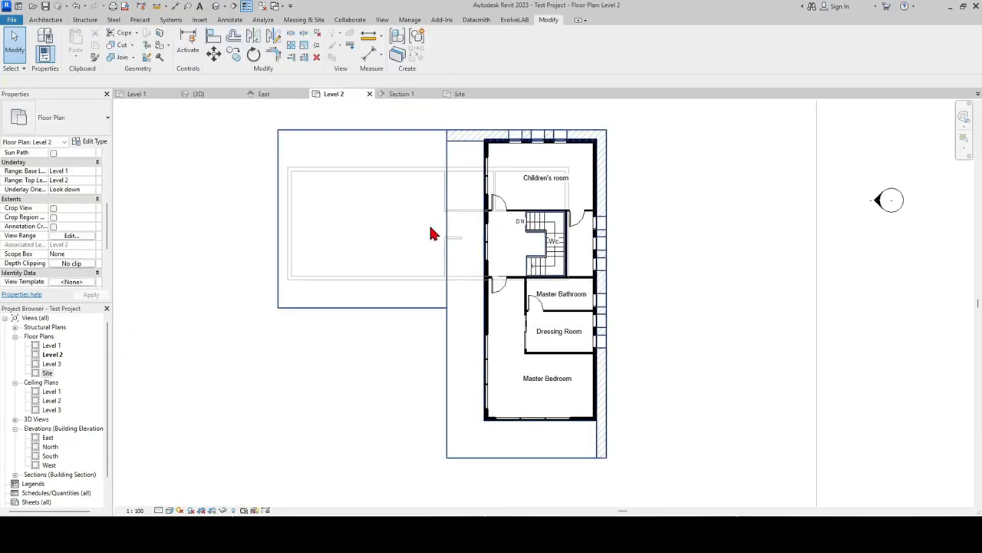
{"action": "middle_click_drag", "start_coordinate": [735, 289], "coordinate": [721, 271]}
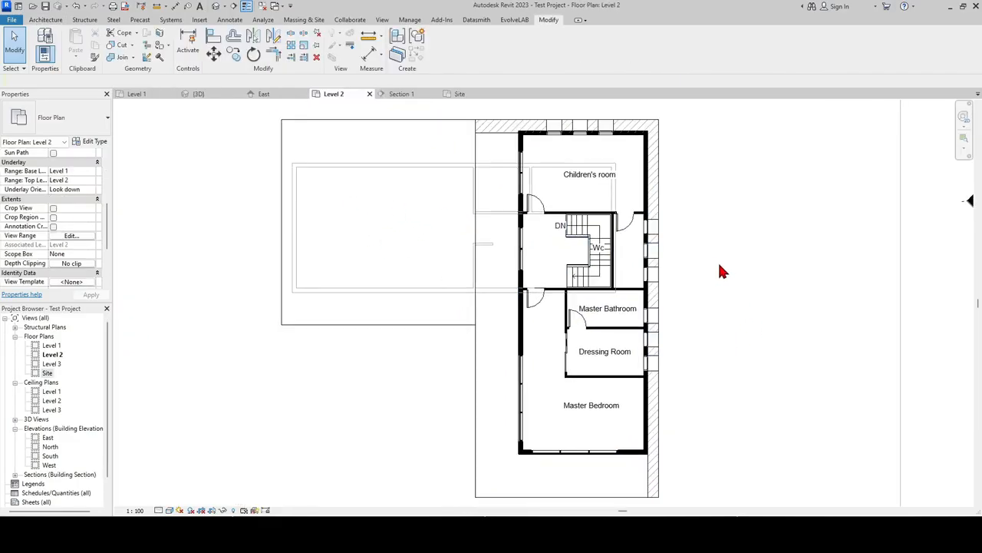
{"action": "middle_click_drag", "start_coordinate": [694, 221], "coordinate": [693, 203]}
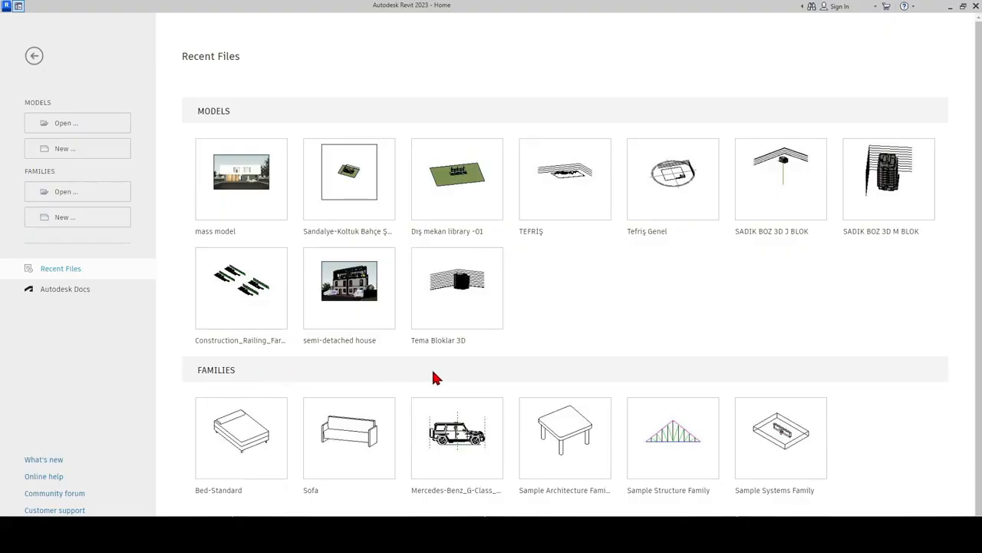
Create a new project from the Metric-Architectural Template.
{"action": "left_click", "coordinate": [71, 151]}
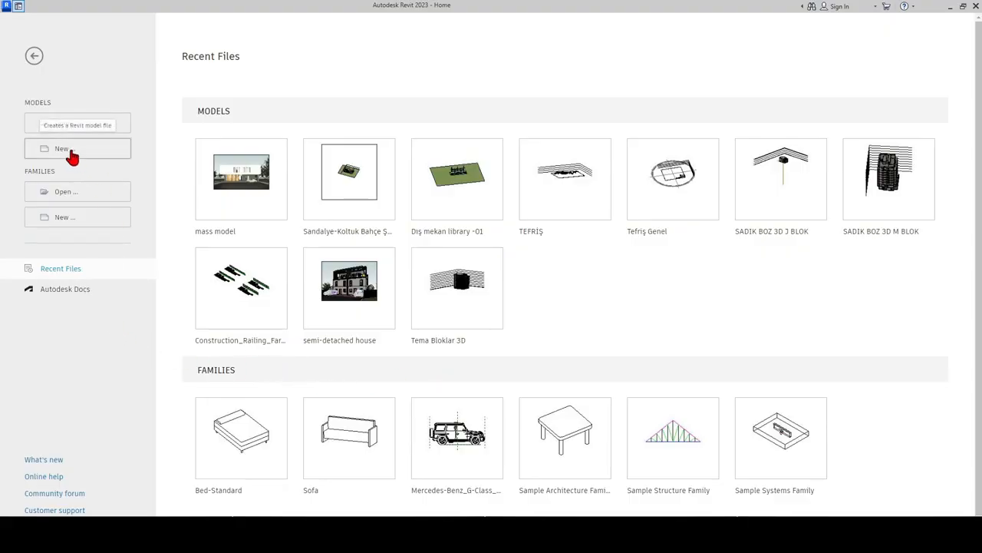
{"action": "left_click", "coordinate": [511, 248]}
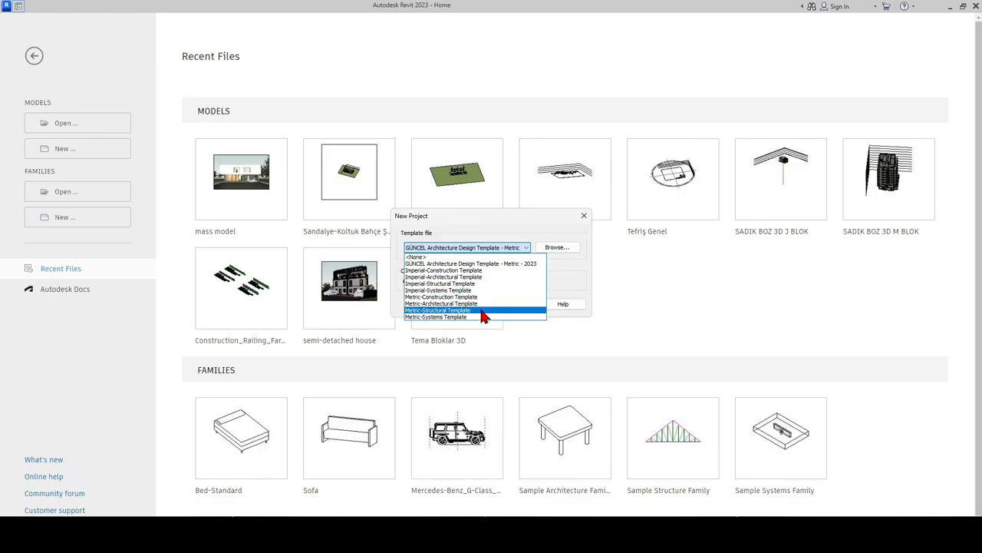
{"action": "left_click", "coordinate": [475, 304]}
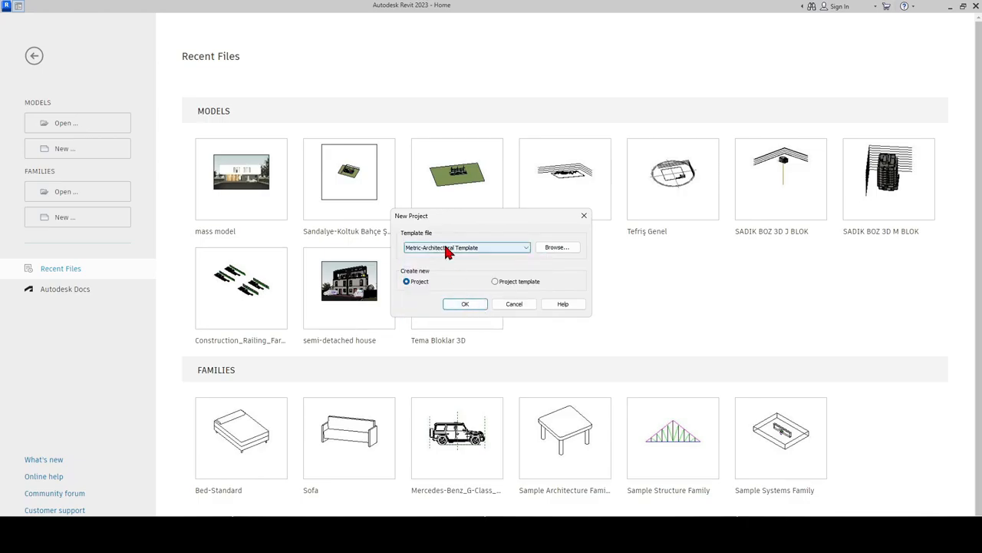
{"action": "left_click", "coordinate": [466, 304]}
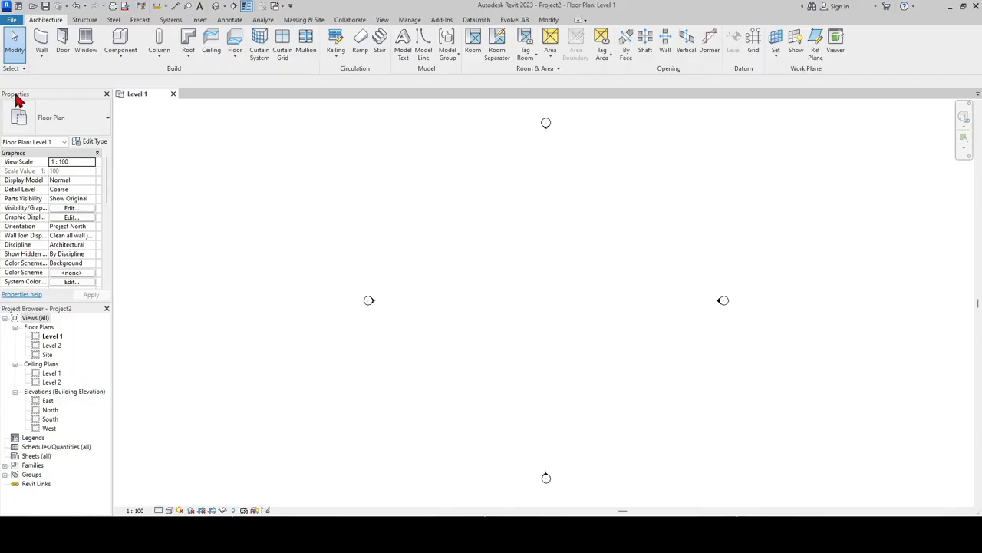
Set the project's length units to centimeters in Project Units.
{"action": "scroll", "coordinate": [69, 215], "scroll_direction": "down", "scroll_amount": 4}
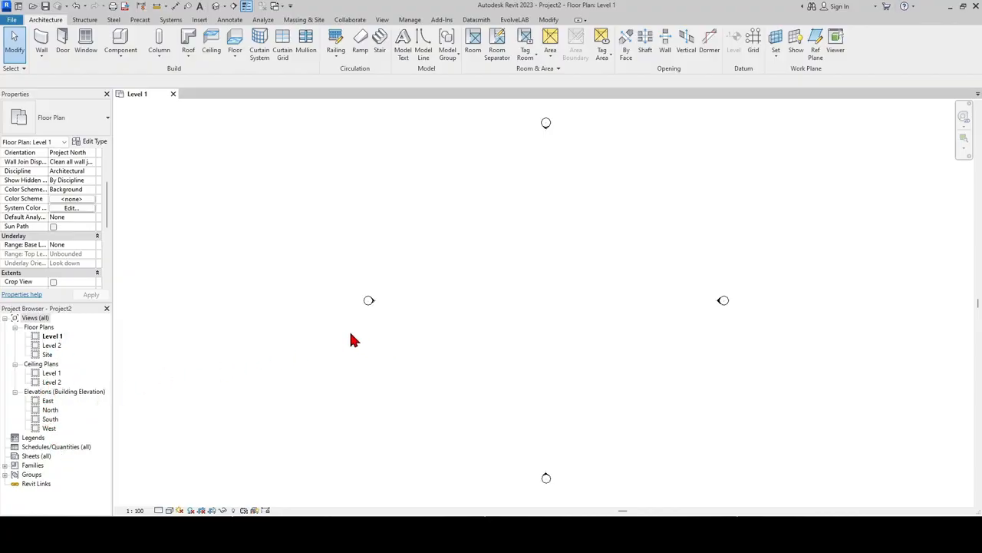
{"action": "middle_click_drag", "start_coordinate": [552, 353], "coordinate": [499, 349]}
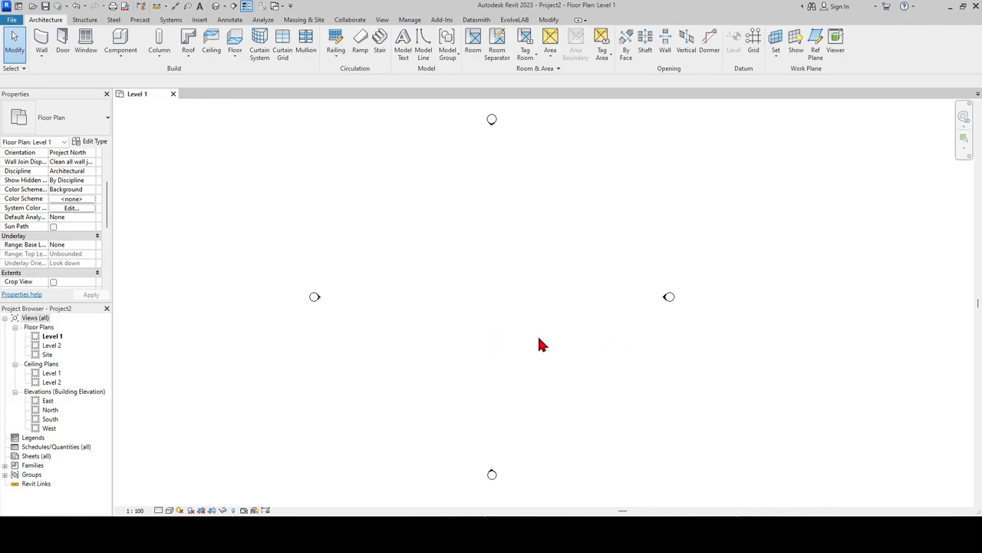
{"action": "middle_click_drag", "start_coordinate": [541, 344], "coordinate": [520, 338]}
{"action": "key", "text": "u"}
{"action": "key", "text": "n"}
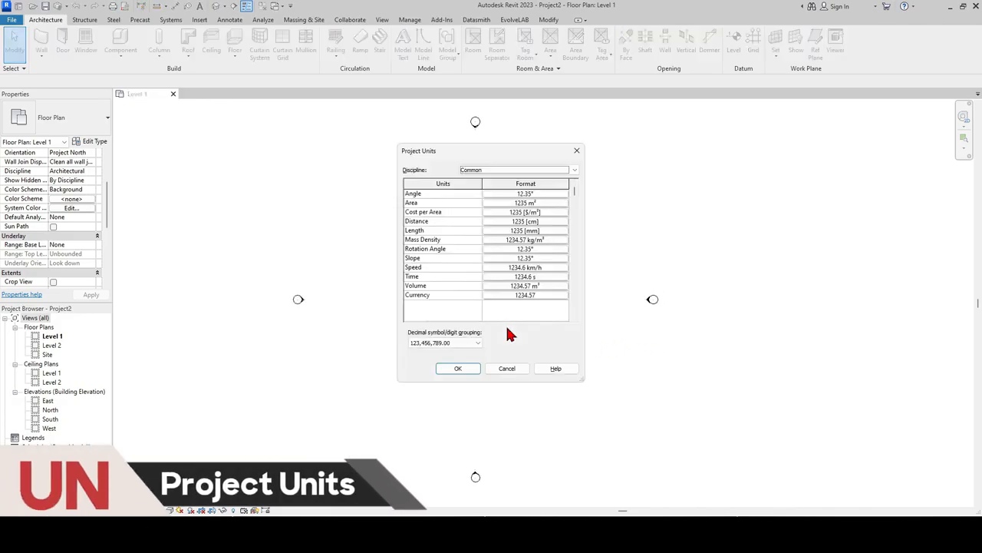
{"action": "left_click", "coordinate": [529, 230]}
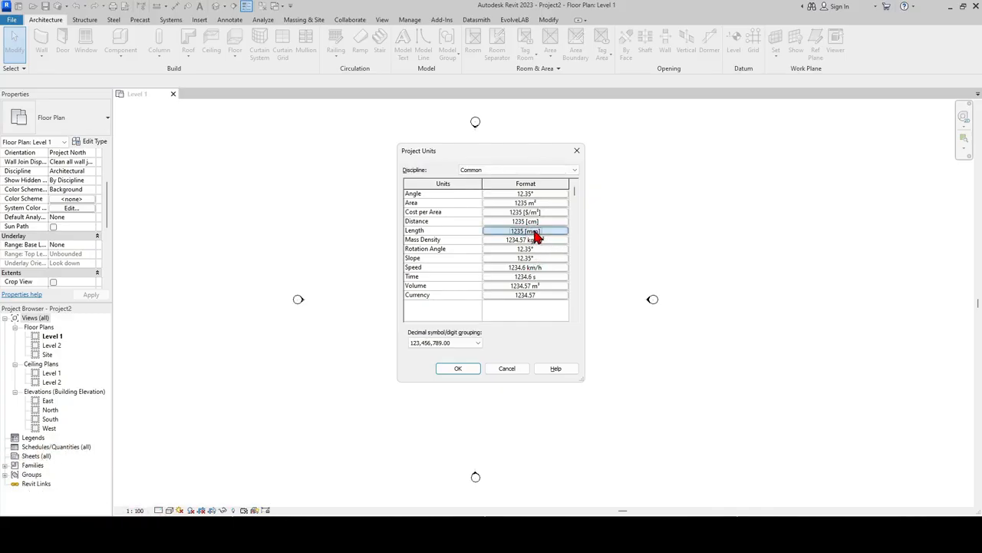
{"action": "left_click", "coordinate": [528, 211]}
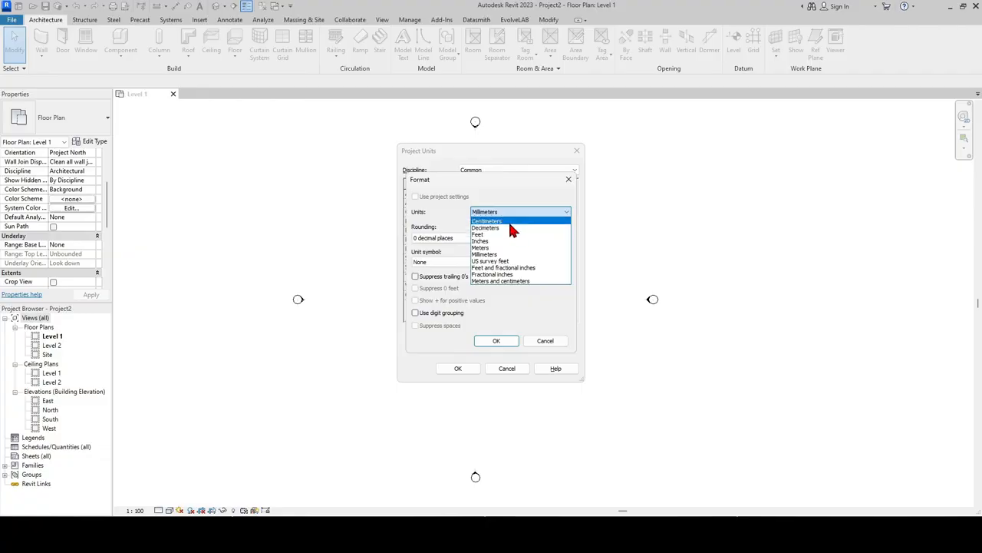
{"action": "left_click", "coordinate": [510, 222]}
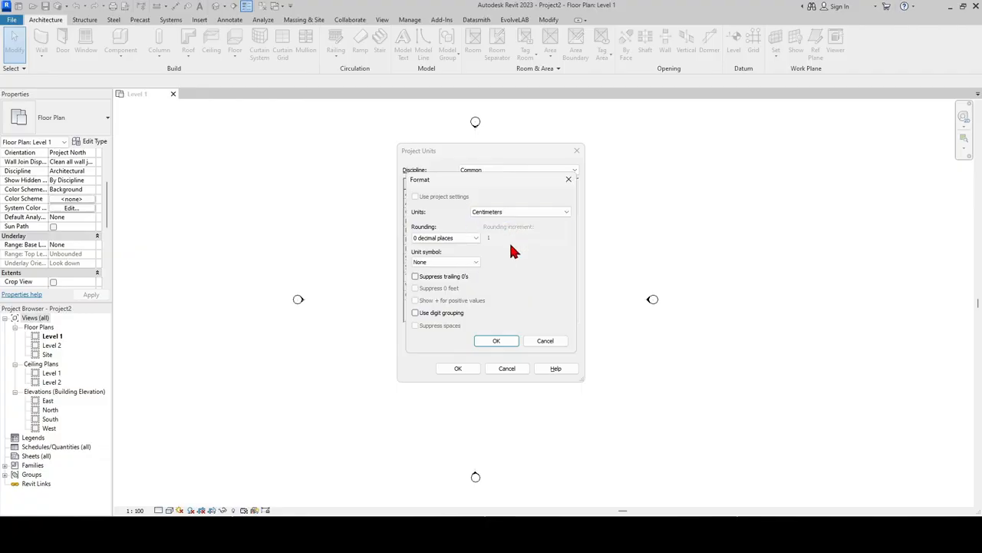
{"action": "left_click", "coordinate": [509, 344]}
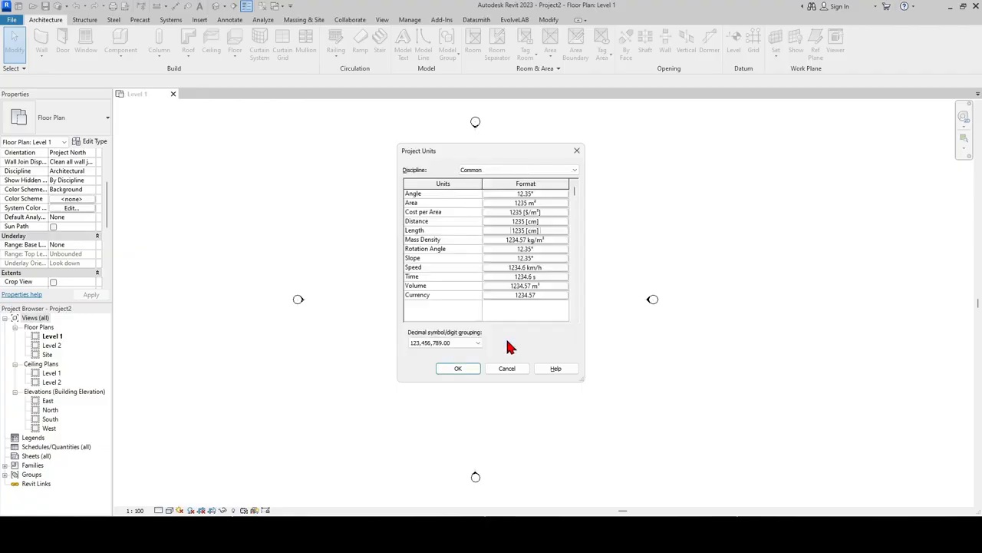
{"action": "left_click", "coordinate": [459, 368]}
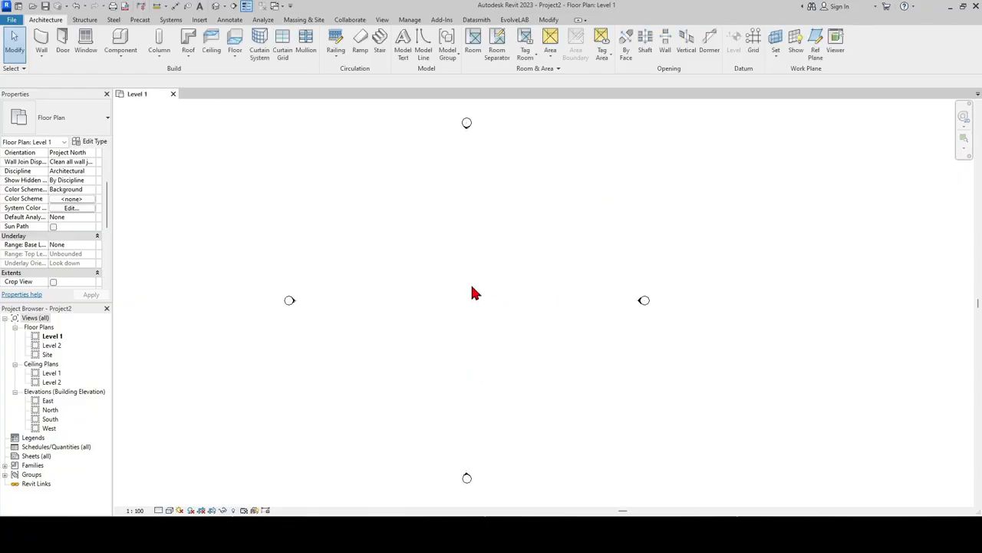
{"action": "left_click", "coordinate": [40, 42]}
{"action": "left_click", "coordinate": [394, 273]}
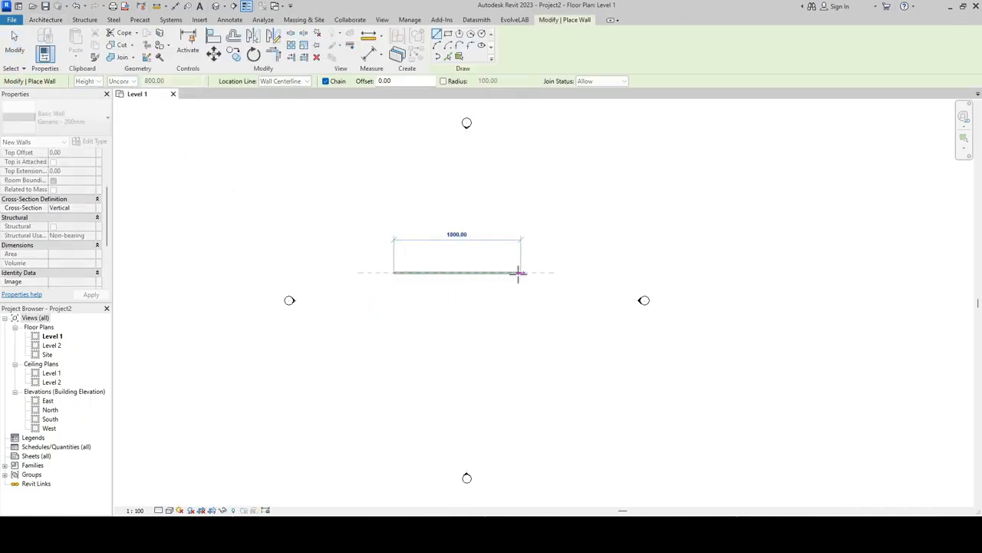
{"action": "scroll", "coordinate": [514, 273], "scroll_direction": "up", "scroll_amount": 3}
{"action": "scroll", "coordinate": [507, 272], "scroll_direction": "down", "scroll_amount": 3}
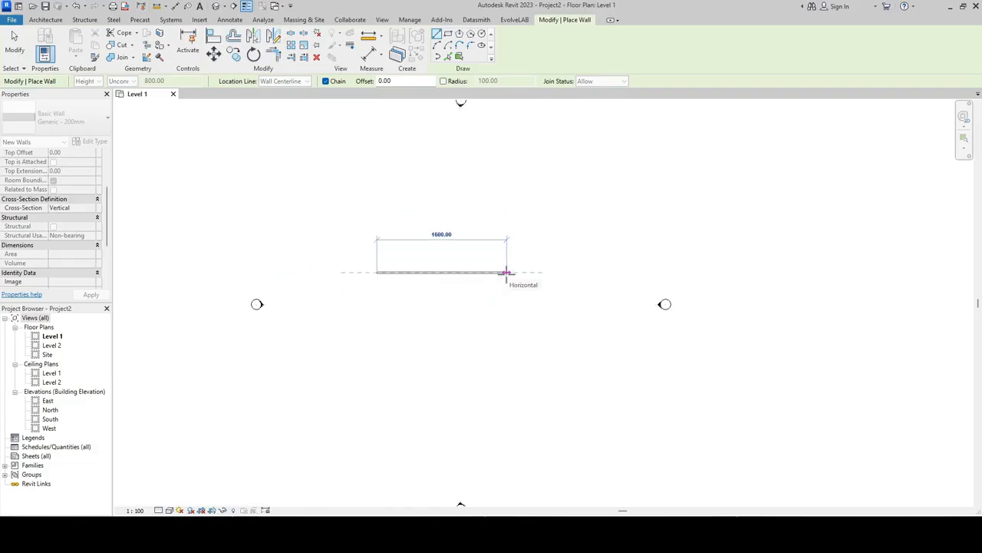
{"action": "middle_click_drag", "start_coordinate": [505, 273], "coordinate": [511, 275]}
{"action": "key", "text": "Escape"}
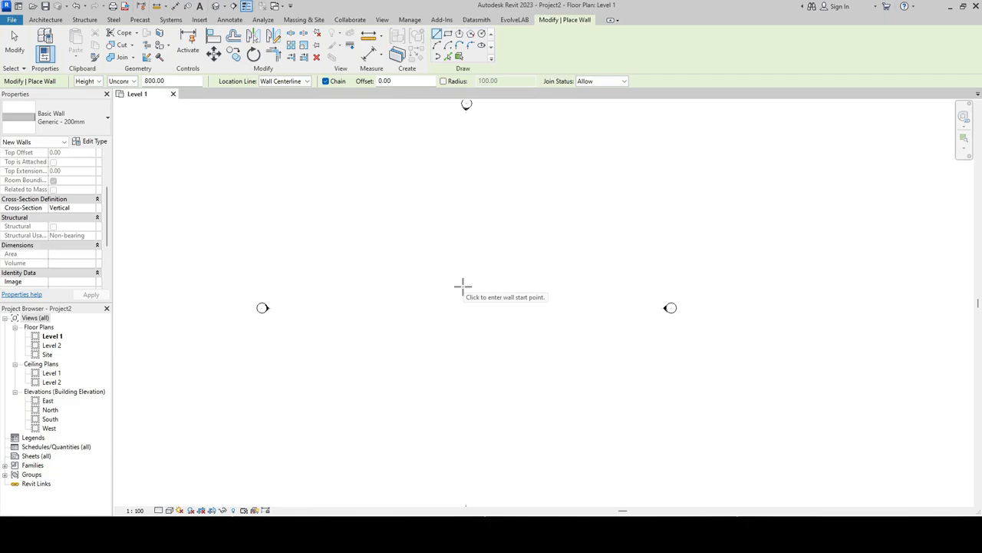
{"action": "key", "text": "Escape"}
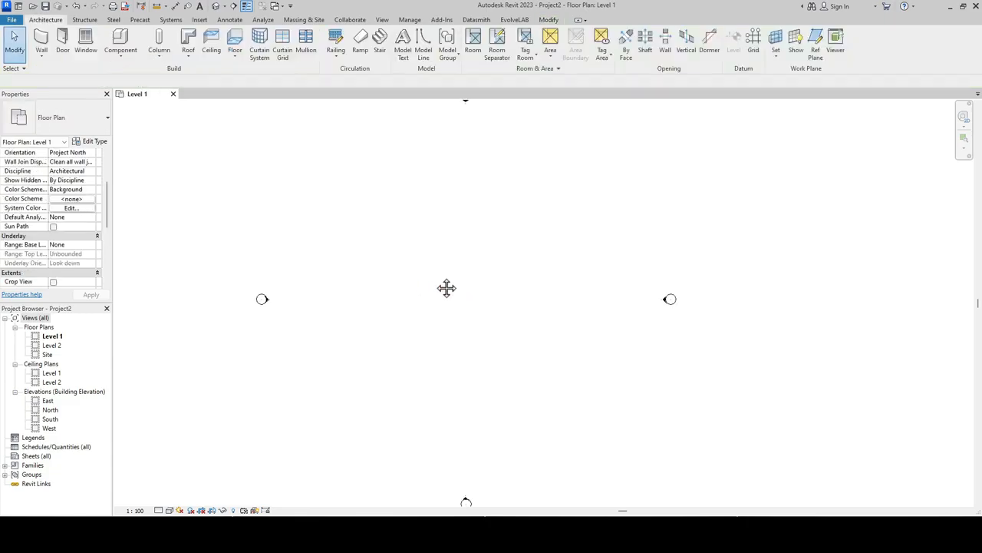
Draw a horizontal 1500 cm wall on Level 1 with the location line set to Finish Face: Exterior.
{"action": "scroll", "coordinate": [435, 284], "scroll_direction": "up", "scroll_amount": 1}
{"action": "scroll", "coordinate": [449, 311], "scroll_direction": "down", "scroll_amount": 1}
{"action": "middle_click_drag", "start_coordinate": [450, 312], "coordinate": [467, 283]}
{"action": "scroll", "coordinate": [473, 290], "scroll_direction": "down", "scroll_amount": 1}
{"action": "scroll", "coordinate": [469, 295], "scroll_direction": "up", "scroll_amount": 2}
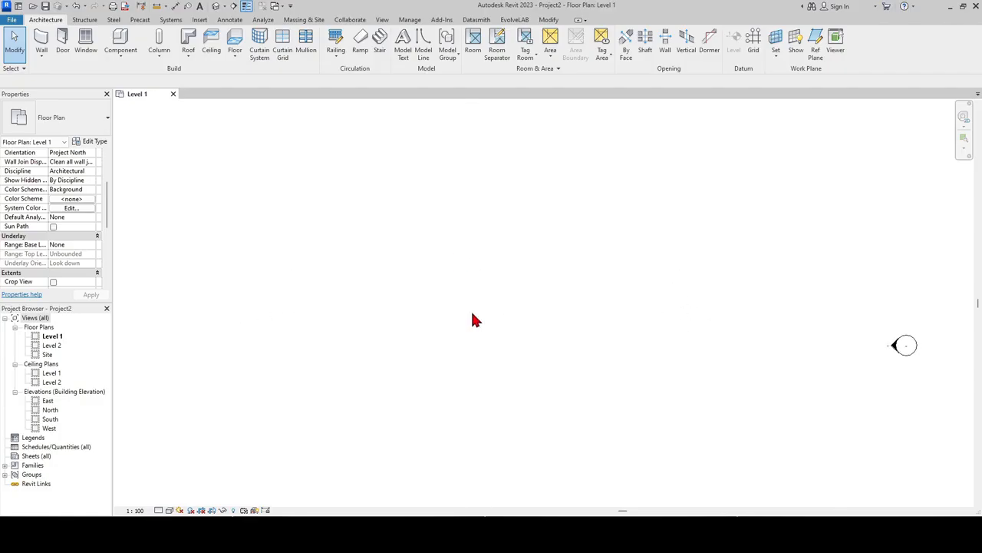
{"action": "key", "text": "w"}
{"action": "key", "text": "a"}
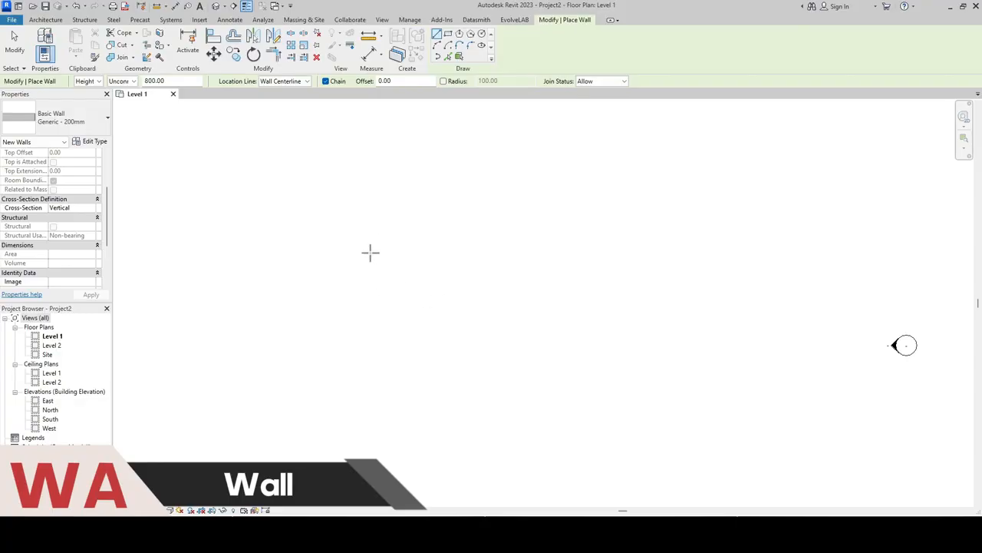
{"action": "left_click", "coordinate": [307, 83]}
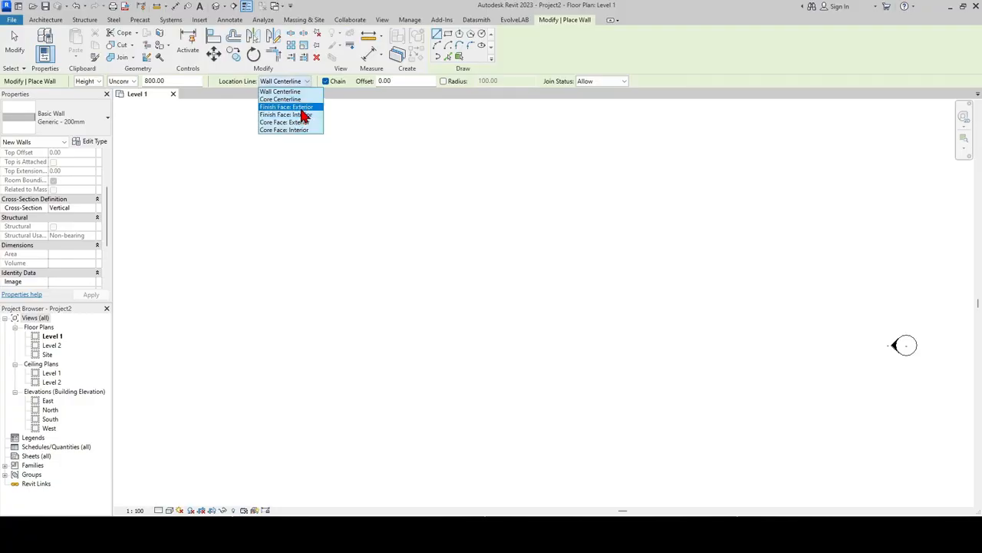
{"action": "left_click", "coordinate": [292, 107]}
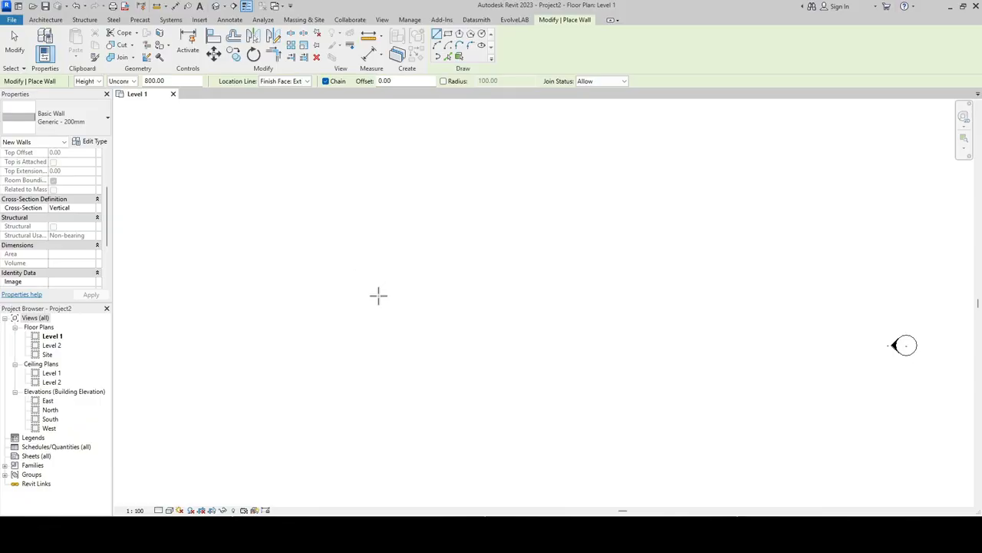
{"action": "left_click", "coordinate": [382, 316]}
{"action": "scroll", "coordinate": [550, 318], "scroll_direction": "up", "scroll_amount": 3}
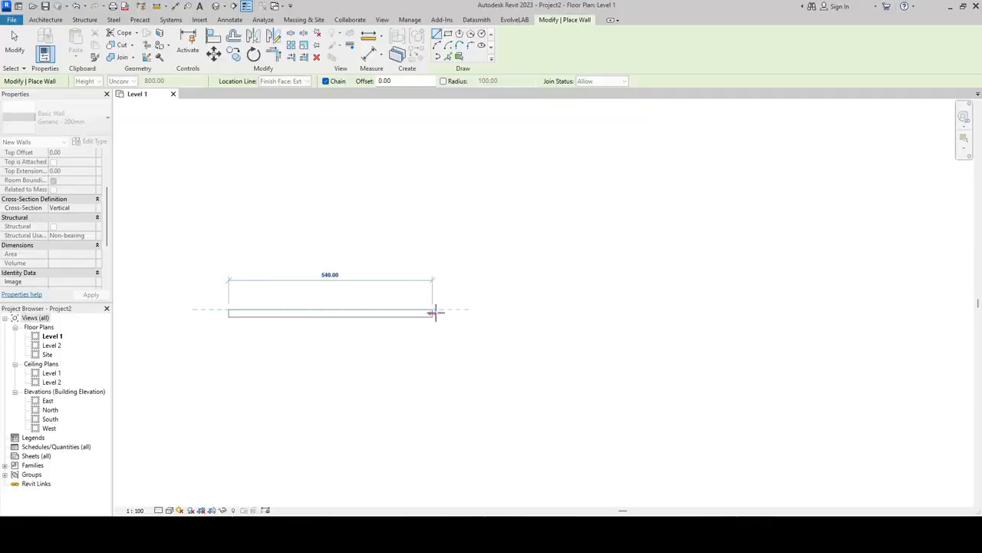
{"action": "type", "text": "1500"}
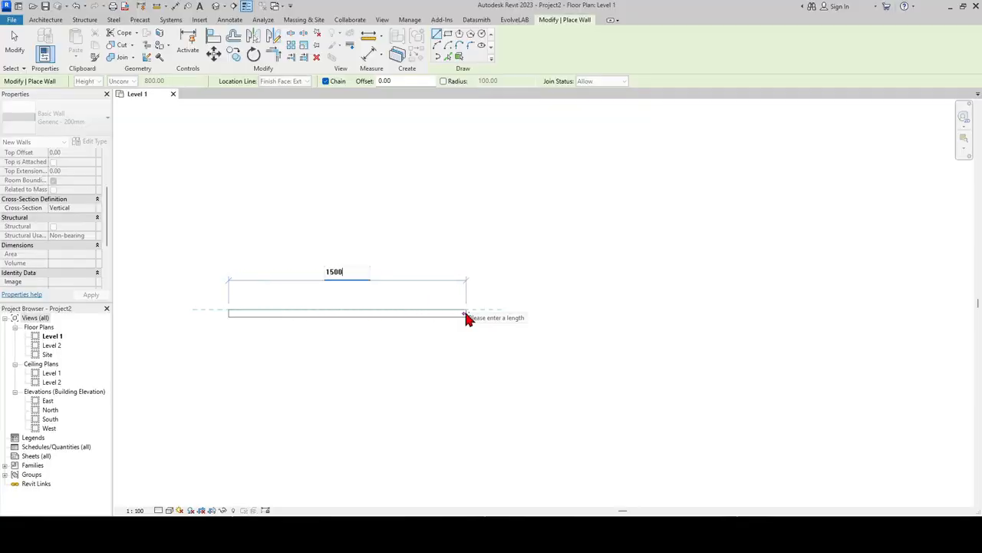
{"action": "key", "text": "Return"}
{"action": "key", "text": "Escape"}
{"action": "scroll", "coordinate": [570, 371], "scroll_direction": "down", "scroll_amount": 3}
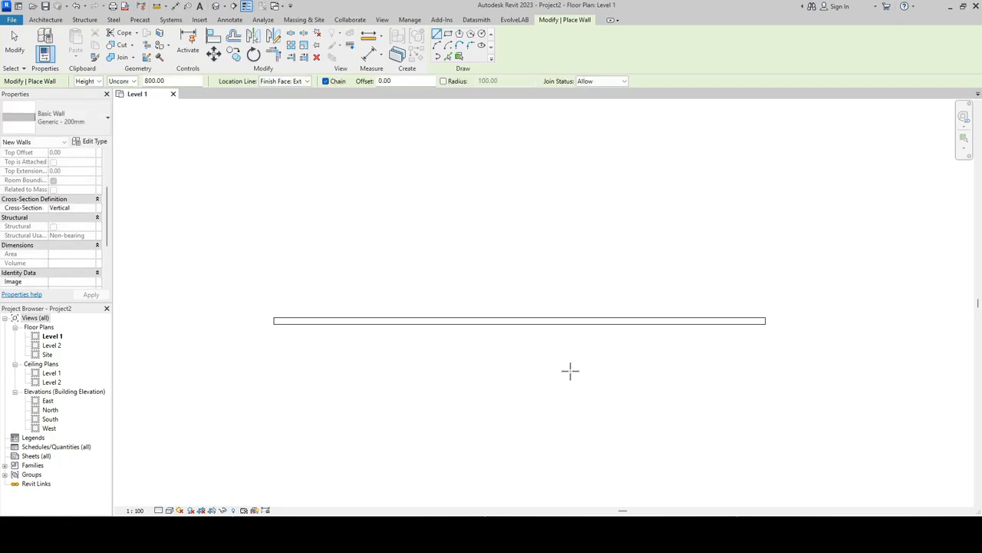
{"action": "middle_click_drag", "start_coordinate": [565, 372], "coordinate": [513, 326]}
{"action": "scroll", "coordinate": [473, 330], "scroll_direction": "down", "scroll_amount": 3}
{"action": "scroll", "coordinate": [473, 346], "scroll_direction": "up", "scroll_amount": 4}
{"action": "scroll", "coordinate": [464, 343], "scroll_direction": "down", "scroll_amount": 3}
{"action": "scroll", "coordinate": [439, 338], "scroll_direction": "up", "scroll_amount": 3}
{"action": "scroll", "coordinate": [440, 332], "scroll_direction": "down", "scroll_amount": 2}
{"action": "scroll", "coordinate": [440, 329], "scroll_direction": "down", "scroll_amount": 1}
{"action": "scroll", "coordinate": [524, 314], "scroll_direction": "up", "scroll_amount": 3}
{"action": "scroll", "coordinate": [500, 320], "scroll_direction": "down", "scroll_amount": 1}
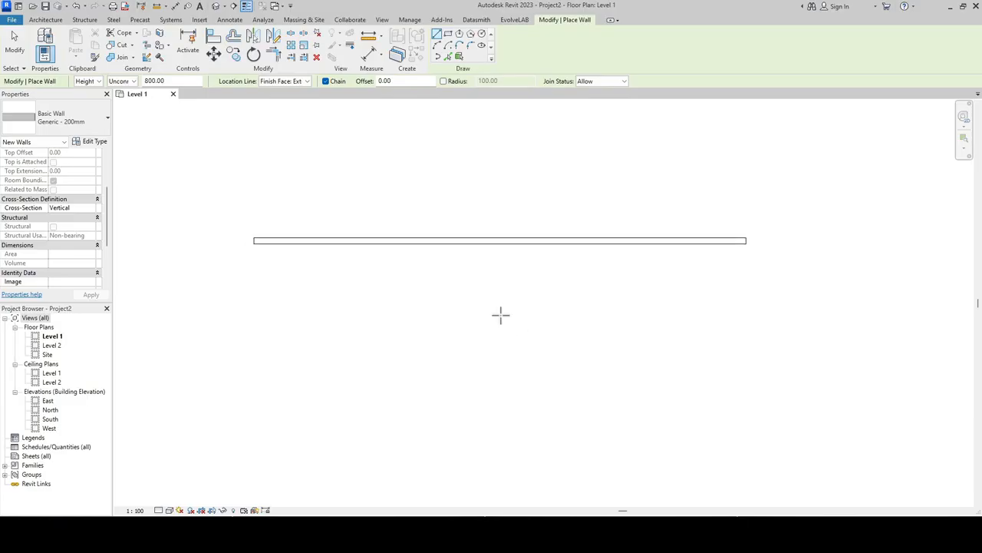
Leave the Wall command and select the drawn wall to check its length, then deselect it.
{"action": "key", "text": "Escape"}
{"action": "key", "text": "Escape"}
{"action": "left_click", "coordinate": [743, 239]}
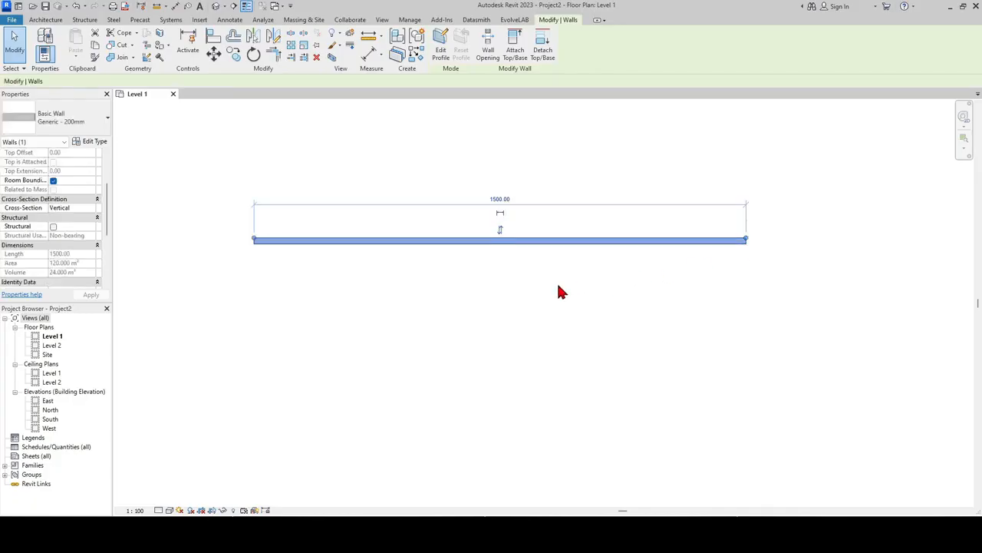
{"action": "scroll", "coordinate": [629, 298], "scroll_direction": "down", "scroll_amount": 2}
{"action": "scroll", "coordinate": [626, 323], "scroll_direction": "up", "scroll_amount": 1}
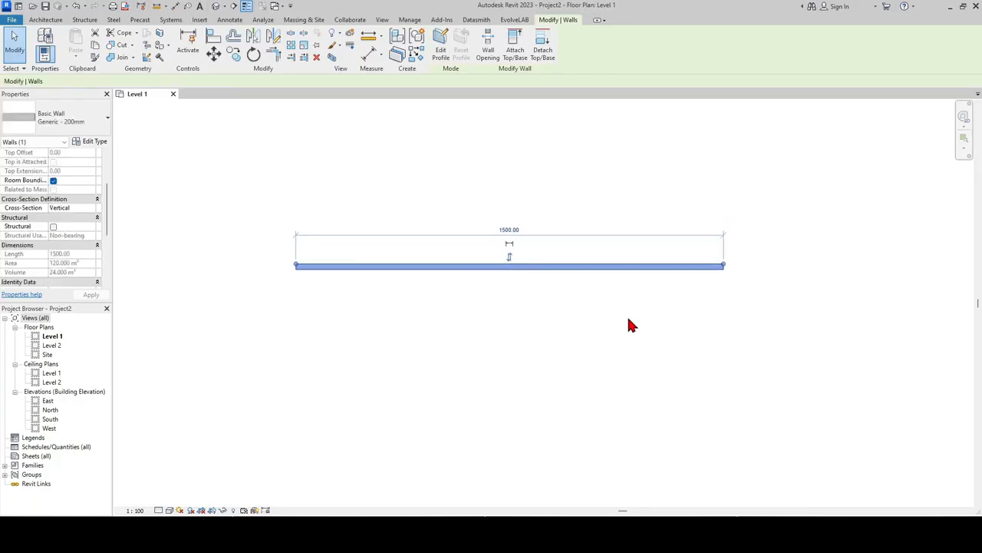
{"action": "left_click", "coordinate": [635, 324]}
Draw the right, bottom and left walls to close a rectangle 1500 cm wide, with side walls about 580 cm long.
{"action": "middle_click_drag", "start_coordinate": [649, 331], "coordinate": [626, 330]}
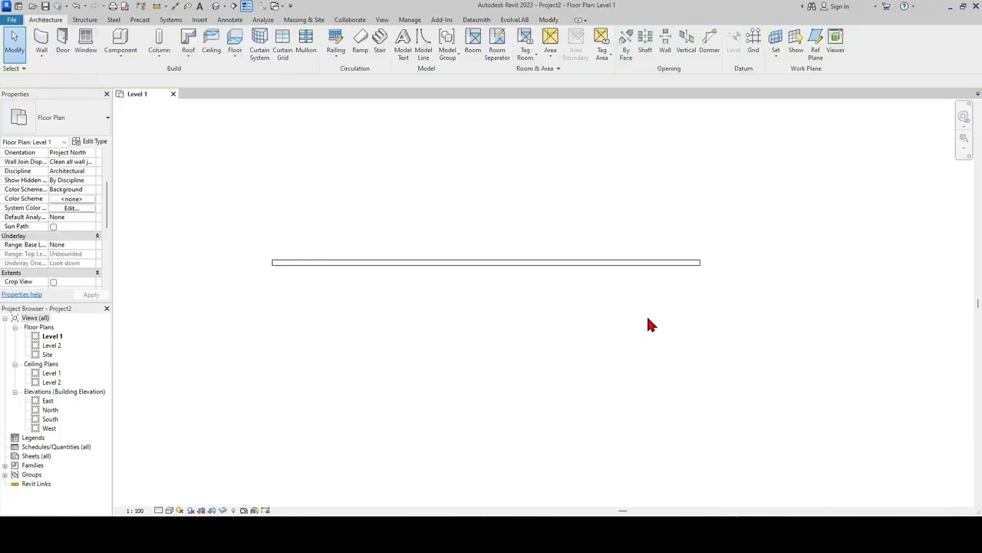
{"action": "key", "text": "w"}
{"action": "key", "text": "a"}
{"action": "left_click", "coordinate": [699, 263]}
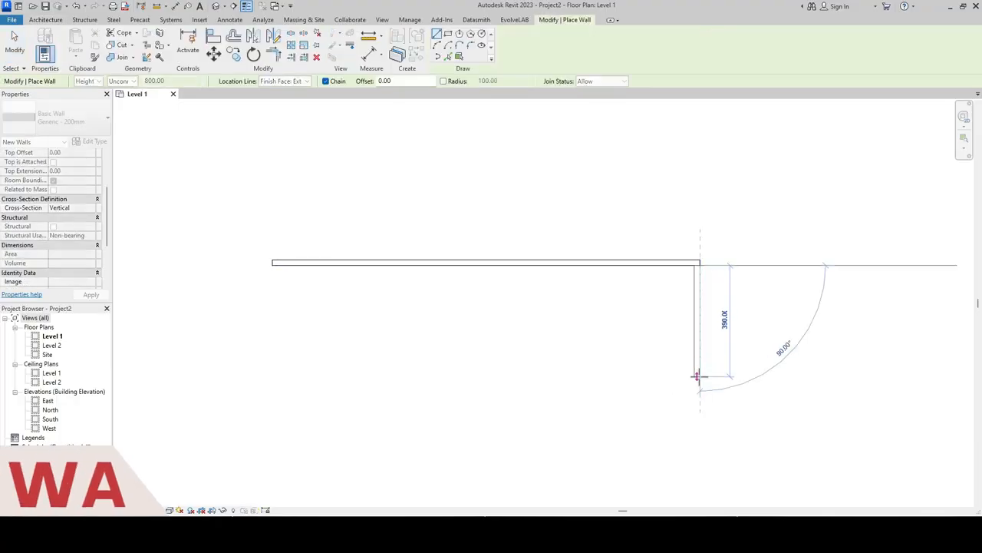
{"action": "left_click", "coordinate": [696, 431]}
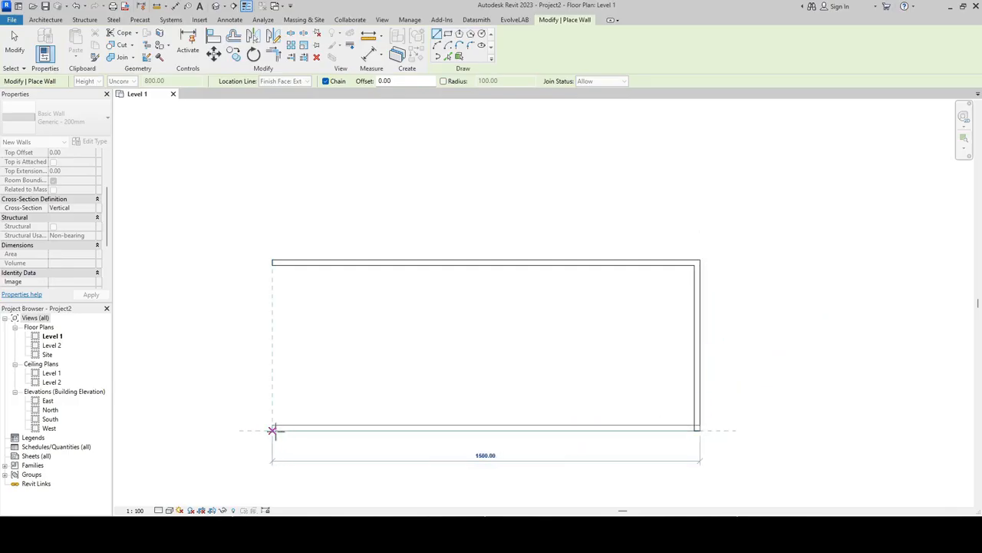
{"action": "left_click", "coordinate": [272, 430]}
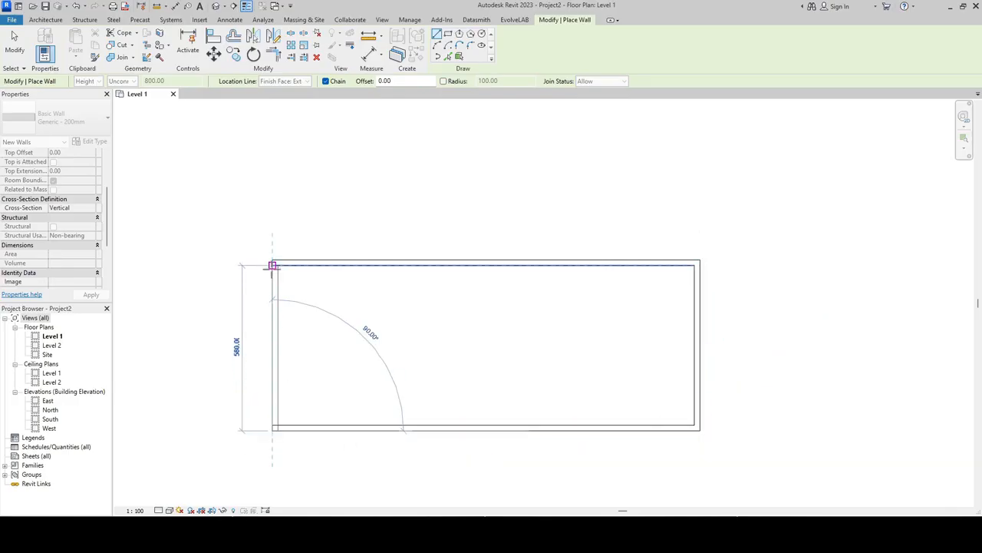
{"action": "left_click", "coordinate": [272, 265]}
{"action": "key", "text": "Escape"}
{"action": "middle_click_drag", "start_coordinate": [354, 292], "coordinate": [365, 278]}
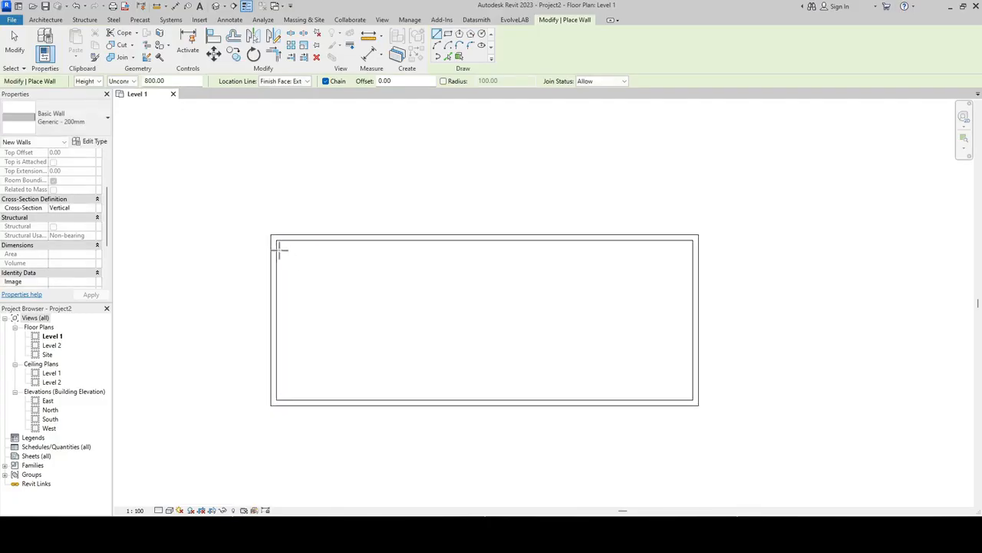
{"action": "key", "text": "Escape"}
Select the left wall and move its temporary dimension's witness lines to the outer faces to check the overall building width.
{"action": "left_click", "coordinate": [274, 273]}
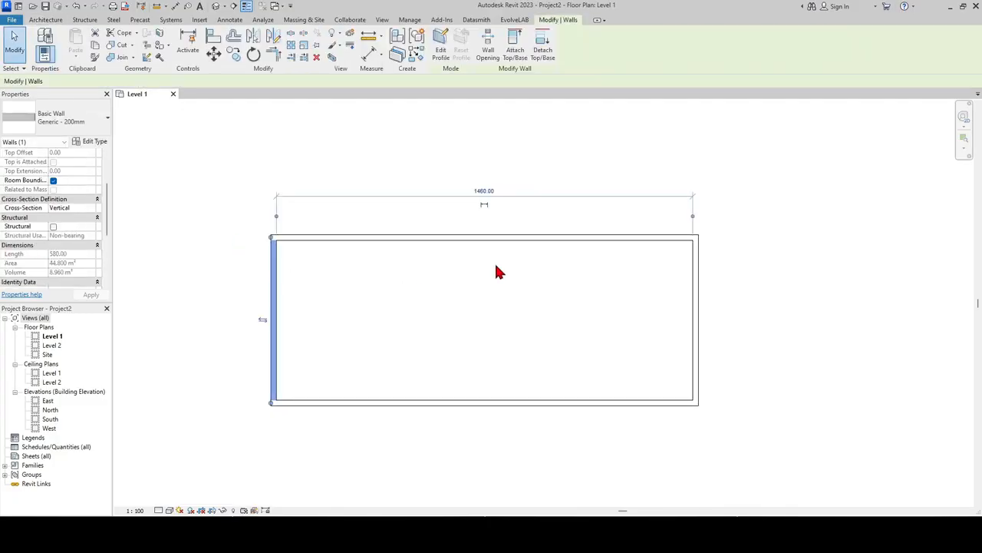
{"action": "scroll", "coordinate": [274, 237], "scroll_direction": "up", "scroll_amount": 3}
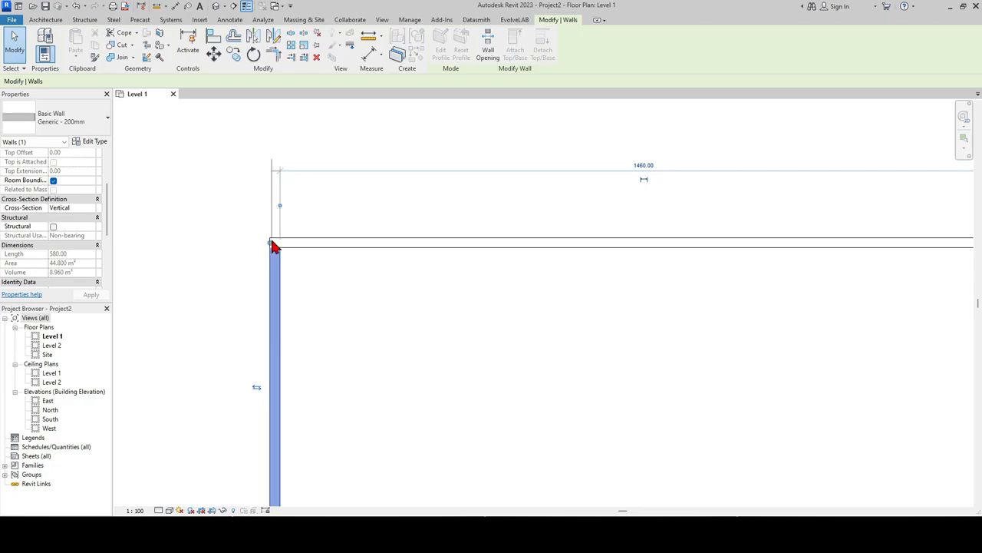
{"action": "left_click_drag", "start_coordinate": [271, 240], "coordinate": [268, 263]}
{"action": "scroll", "coordinate": [268, 263], "scroll_direction": "down", "scroll_amount": 3}
{"action": "middle_click_drag", "start_coordinate": [370, 293], "coordinate": [273, 285]}
{"action": "scroll", "coordinate": [649, 222], "scroll_direction": "up", "scroll_amount": 1}
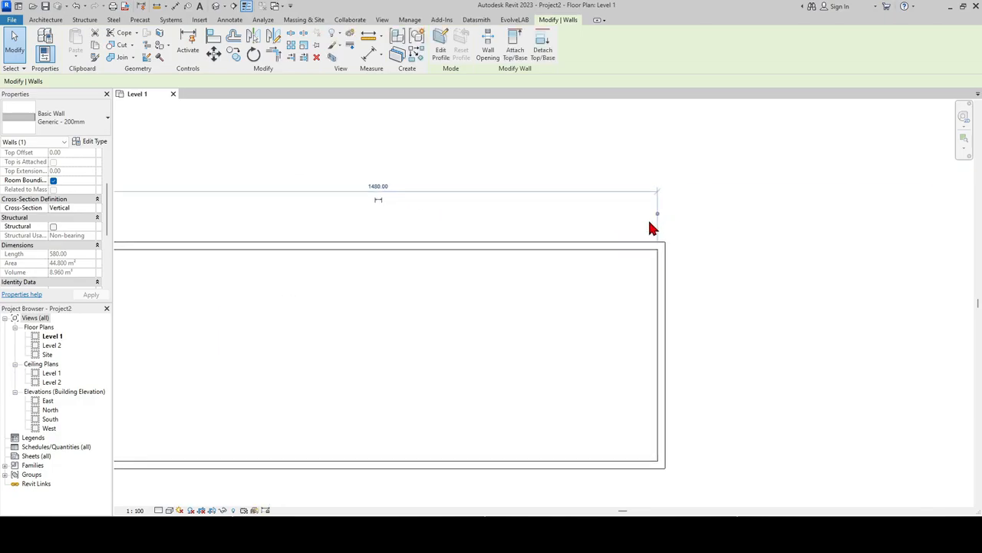
{"action": "left_click_drag", "start_coordinate": [658, 213], "coordinate": [667, 272]}
{"action": "scroll", "coordinate": [695, 277], "scroll_direction": "down", "scroll_amount": 2}
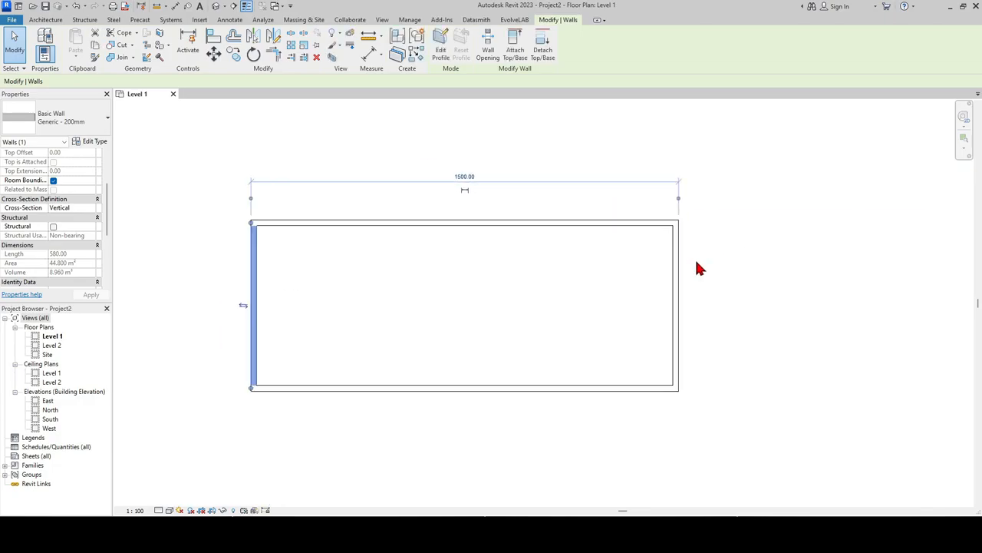
Select the bottom wall and move its temporary dimension's witness lines to the outer faces to check the overall building depth, then deselect it.
{"action": "left_click", "coordinate": [686, 285]}
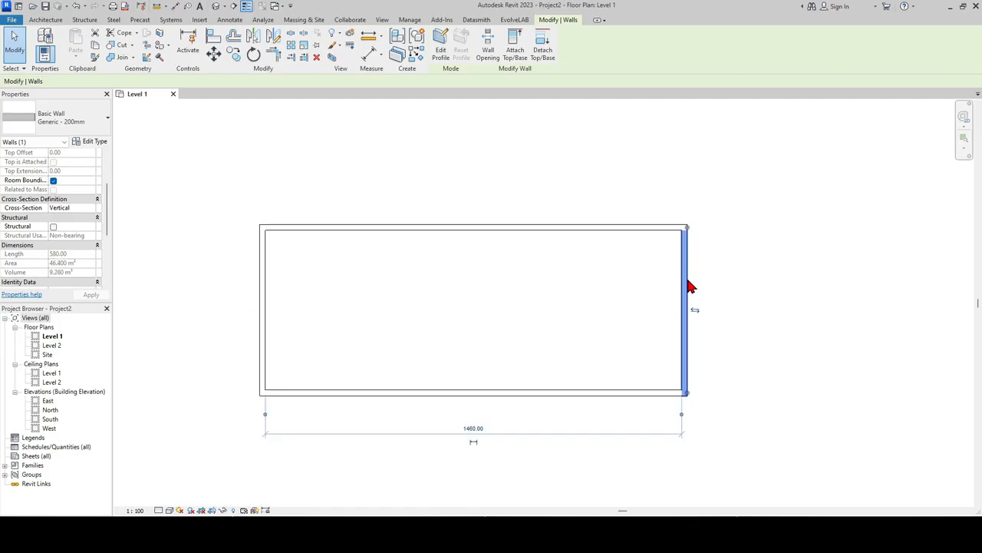
{"action": "left_click", "coordinate": [658, 392]}
{"action": "scroll", "coordinate": [227, 374], "scroll_direction": "up", "scroll_amount": 2}
{"action": "left_click_drag", "start_coordinate": [245, 398], "coordinate": [297, 406]}
{"action": "left_click_drag", "start_coordinate": [248, 154], "coordinate": [302, 147]}
{"action": "scroll", "coordinate": [399, 211], "scroll_direction": "down", "scroll_amount": 4}
{"action": "middle_click_drag", "start_coordinate": [473, 248], "coordinate": [476, 286]}
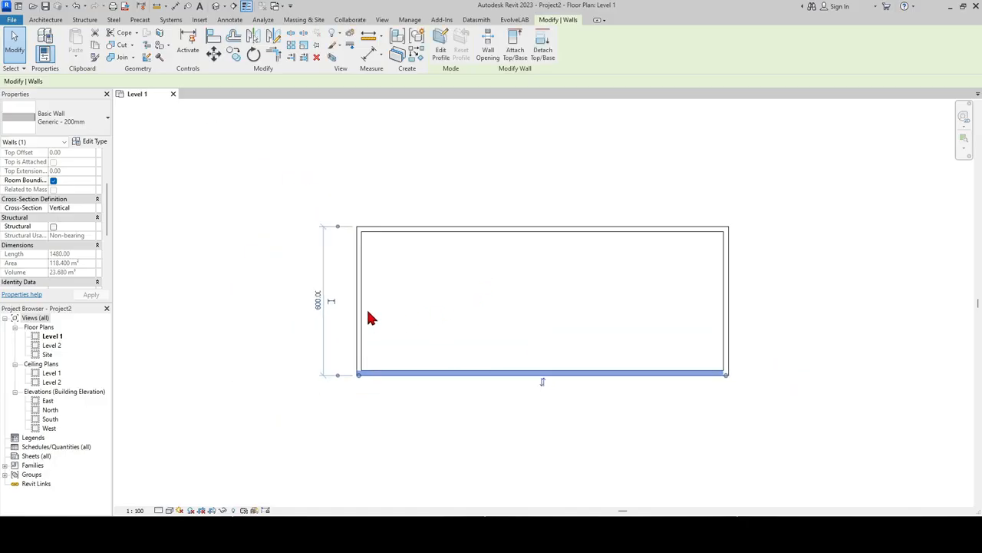
{"action": "left_click", "coordinate": [442, 233]}
{"action": "key", "text": "Escape"}
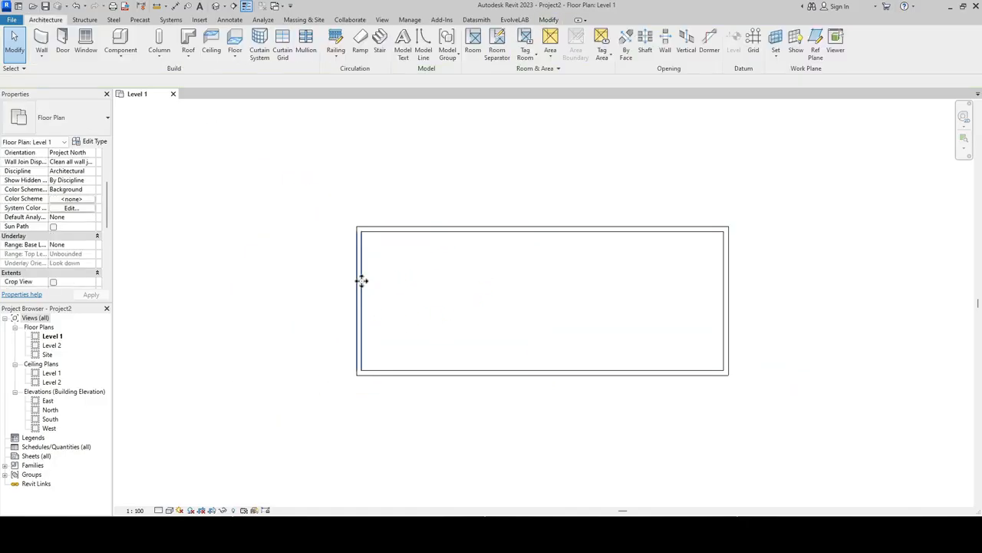
{"action": "left_click", "coordinate": [359, 281]}
{"action": "scroll", "coordinate": [506, 311], "scroll_direction": "down", "scroll_amount": 1}
{"action": "left_click", "coordinate": [491, 304]}
{"action": "middle_click_drag", "start_coordinate": [505, 312], "coordinate": [489, 340]}
{"action": "scroll", "coordinate": [529, 330], "scroll_direction": "down", "scroll_amount": 1}
{"action": "scroll", "coordinate": [489, 341], "scroll_direction": "up", "scroll_amount": 4}
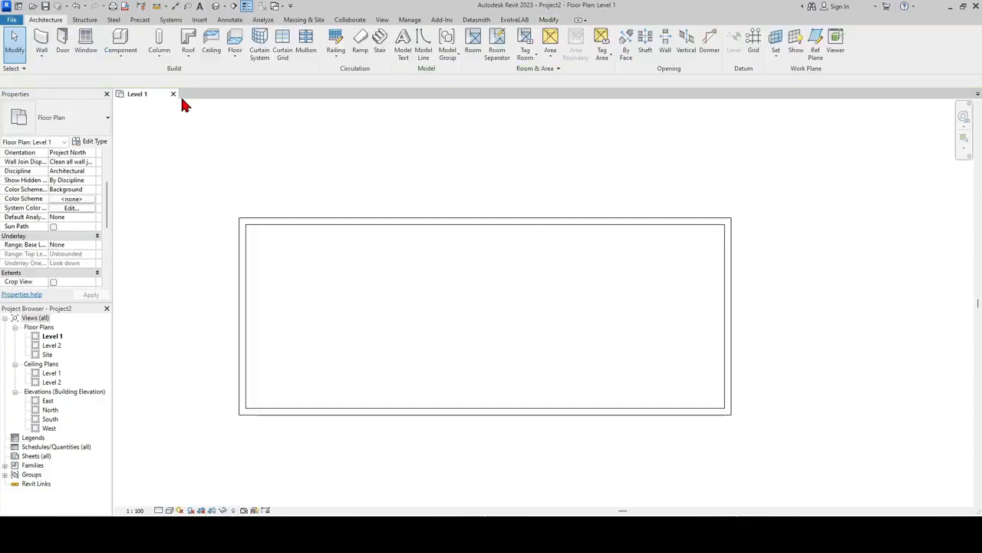
Open the default 3D view and orbit the walls to examine their height against the levels.
{"action": "left_click", "coordinate": [218, 6]}
{"action": "middle_click_drag", "start_coordinate": [635, 318], "coordinate": [612, 290], "text": "shift"}
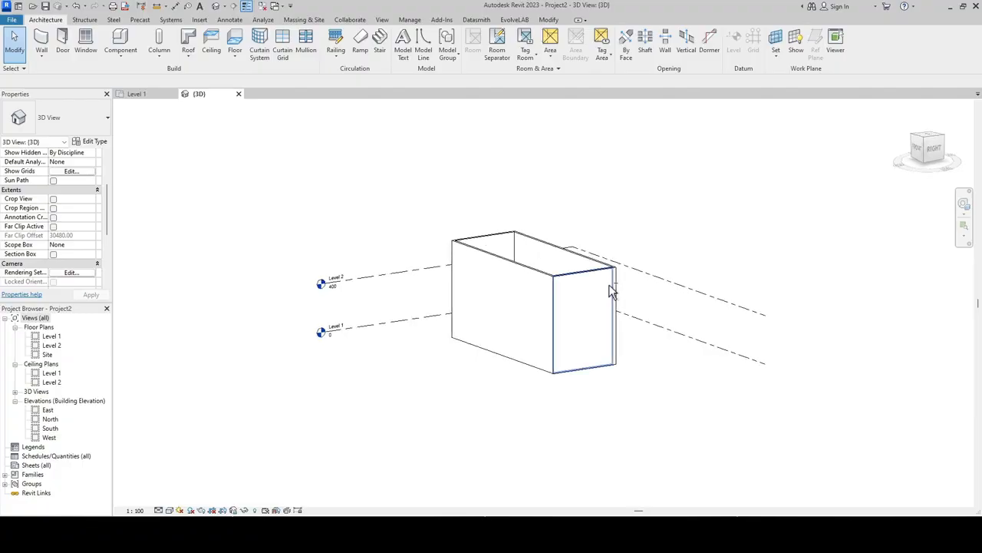
{"action": "middle_click_drag", "start_coordinate": [625, 328], "coordinate": [697, 362], "text": "shift"}
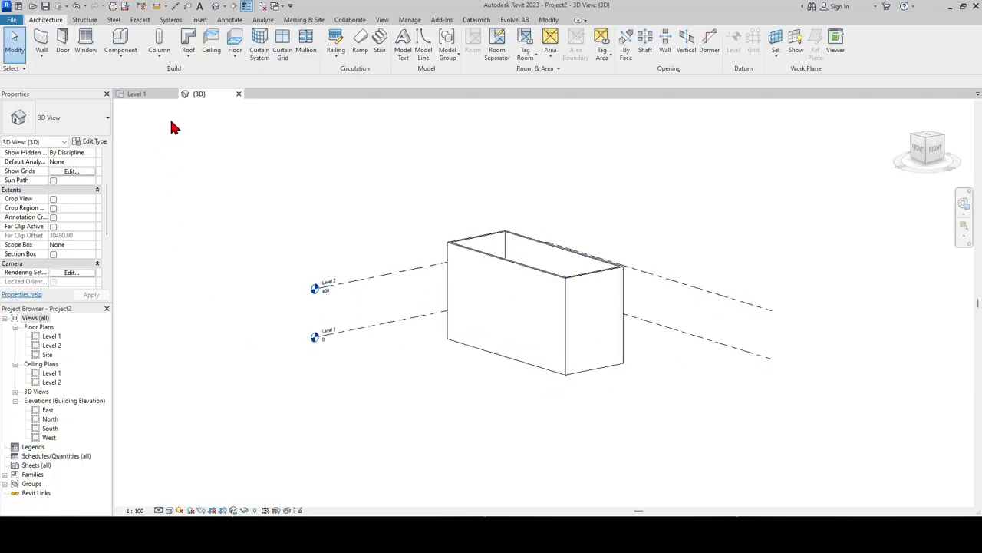
Open the East elevation and set the elevation of Level 2 to 350 cm.
{"action": "double_click", "coordinate": [48, 411]}
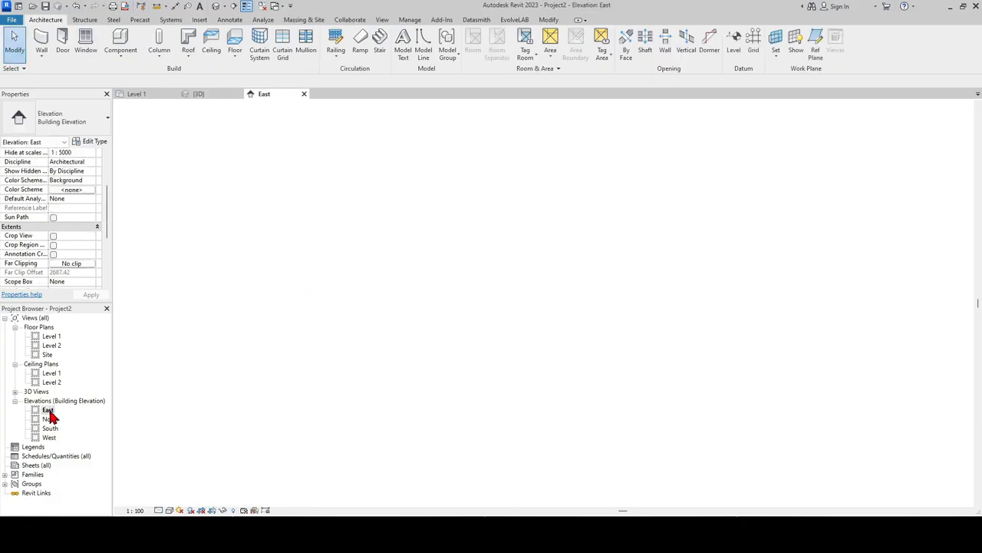
{"action": "scroll", "coordinate": [821, 361], "scroll_direction": "up", "scroll_amount": 3}
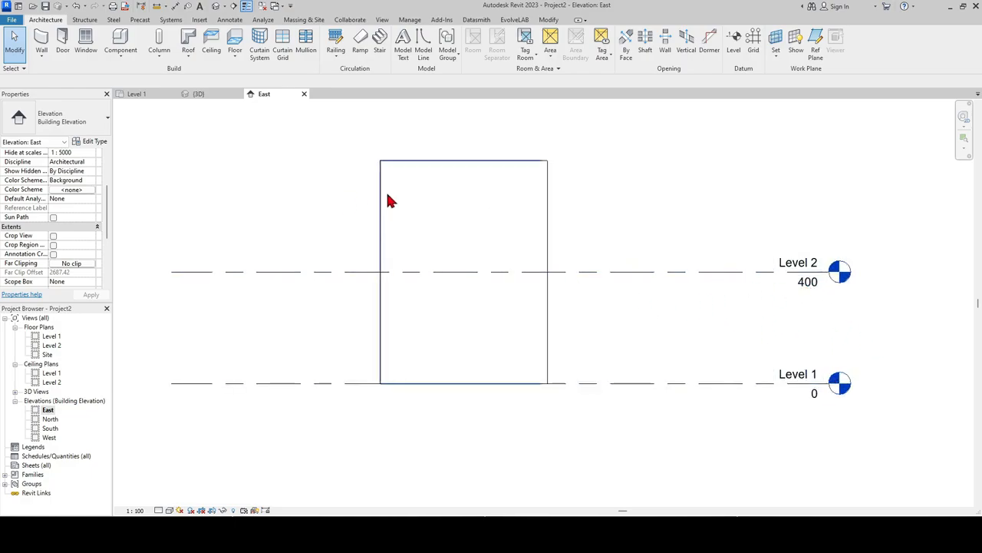
{"action": "middle_click_drag", "start_coordinate": [656, 279], "coordinate": [685, 292]}
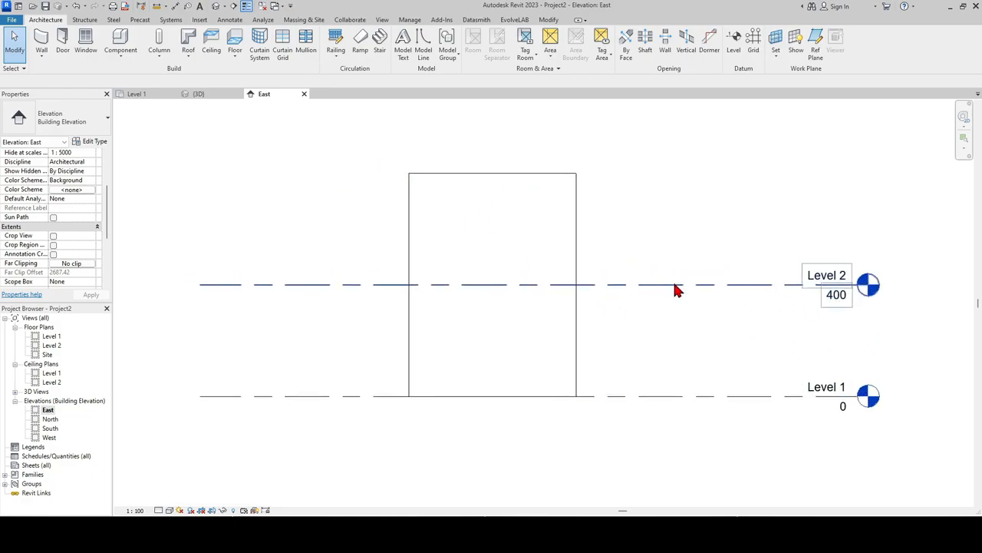
{"action": "scroll", "coordinate": [702, 326], "scroll_direction": "up", "scroll_amount": 2}
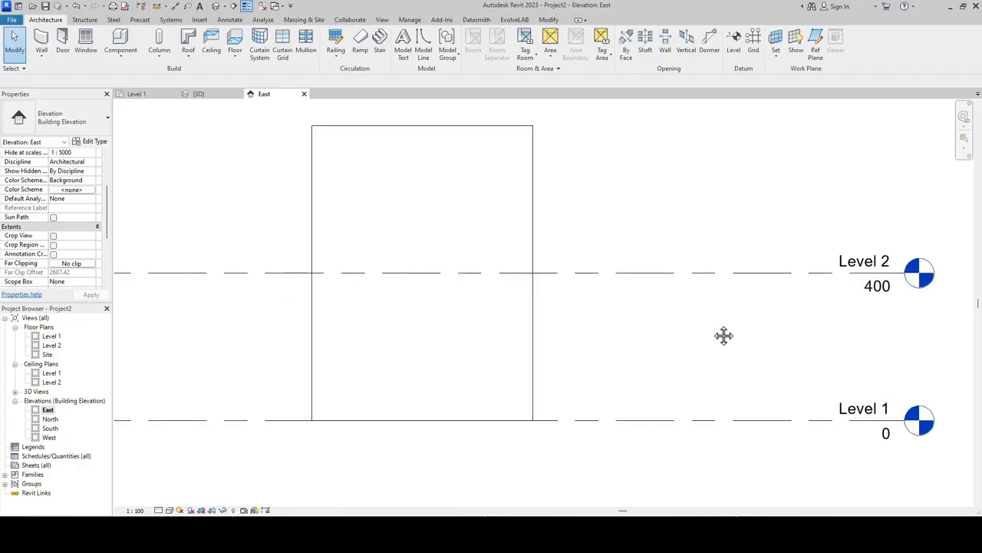
{"action": "middle_click_drag", "start_coordinate": [723, 335], "coordinate": [736, 350]}
{"action": "scroll", "coordinate": [734, 343], "scroll_direction": "down", "scroll_amount": 1}
{"action": "left_click", "coordinate": [864, 313]}
{"action": "left_click", "coordinate": [866, 316]}
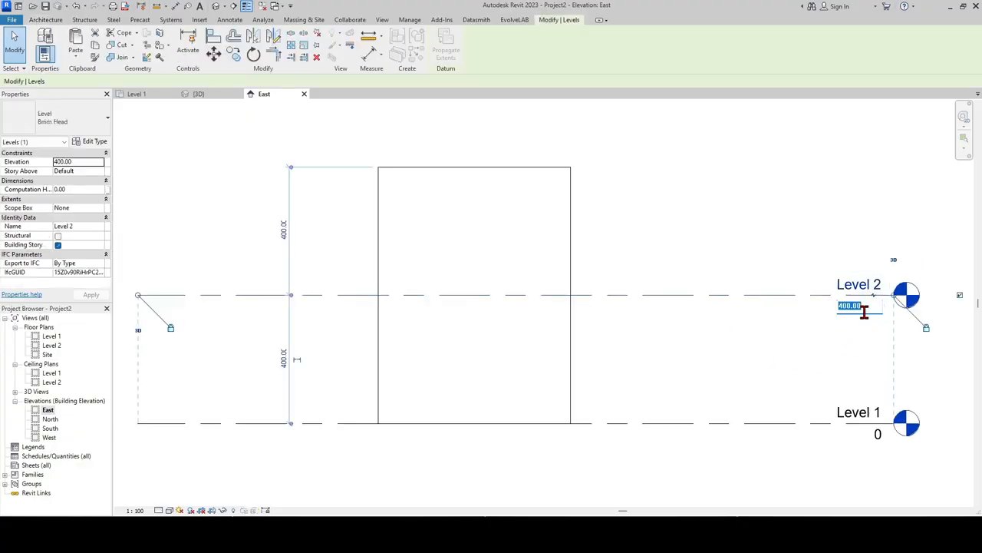
{"action": "type", "text": "50"}
{"action": "left_click", "coordinate": [801, 340]}
{"action": "scroll", "coordinate": [779, 353], "scroll_direction": "down", "scroll_amount": 1}
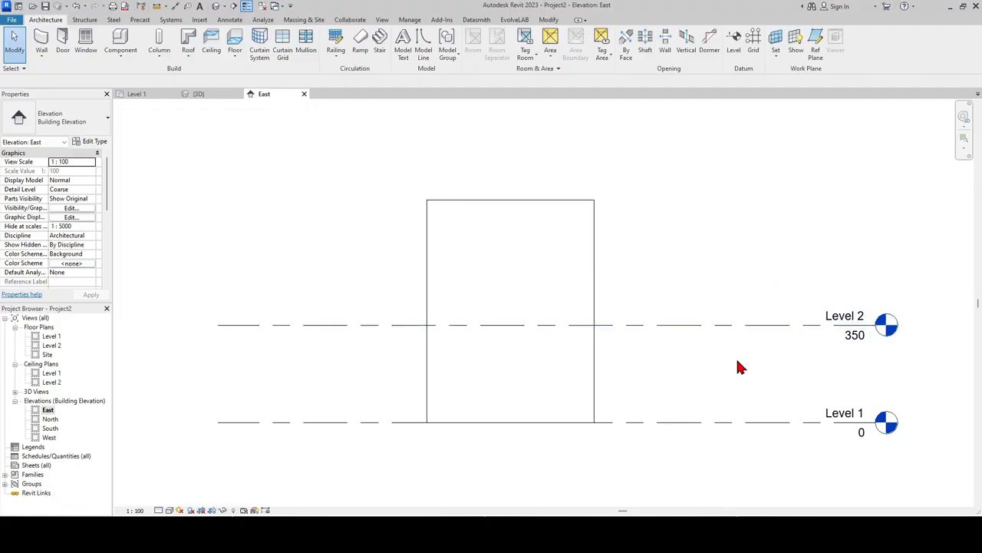
Create a third level 350 cm above Level 2 by picking the Level 2 line with an offset, then leave the Level command.
{"action": "key", "text": "l"}
{"action": "key", "text": "l"}
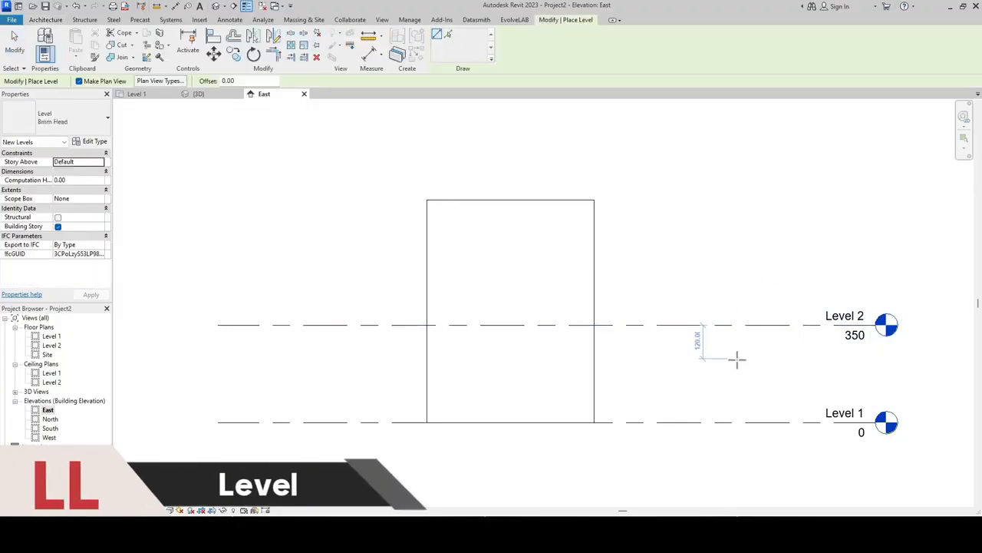
{"action": "left_click", "coordinate": [449, 40]}
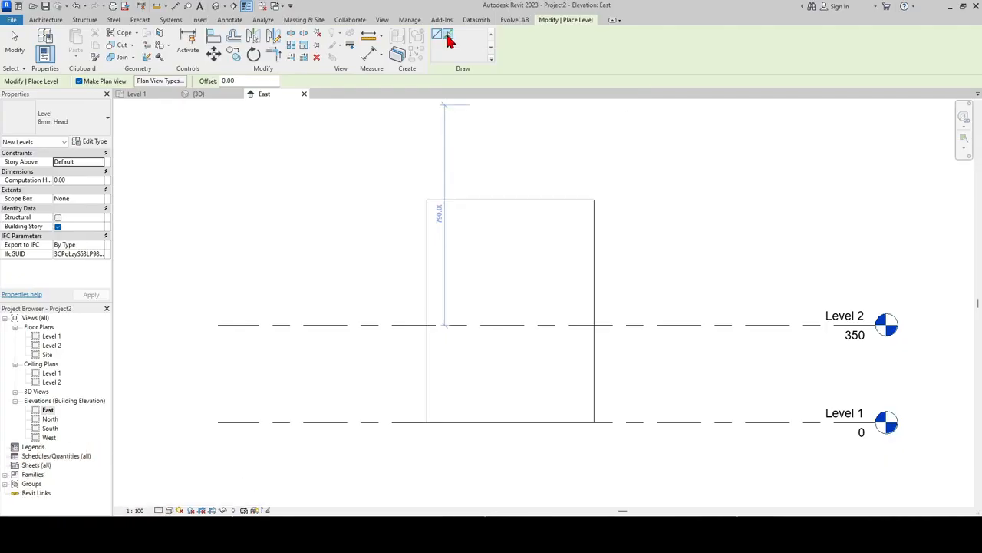
{"action": "left_click", "coordinate": [239, 80]}
{"action": "left_click_drag", "start_coordinate": [240, 80], "coordinate": [222, 85]}
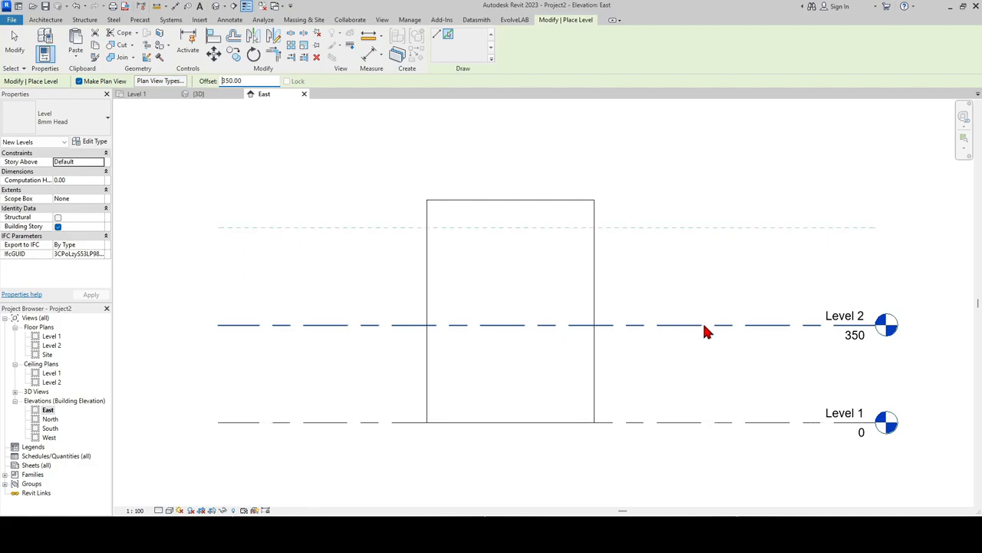
{"action": "scroll", "coordinate": [704, 326], "scroll_direction": "up", "scroll_amount": 2}
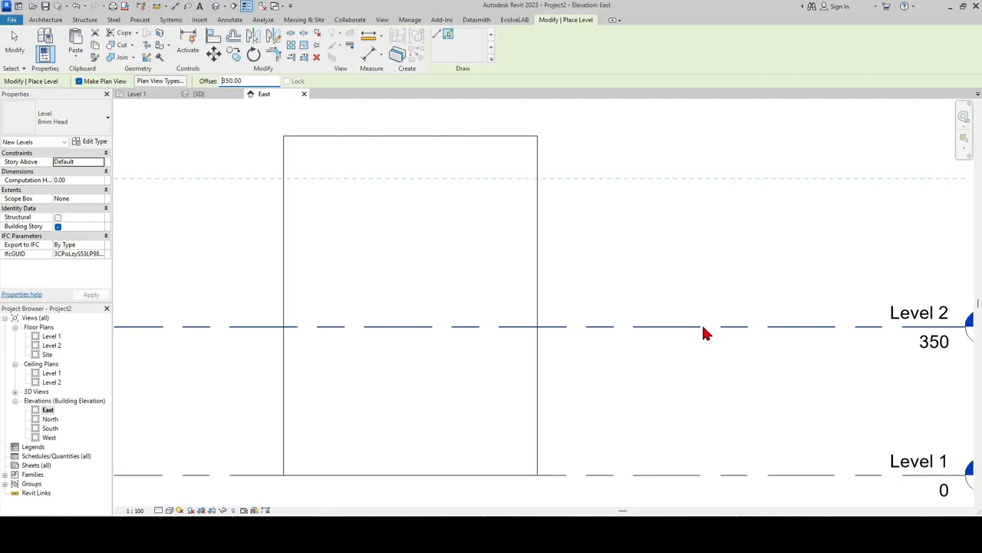
{"action": "left_click", "coordinate": [703, 328]}
{"action": "scroll", "coordinate": [699, 324], "scroll_direction": "down", "scroll_amount": 3}
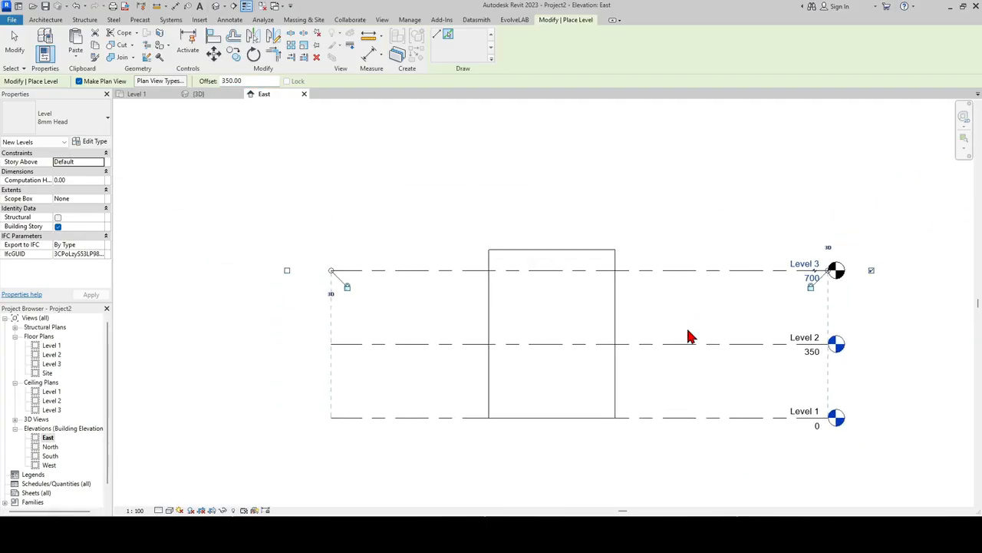
{"action": "key", "text": "Escape"}
{"action": "key", "text": "Escape"}
{"action": "scroll", "coordinate": [809, 307], "scroll_direction": "up", "scroll_amount": 2}
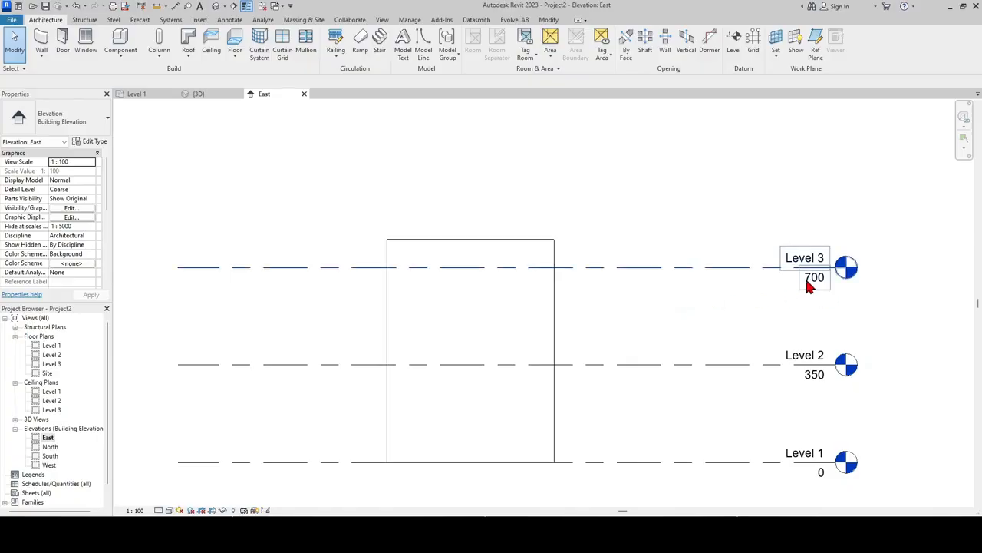
{"action": "scroll", "coordinate": [709, 284], "scroll_direction": "down", "scroll_amount": 2}
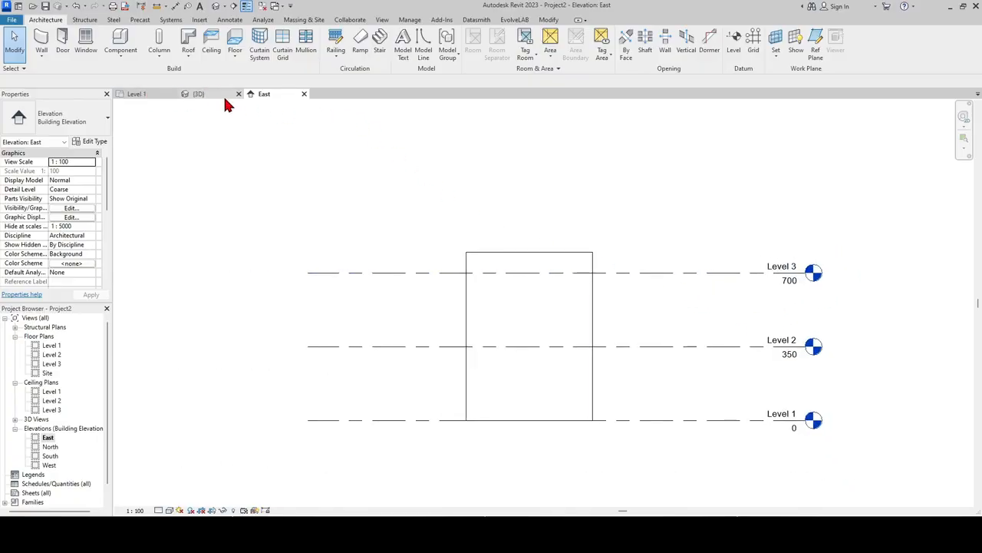
Return to the 3D view and change its visual style so the wall faces appear as shaded surfaces.
{"action": "left_click", "coordinate": [202, 99]}
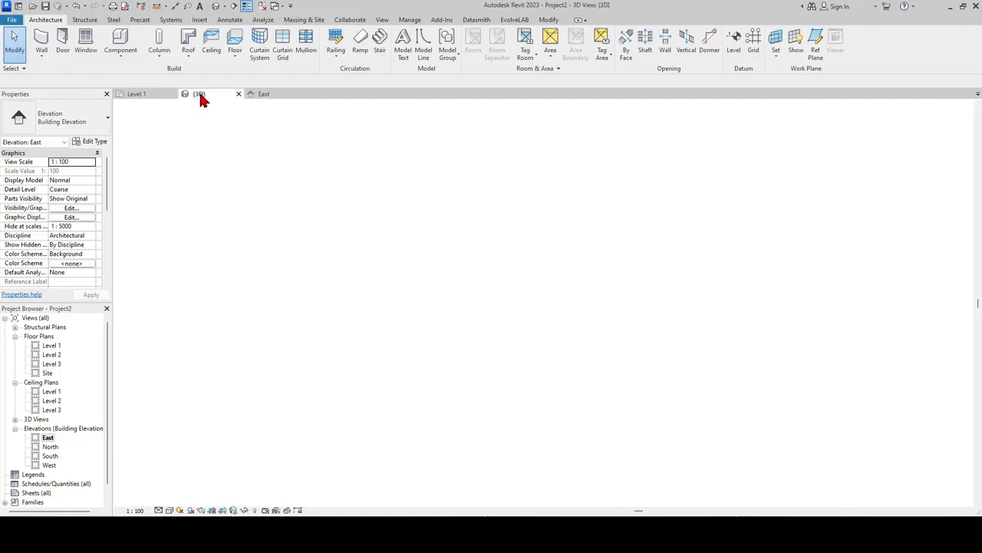
{"action": "middle_click_drag", "start_coordinate": [411, 436], "coordinate": [426, 454], "text": "shift"}
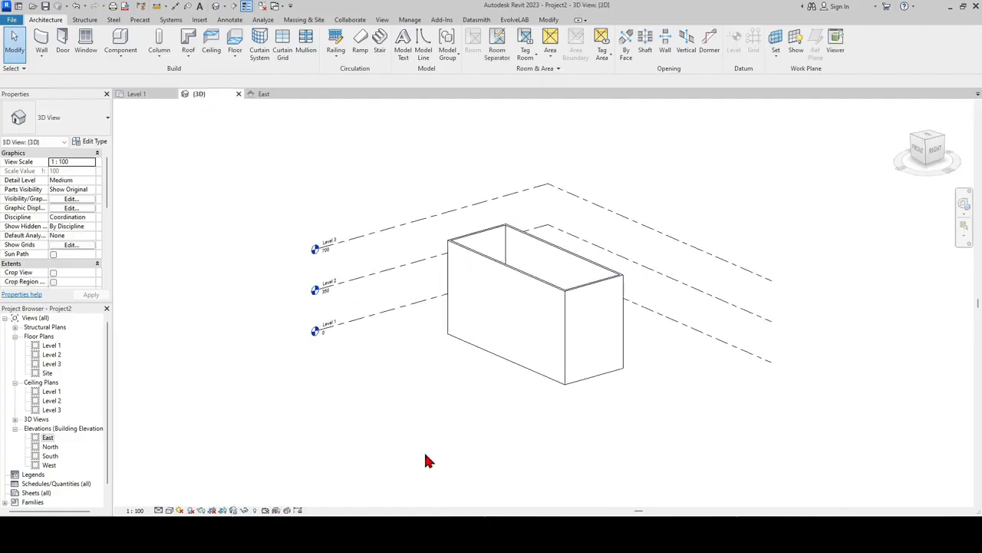
{"action": "left_click", "coordinate": [169, 510]}
{"action": "left_click", "coordinate": [185, 502]}
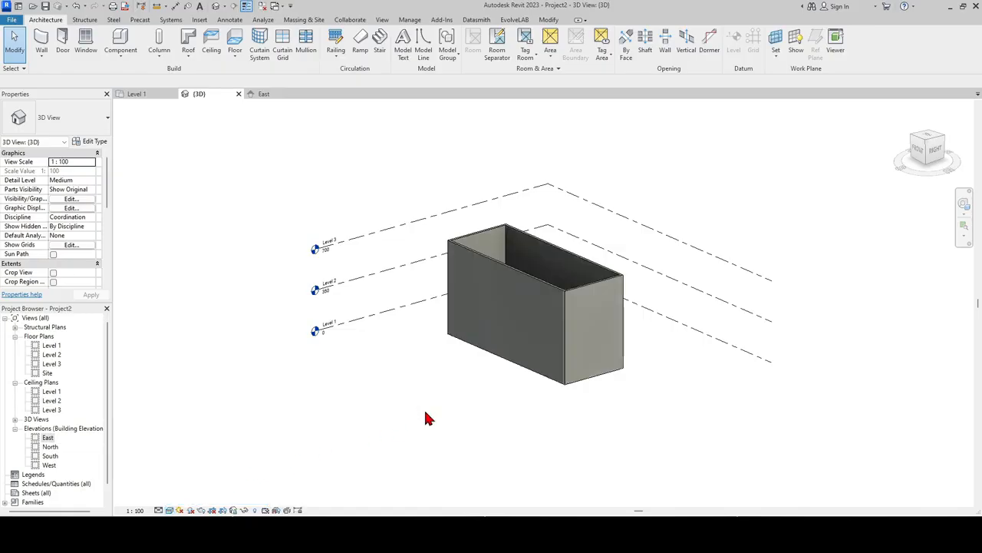
{"action": "middle_click_drag", "start_coordinate": [429, 407], "coordinate": [451, 464]}
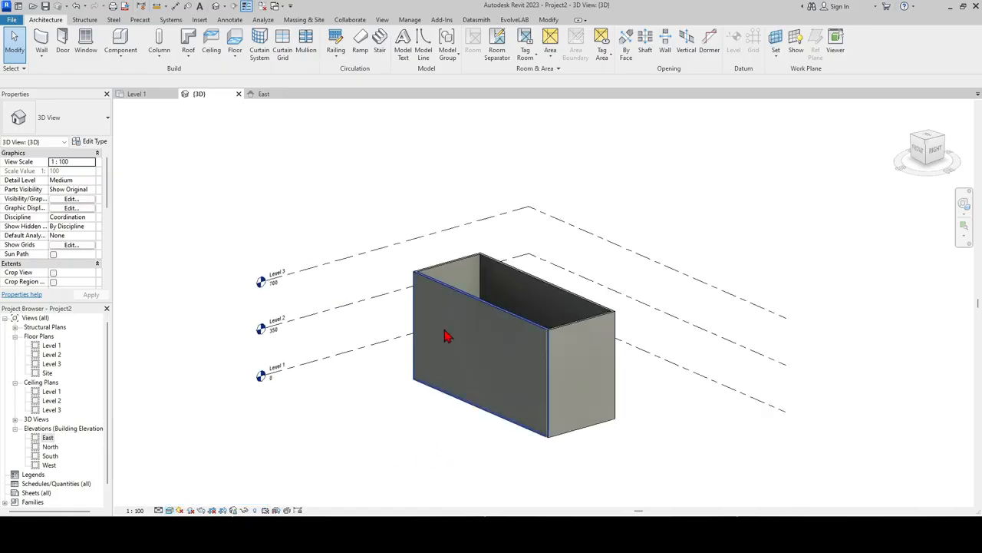
Set the top constraint of all four walls to Up to level: Level 2 and inspect the walls in 3D.
{"action": "left_click_drag", "start_coordinate": [635, 457], "coordinate": [405, 371]}
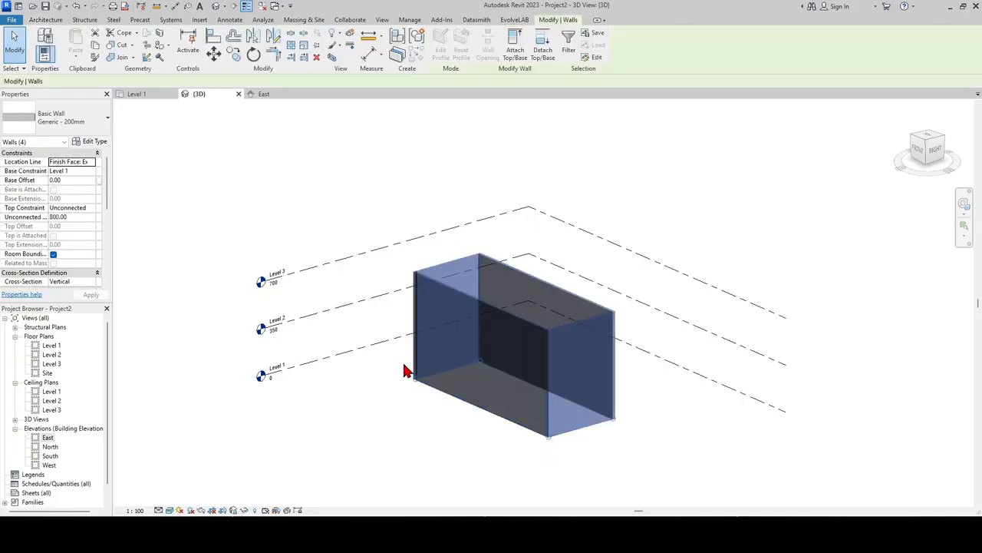
{"action": "left_click", "coordinate": [89, 209]}
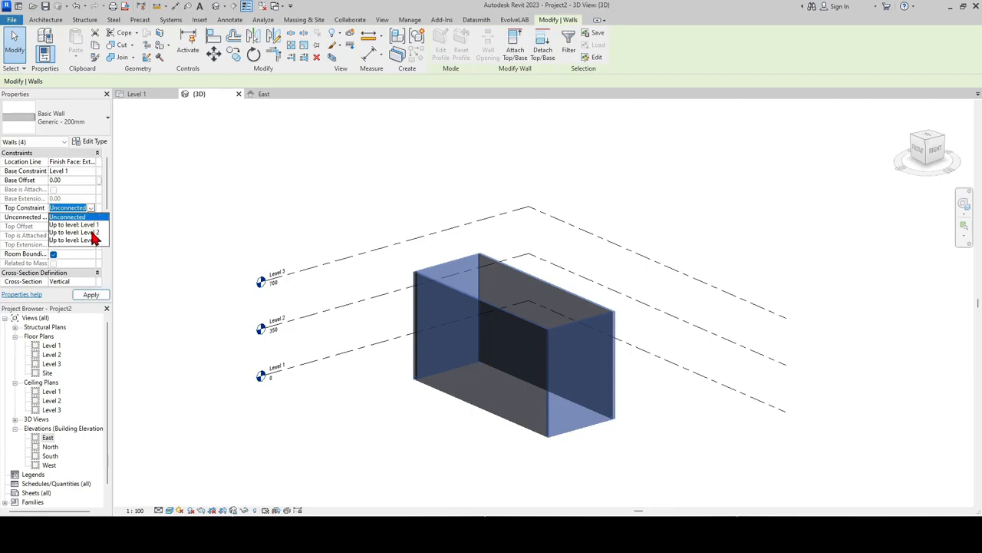
{"action": "left_click", "coordinate": [91, 233]}
{"action": "left_click", "coordinate": [92, 295]}
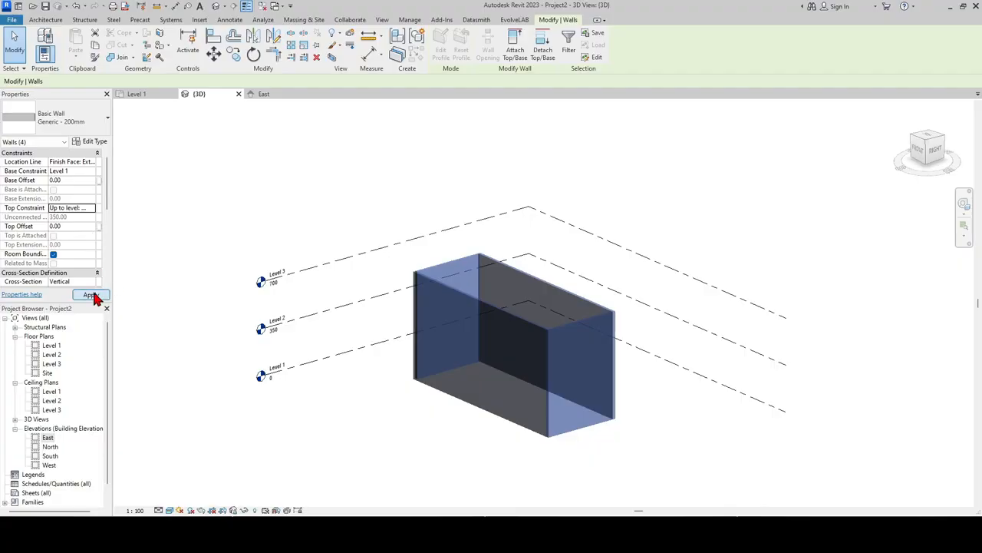
{"action": "left_click", "coordinate": [427, 488]}
{"action": "middle_click_drag", "start_coordinate": [458, 471], "coordinate": [402, 458], "text": "shift"}
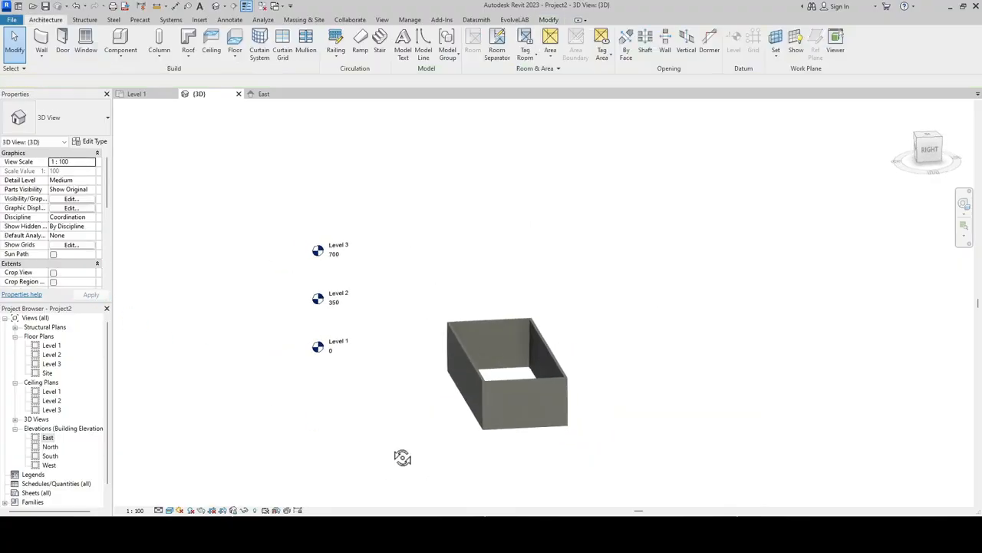
{"action": "middle_click_drag", "start_coordinate": [517, 411], "coordinate": [580, 416], "text": "shift"}
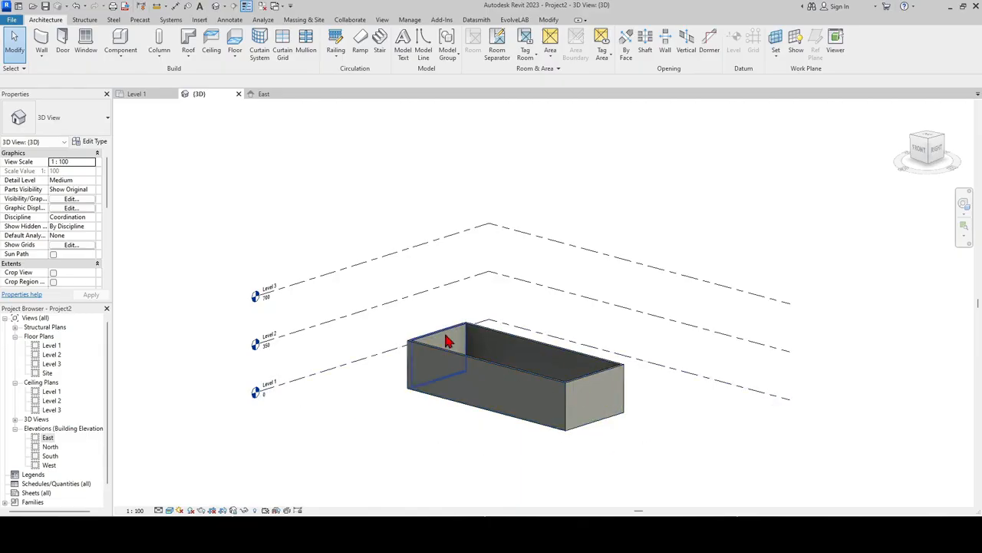
{"action": "middle_click_drag", "start_coordinate": [487, 369], "coordinate": [585, 416], "text": "shift"}
{"action": "middle_click_drag", "start_coordinate": [626, 384], "coordinate": [568, 406], "text": "shift"}
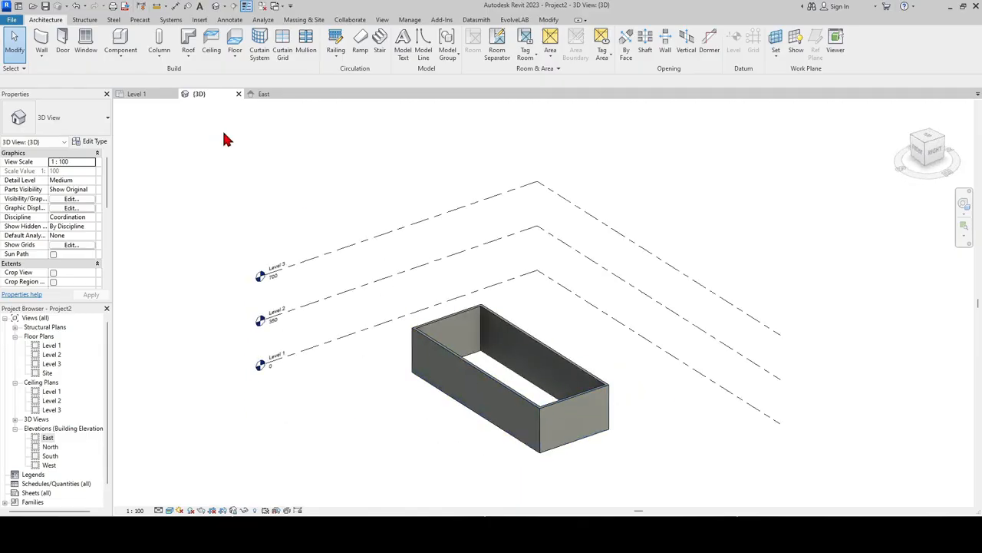
Return to the Level 1 floor plan with the whole wall rectangle in view.
{"action": "left_click", "coordinate": [138, 94]}
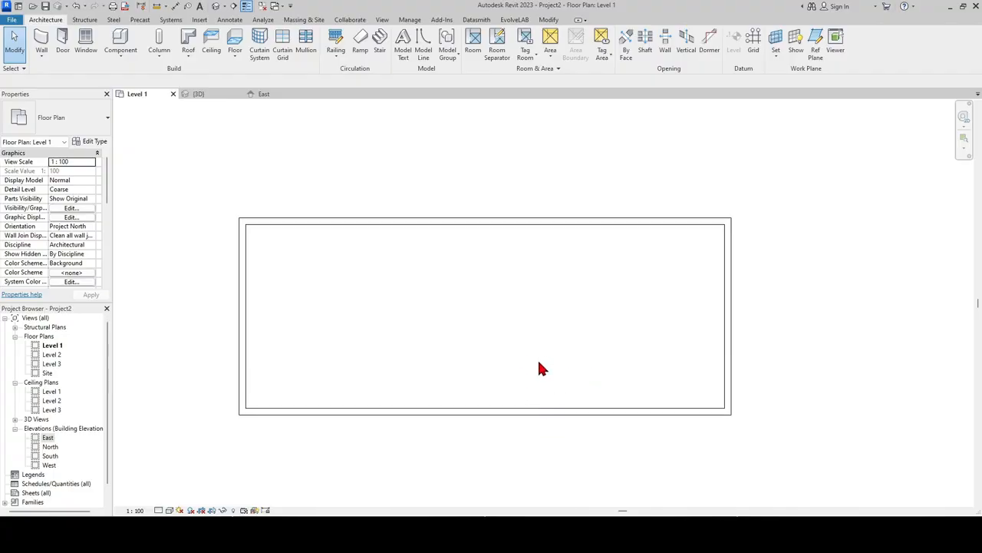
{"action": "scroll", "coordinate": [539, 369], "scroll_direction": "down", "scroll_amount": 1}
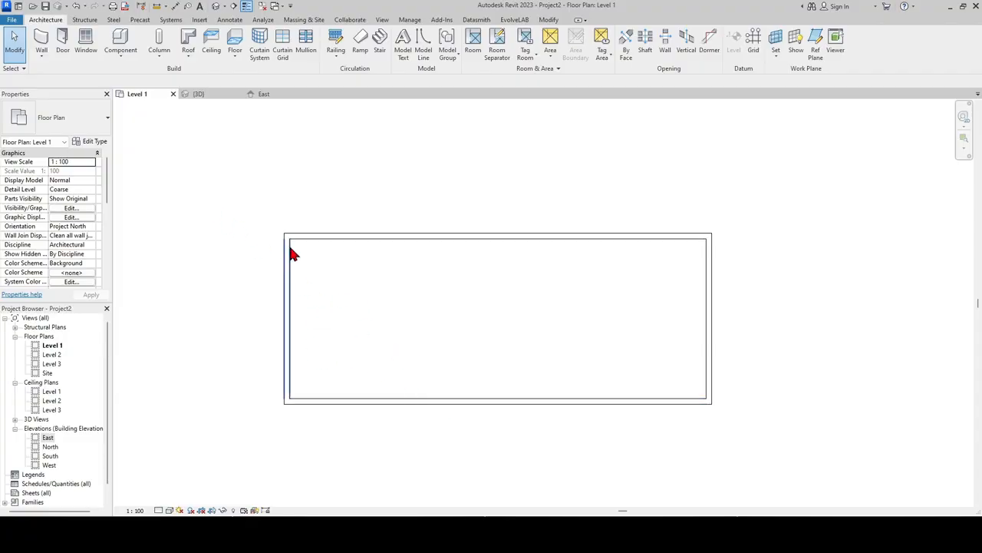
Duplicate the west exterior wall's Generic - 200mm type as a new wall type named Generic - 10cm inner wall.
{"action": "left_click", "coordinate": [289, 276]}
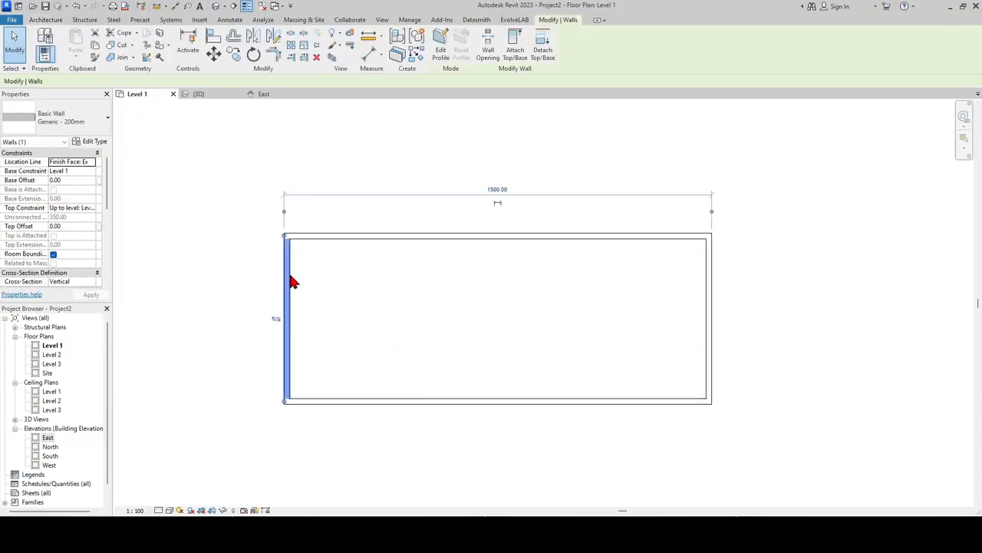
{"action": "left_click", "coordinate": [95, 142]}
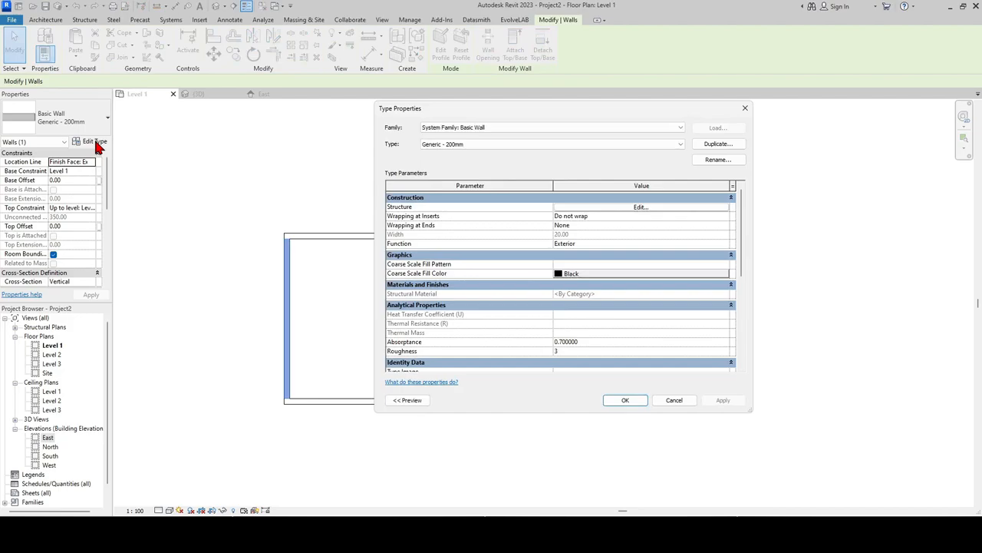
{"action": "left_click_drag", "start_coordinate": [662, 111], "coordinate": [616, 146]}
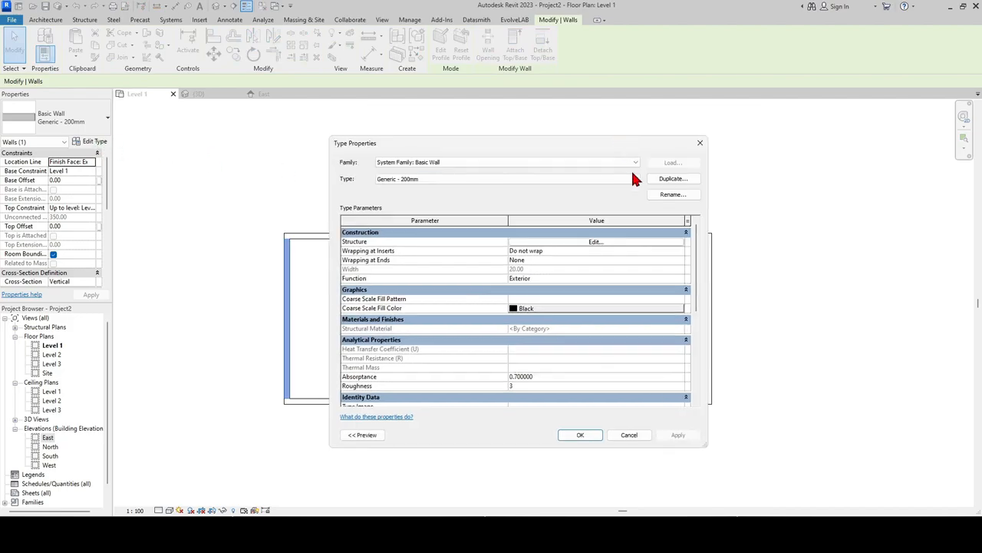
{"action": "left_click", "coordinate": [673, 181]}
{"action": "left_click_drag", "start_coordinate": [542, 288], "coordinate": [501, 311]}
{"action": "type", "text": "10cm inner wall"}
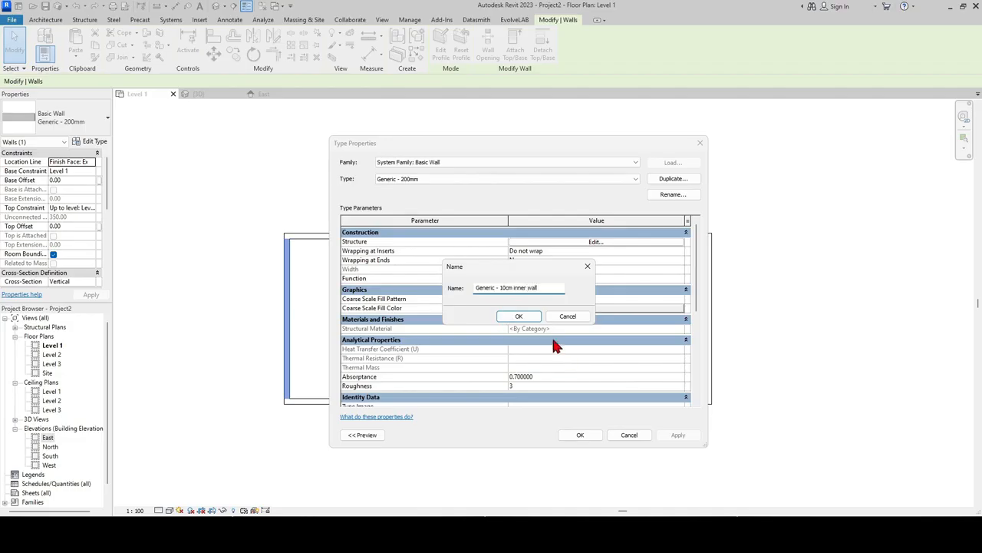
{"action": "left_click", "coordinate": [522, 317]}
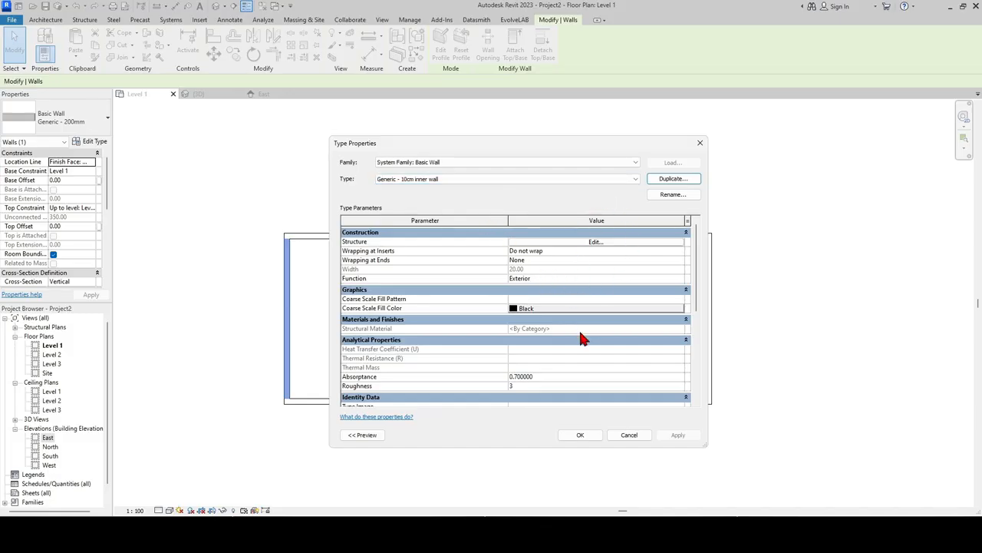
Set the thickness of the new wall type's Structure layer to 10 cm in its assembly.
{"action": "left_click", "coordinate": [535, 243]}
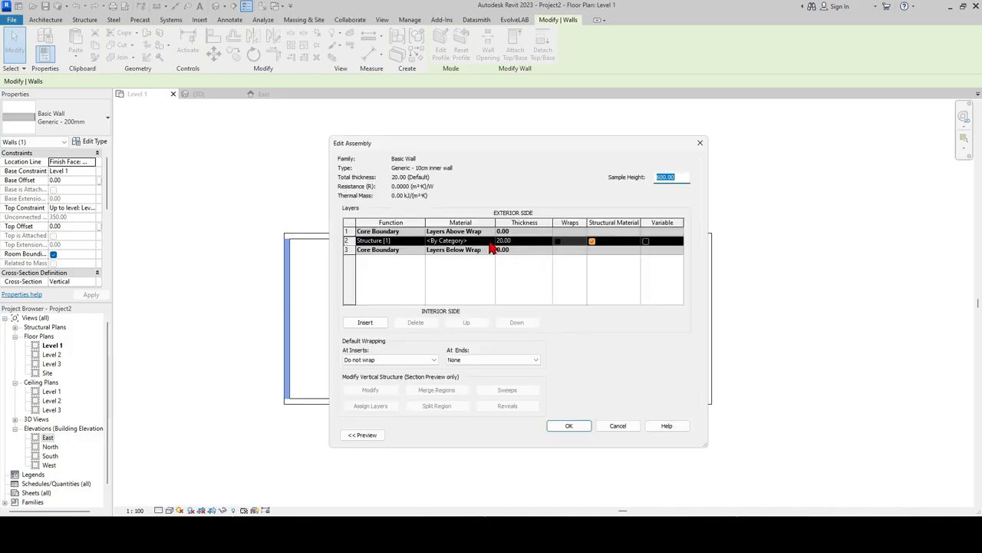
{"action": "left_click", "coordinate": [500, 241]}
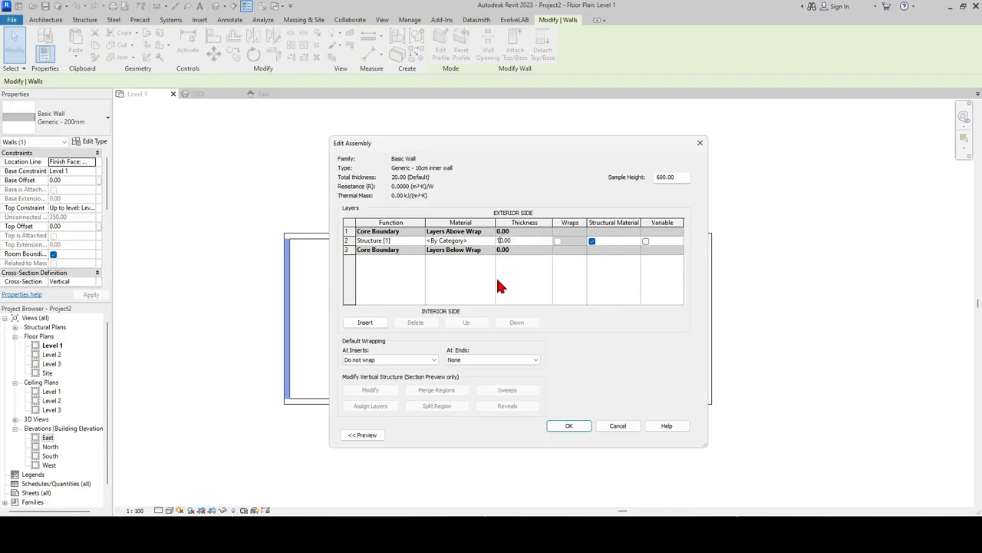
{"action": "type", "text": "10"}
Assign the Gypsum Wall Board material to the Structure layer and accept the new wall type's settings.
{"action": "left_click", "coordinate": [493, 245]}
{"action": "left_click", "coordinate": [492, 241]}
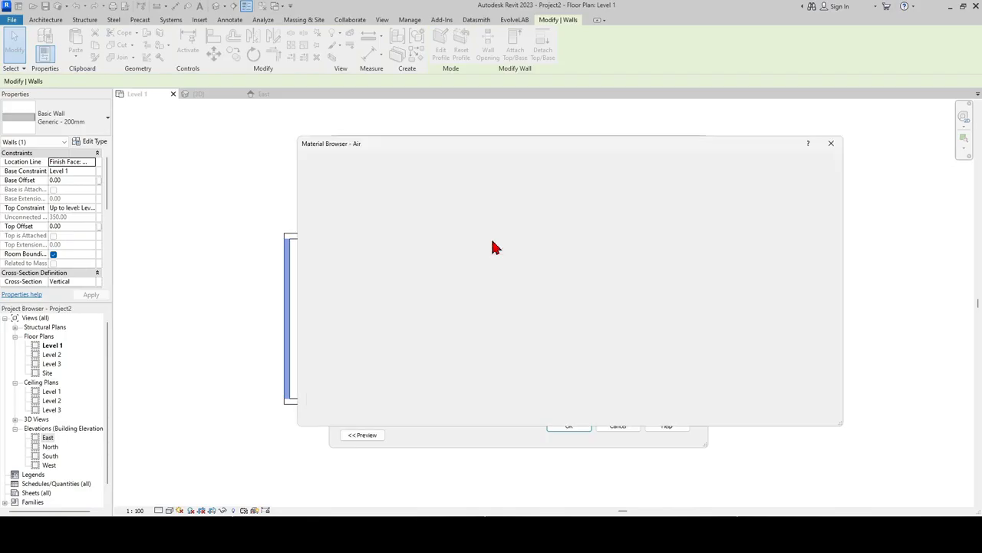
{"action": "left_click", "coordinate": [414, 166]}
{"action": "type", "text": "gy"}
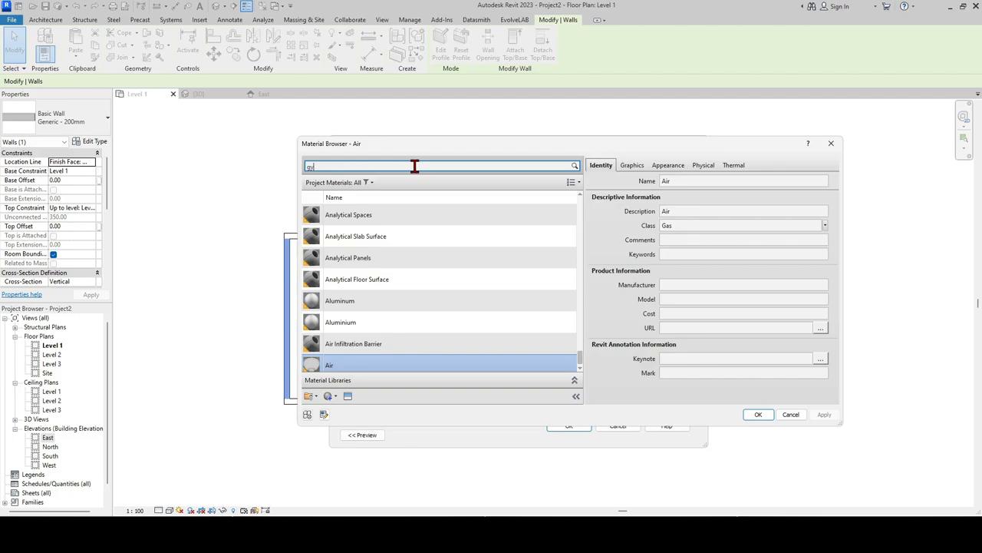
{"action": "type", "text": "psum"}
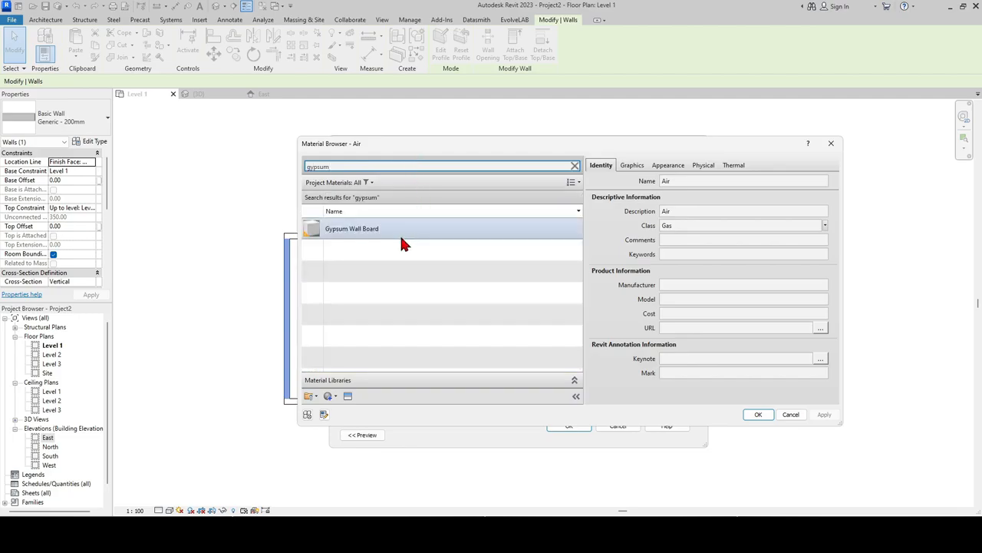
{"action": "left_click", "coordinate": [404, 242]}
{"action": "left_click", "coordinate": [757, 415]}
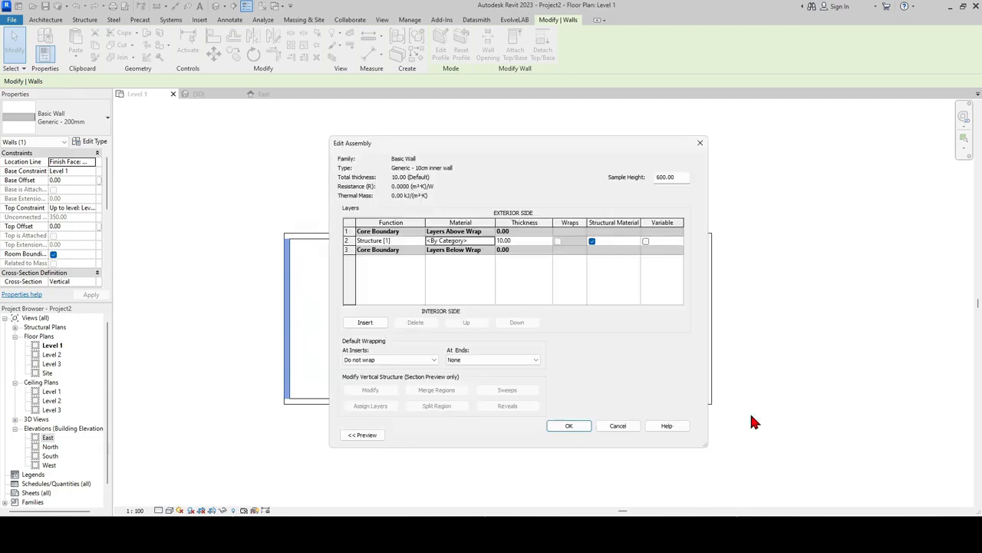
{"action": "left_click", "coordinate": [570, 425]}
{"action": "left_click", "coordinate": [574, 435]}
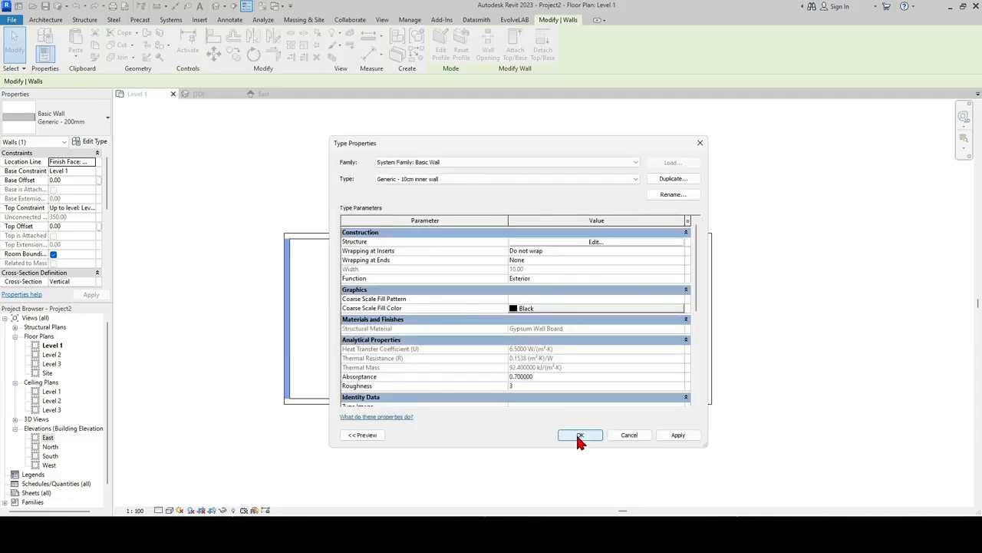
{"action": "left_click", "coordinate": [577, 435]}
Change the west exterior wall back to the Generic - 200mm type and clear the selection.
{"action": "left_click", "coordinate": [649, 459]}
{"action": "scroll", "coordinate": [300, 301], "scroll_direction": "up", "scroll_amount": 1}
{"action": "left_click", "coordinate": [302, 222]}
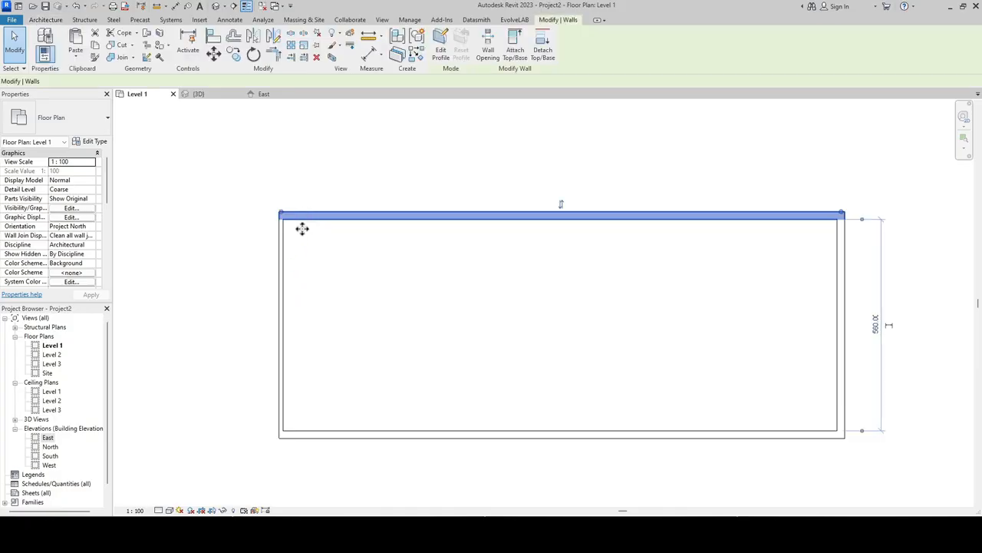
{"action": "left_click", "coordinate": [281, 274]}
{"action": "left_click", "coordinate": [65, 123]}
{"action": "scroll", "coordinate": [92, 192], "scroll_direction": "up", "scroll_amount": 2}
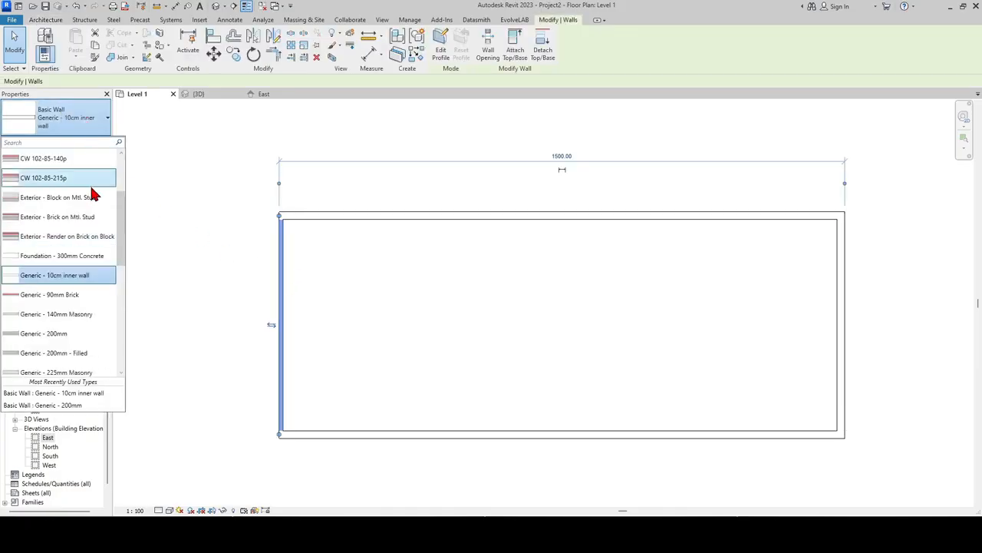
{"action": "left_click", "coordinate": [86, 332]}
{"action": "left_click", "coordinate": [300, 244]}
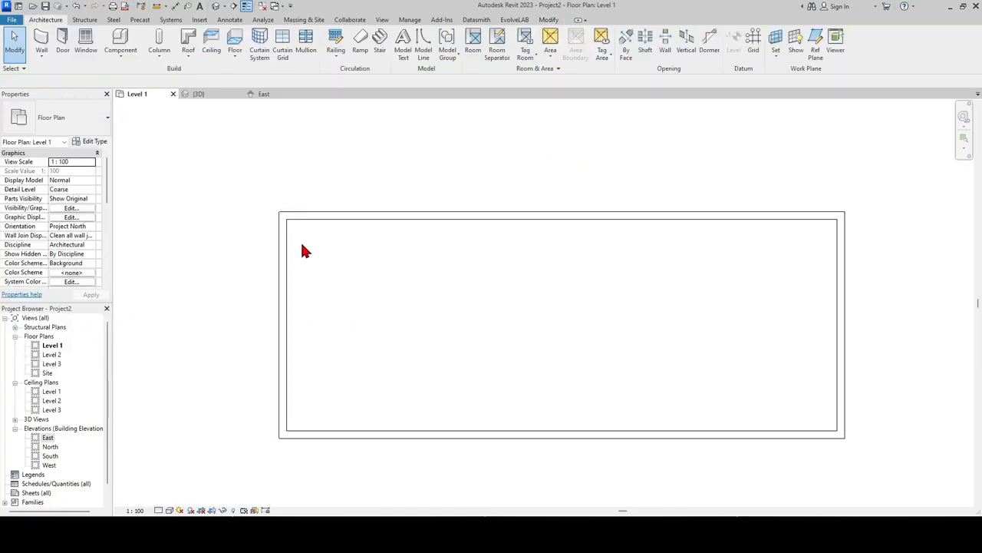
{"action": "left_click", "coordinate": [302, 220]}
{"action": "left_click", "coordinate": [284, 277]}
{"action": "left_click", "coordinate": [338, 290]}
{"action": "middle_click_drag", "start_coordinate": [406, 301], "coordinate": [361, 300]}
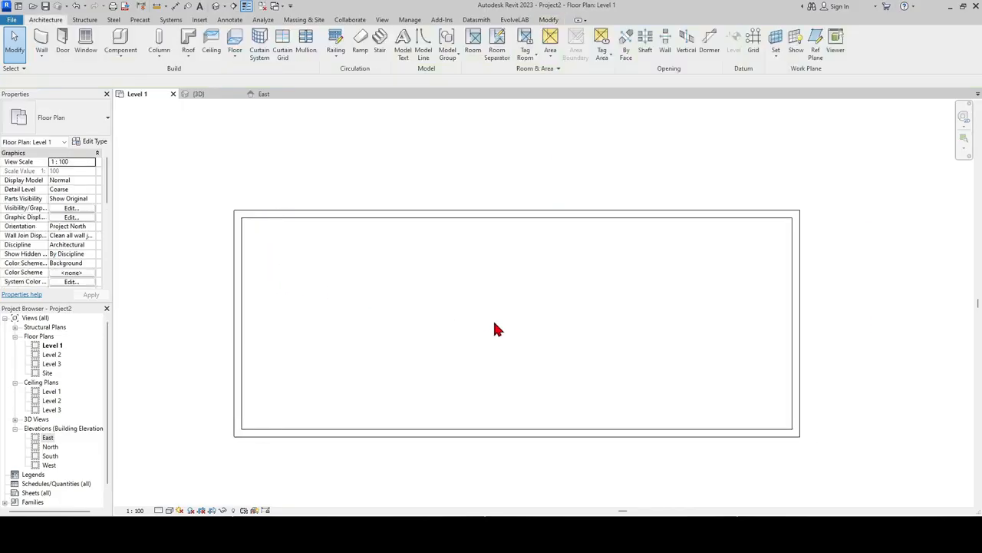
Draw a Generic - 10cm inner wall from the south to the north exterior wall, about 630 cm from the east wall.
{"action": "key", "text": "w"}
{"action": "key", "text": "a"}
{"action": "left_click", "coordinate": [76, 121]}
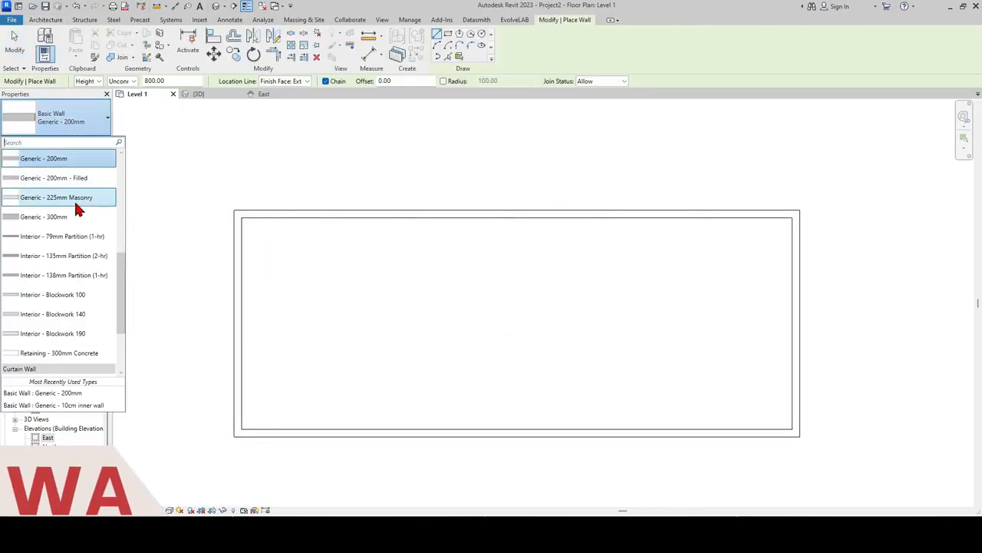
{"action": "scroll", "coordinate": [76, 209], "scroll_direction": "up", "scroll_amount": 2}
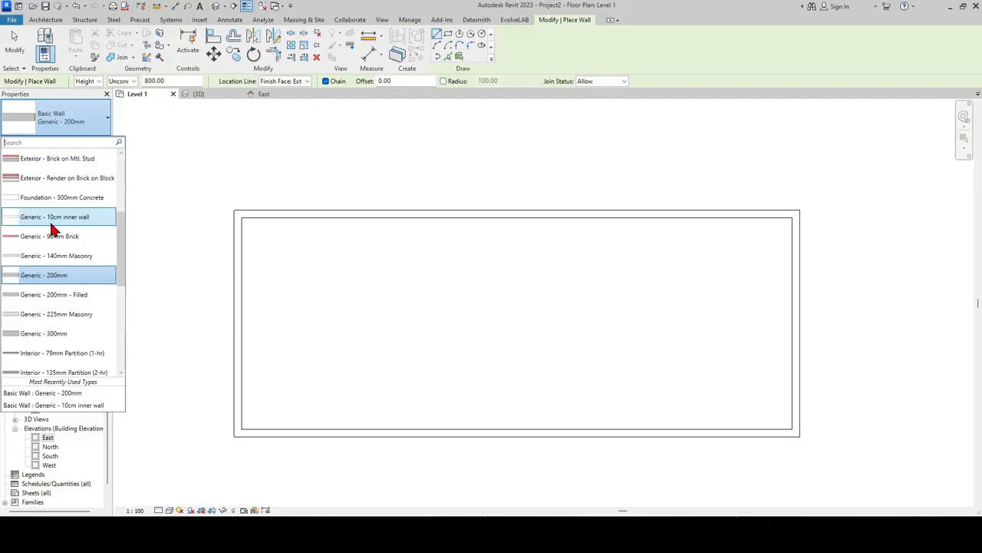
{"action": "left_click", "coordinate": [53, 220]}
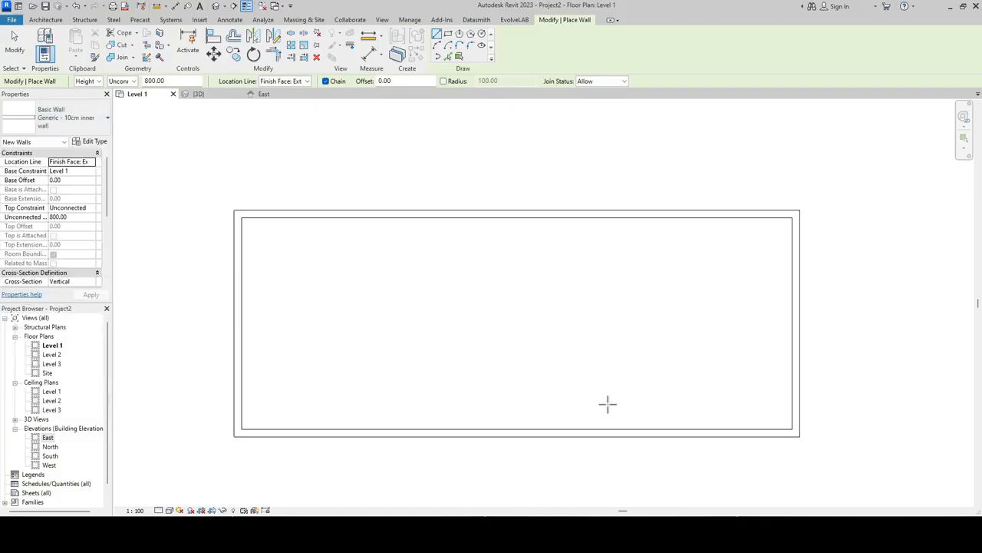
{"action": "left_click", "coordinate": [550, 427]}
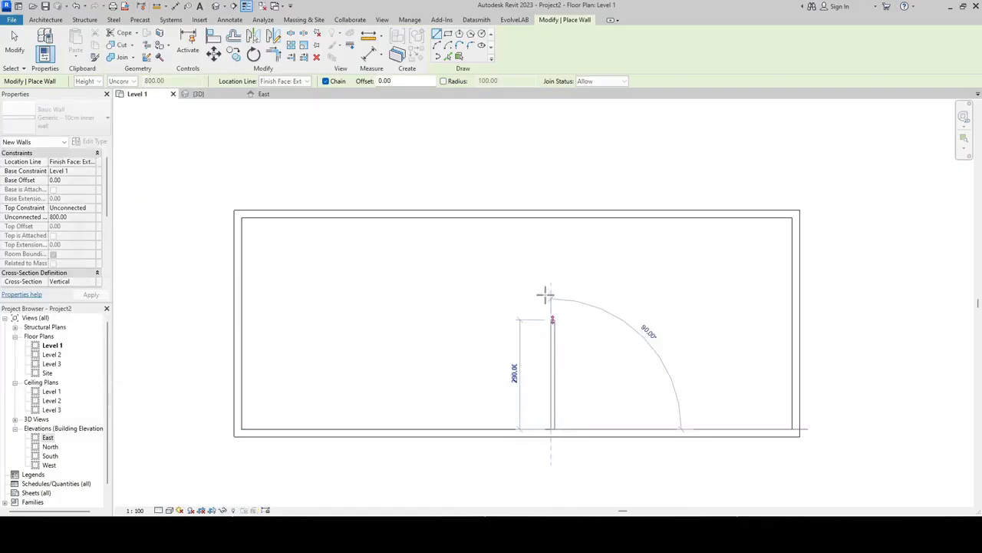
{"action": "left_click", "coordinate": [551, 219]}
{"action": "middle_click_drag", "start_coordinate": [554, 287], "coordinate": [502, 288]}
{"action": "key", "text": "Escape"}
{"action": "key", "text": "Escape"}
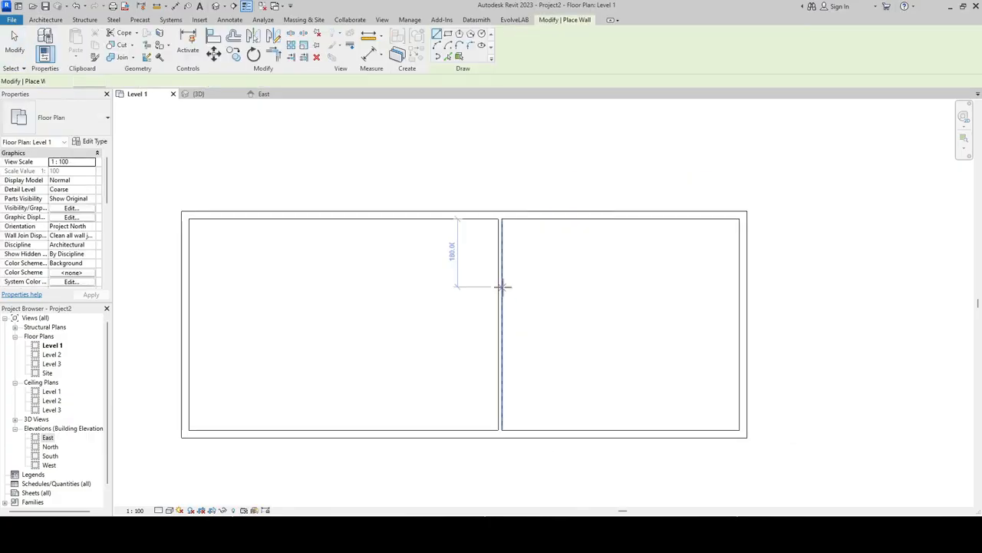
Draw a horizontal inner wall from the vertical partition to the east exterior wall, about 210 cm below the north wall.
{"action": "left_click", "coordinate": [503, 299]}
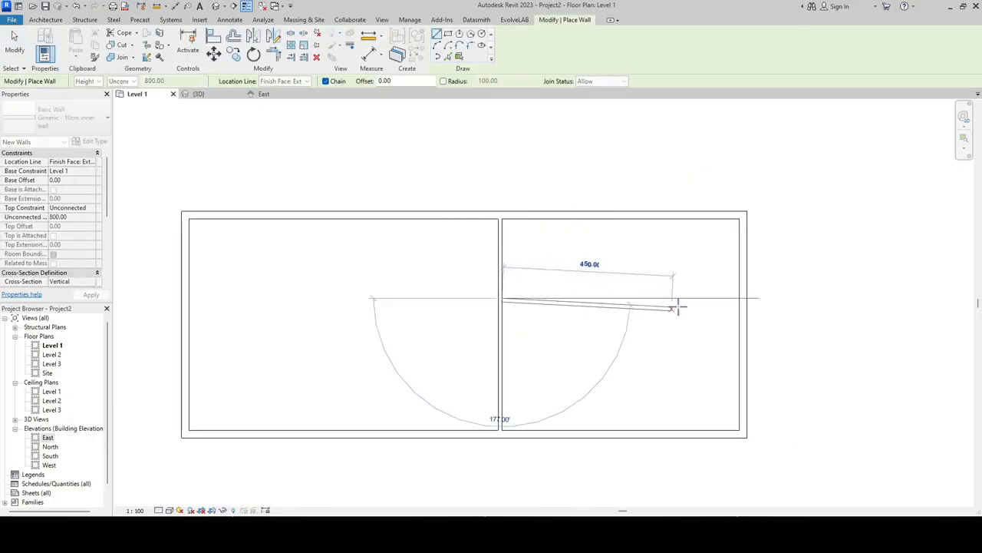
{"action": "left_click", "coordinate": [738, 298]}
{"action": "key", "text": "Escape"}
{"action": "key", "text": "Escape"}
Examine the distances of both partitions to the surrounding exterior walls by selecting the walls one after another.
{"action": "left_click", "coordinate": [570, 224]}
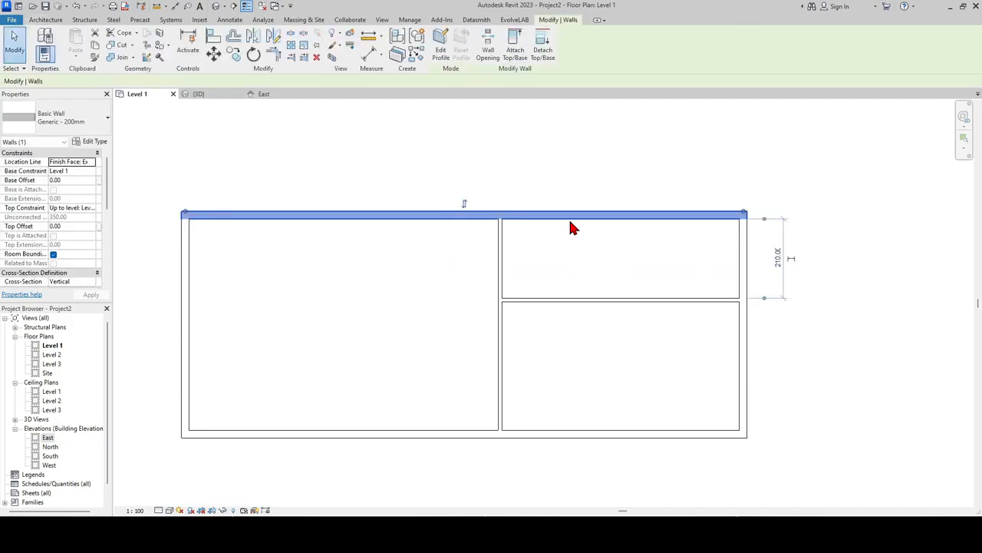
{"action": "key", "text": "Escape"}
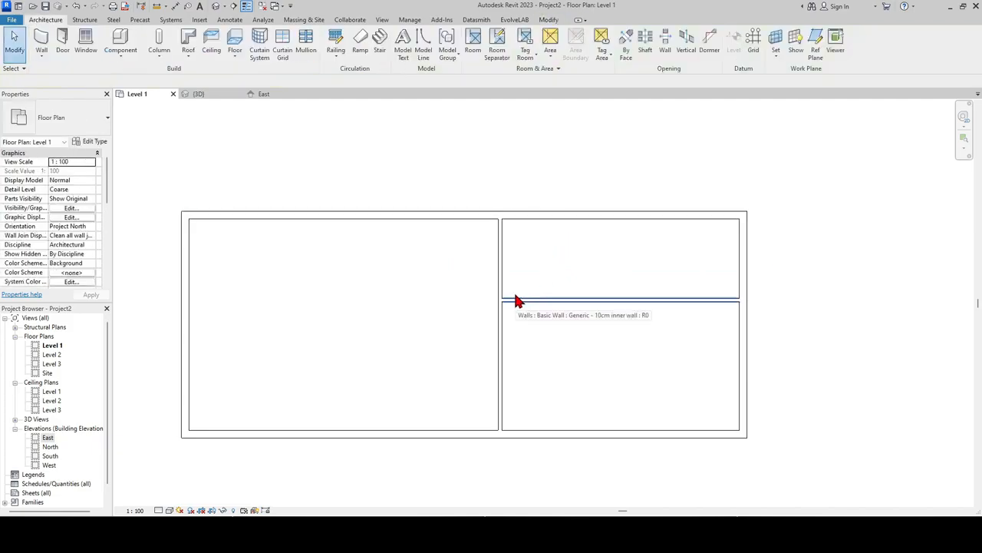
{"action": "scroll", "coordinate": [508, 304], "scroll_direction": "up", "scroll_amount": 2}
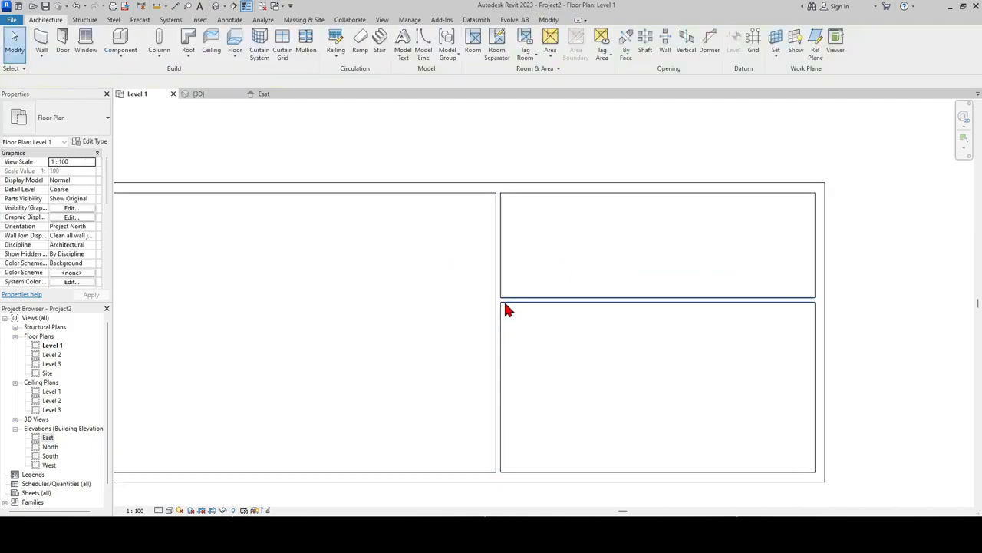
{"action": "left_click", "coordinate": [778, 307]}
{"action": "mouse_move", "coordinate": [812, 299]}
{"action": "left_mouse_down"}
{"action": "mouse_move", "coordinate": [644, 293]}
{"action": "mouse_move", "coordinate": [815, 303]}
{"action": "left_mouse_up"}
{"action": "key", "text": "Escape"}
{"action": "left_click", "coordinate": [713, 300]}
{"action": "key", "text": "Escape"}
{"action": "left_click", "coordinate": [756, 300]}
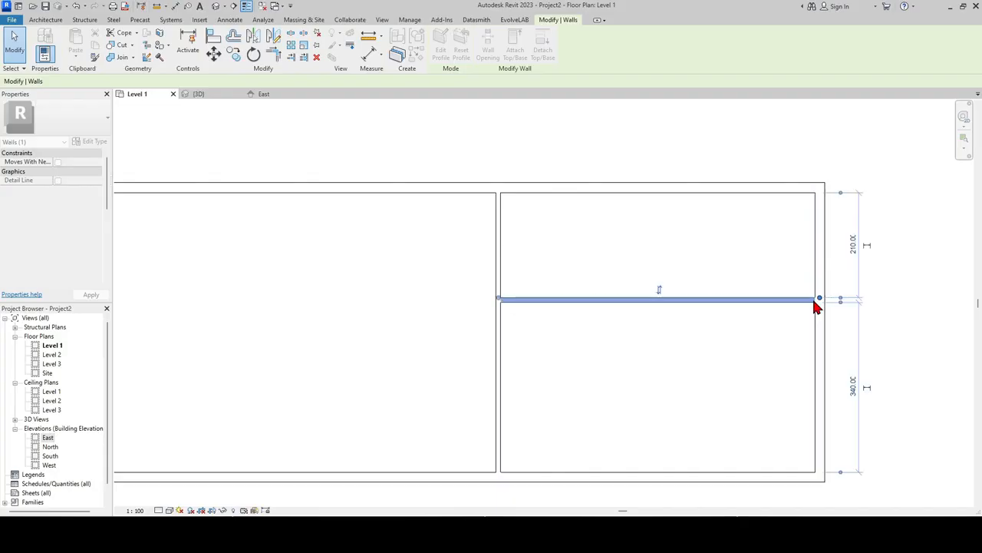
{"action": "key", "text": "Escape"}
{"action": "left_click", "coordinate": [499, 253]}
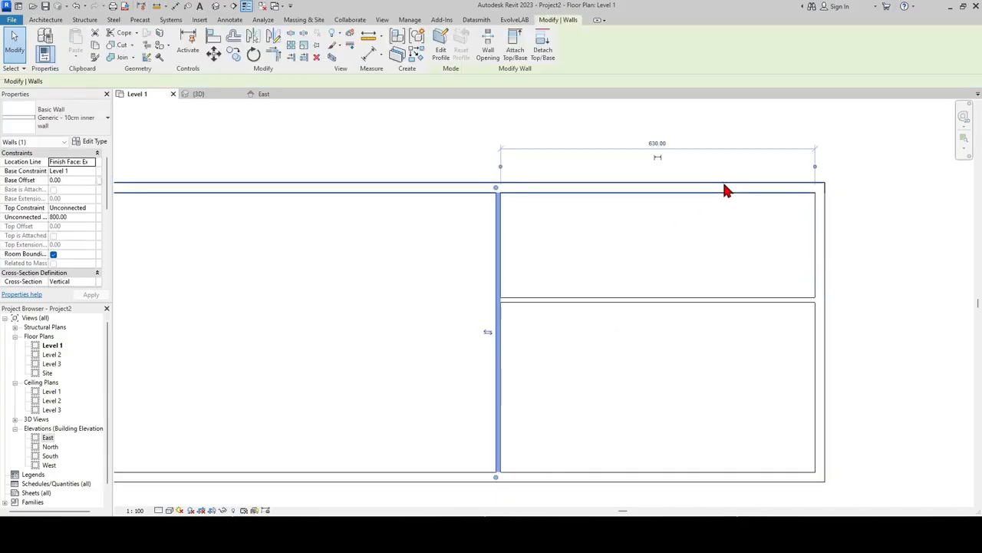
{"action": "left_click", "coordinate": [560, 300]}
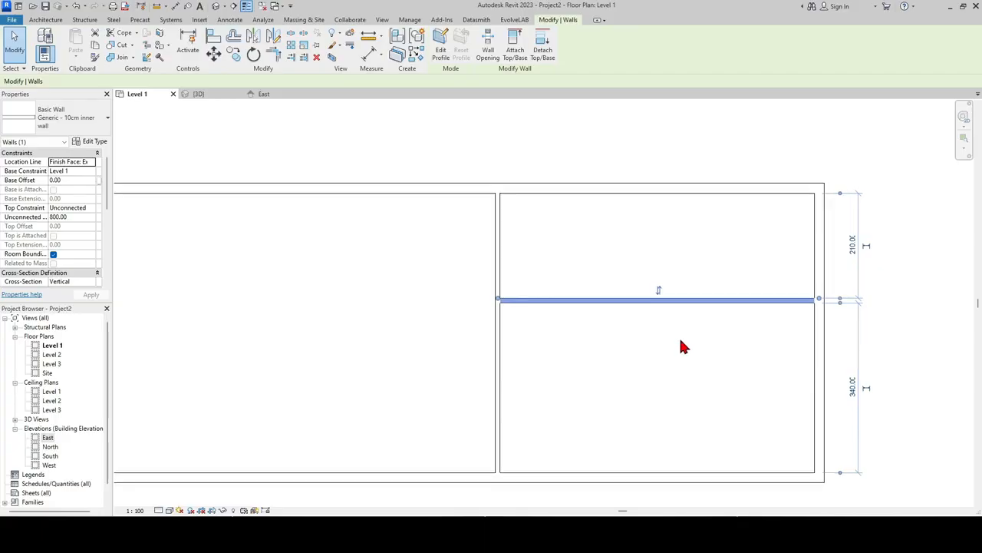
Draw a vertical inner wall from the horizontal partition up to the north wall, about 315 cm east of the long partition.
{"action": "key", "text": "w"}
{"action": "key", "text": "a"}
{"action": "left_click", "coordinate": [657, 297]}
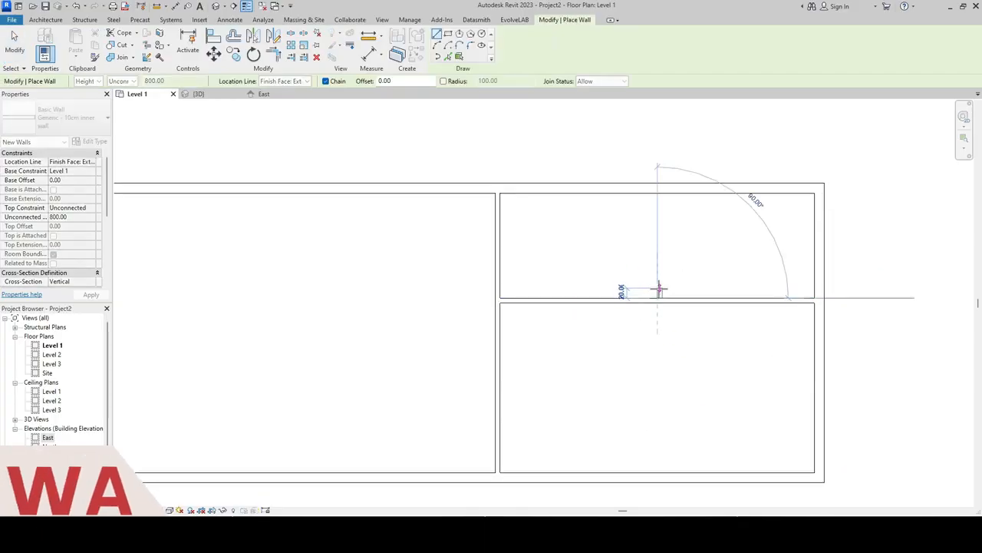
{"action": "left_click", "coordinate": [657, 194]}
{"action": "key", "text": "Escape"}
{"action": "key", "text": "Escape"}
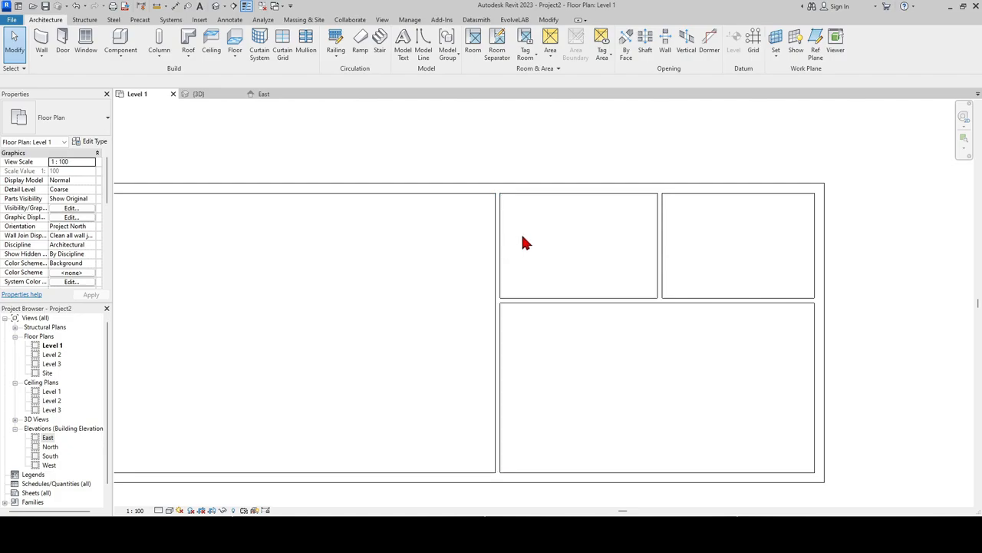
Measure the clear width between the two vertical partitions in the northern part of the plan.
{"action": "left_click", "coordinate": [161, 15]}
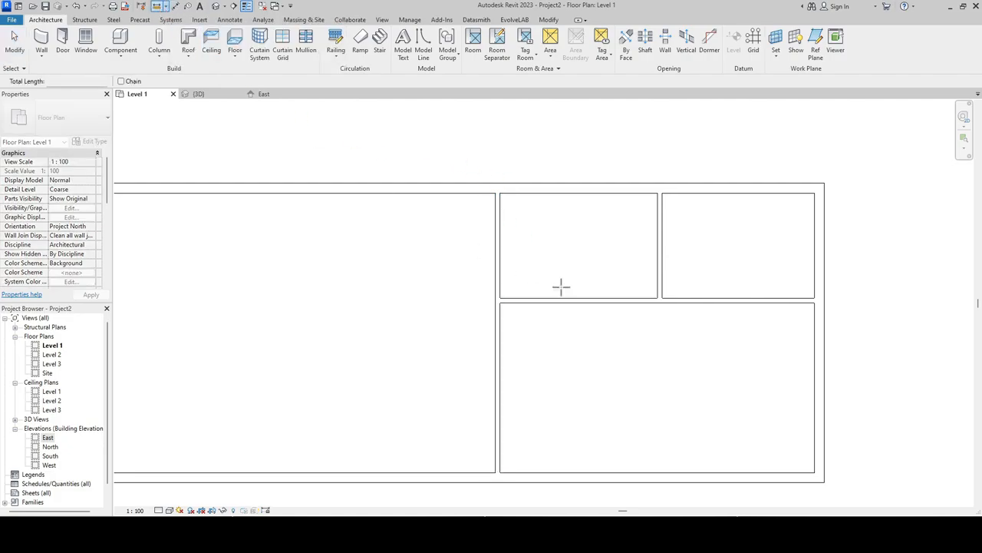
{"action": "left_click", "coordinate": [500, 251]}
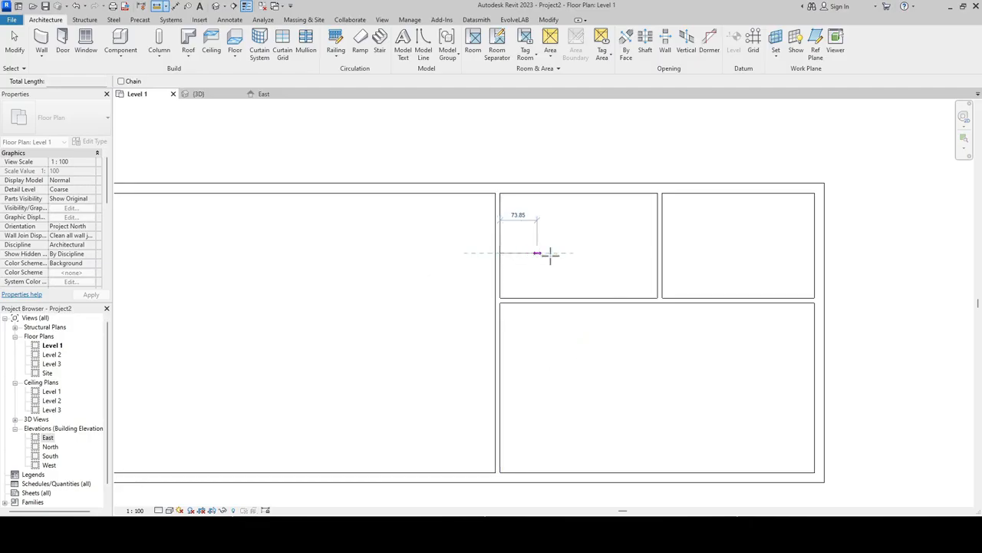
{"action": "left_click", "coordinate": [657, 253]}
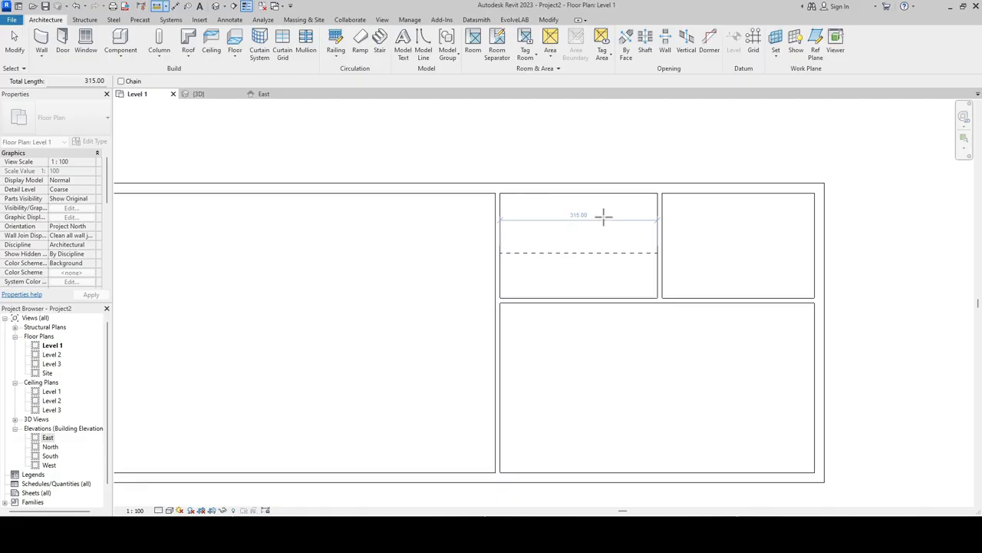
{"action": "key", "text": "Escape"}
{"action": "key", "text": "Escape"}
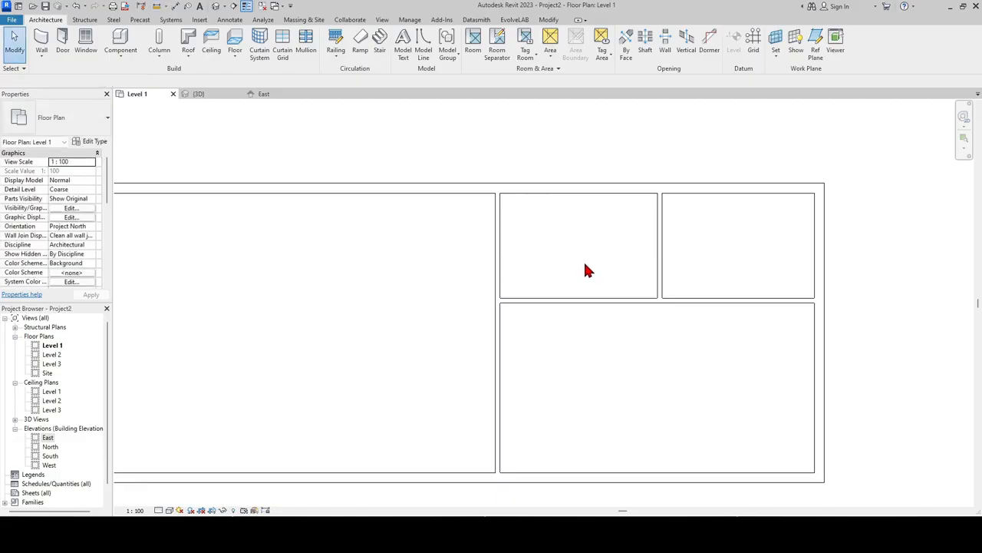
{"action": "scroll", "coordinate": [585, 263], "scroll_direction": "down", "scroll_amount": 1}
{"action": "middle_click_drag", "start_coordinate": [585, 265], "coordinate": [629, 277]}
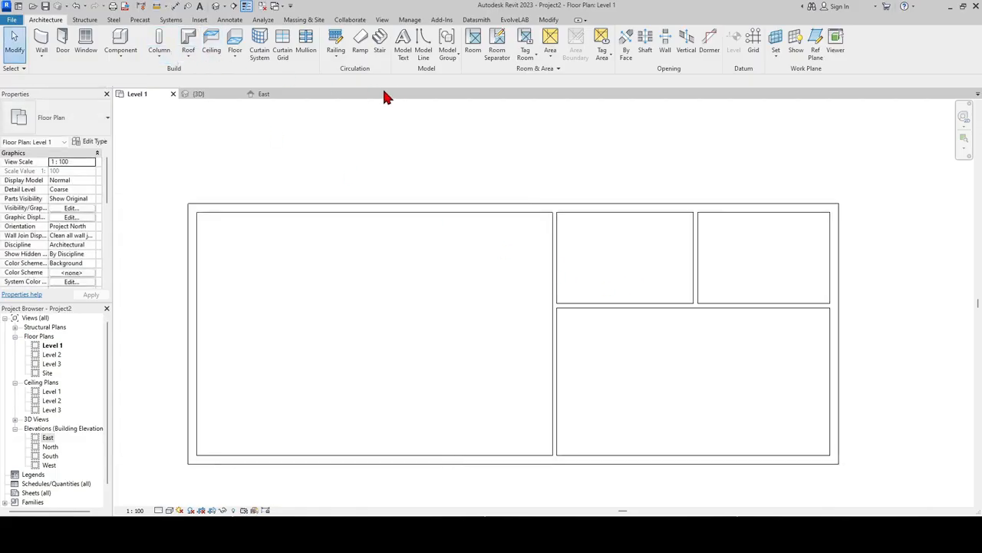
In the keyboard shortcut settings, remove DD from the Measure Between Two References command and assign DD to it again.
{"action": "left_click", "coordinate": [378, 21]}
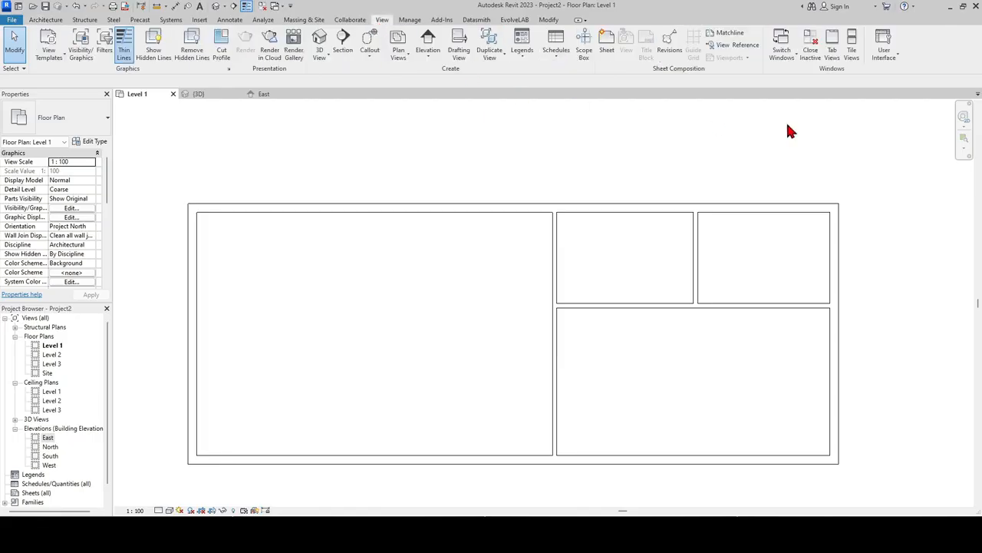
{"action": "left_click", "coordinate": [884, 53]}
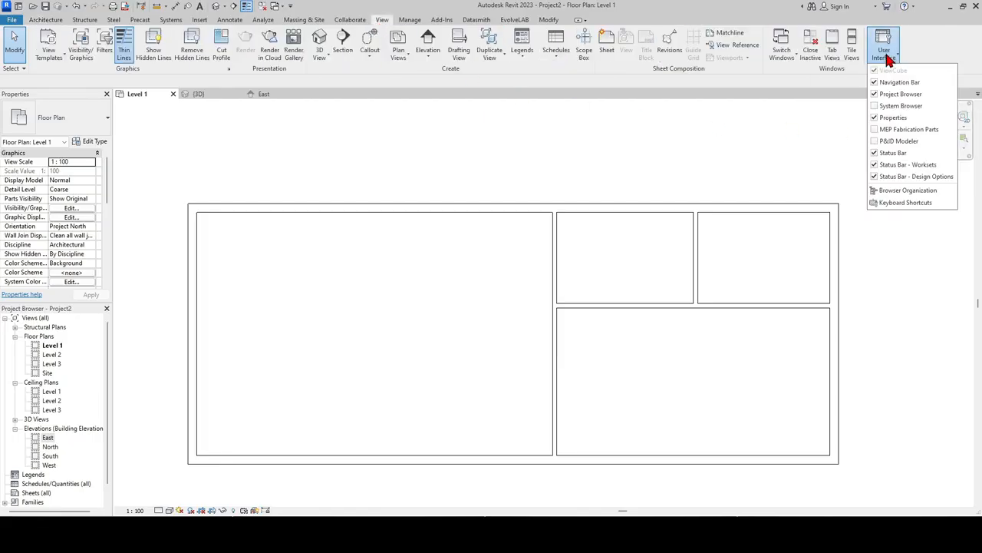
{"action": "left_click", "coordinate": [903, 203]}
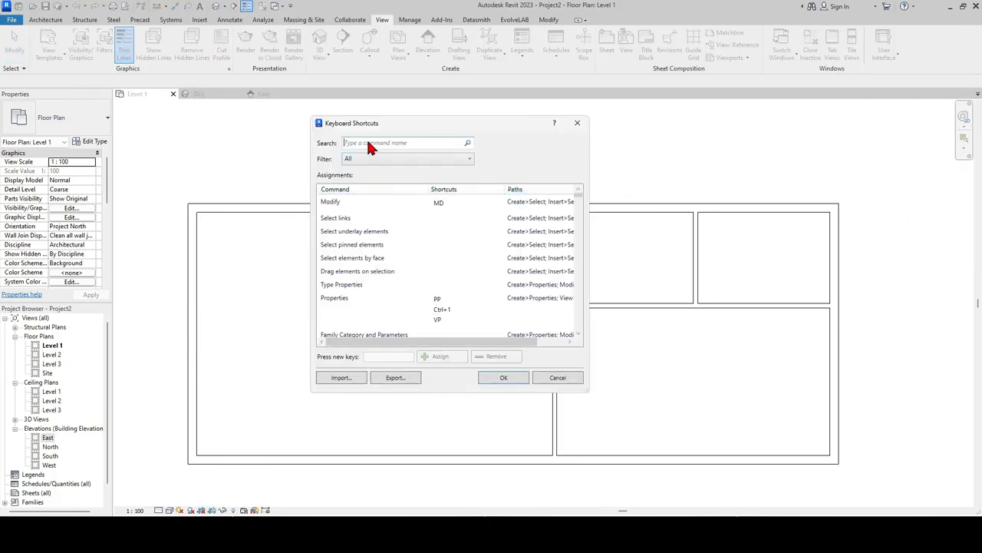
{"action": "type", "text": "measure"}
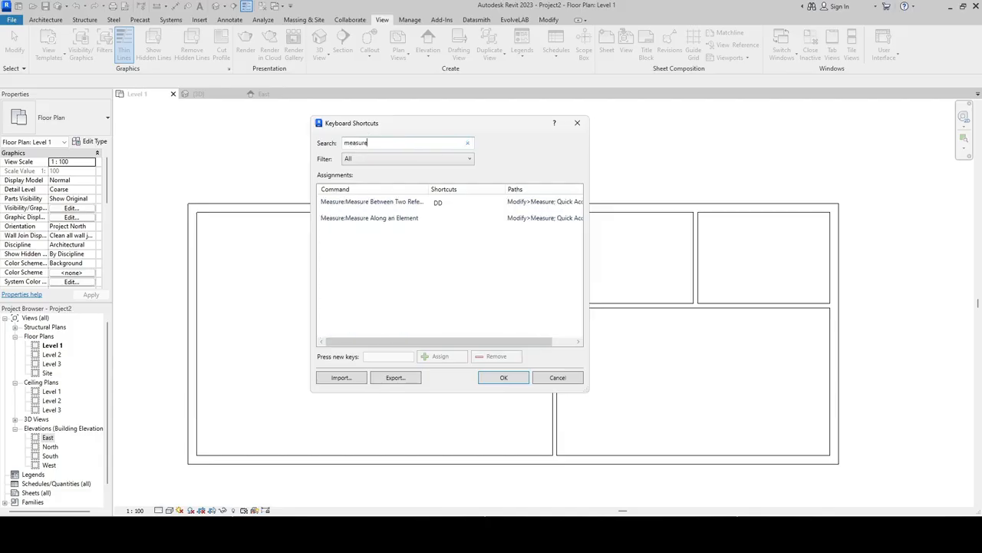
{"action": "left_click_drag", "start_coordinate": [428, 187], "coordinate": [458, 186]}
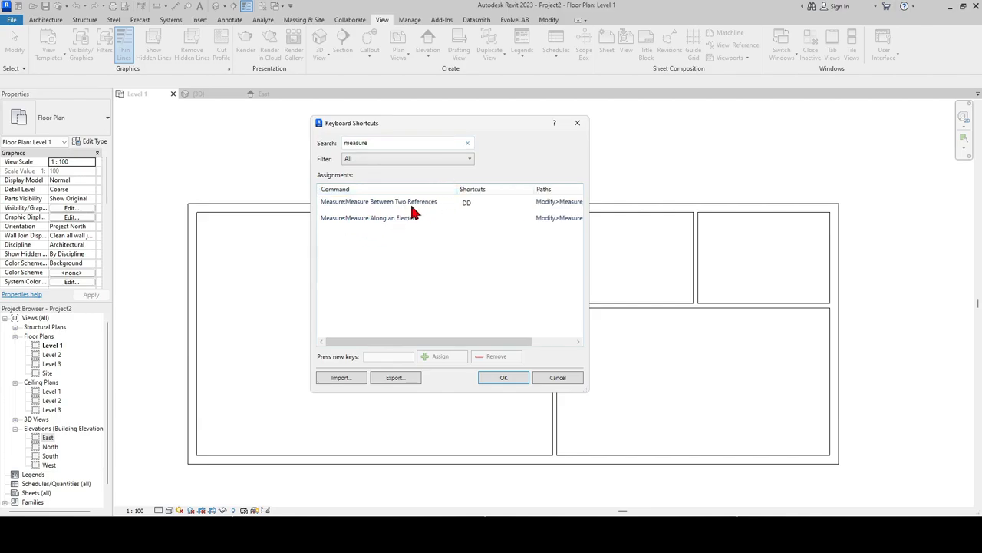
{"action": "left_click", "coordinate": [468, 203]}
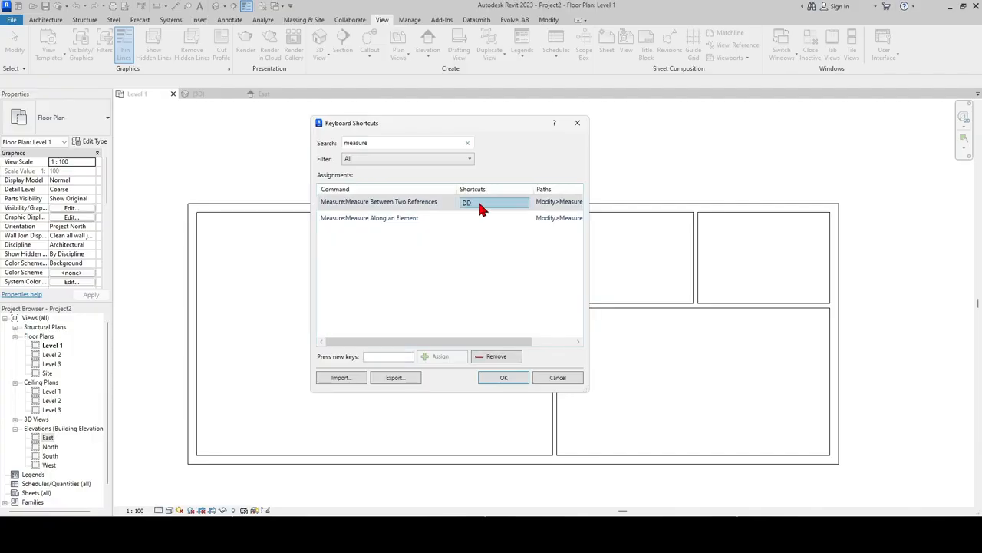
{"action": "left_click", "coordinate": [496, 357]}
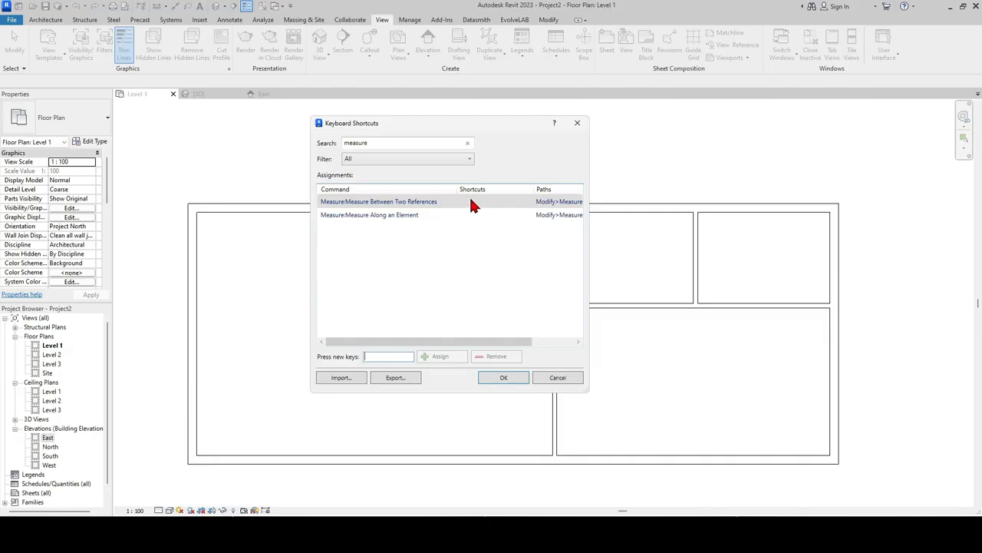
{"action": "left_click", "coordinate": [380, 357]}
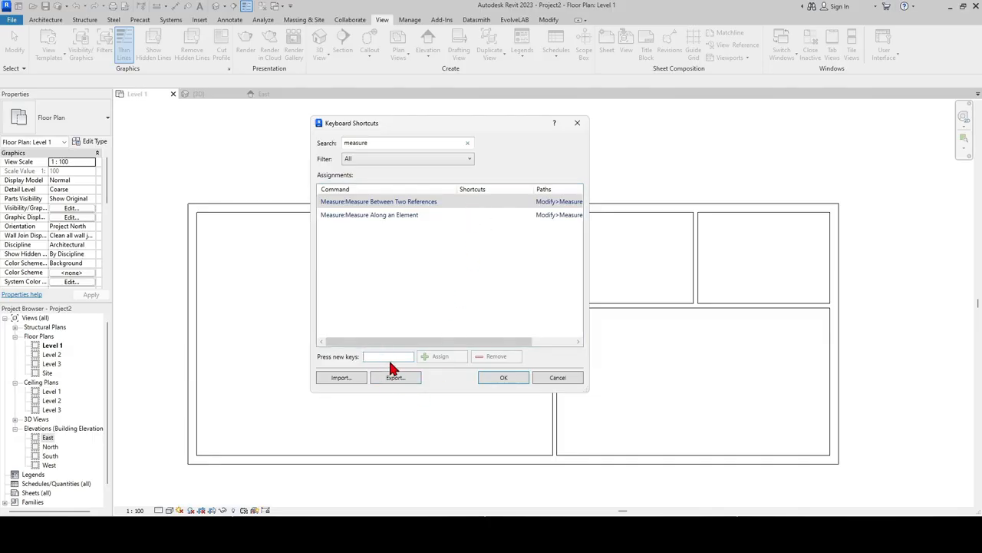
{"action": "type", "text": "DD"}
{"action": "left_click", "coordinate": [437, 357]}
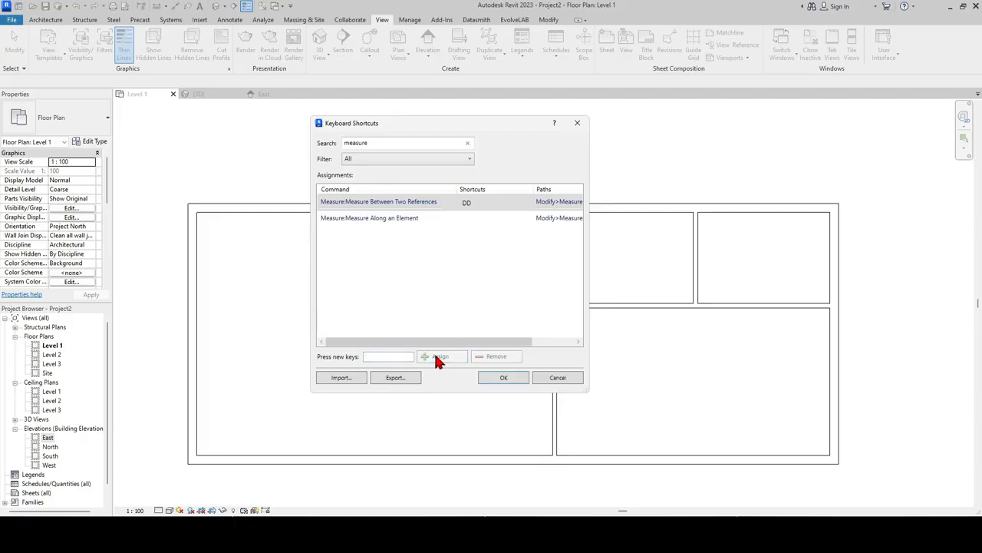
{"action": "left_click", "coordinate": [503, 377]}
Try a measurement starting at the long partition's east face and running east across the northern rooms.
{"action": "middle_click_drag", "start_coordinate": [563, 323], "coordinate": [461, 286]}
{"action": "key", "text": "d"}
{"action": "key", "text": "d"}
{"action": "left_click", "coordinate": [413, 241]}
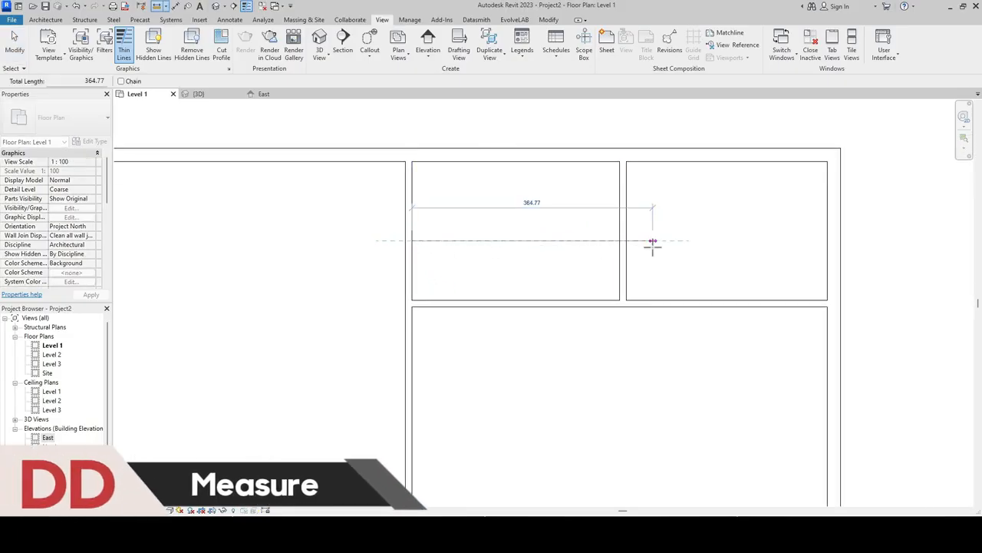
{"action": "key", "text": "Escape"}
{"action": "key", "text": "Escape"}
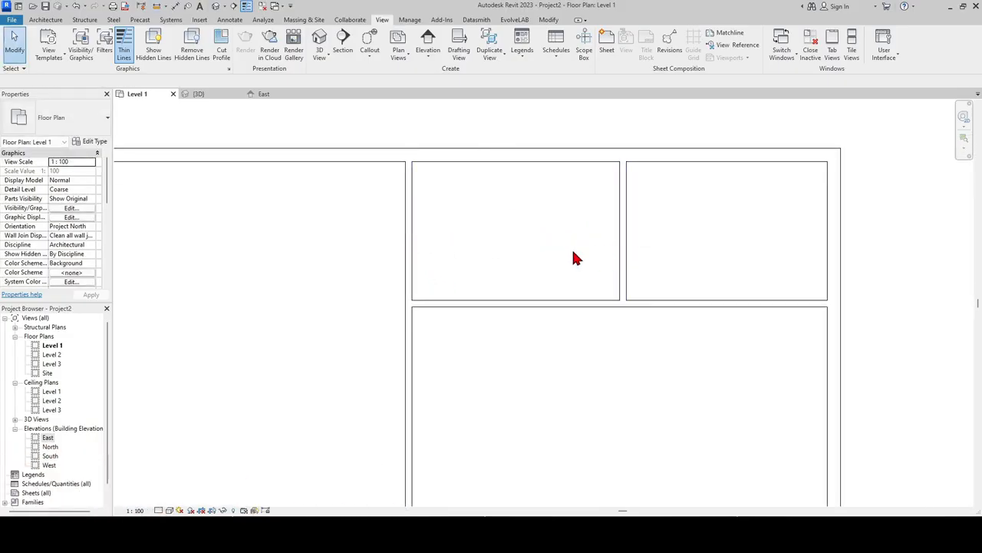
Set the distance from the long partition to the short vertical partition in the northern part to 250 cm.
{"action": "left_click", "coordinate": [623, 234]}
{"action": "scroll", "coordinate": [591, 261], "scroll_direction": "down", "scroll_amount": 2}
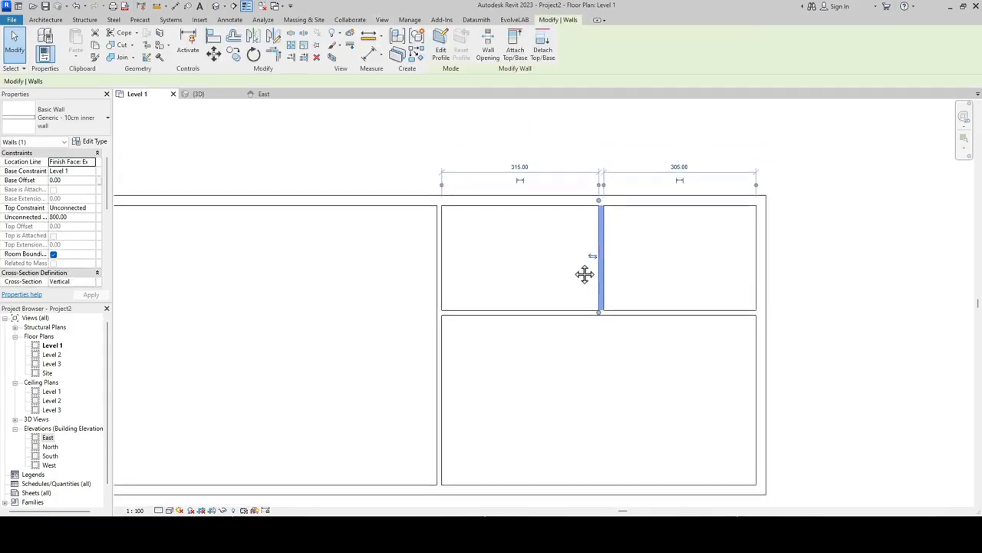
{"action": "left_click", "coordinate": [531, 168]}
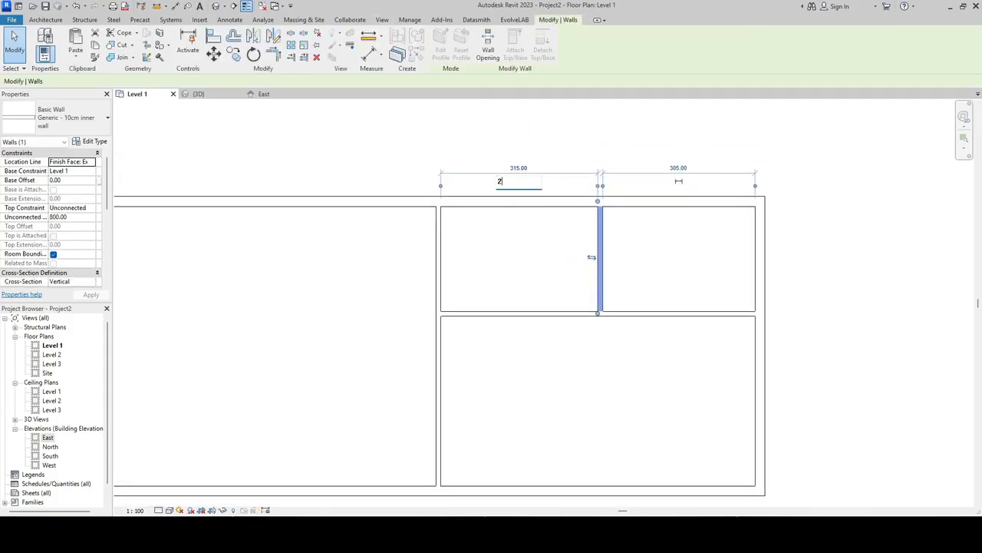
{"action": "type", "text": "250"}
{"action": "key", "text": "Return"}
{"action": "left_click", "coordinate": [531, 132]}
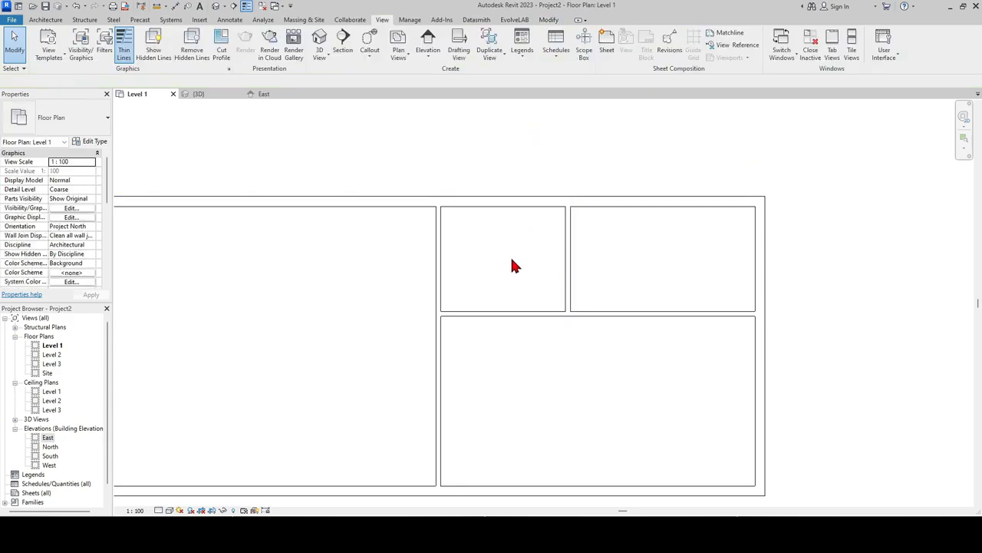
{"action": "middle_click_drag", "start_coordinate": [433, 279], "coordinate": [539, 301]}
{"action": "scroll", "coordinate": [507, 315], "scroll_direction": "down", "scroll_amount": 1}
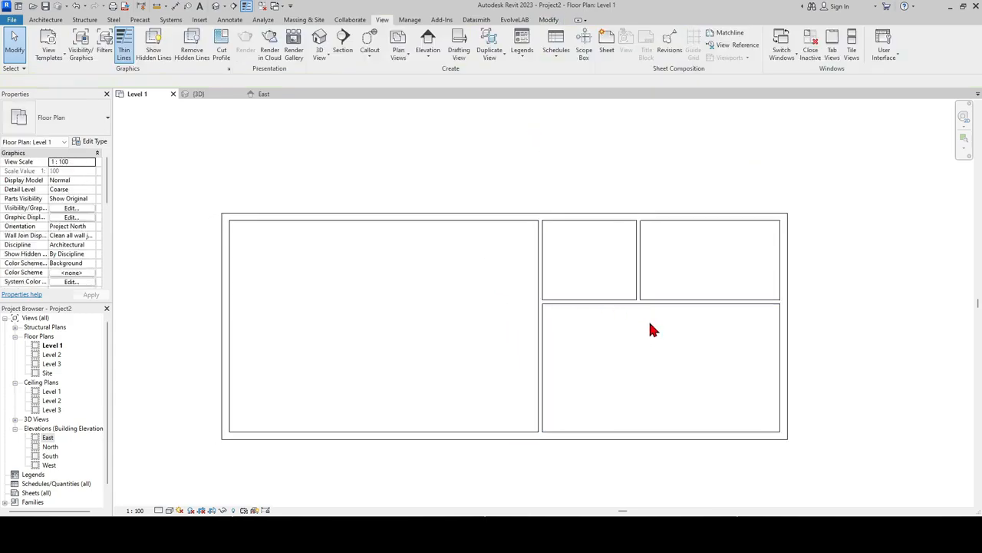
{"action": "middle_click_drag", "start_coordinate": [634, 361], "coordinate": [591, 346]}
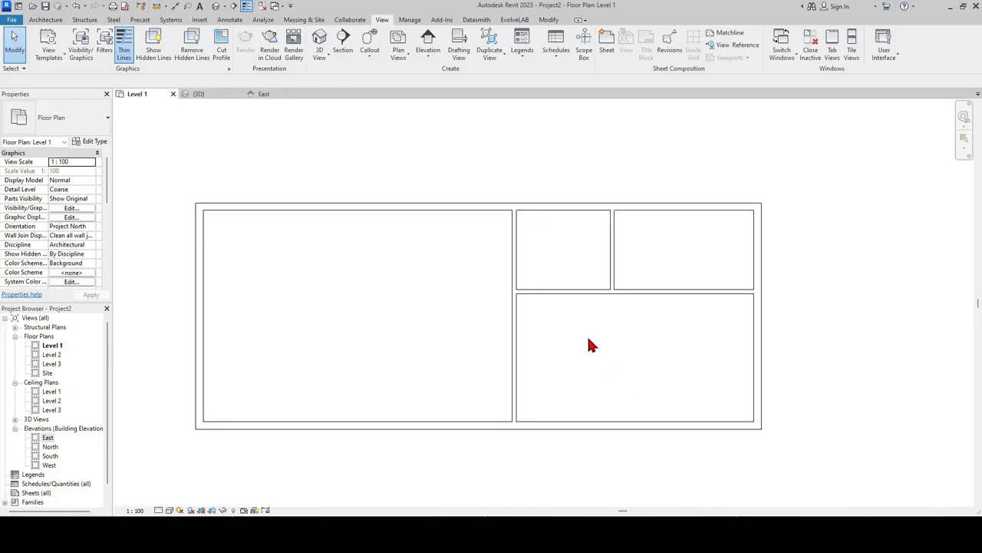
{"action": "middle_click_drag", "start_coordinate": [589, 343], "coordinate": [620, 343]}
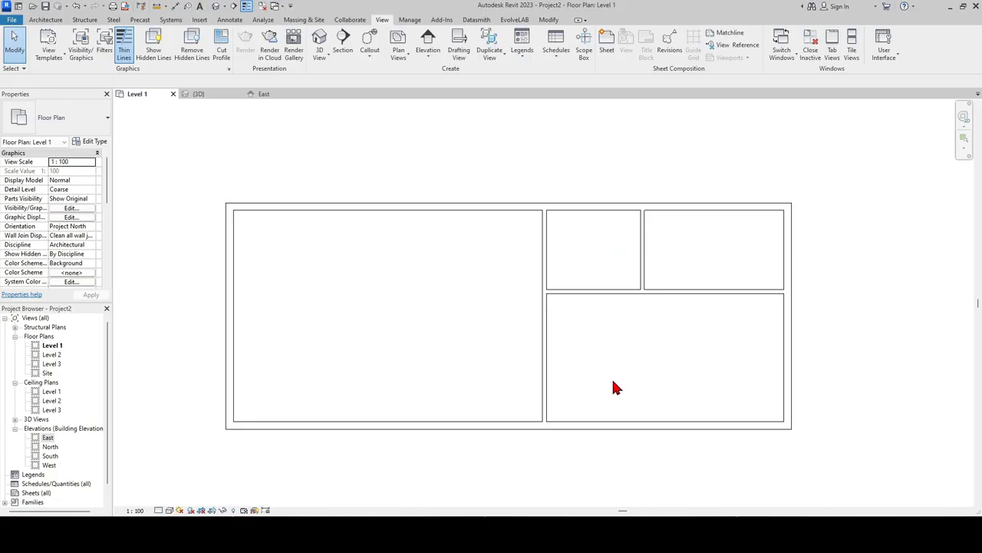
Override the Walls category's foreground cut pattern with Solid fill in the Level 1 plan's visibility and graphics settings.
{"action": "key", "text": "v"}
{"action": "key", "text": "g"}
{"action": "scroll", "coordinate": [369, 274], "scroll_direction": "down", "scroll_amount": 4}
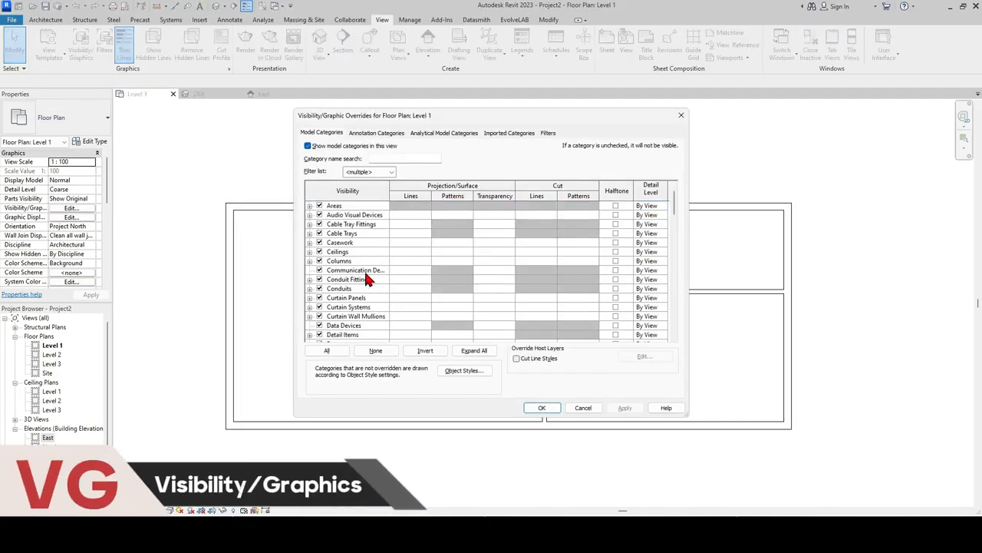
{"action": "scroll", "coordinate": [367, 282], "scroll_direction": "down", "scroll_amount": 2}
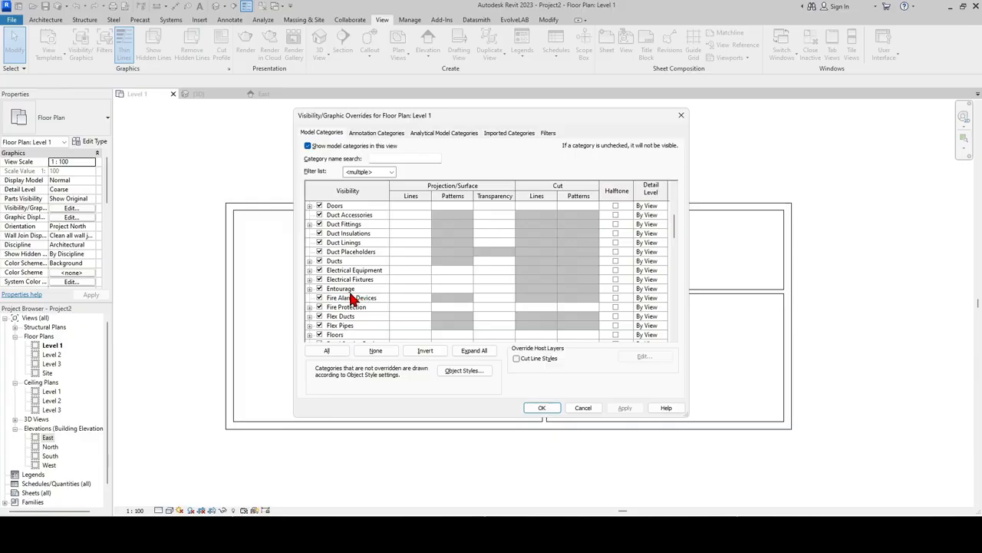
{"action": "left_click", "coordinate": [350, 291]}
{"action": "key", "text": "w"}
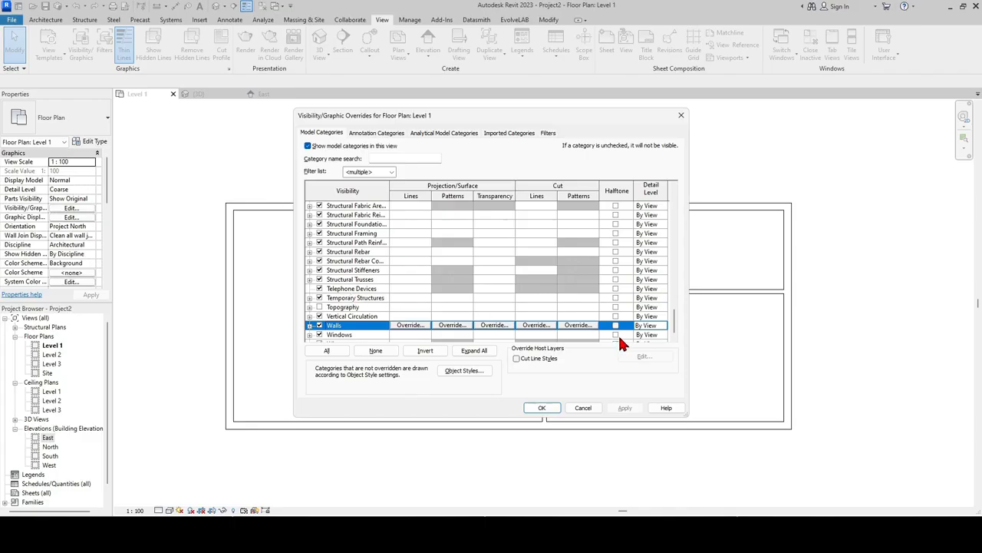
{"action": "left_click", "coordinate": [650, 325]}
{"action": "left_click", "coordinate": [663, 326]}
{"action": "left_click", "coordinate": [663, 327]}
{"action": "left_click", "coordinate": [577, 326]}
{"action": "left_click", "coordinate": [504, 233]}
{"action": "left_click", "coordinate": [502, 256]}
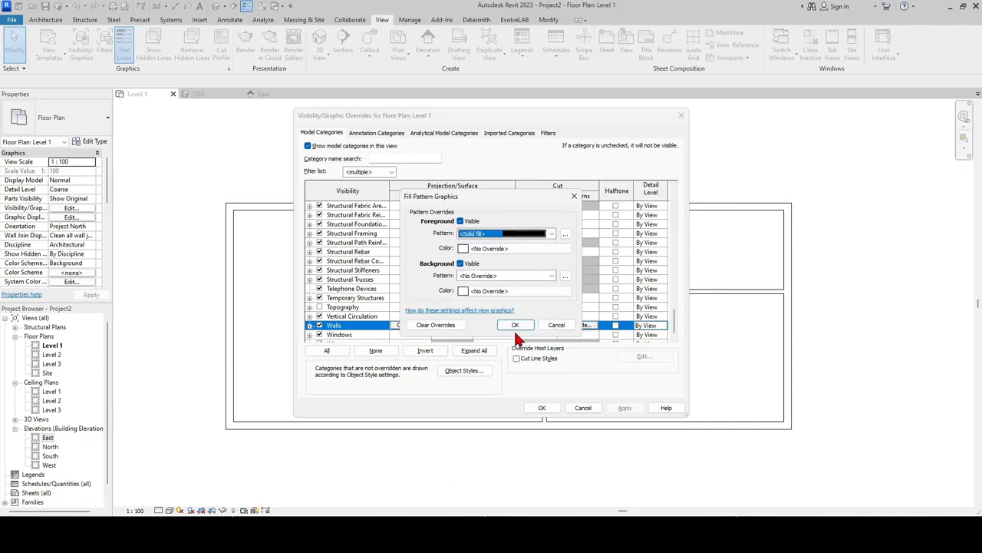
{"action": "left_click", "coordinate": [515, 325]}
{"action": "left_click", "coordinate": [540, 408]}
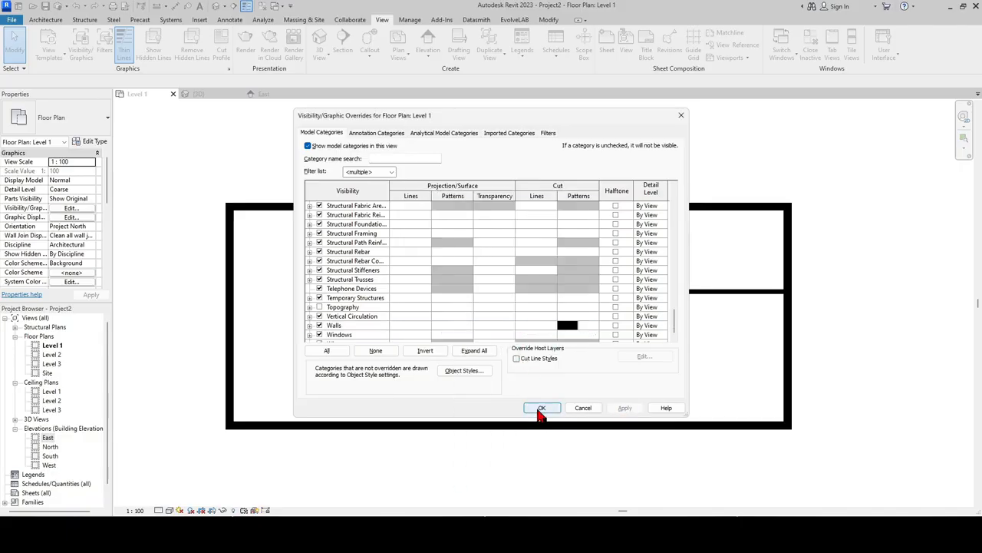
{"action": "scroll", "coordinate": [568, 357], "scroll_direction": "down", "scroll_amount": 3}
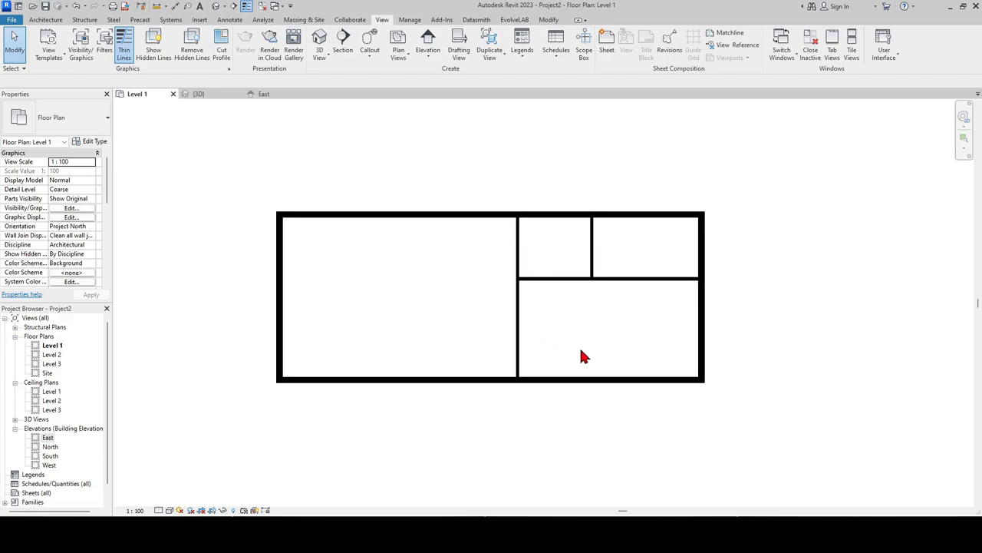
{"action": "middle_click_drag", "start_coordinate": [580, 419], "coordinate": [582, 429]}
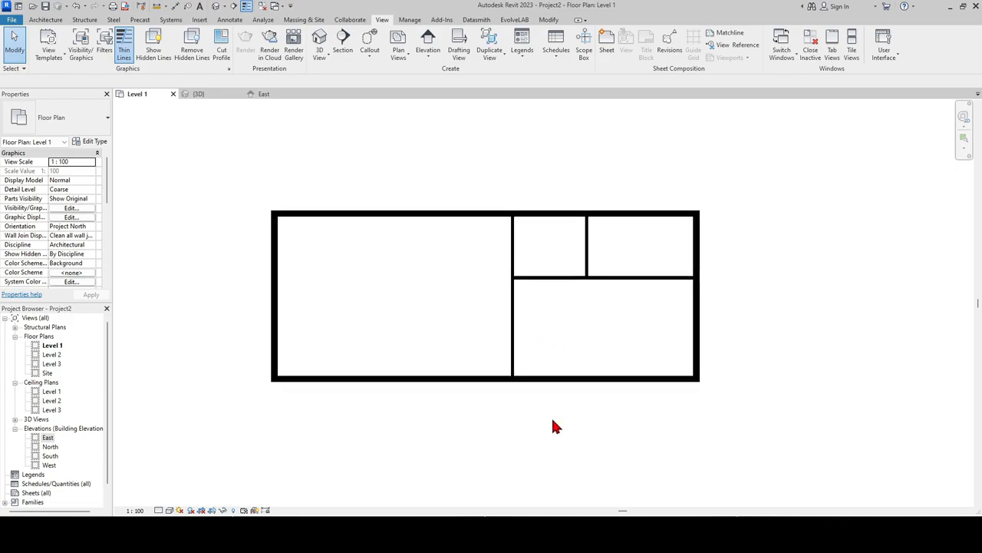
{"action": "scroll", "coordinate": [552, 424], "scroll_direction": "up", "scroll_amount": 2}
{"action": "middle_click_drag", "start_coordinate": [496, 388], "coordinate": [539, 412]}
{"action": "scroll", "coordinate": [529, 409], "scroll_direction": "up", "scroll_amount": 1}
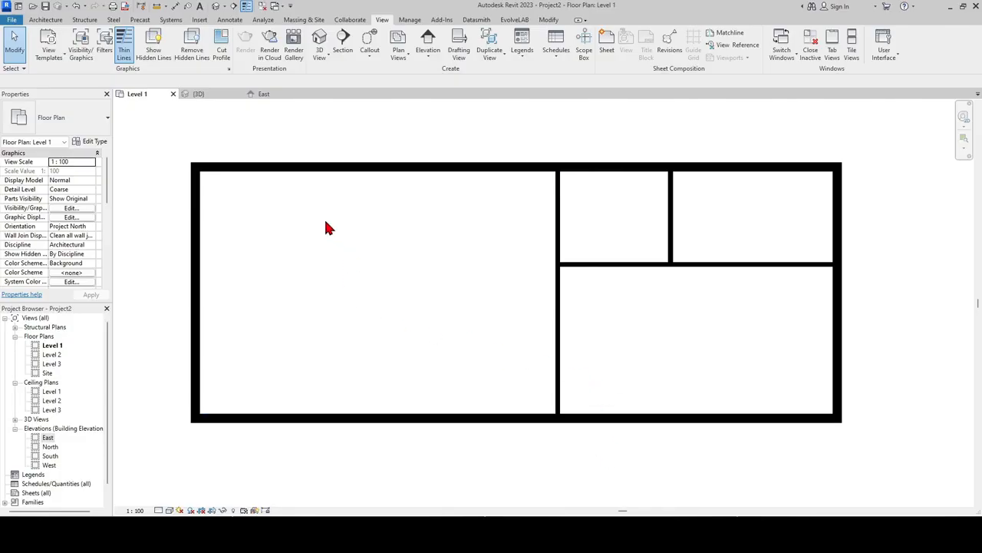
{"action": "scroll", "coordinate": [430, 307], "scroll_direction": "down", "scroll_amount": 1}
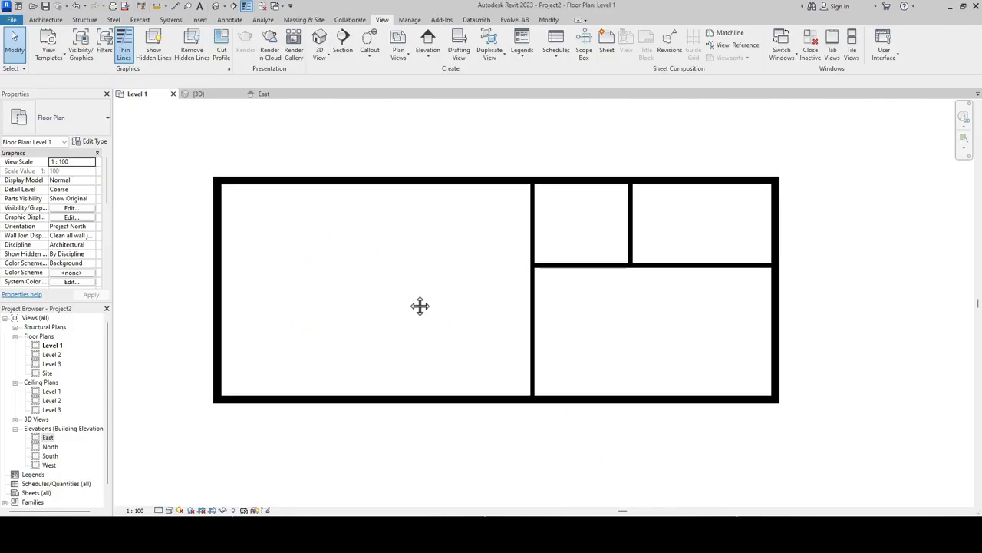
{"action": "middle_click_drag", "start_coordinate": [419, 305], "coordinate": [432, 318]}
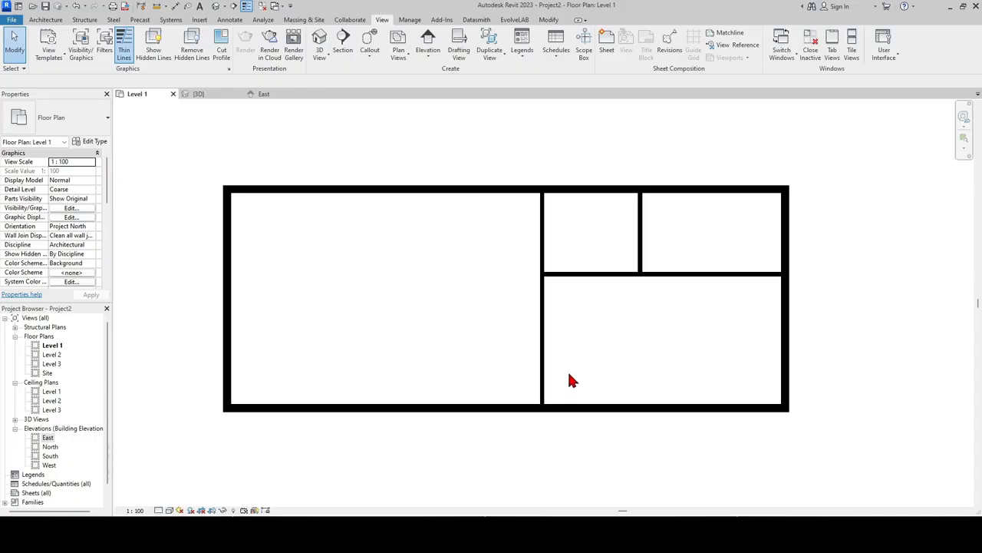
{"action": "middle_click_drag", "start_coordinate": [568, 373], "coordinate": [568, 371]}
{"action": "key", "text": "d"}
{"action": "key", "text": "r"}
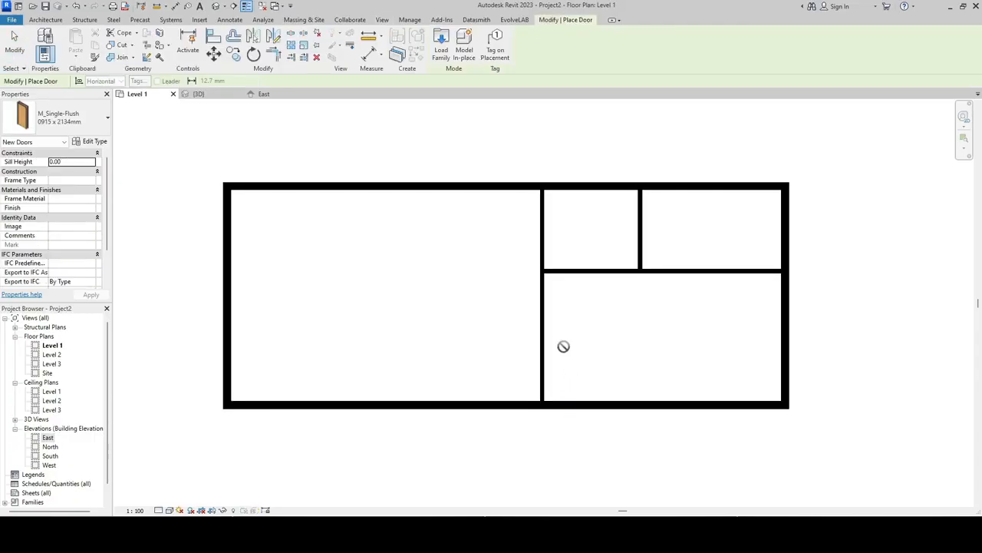
{"action": "key", "text": "Escape"}
{"action": "left_click", "coordinate": [47, 21]}
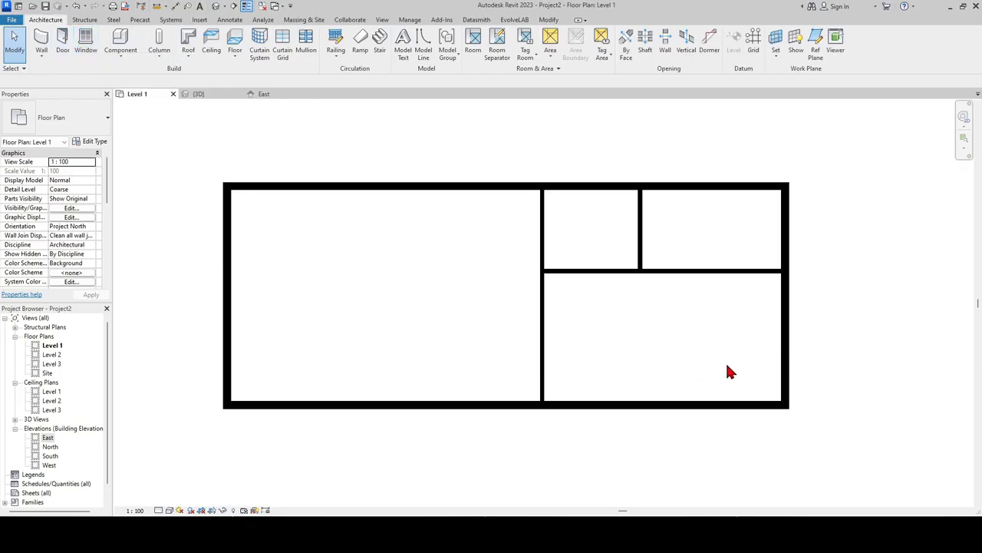
Start the Door command and duplicate the M_Single-Flush 0915 x 2134mm type as "100 x 230".
{"action": "key", "text": "d"}
{"action": "key", "text": "r"}
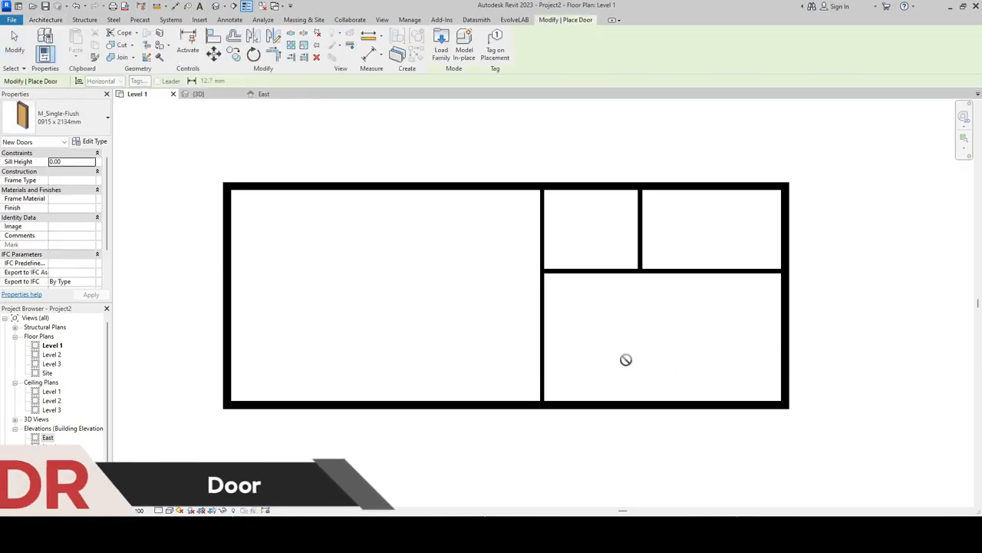
{"action": "left_click", "coordinate": [85, 129]}
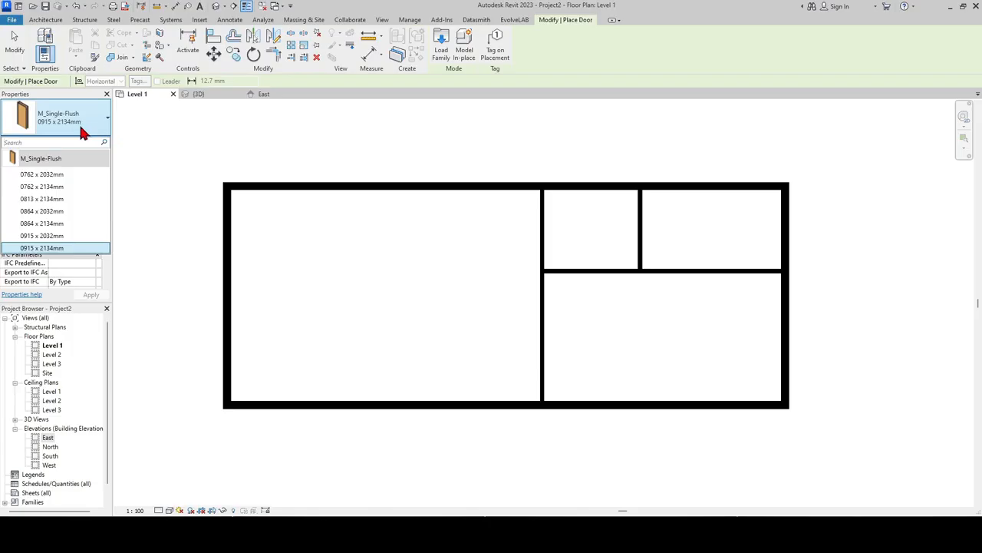
{"action": "left_click", "coordinate": [75, 127]}
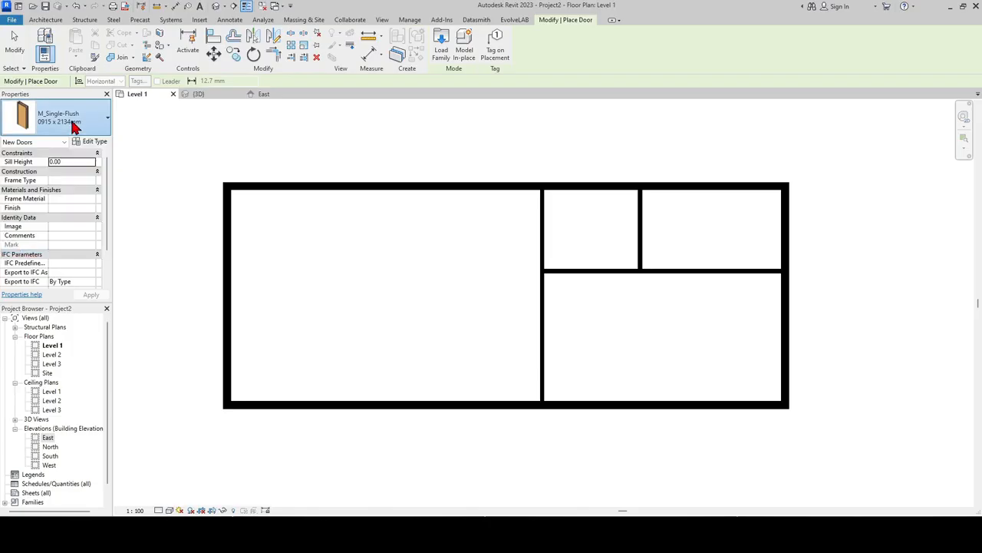
{"action": "left_click", "coordinate": [75, 127]}
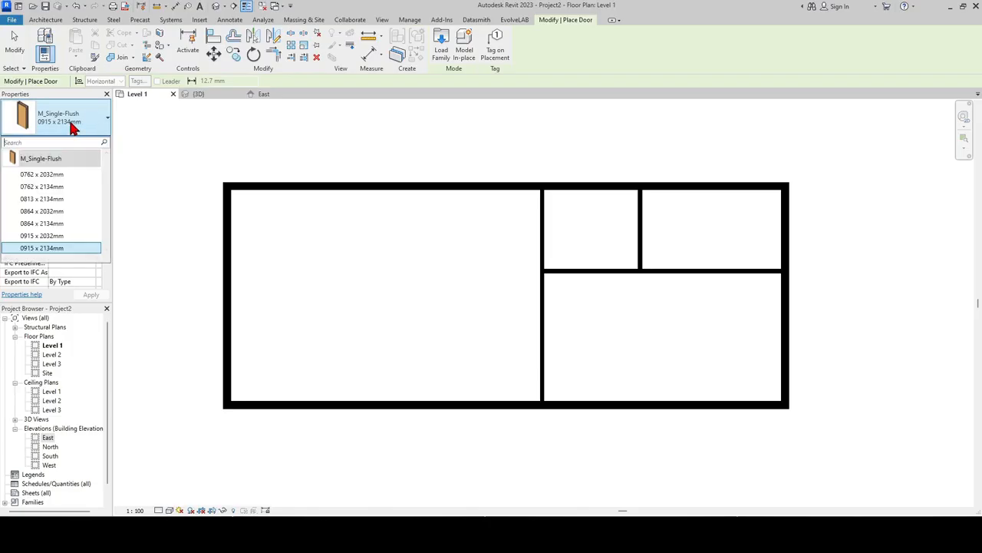
{"action": "left_click", "coordinate": [74, 127]}
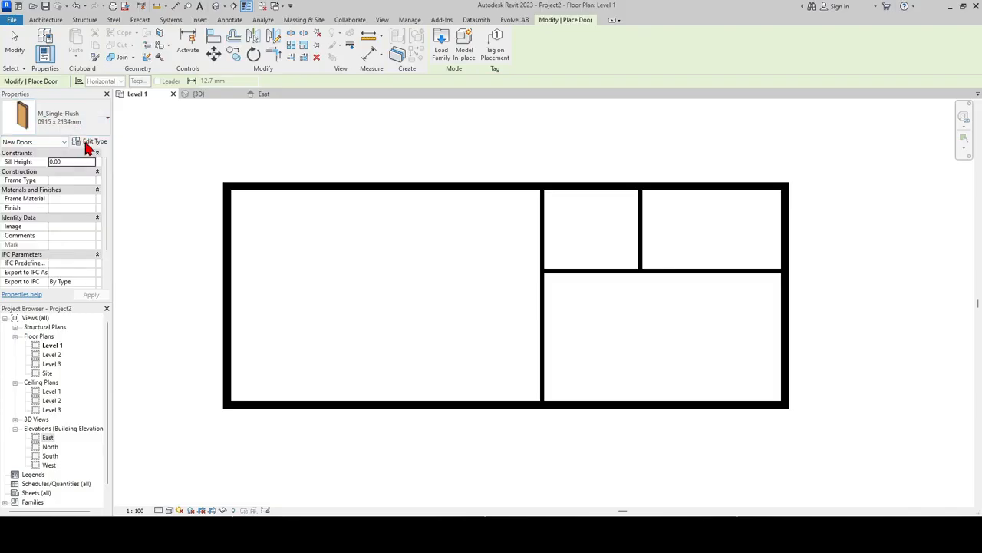
{"action": "left_click", "coordinate": [87, 145]}
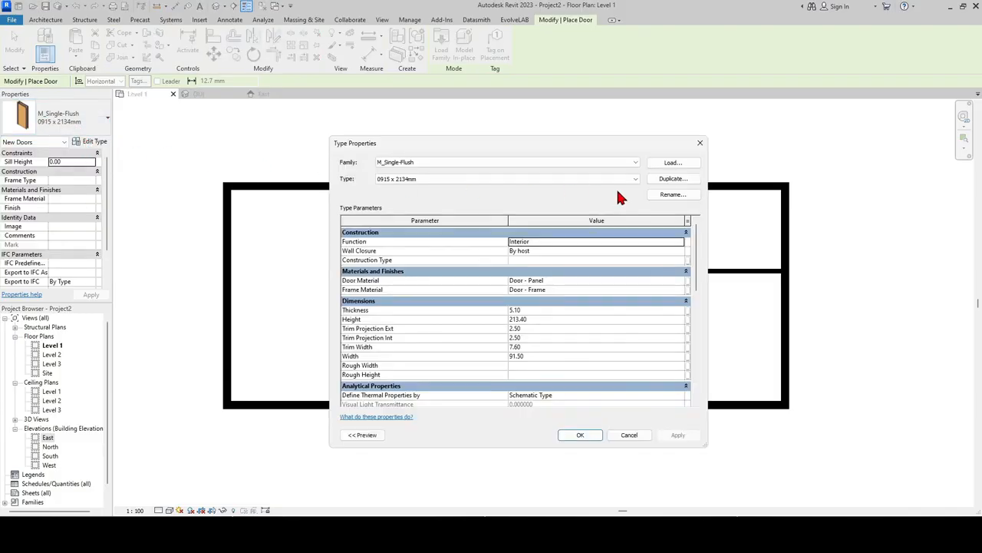
{"action": "left_click", "coordinate": [685, 181]}
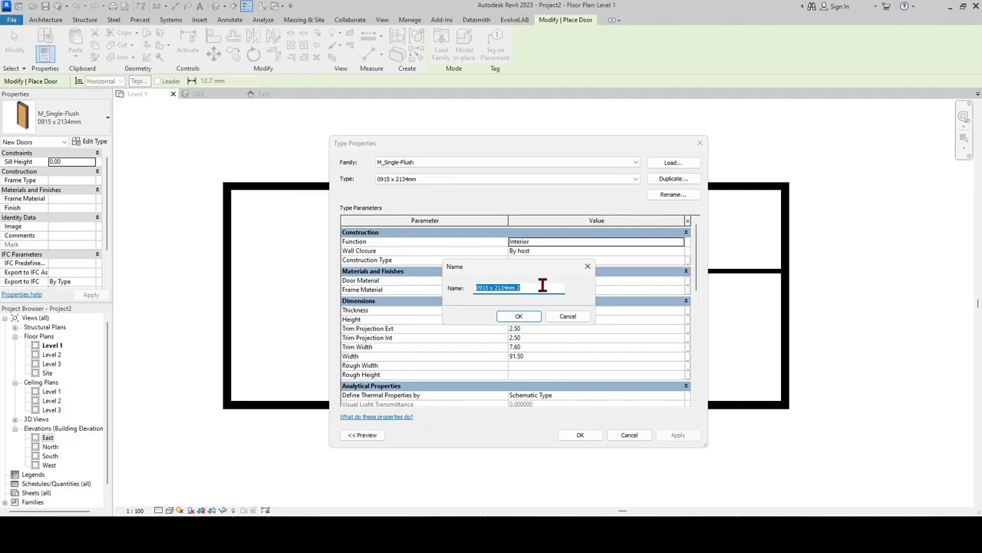
{"action": "type", "text": "100 x 230"}
{"action": "key", "text": "Return"}
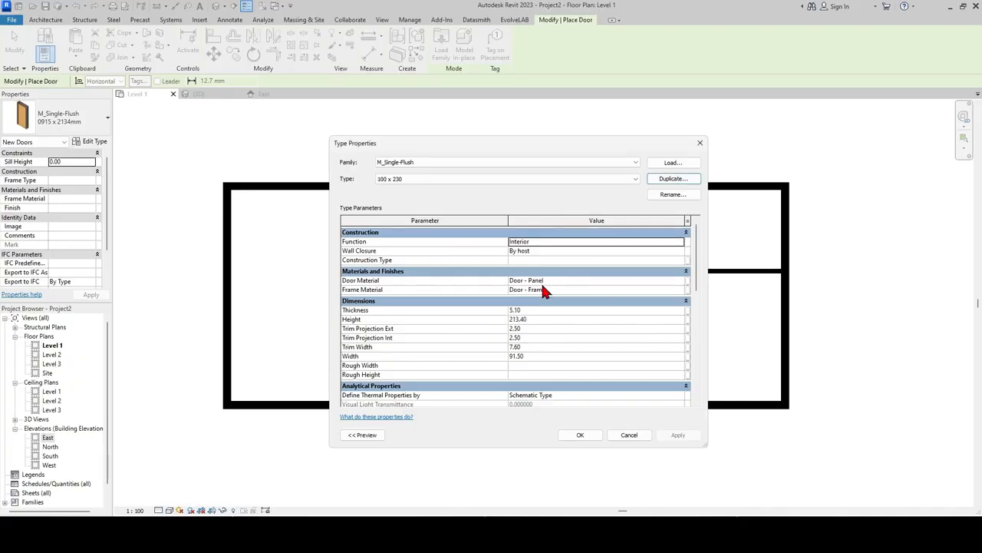
Set the new door type's height to 230 and width to 100.
{"action": "left_click", "coordinate": [533, 319]}
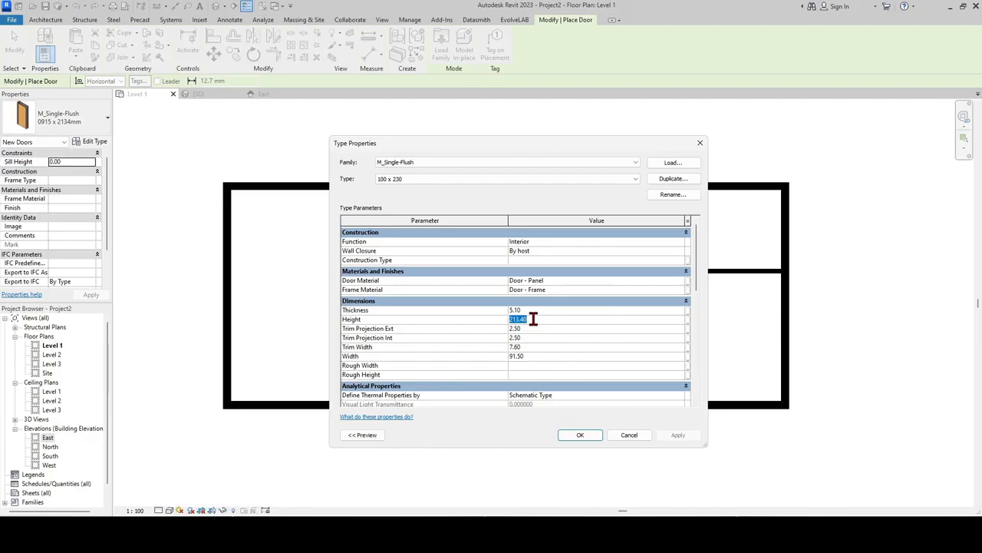
{"action": "type", "text": "230"}
{"action": "left_click", "coordinate": [538, 355]}
{"action": "left_click", "coordinate": [575, 435]}
Place an inward-opening 100 x 230 door in the south exterior wall, about 100 cm east of the long partition.
{"action": "scroll", "coordinate": [573, 396], "scroll_direction": "up", "scroll_amount": 2}
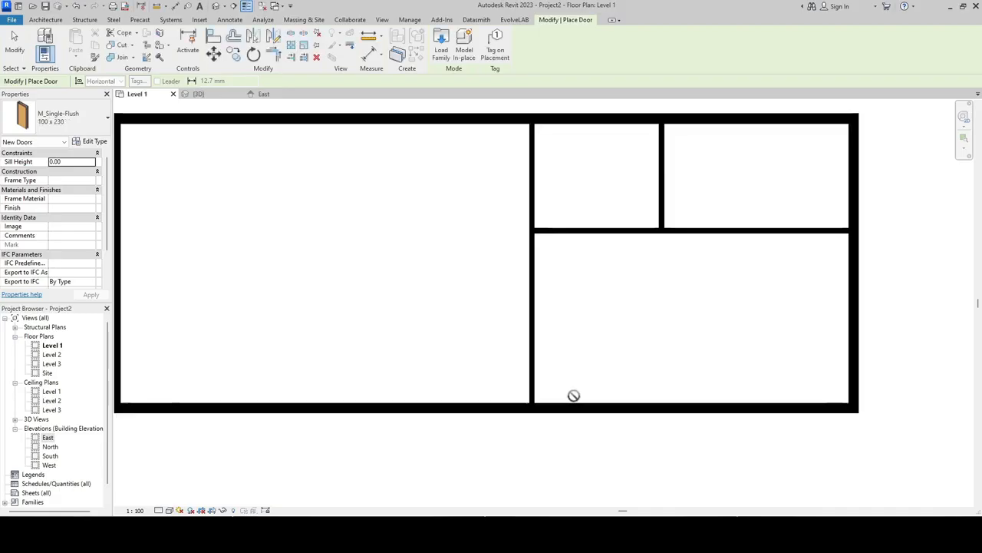
{"action": "scroll", "coordinate": [573, 395], "scroll_direction": "up", "scroll_amount": 1}
{"action": "scroll", "coordinate": [575, 405], "scroll_direction": "up", "scroll_amount": 1}
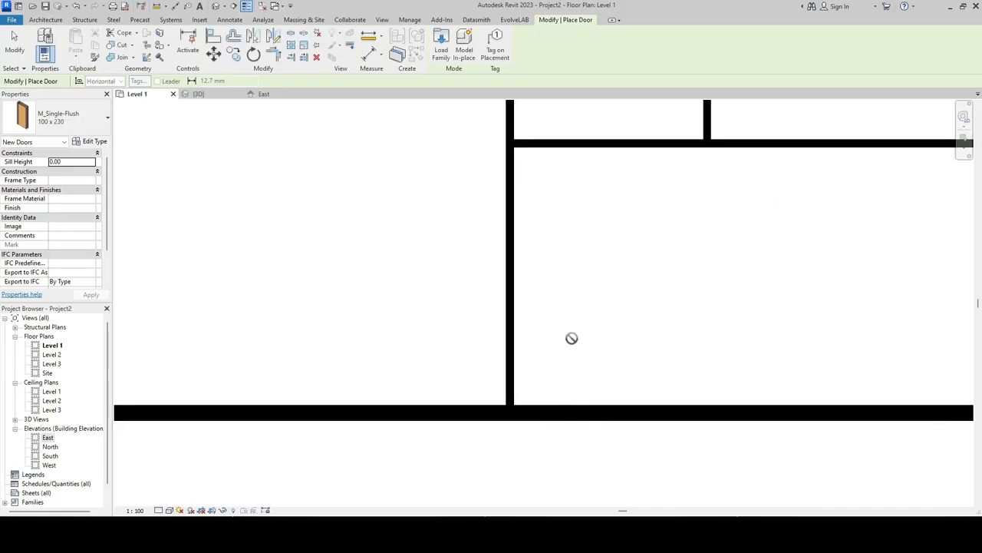
{"action": "scroll", "coordinate": [572, 337], "scroll_direction": "down", "scroll_amount": 2}
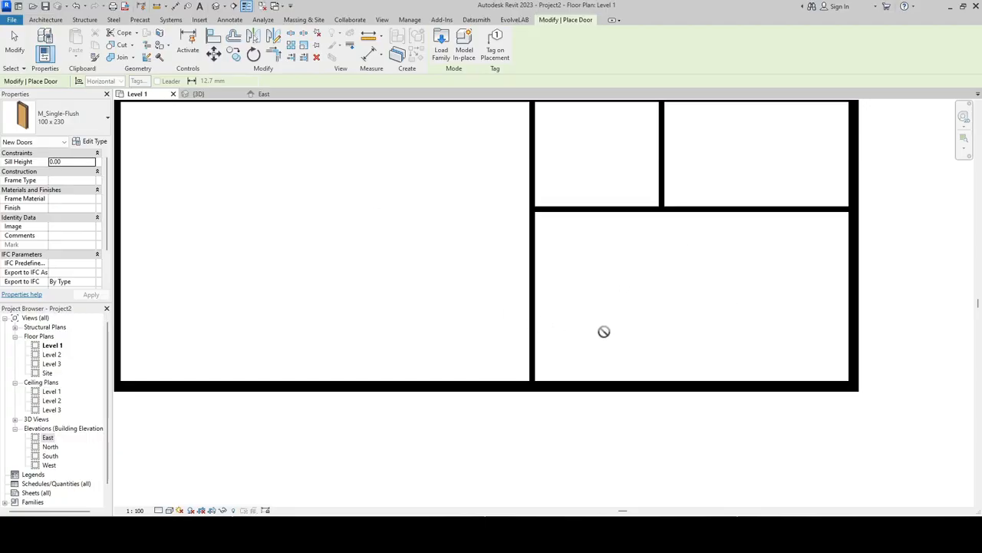
{"action": "scroll", "coordinate": [583, 346], "scroll_direction": "up", "scroll_amount": 1}
{"action": "scroll", "coordinate": [576, 353], "scroll_direction": "up", "scroll_amount": 1}
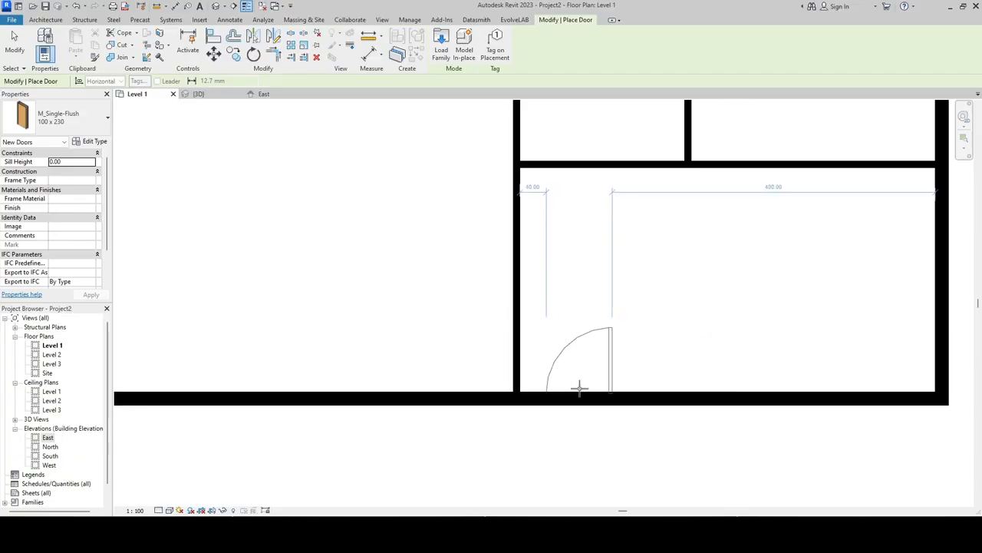
{"action": "key", "text": "space"}
{"action": "key", "text": "space"}
{"action": "key", "text": "space"}
{"action": "key", "text": "space"}
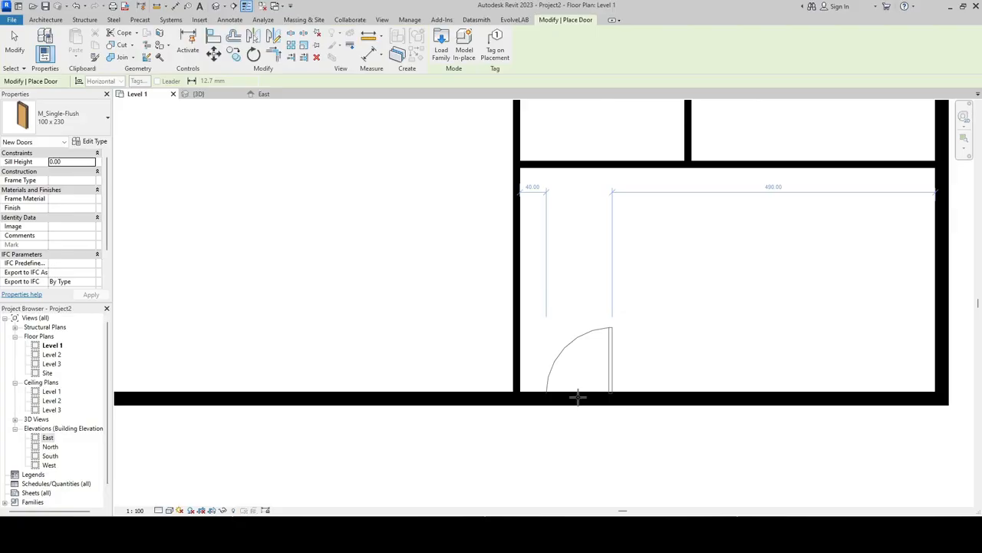
{"action": "left_click", "coordinate": [617, 387]}
{"action": "scroll", "coordinate": [617, 391], "scroll_direction": "down", "scroll_amount": 2}
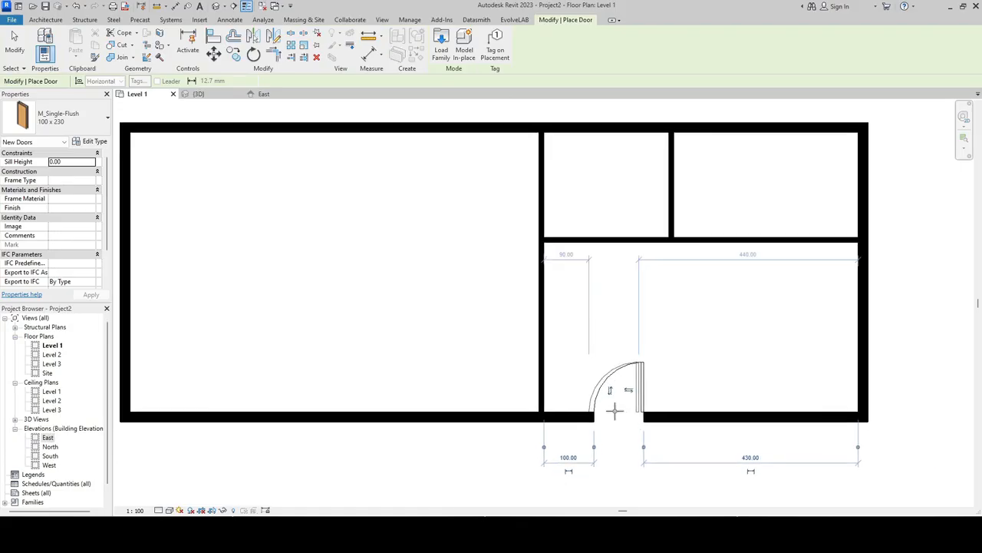
{"action": "key", "text": "Escape"}
{"action": "key", "text": "Escape"}
Split the long vertical partition a little south of its junction with the horizontal partition.
{"action": "middle_click_drag", "start_coordinate": [618, 369], "coordinate": [609, 392]}
{"action": "scroll", "coordinate": [614, 385], "scroll_direction": "up", "scroll_amount": 1}
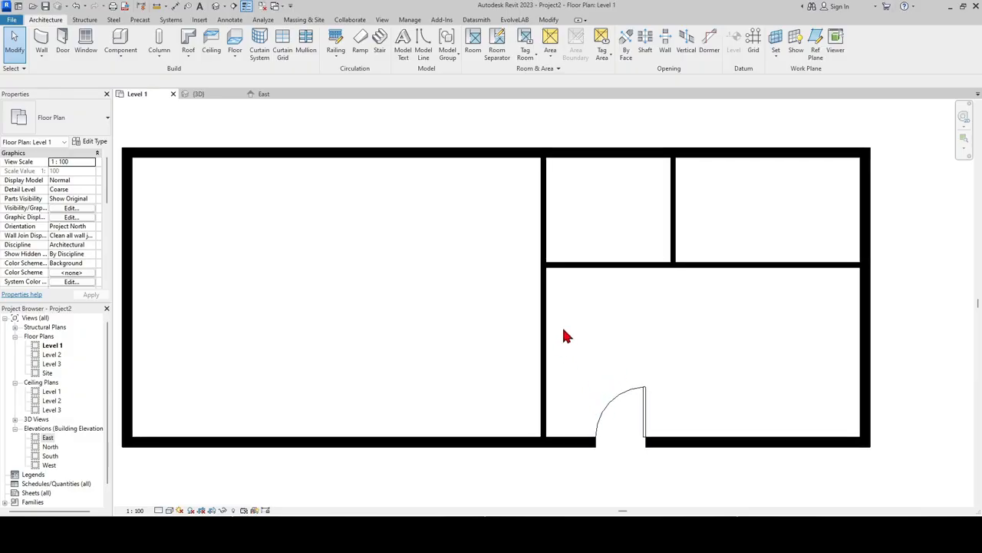
{"action": "scroll", "coordinate": [601, 333], "scroll_direction": "down", "scroll_amount": 1}
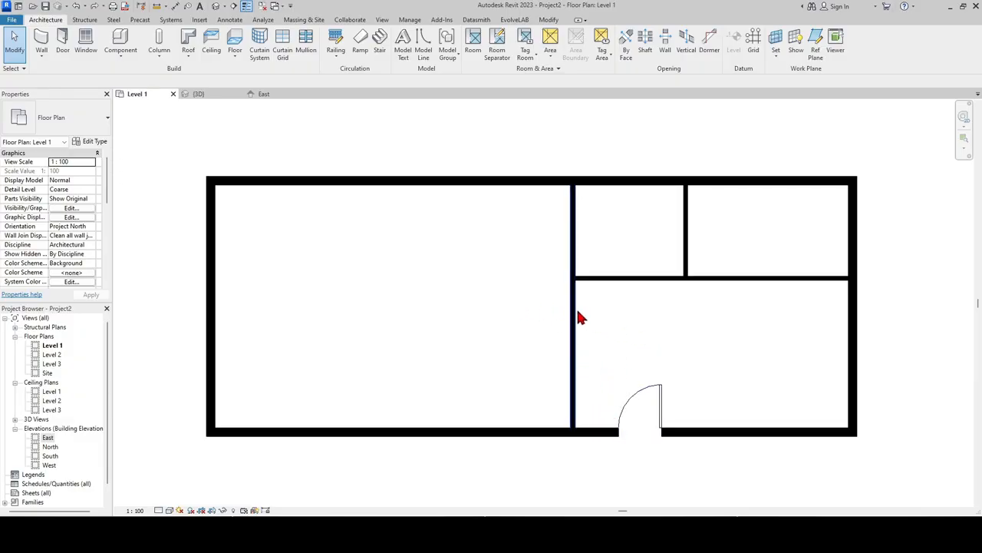
{"action": "scroll", "coordinate": [603, 338], "scroll_direction": "up", "scroll_amount": 1}
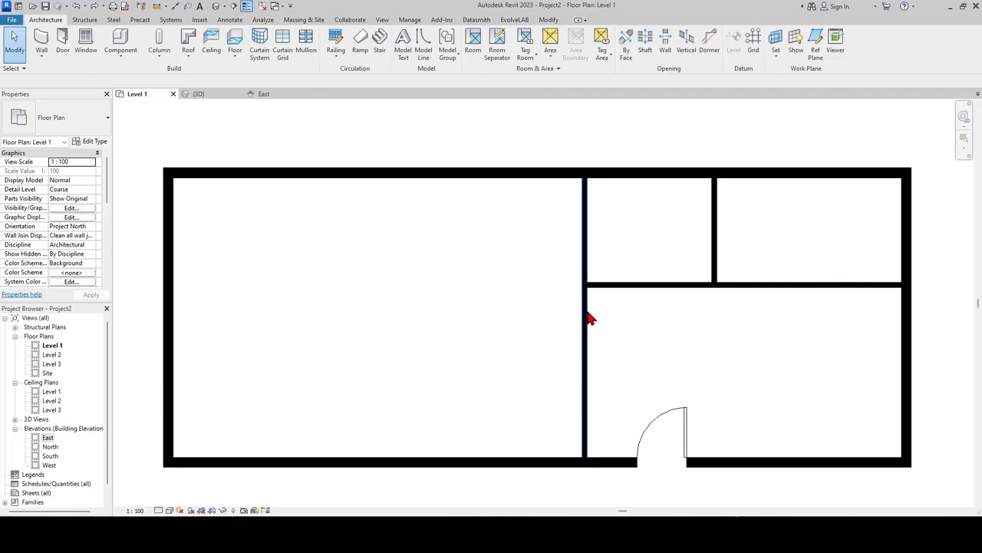
{"action": "left_click", "coordinate": [590, 312]}
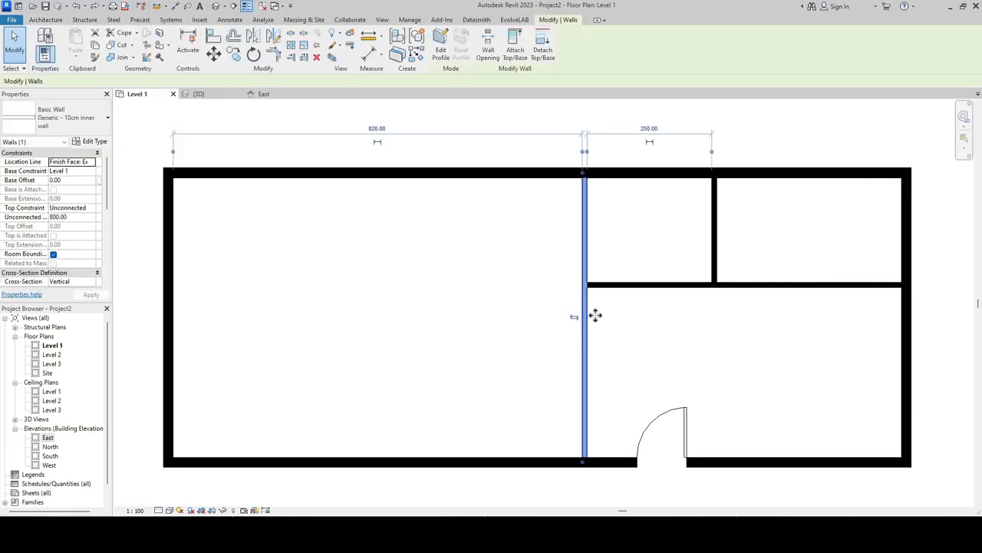
{"action": "left_click", "coordinate": [635, 335]}
{"action": "key", "text": "s"}
{"action": "key", "text": "l"}
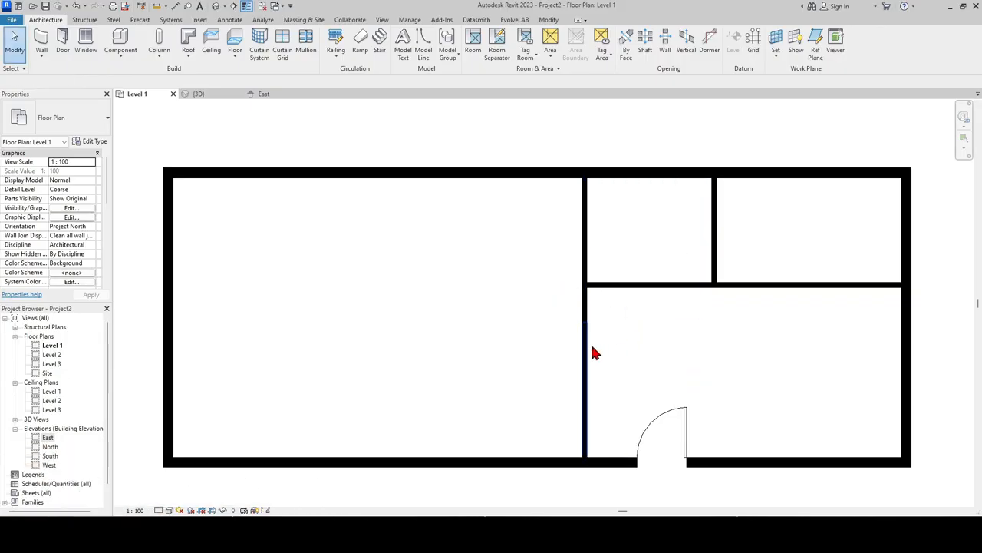
Shorten the southern segment of the split partition from its north end to open a gap beside the entrance.
{"action": "left_click", "coordinate": [590, 342]}
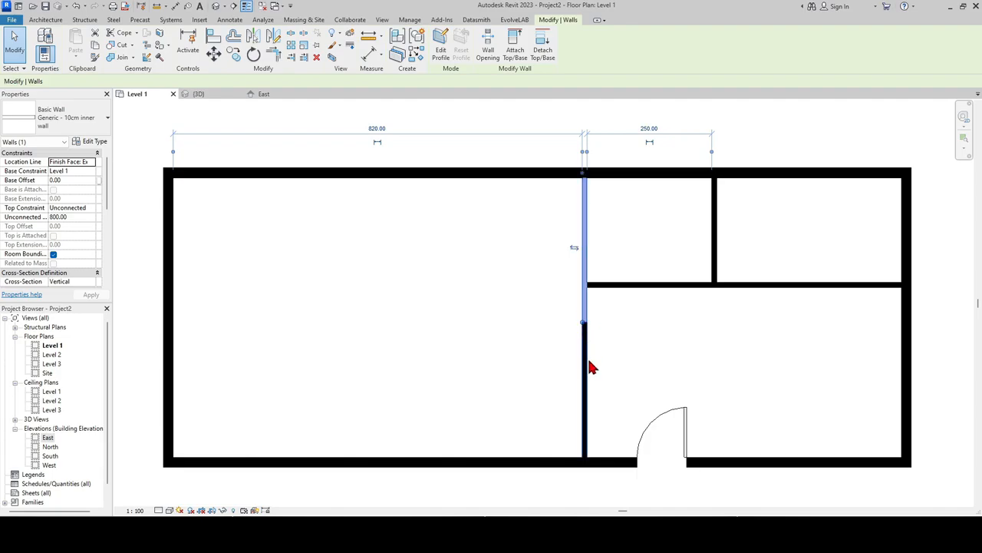
{"action": "left_click", "coordinate": [587, 308]}
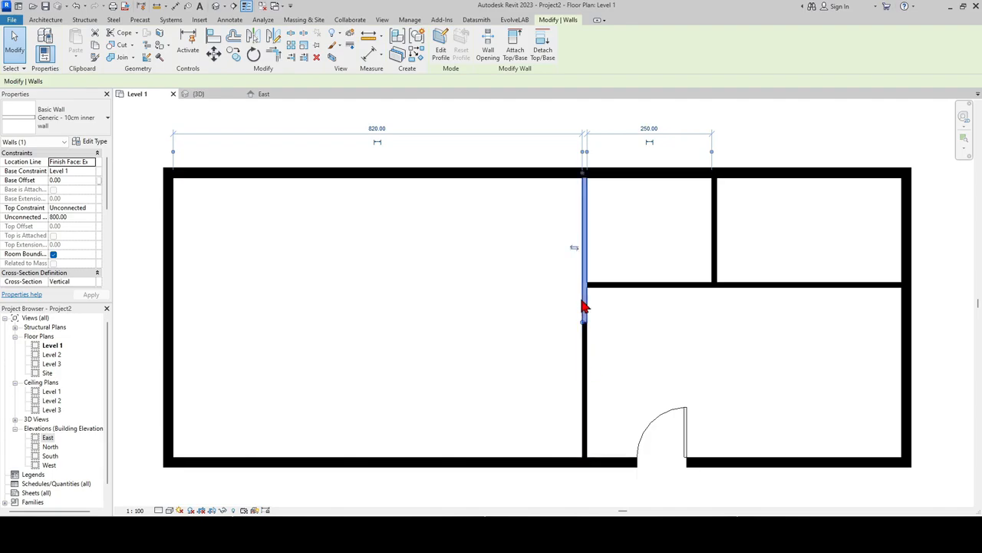
{"action": "left_click", "coordinate": [587, 343]}
{"action": "left_click_drag", "start_coordinate": [583, 323], "coordinate": [583, 373]}
{"action": "key", "text": "Escape"}
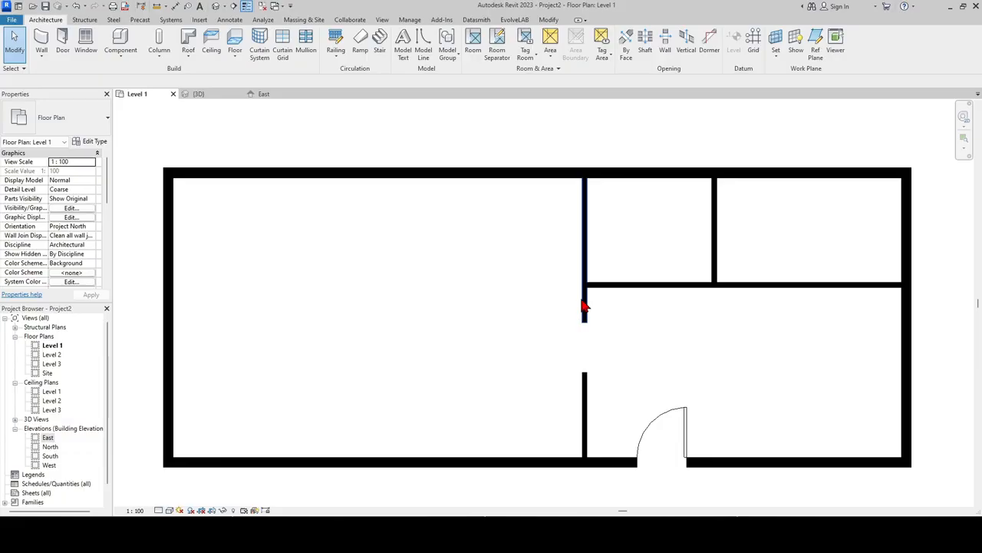
Trim the northern segment of the long partition to a corner with the horizontal partition.
{"action": "left_click", "coordinate": [584, 307]}
{"action": "left_click", "coordinate": [609, 328]}
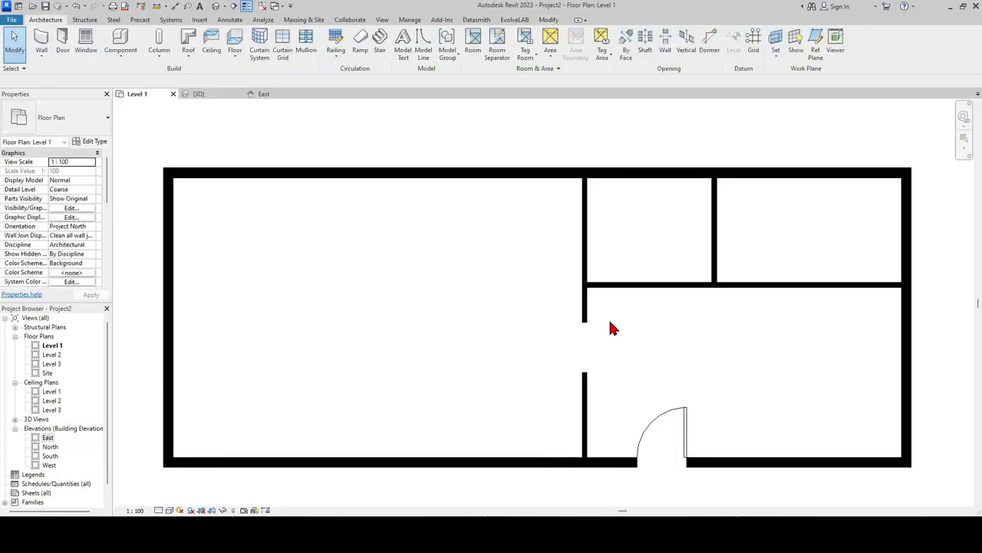
{"action": "key", "text": "t"}
{"action": "key", "text": "r"}
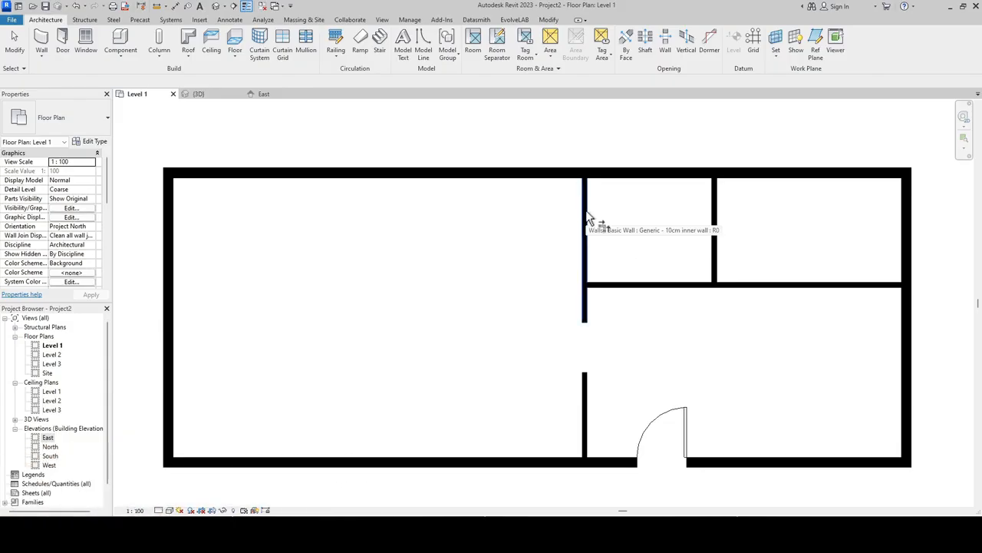
{"action": "left_click", "coordinate": [587, 230]}
{"action": "left_click", "coordinate": [619, 287]}
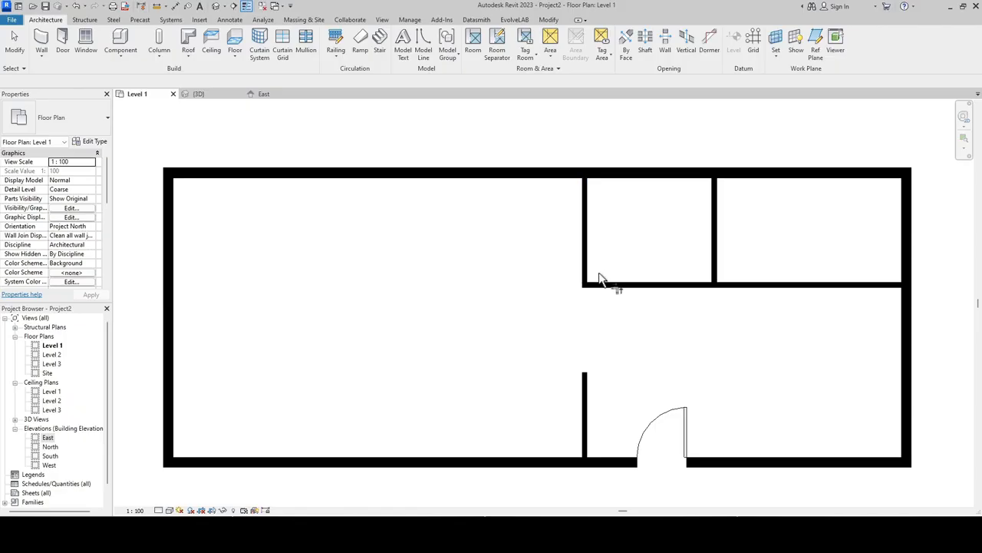
{"action": "key", "text": "Escape"}
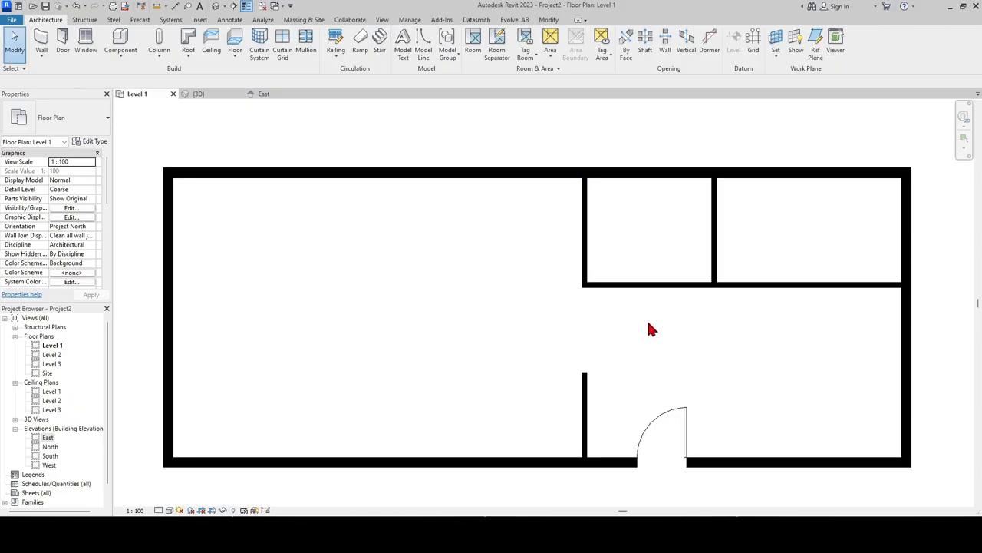
{"action": "middle_click_drag", "start_coordinate": [648, 322], "coordinate": [618, 319]}
{"action": "scroll", "coordinate": [574, 368], "scroll_direction": "up", "scroll_amount": 1}
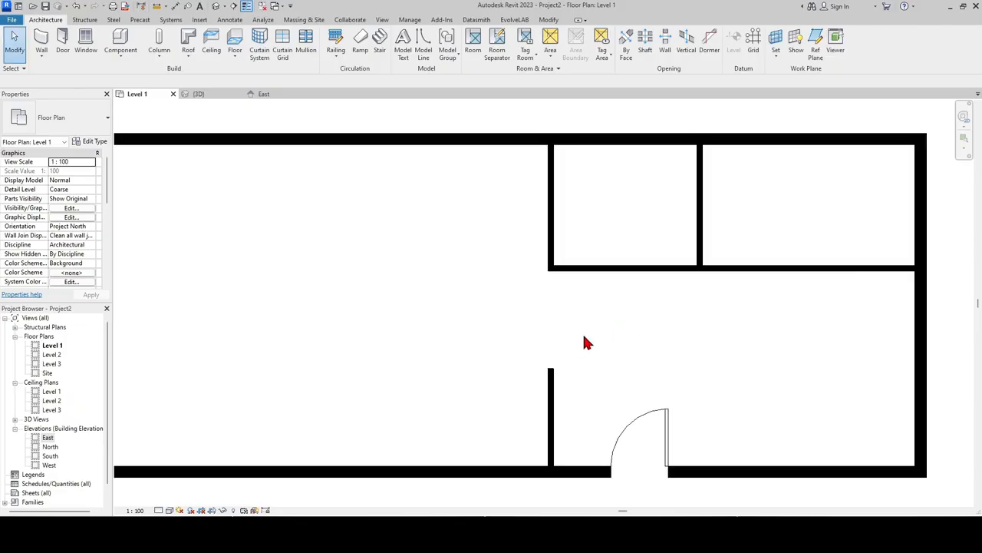
{"action": "key", "text": "w"}
{"action": "key", "text": "a"}
{"action": "key", "text": "Escape"}
{"action": "middle_click_drag", "start_coordinate": [595, 321], "coordinate": [599, 313]}
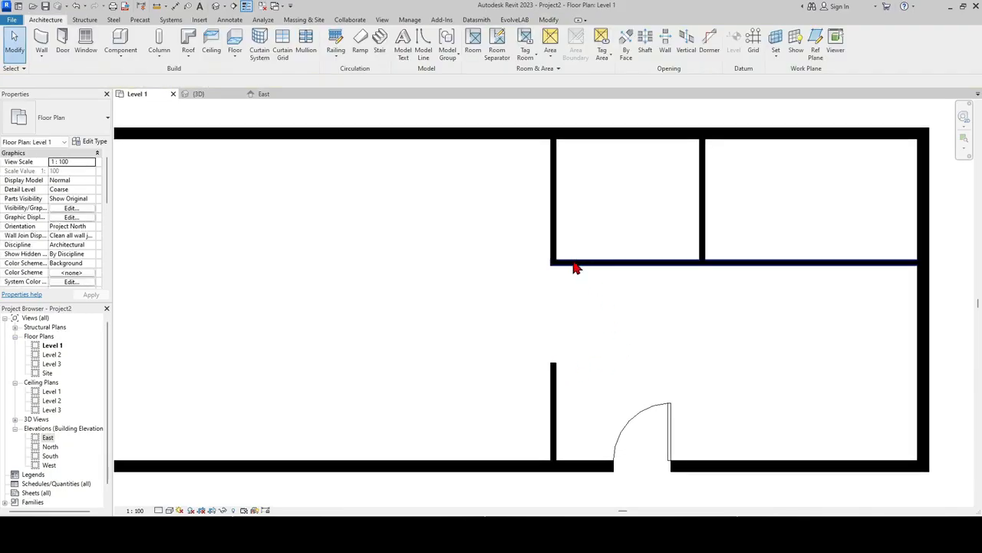
{"action": "scroll", "coordinate": [583, 272], "scroll_direction": "down", "scroll_amount": 1}
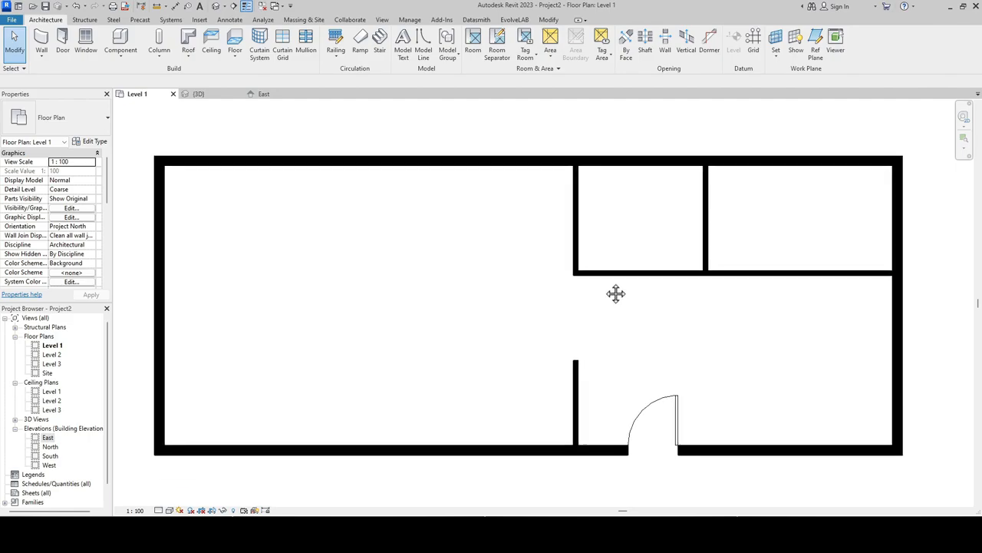
{"action": "left_click", "coordinate": [606, 281]}
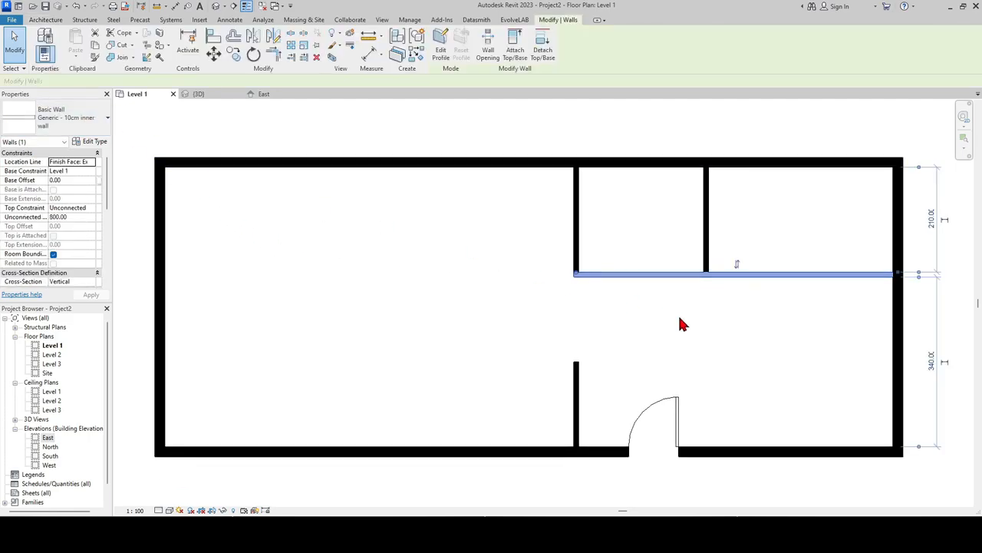
{"action": "left_click", "coordinate": [607, 352]}
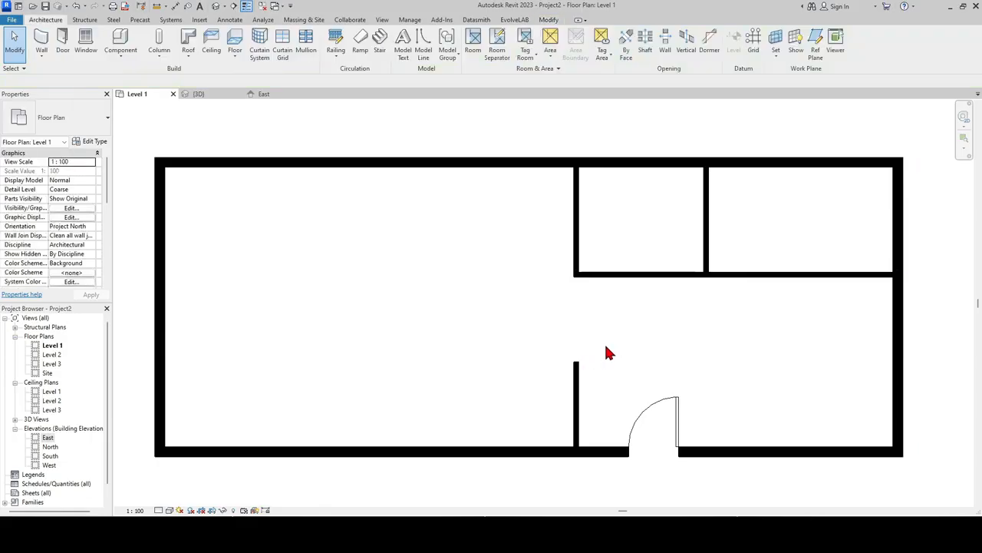
Draw a stub of the 10 cm inner wall, about 85 cm long, eastward from the north end of the southern partition segment.
{"action": "left_click", "coordinate": [593, 275]}
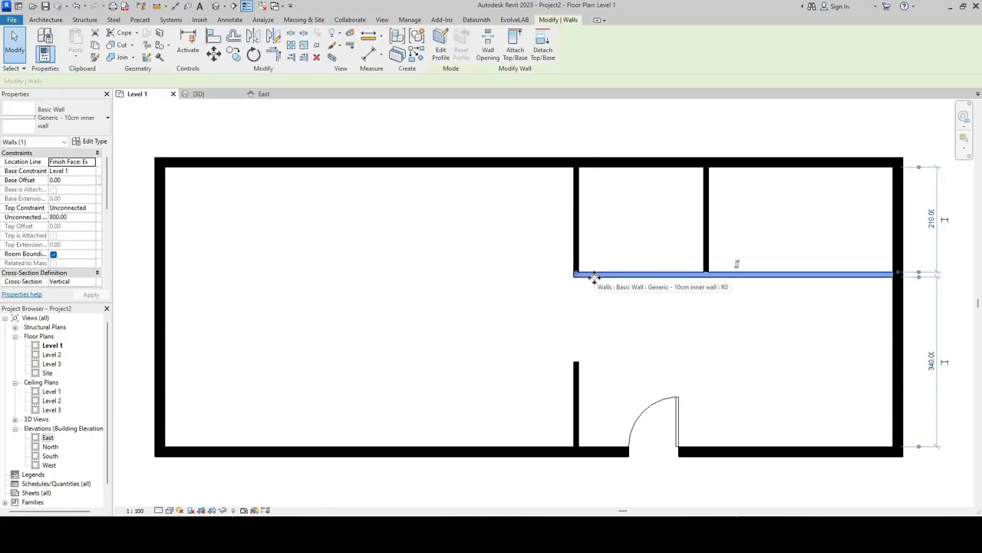
{"action": "key", "text": "c"}
{"action": "key", "text": "s"}
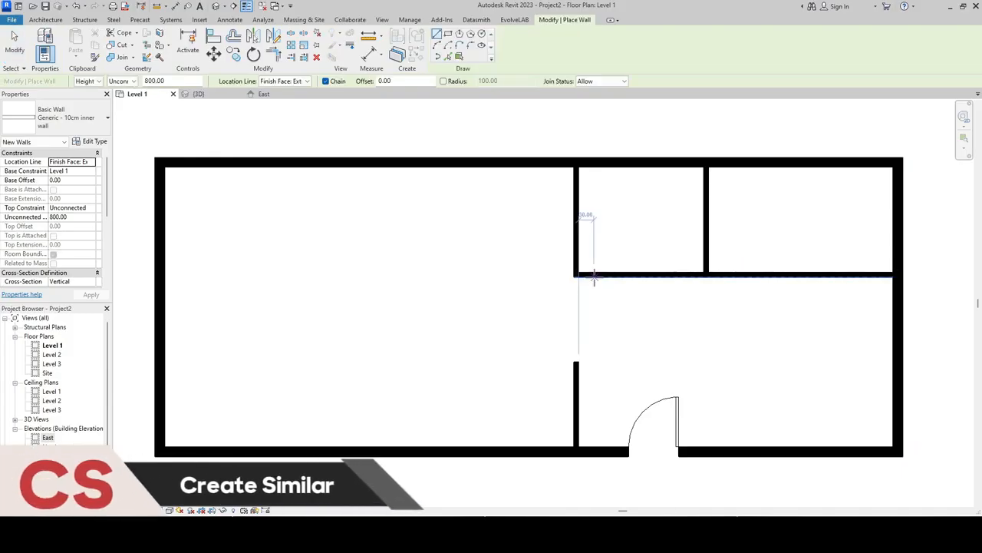
{"action": "left_click", "coordinate": [577, 361]}
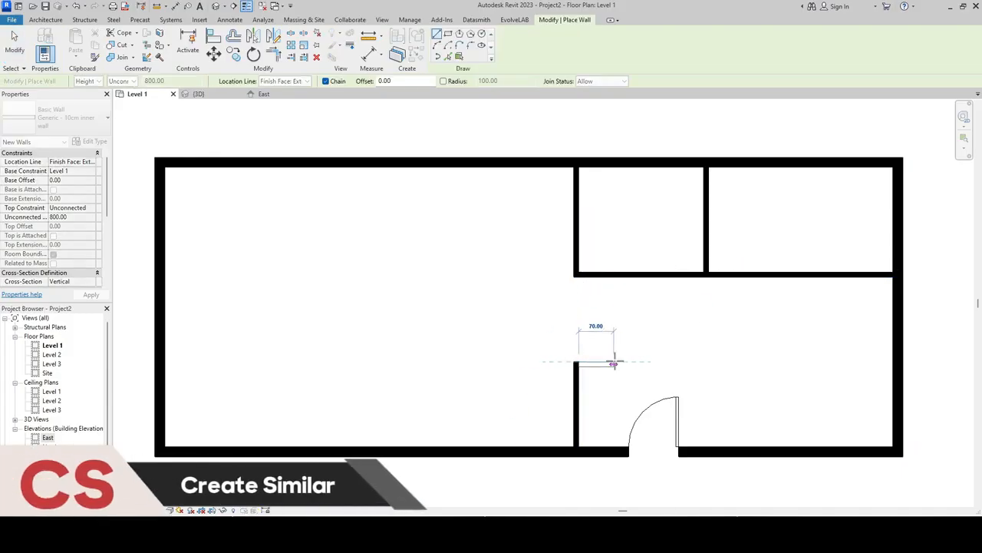
{"action": "left_click", "coordinate": [618, 361]}
{"action": "key", "text": "Escape"}
{"action": "key", "text": "Escape"}
Measure the distances from the stub wall to the horizontal partition and to the south exterior wall.
{"action": "key", "text": "d"}
{"action": "key", "text": "d"}
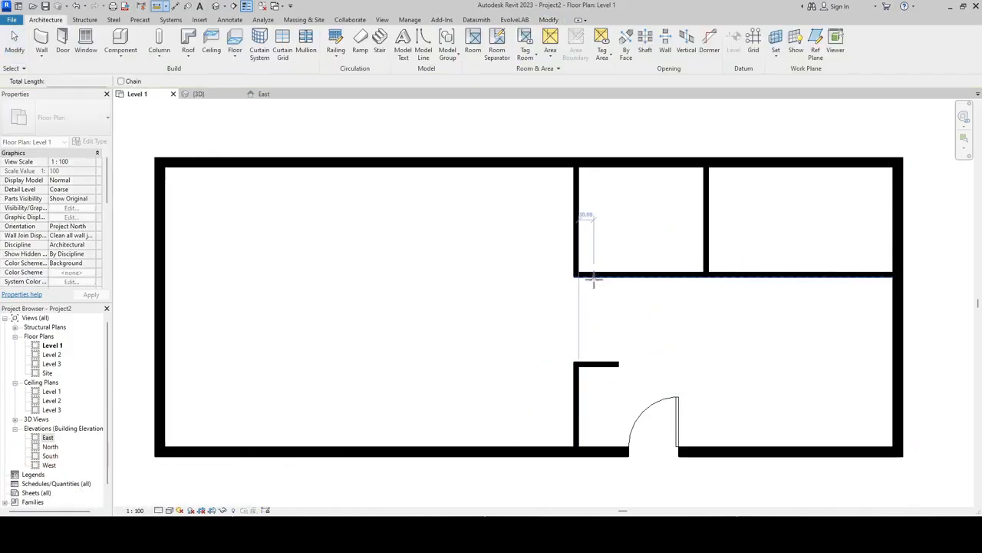
{"action": "left_click", "coordinate": [594, 277]}
{"action": "left_click", "coordinate": [596, 360]}
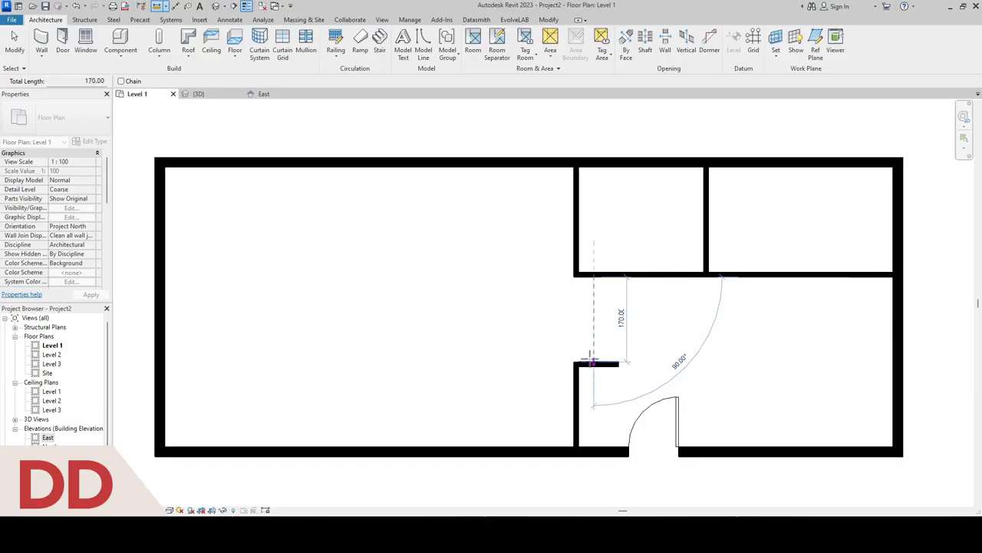
{"action": "key", "text": "Escape"}
{"action": "left_click", "coordinate": [591, 362]}
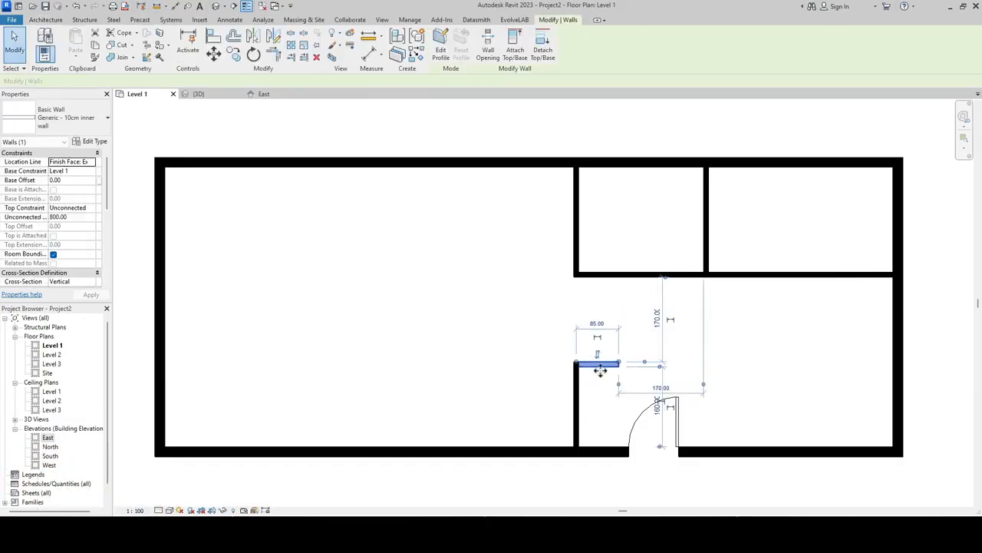
{"action": "key", "text": "Escape"}
{"action": "key", "text": "d"}
{"action": "key", "text": "d"}
{"action": "left_click", "coordinate": [598, 367]}
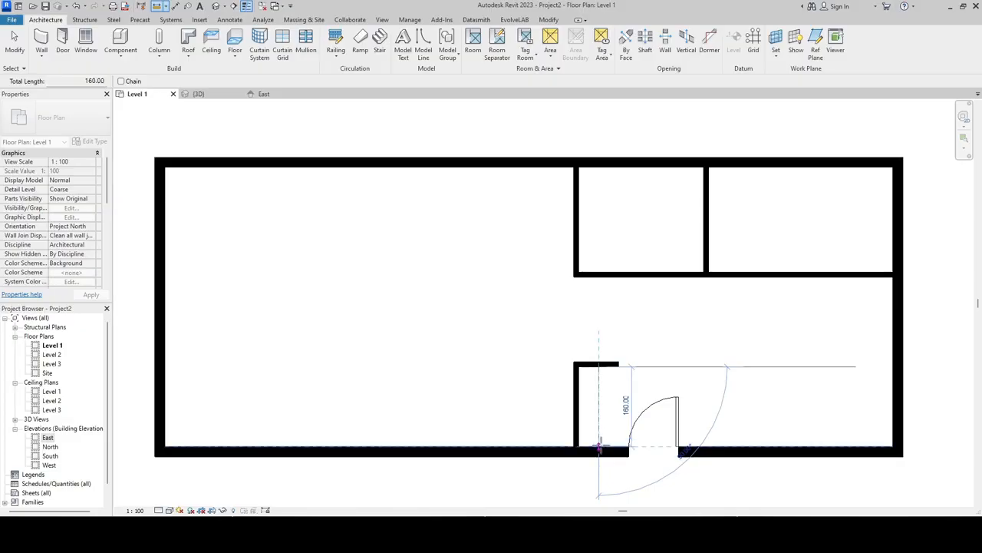
{"action": "left_click", "coordinate": [599, 446]}
{"action": "key", "text": "Escape"}
Move the stub wall about 20 cm north, disjoined from the southern partition segment.
{"action": "left_click", "coordinate": [595, 365]}
{"action": "key", "text": "m"}
{"action": "key", "text": "v"}
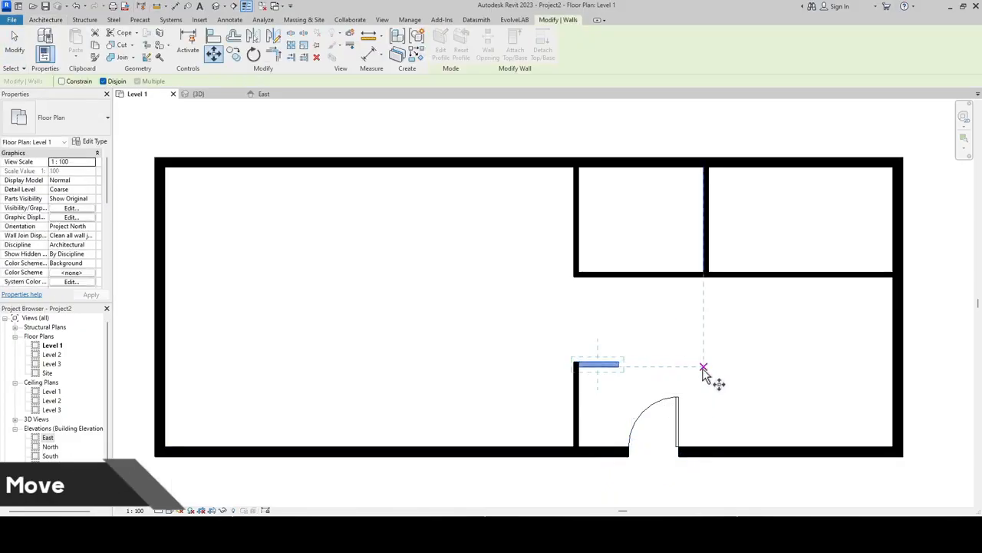
{"action": "left_click", "coordinate": [703, 367]}
{"action": "left_click", "coordinate": [704, 357]}
{"action": "key", "text": "Escape"}
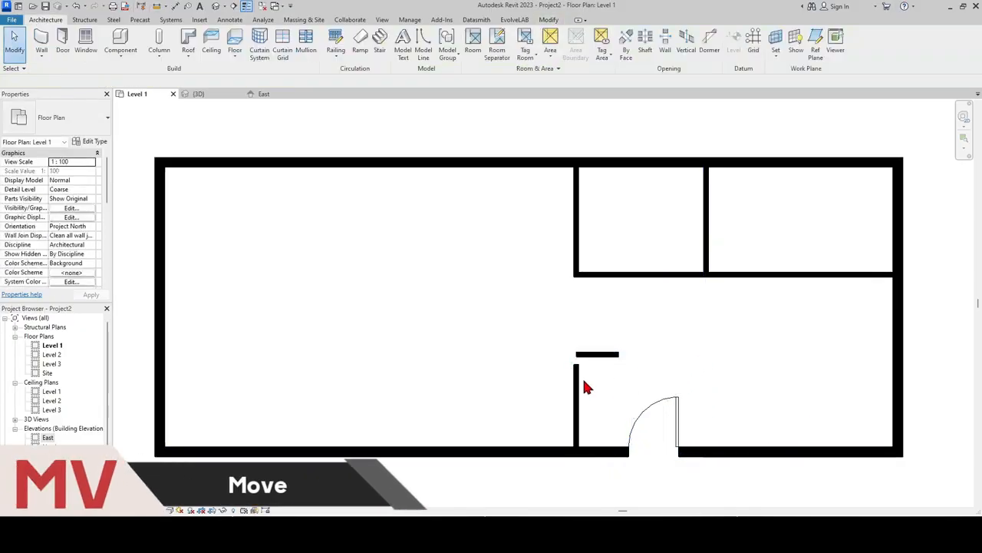
Trim the southern partition segment and the stub wall to a corner.
{"action": "key", "text": "t"}
{"action": "key", "text": "r"}
{"action": "left_click", "coordinate": [579, 371]}
{"action": "left_click", "coordinate": [594, 356]}
{"action": "key", "text": "Escape"}
Set the distance between the stub wall and the horizontal partition to 120 cm.
{"action": "left_click", "coordinate": [597, 355]}
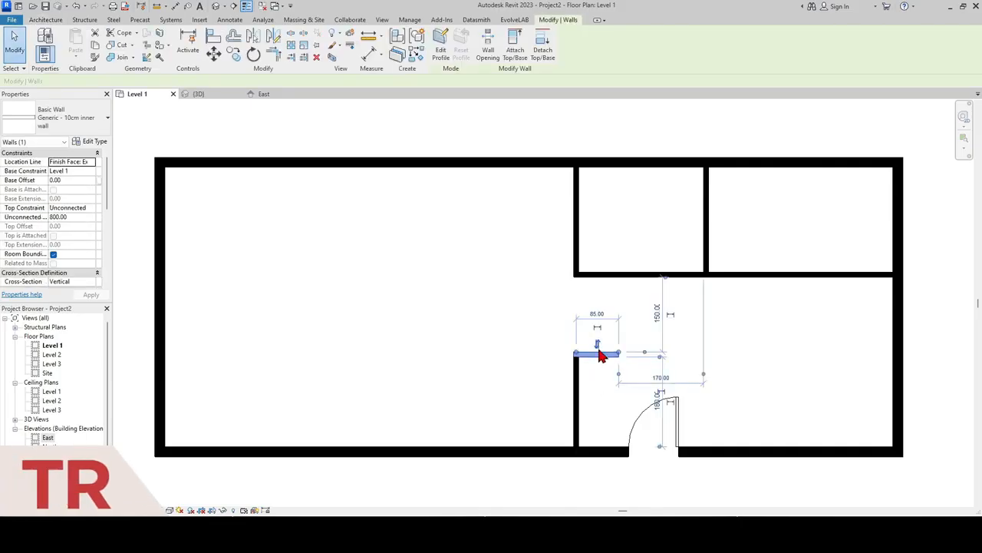
{"action": "left_click", "coordinate": [657, 314]}
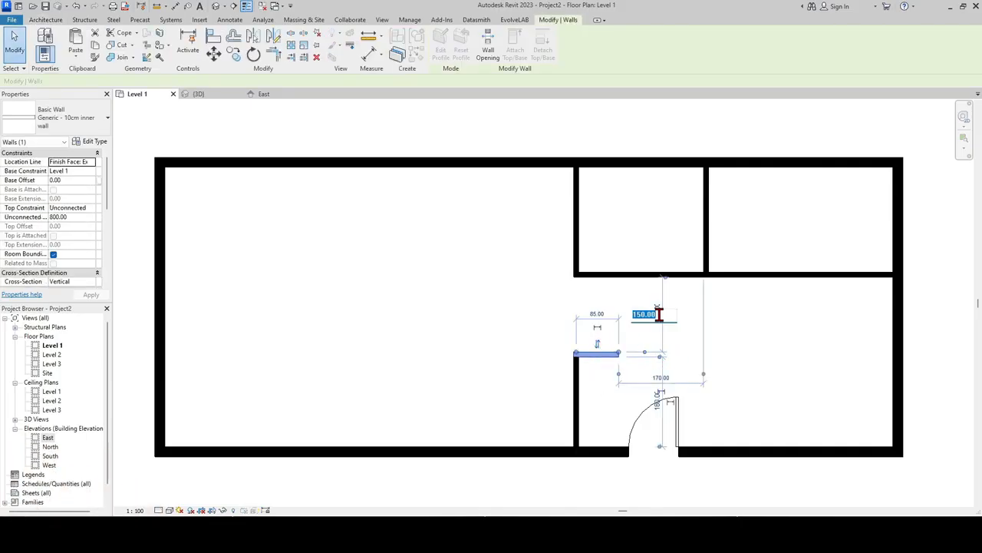
{"action": "middle_click_drag", "start_coordinate": [659, 315], "coordinate": [681, 301]}
{"action": "type", "text": "12"}
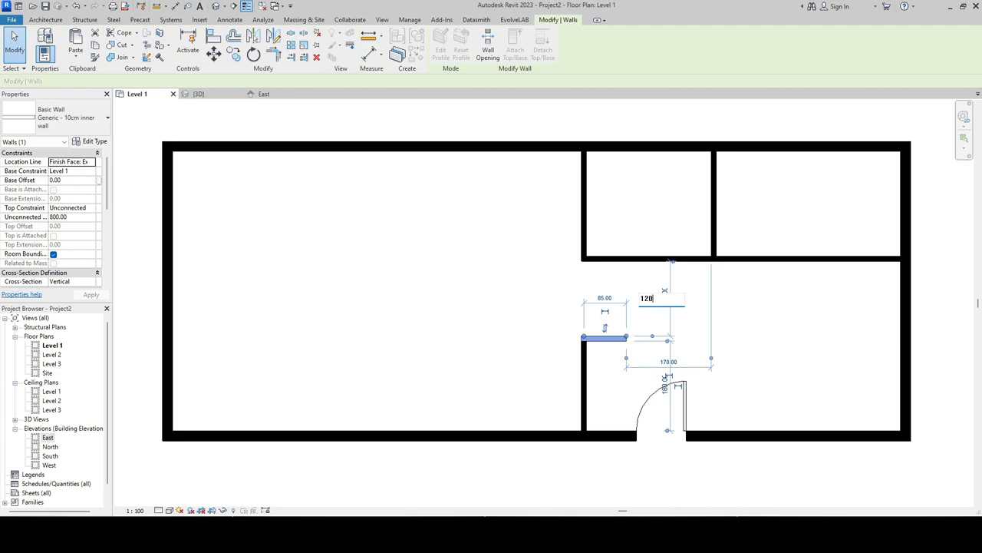
{"action": "type", "text": "0"}
{"action": "key", "text": "Return"}
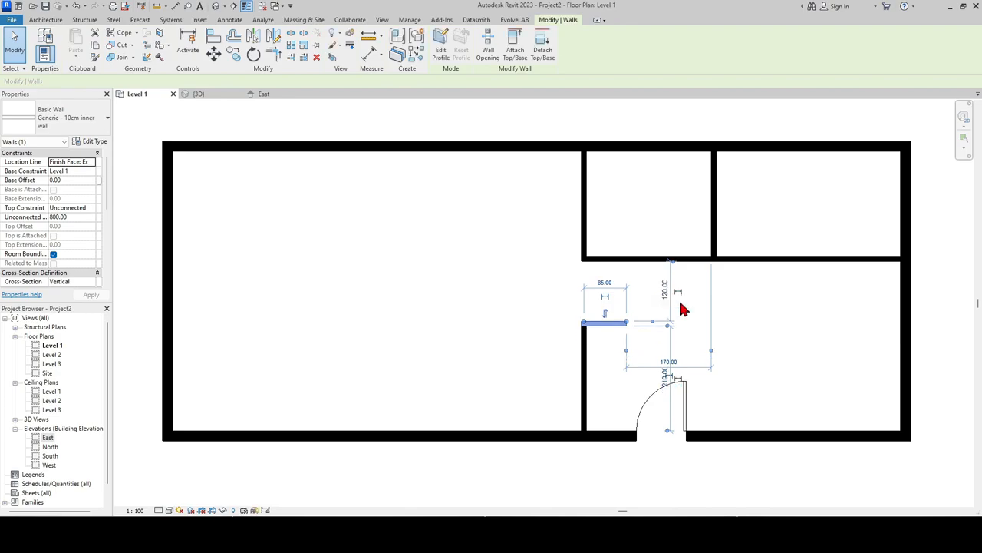
Set the distance between the stub wall and the horizontal partition to 130 cm.
{"action": "left_click", "coordinate": [664, 289]}
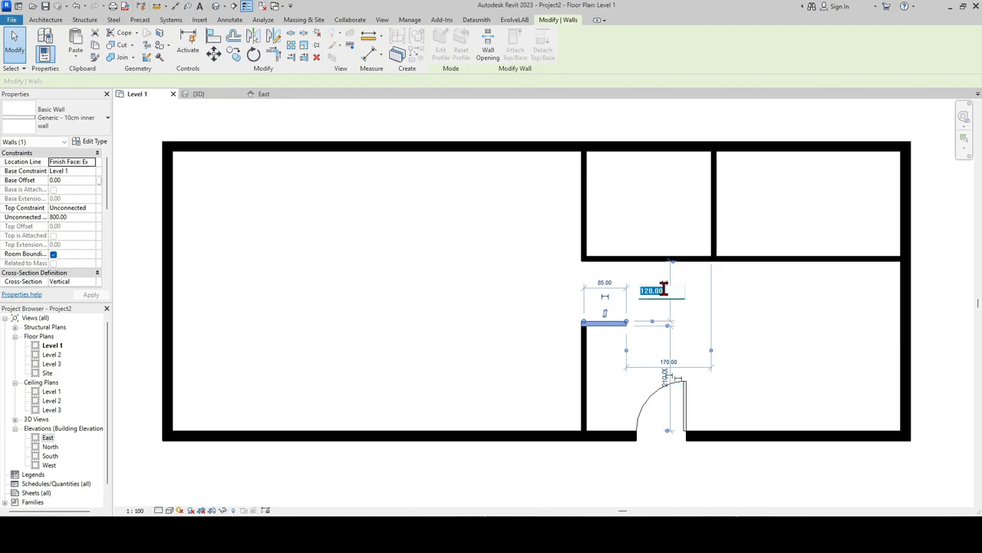
{"action": "type", "text": "130"}
{"action": "key", "text": "Return"}
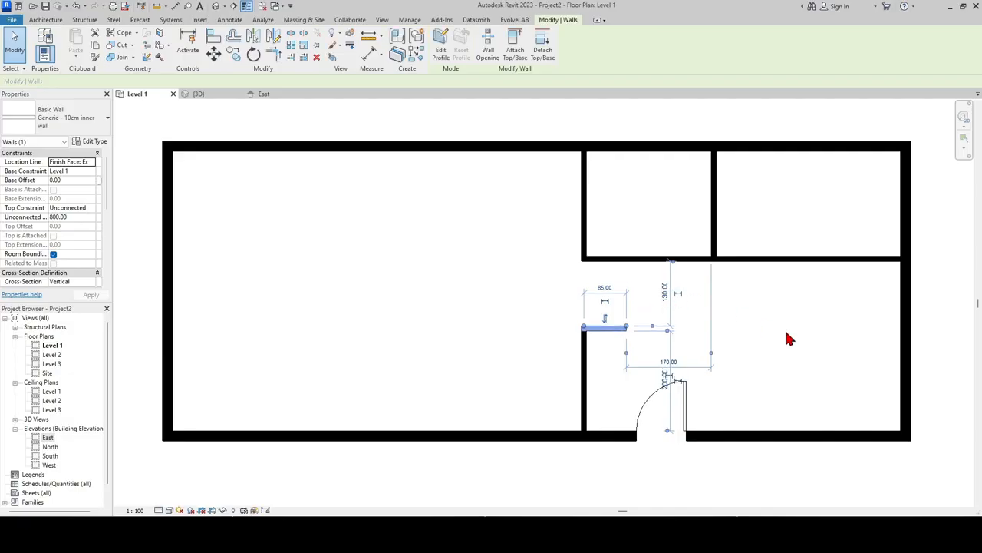
{"action": "left_click", "coordinate": [812, 355]}
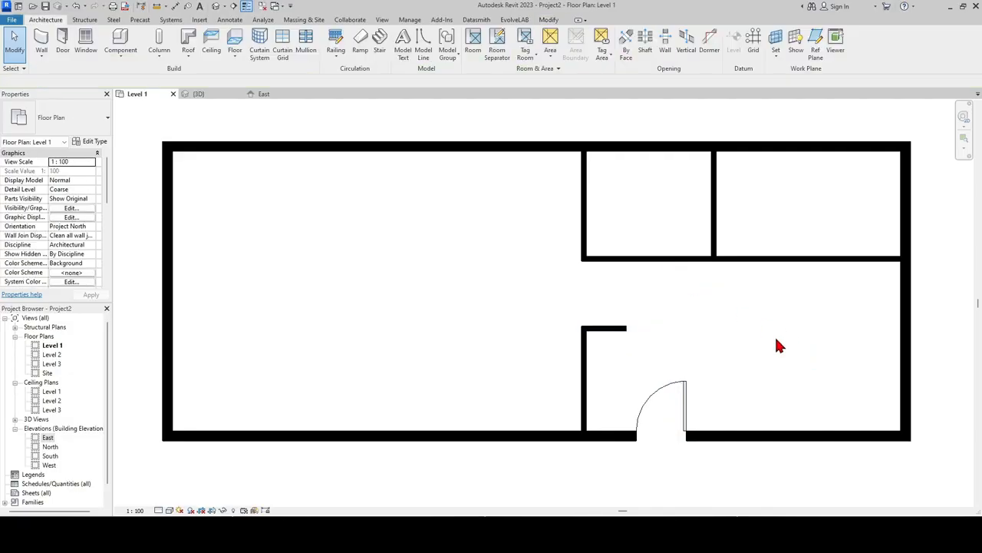
In the 3D view, constrain the tops of all five 10 cm inner walls to Level 2.
{"action": "scroll", "coordinate": [652, 353], "scroll_direction": "down", "scroll_amount": 2}
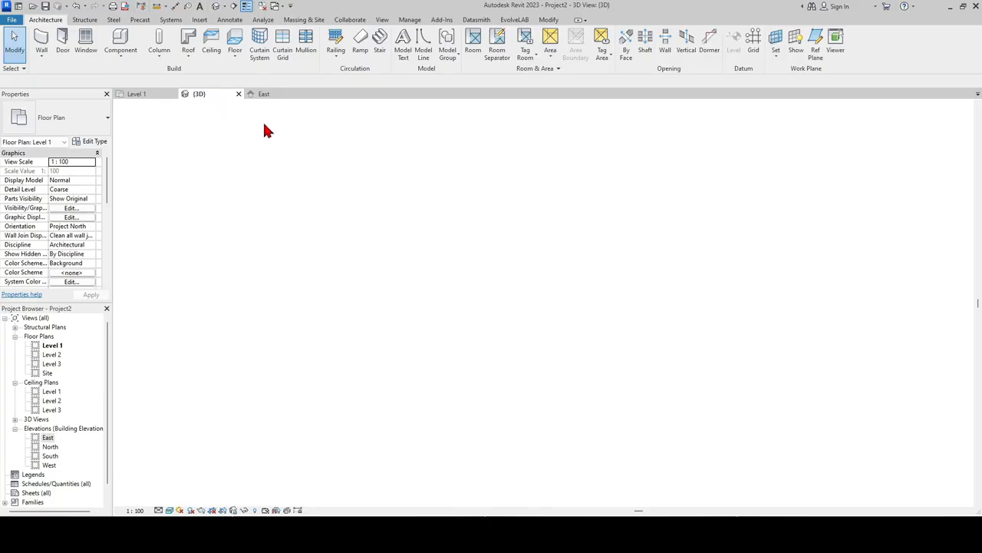
{"action": "middle_click_drag", "start_coordinate": [263, 274], "coordinate": [664, 307], "text": "shift"}
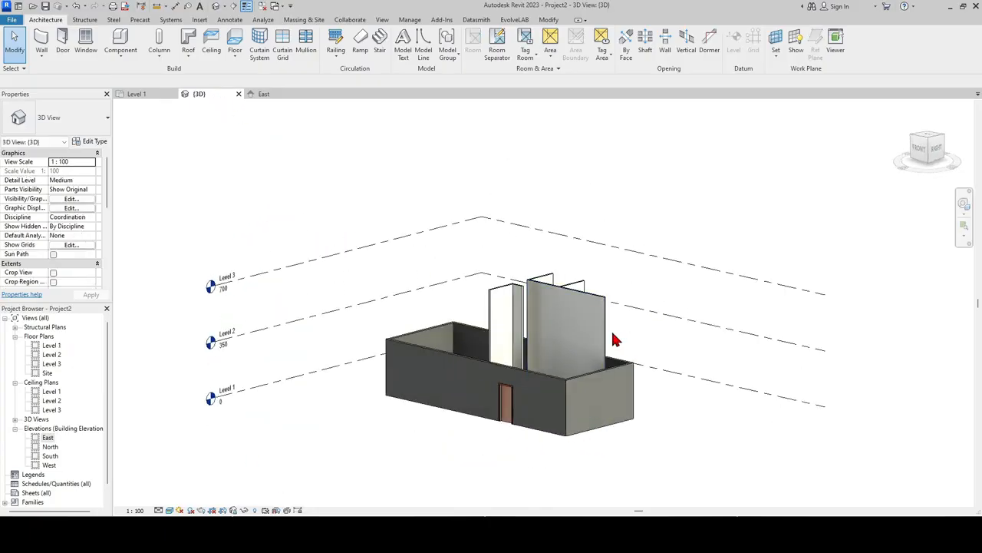
{"action": "left_click_drag", "start_coordinate": [614, 331], "coordinate": [501, 295]}
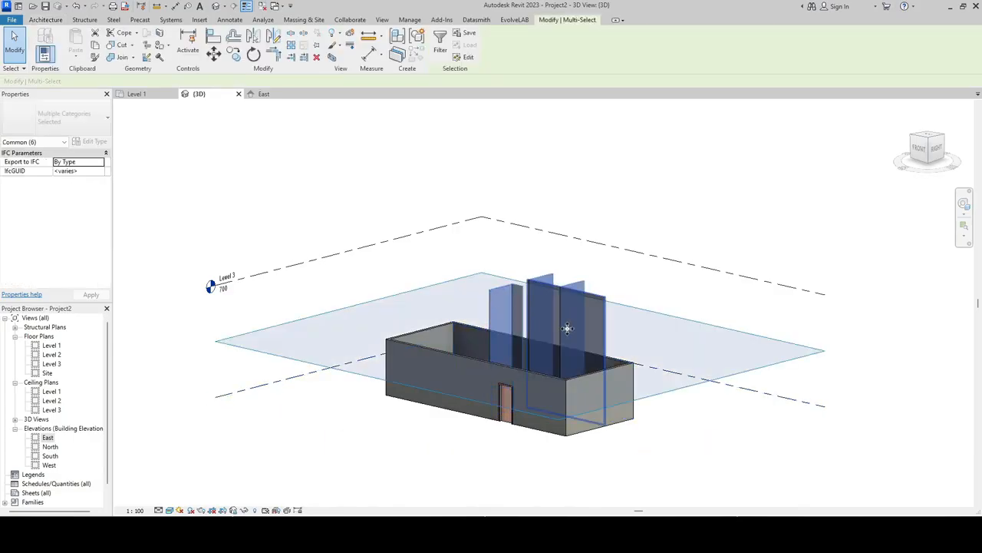
{"action": "left_click", "coordinate": [749, 334], "text": "shift"}
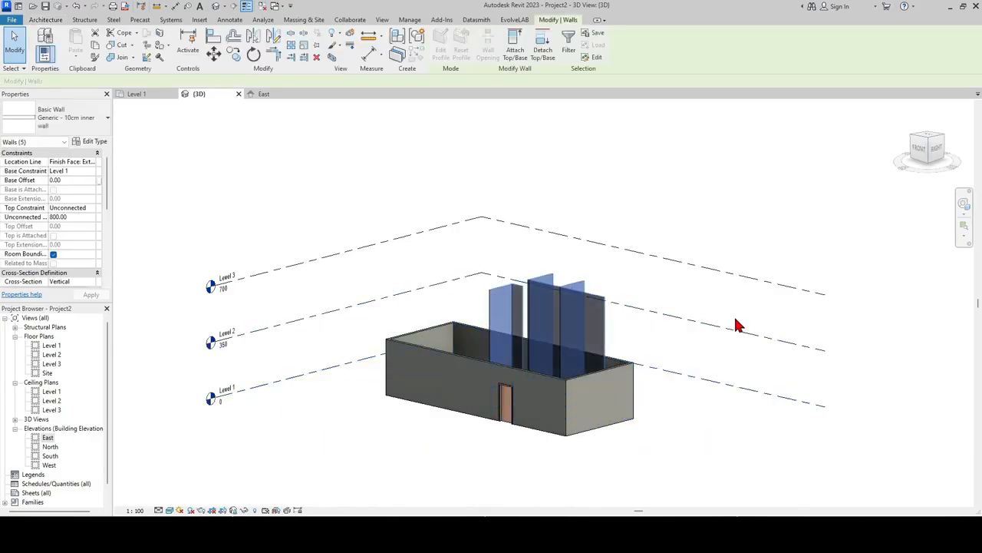
{"action": "middle_click_drag", "start_coordinate": [527, 248], "coordinate": [477, 288], "text": "shift"}
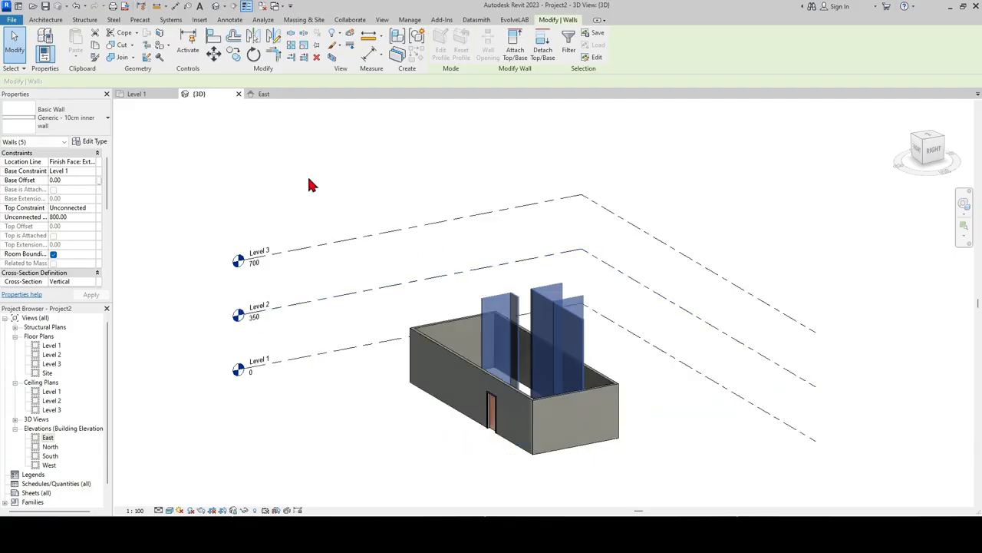
{"action": "left_click", "coordinate": [90, 208]}
{"action": "left_click", "coordinate": [77, 233]}
{"action": "key", "text": "Escape"}
Check the wall heights against the levels in the 3D view and the East elevation.
{"action": "middle_click_drag", "start_coordinate": [283, 406], "coordinate": [465, 390], "text": "shift"}
{"action": "scroll", "coordinate": [465, 390], "scroll_direction": "down", "scroll_amount": 3}
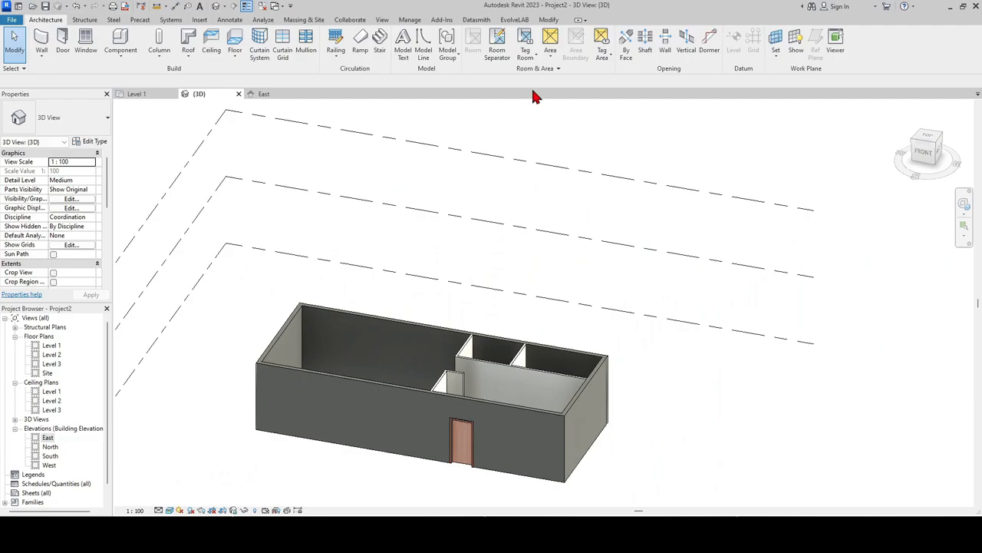
{"action": "left_click", "coordinate": [270, 95]}
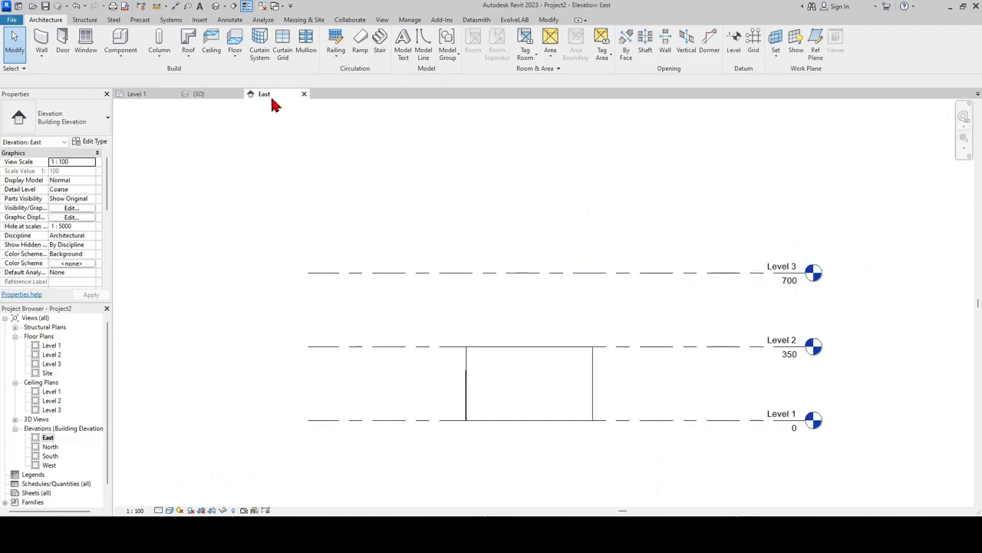
On Level 1, draw a Storefront curtain wall within the south exterior wall, from about 40 cm off the west wall to just short of the partition.
{"action": "left_click", "coordinate": [138, 94]}
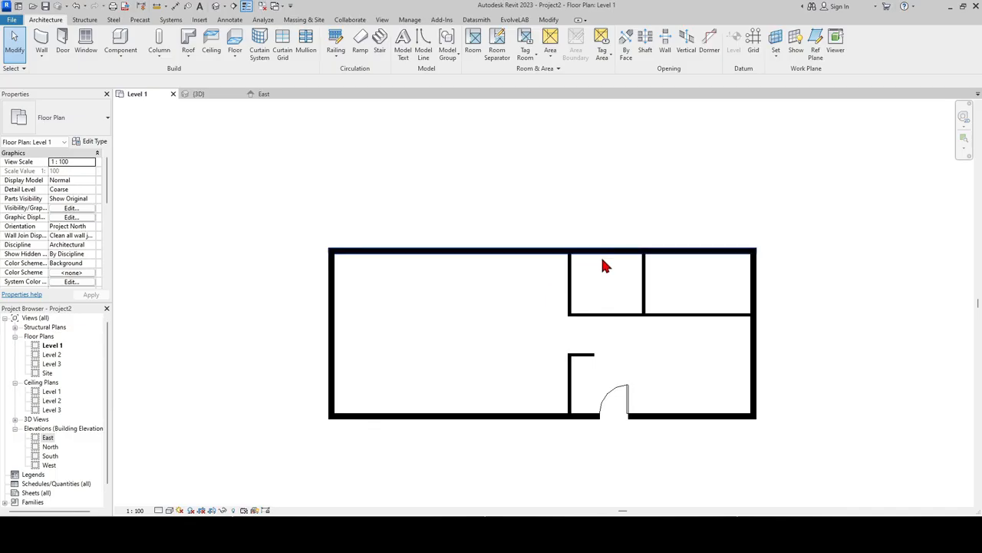
{"action": "scroll", "coordinate": [476, 369], "scroll_direction": "up", "scroll_amount": 3}
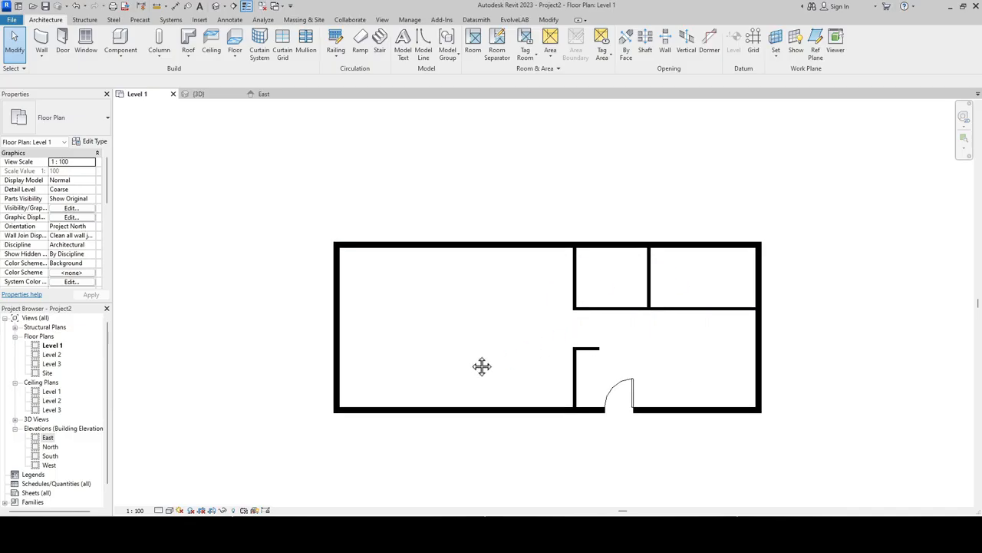
{"action": "key", "text": "w"}
{"action": "key", "text": "a"}
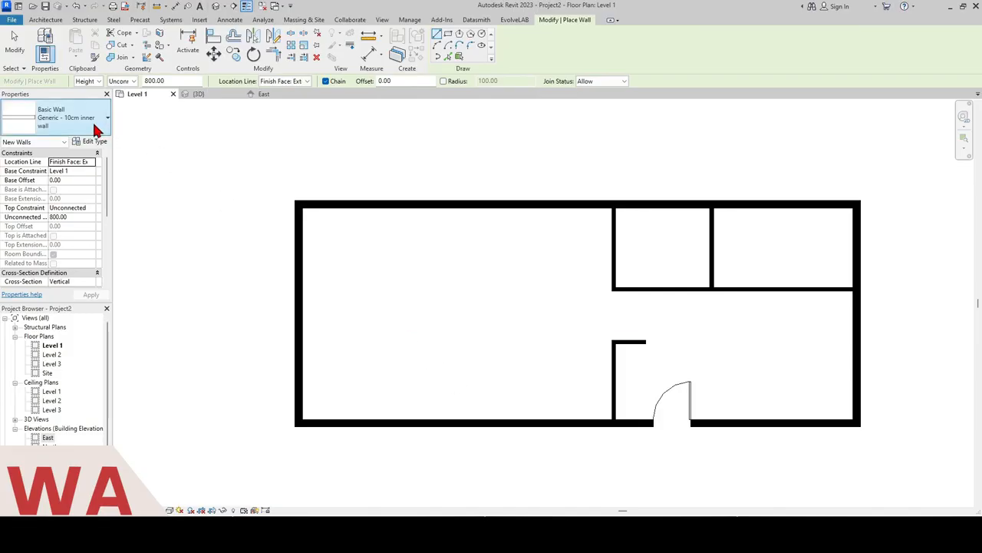
{"action": "left_click", "coordinate": [86, 125]}
{"action": "scroll", "coordinate": [93, 310], "scroll_direction": "down", "scroll_amount": 3}
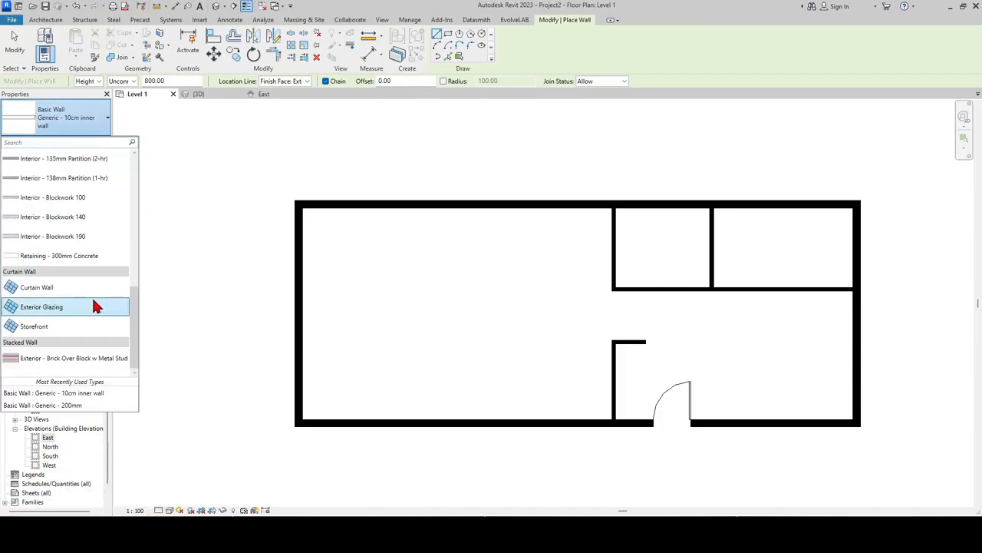
{"action": "left_click", "coordinate": [51, 332]}
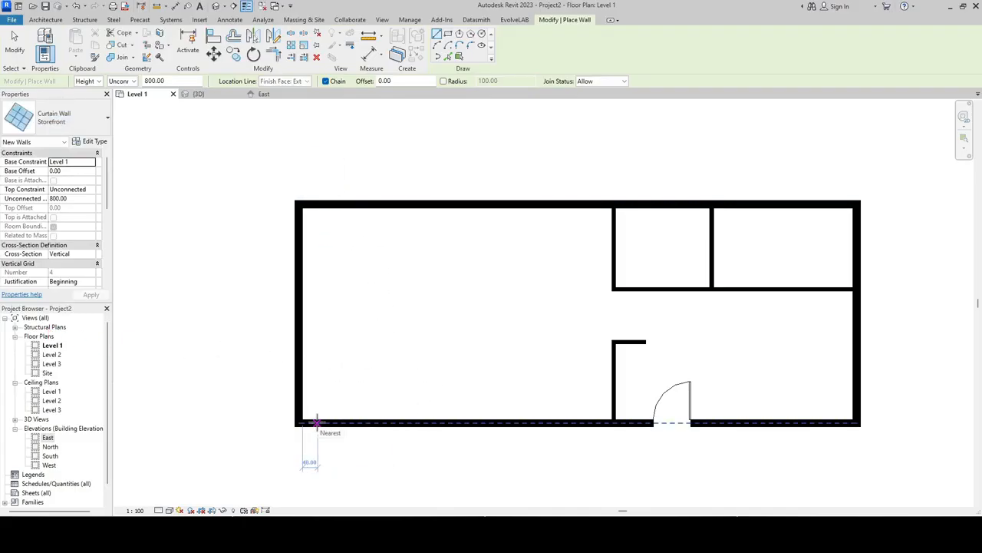
{"action": "left_click", "coordinate": [316, 422]}
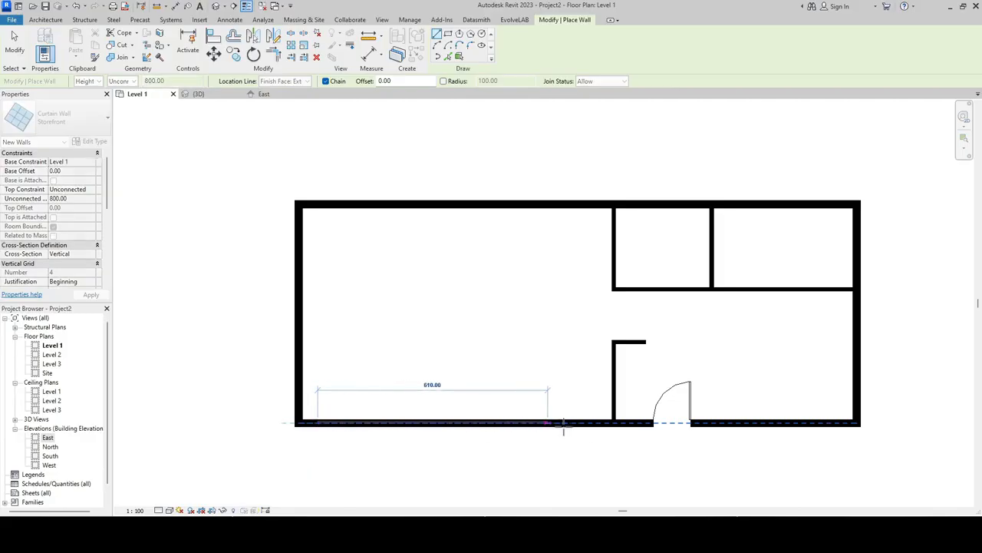
{"action": "left_click", "coordinate": [605, 421]}
{"action": "key", "text": "Escape"}
{"action": "scroll", "coordinate": [578, 434], "scroll_direction": "up", "scroll_amount": 3}
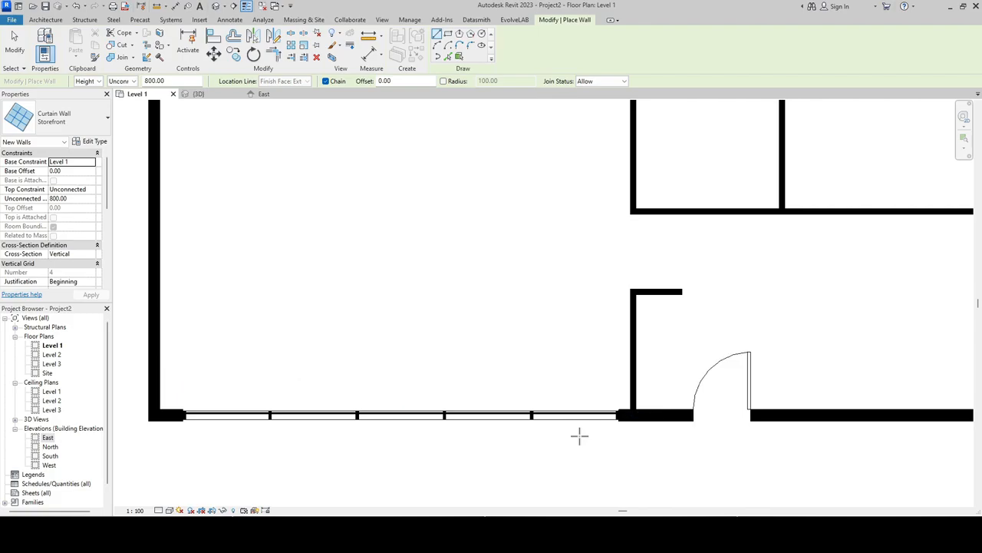
{"action": "key", "text": "Escape"}
In the 3D view, constrain the top of the Storefront curtain wall to Level 2.
{"action": "left_click", "coordinate": [198, 94]}
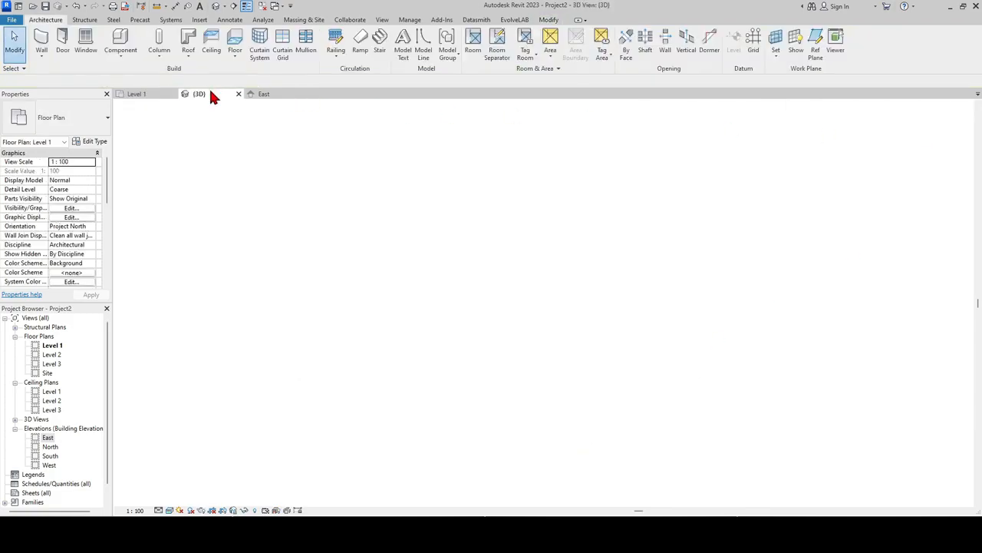
{"action": "middle_click_drag", "start_coordinate": [597, 248], "coordinate": [530, 217], "text": "shift"}
{"action": "scroll", "coordinate": [434, 276], "scroll_direction": "up", "scroll_amount": 2}
{"action": "left_click", "coordinate": [435, 278]}
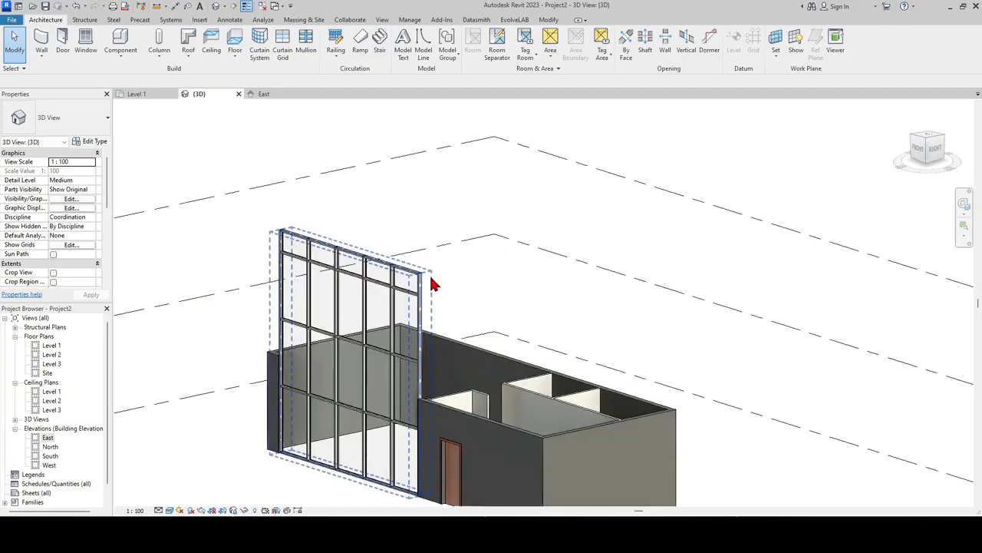
{"action": "left_click", "coordinate": [90, 191]}
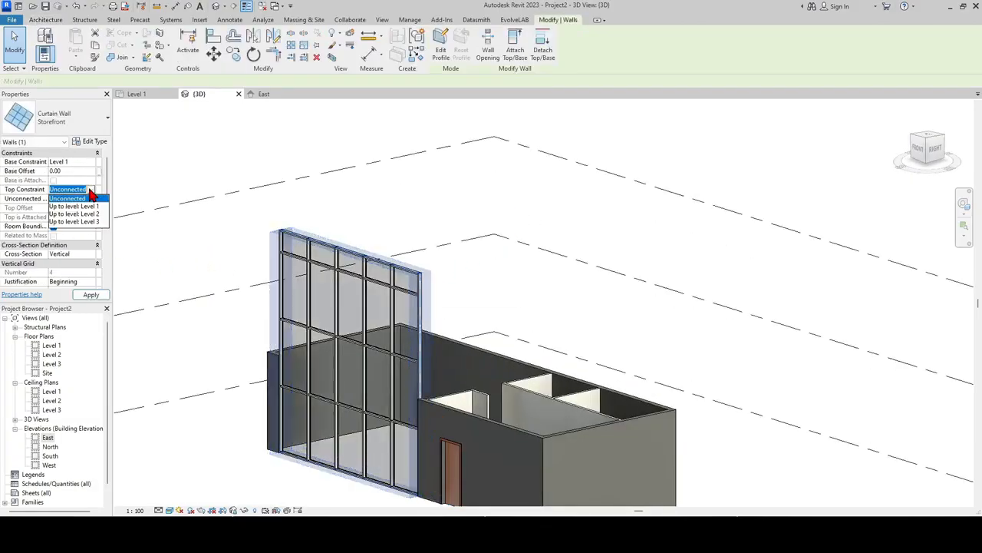
{"action": "left_click", "coordinate": [90, 214]}
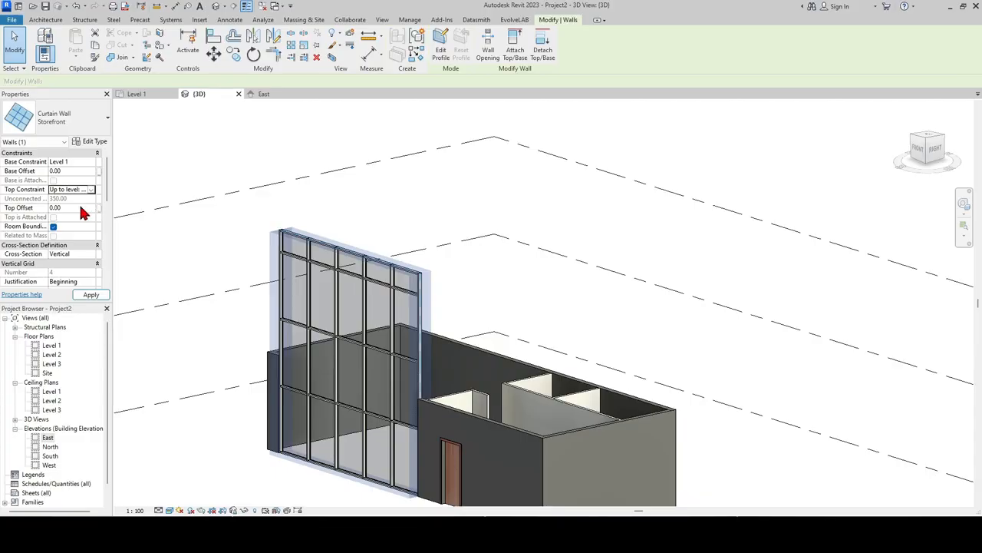
{"action": "left_click", "coordinate": [335, 213]}
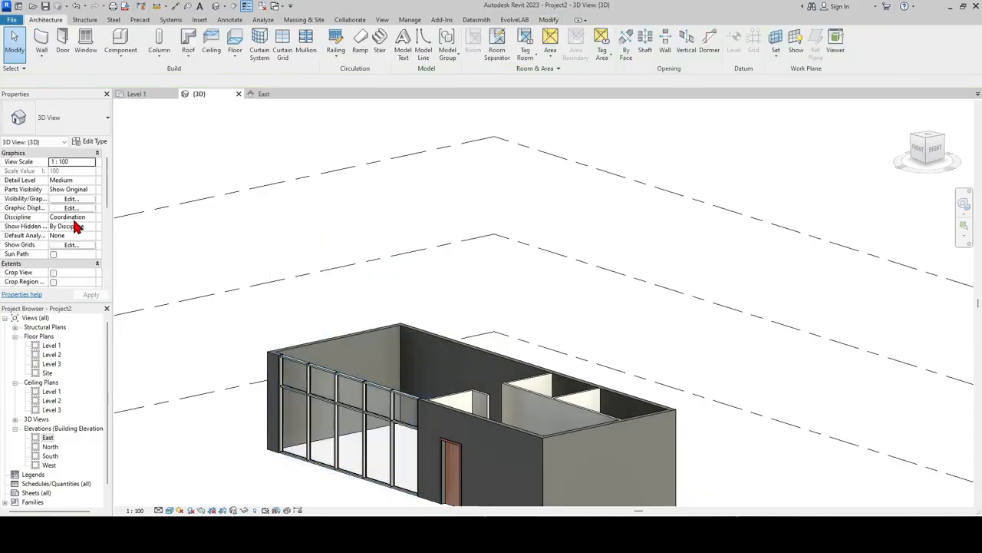
Set the Storefront curtain wall's top offset to -100 cm in the 3D view.
{"action": "left_click", "coordinate": [351, 401]}
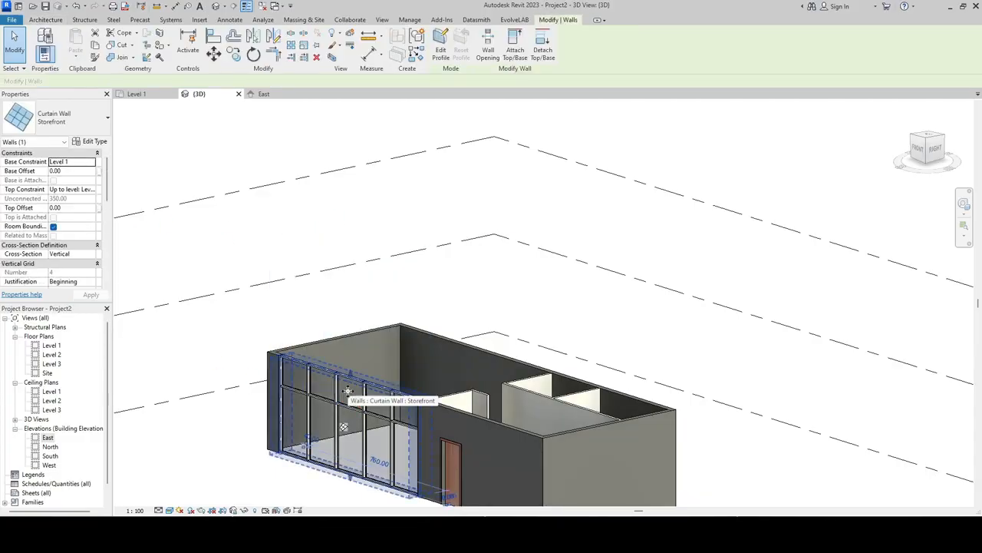
{"action": "left_click", "coordinate": [72, 208]}
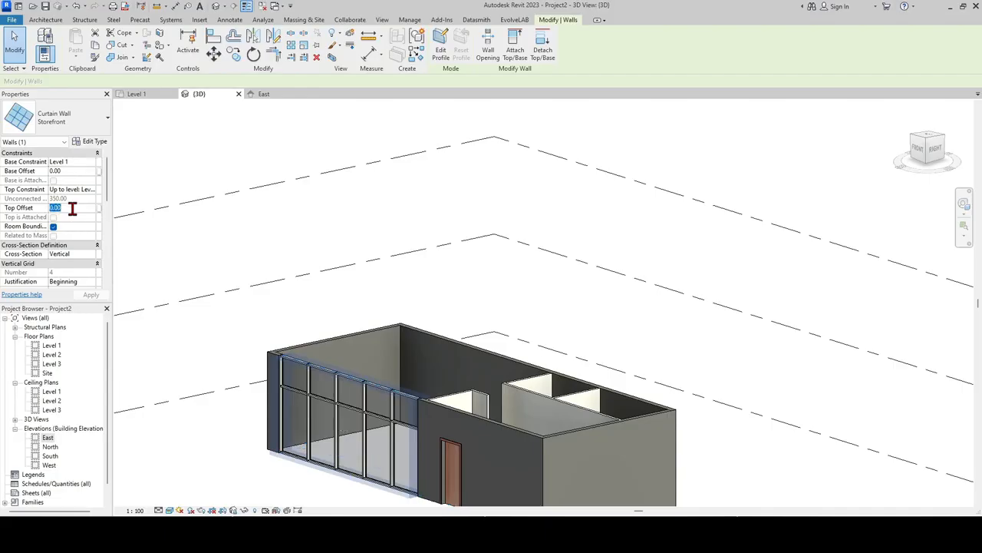
{"action": "type", "text": "-1"}
{"action": "key", "text": "Return"}
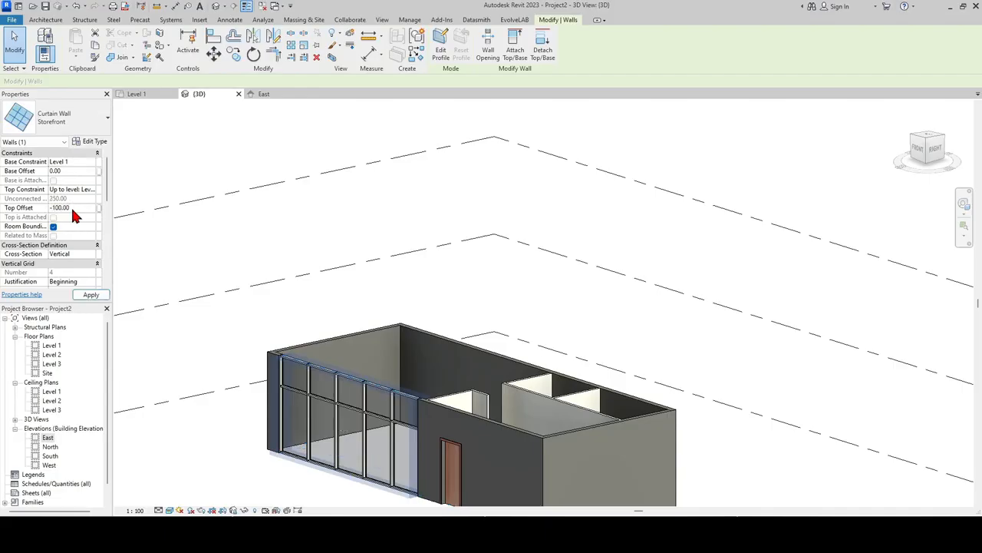
{"action": "left_click", "coordinate": [411, 420]}
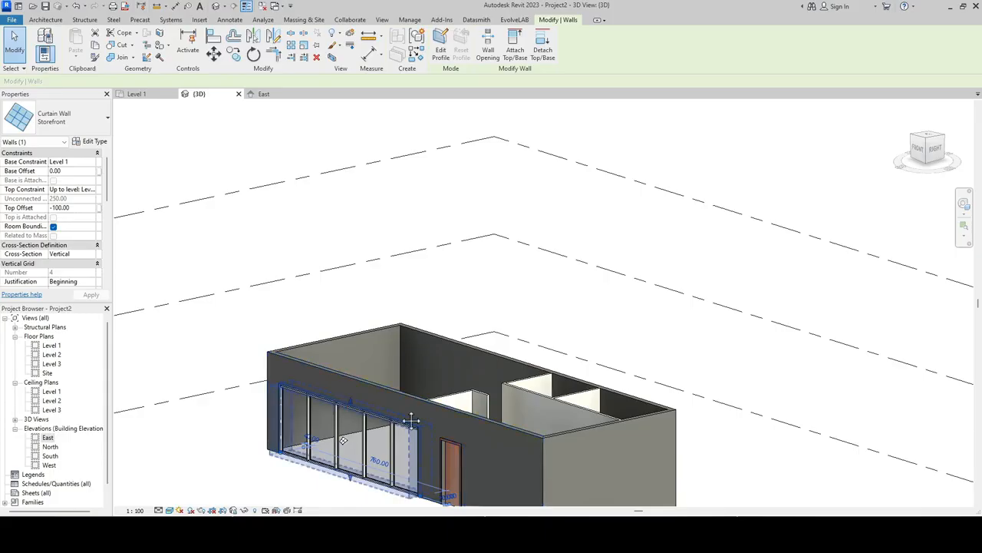
{"action": "middle_click_drag", "start_coordinate": [412, 420], "coordinate": [330, 445], "text": "shift"}
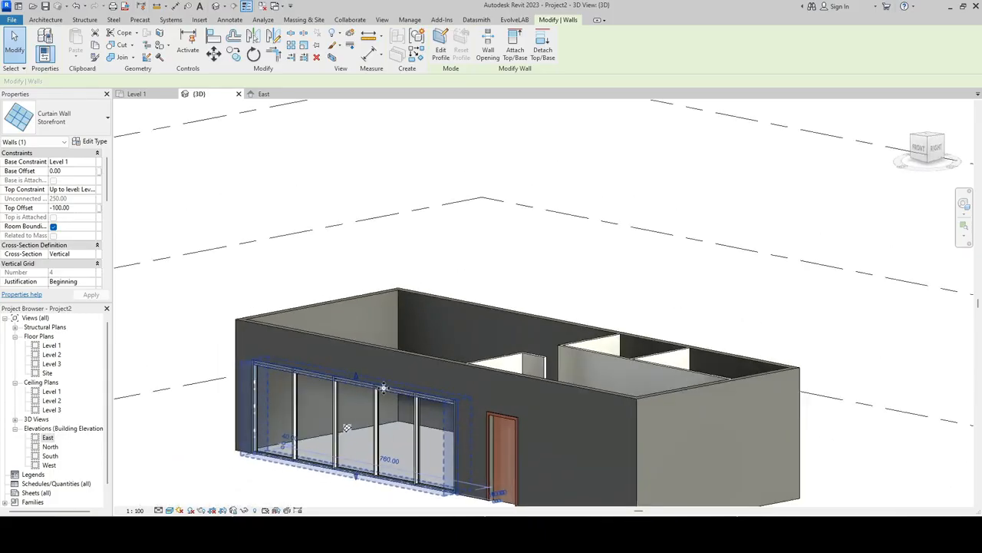
Change the Storefront curtain wall's top offset to -80 cm.
{"action": "left_click", "coordinate": [80, 208]}
{"action": "type", "text": "-"}
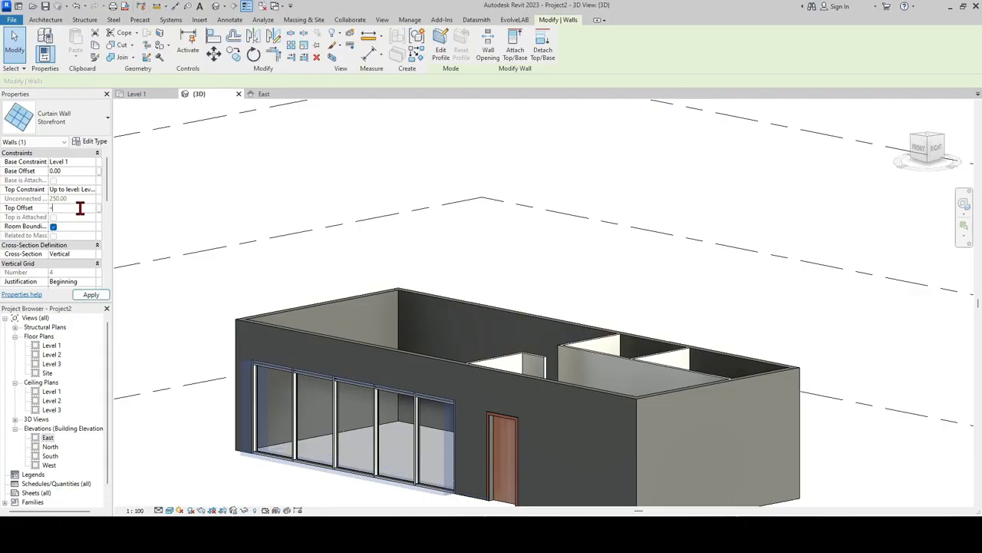
{"action": "type", "text": "80"}
{"action": "left_click", "coordinate": [234, 309]}
{"action": "middle_click_drag", "start_coordinate": [234, 309], "coordinate": [364, 299], "text": "shift"}
{"action": "scroll", "coordinate": [414, 307], "scroll_direction": "up", "scroll_amount": 3}
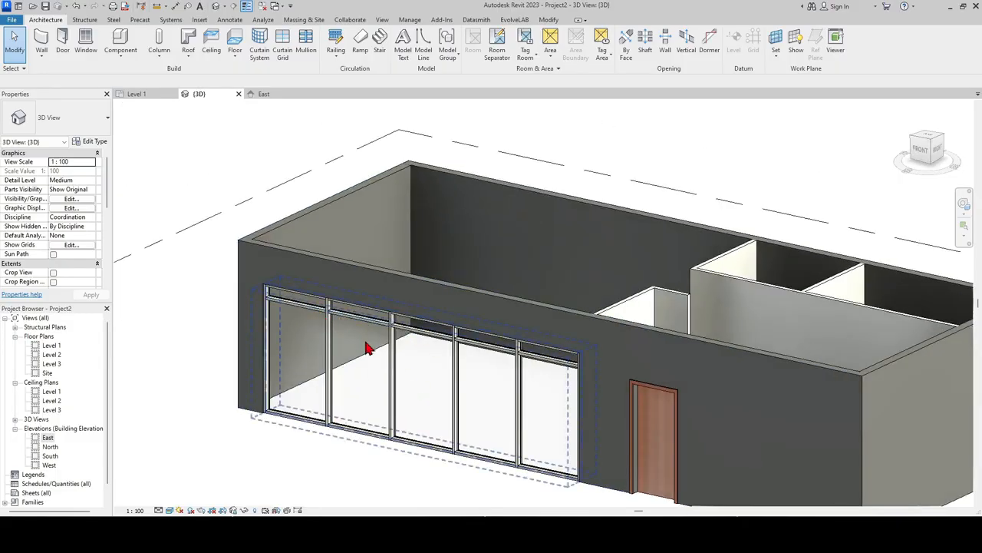
Set the Storefront type's horizontal grid layout to None and delete the gridlines it had generated.
{"action": "left_click", "coordinate": [367, 348]}
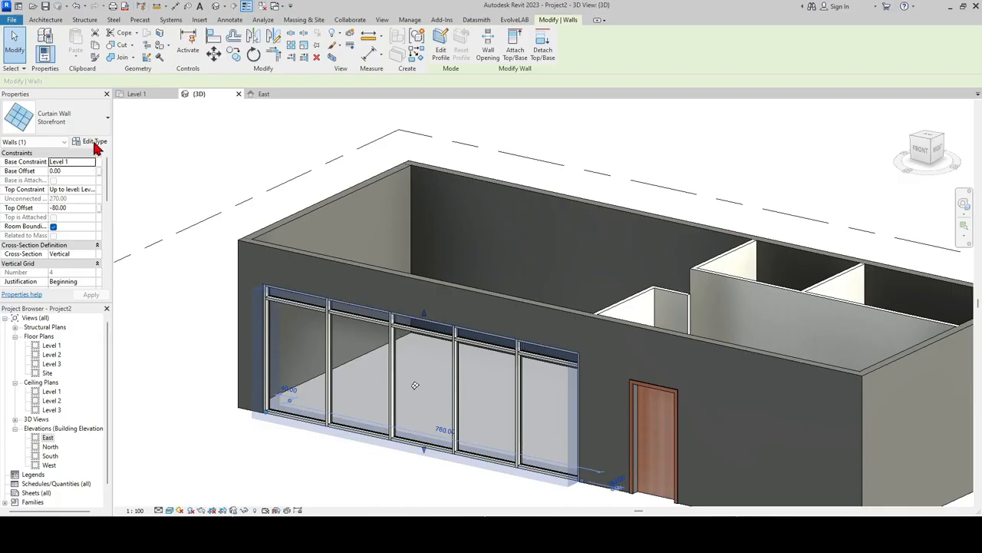
{"action": "left_click", "coordinate": [95, 145]}
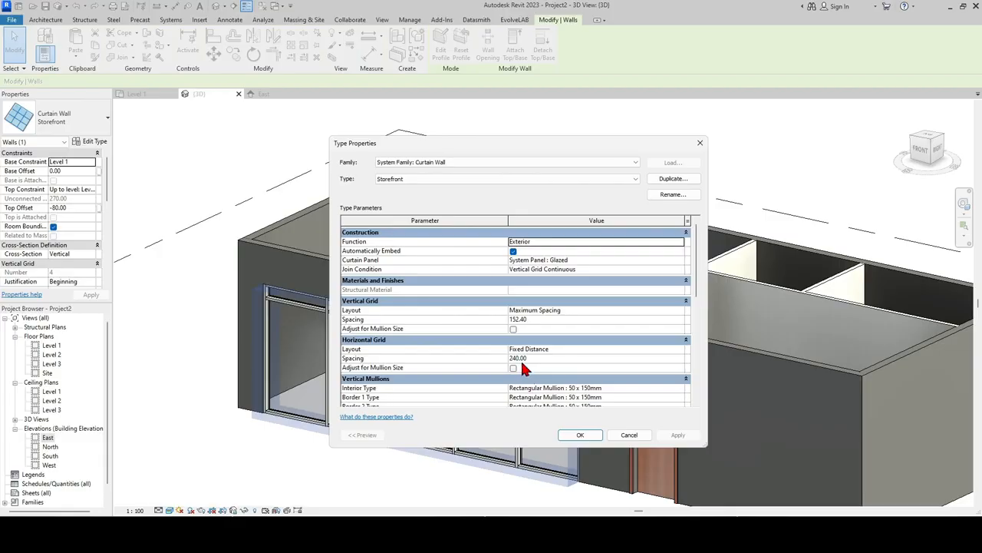
{"action": "left_click", "coordinate": [679, 351]}
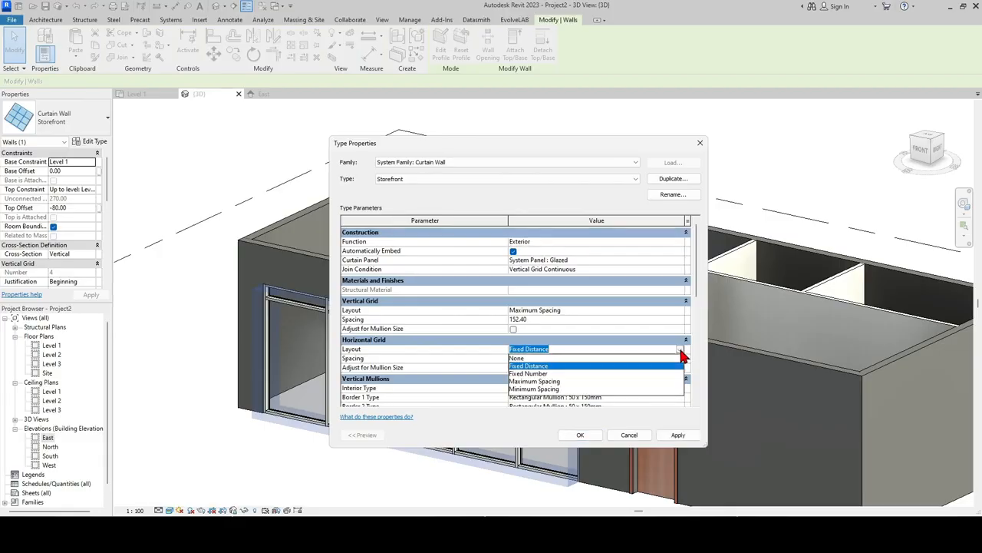
{"action": "left_click", "coordinate": [585, 358]}
{"action": "left_click", "coordinate": [678, 434]}
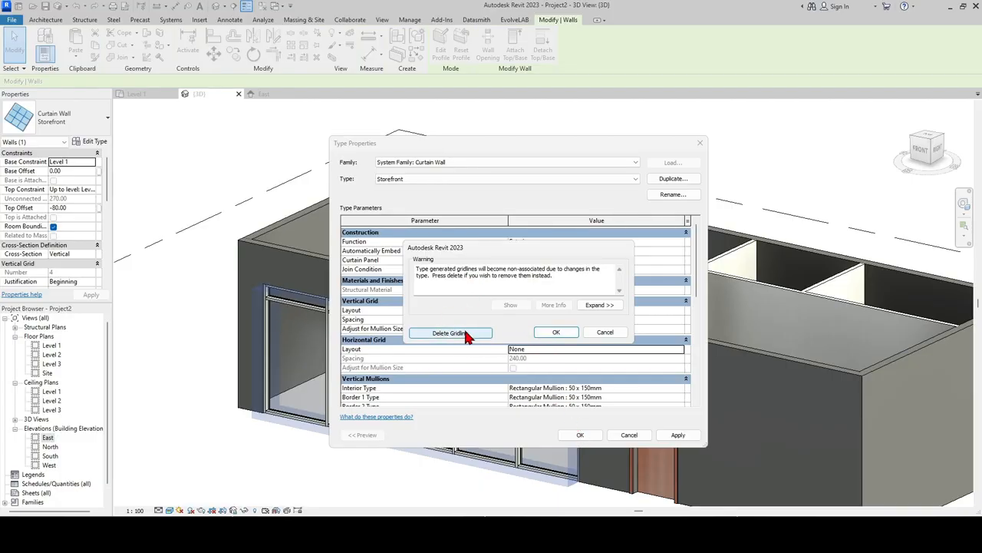
{"action": "left_click", "coordinate": [462, 333]}
{"action": "left_click", "coordinate": [582, 435]}
{"action": "key", "text": "Escape"}
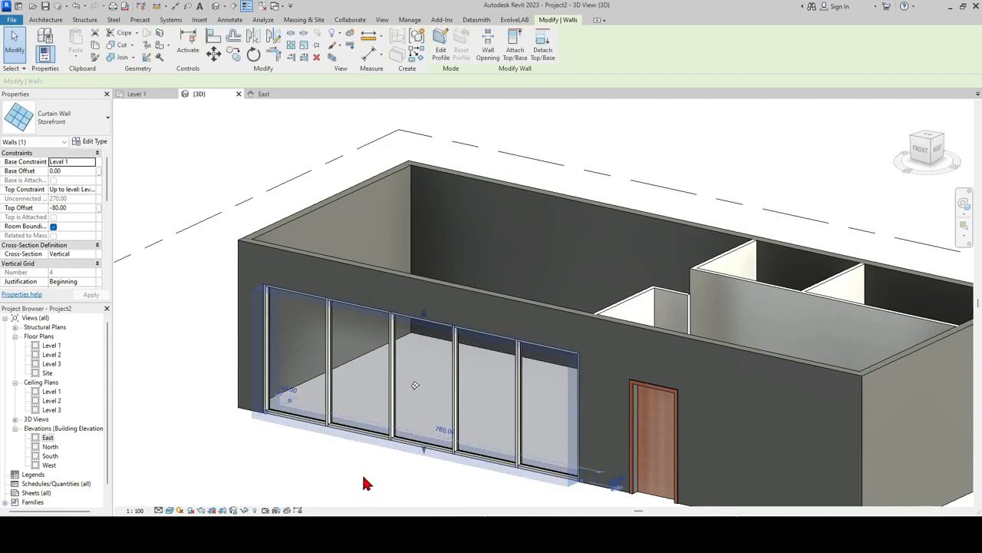
Set the top offset of the Storefront curtain wall to -100 cm and deselect it.
{"action": "middle_click_drag", "start_coordinate": [361, 473], "coordinate": [470, 427], "text": "shift"}
{"action": "left_click", "coordinate": [471, 397]}
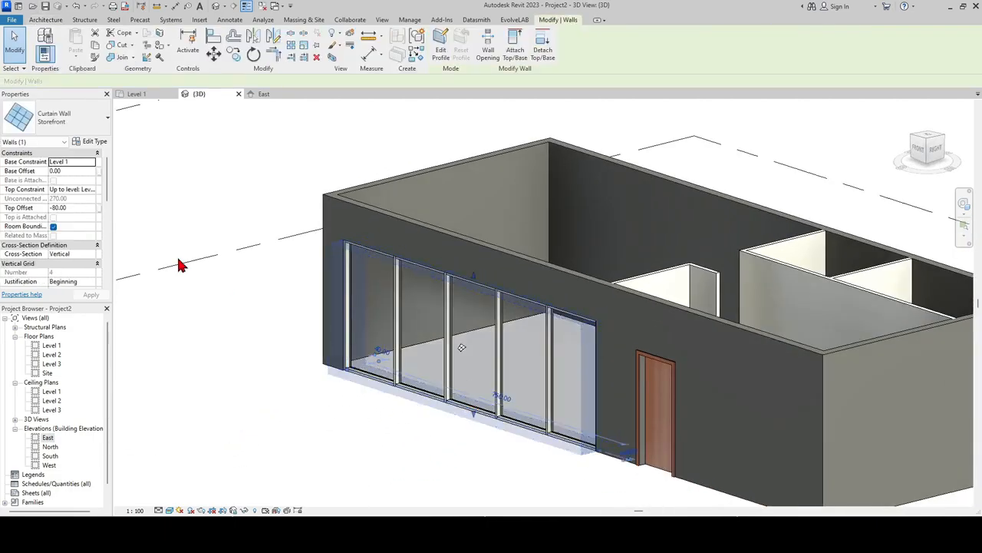
{"action": "left_click", "coordinate": [80, 208]}
{"action": "type", "text": "-"}
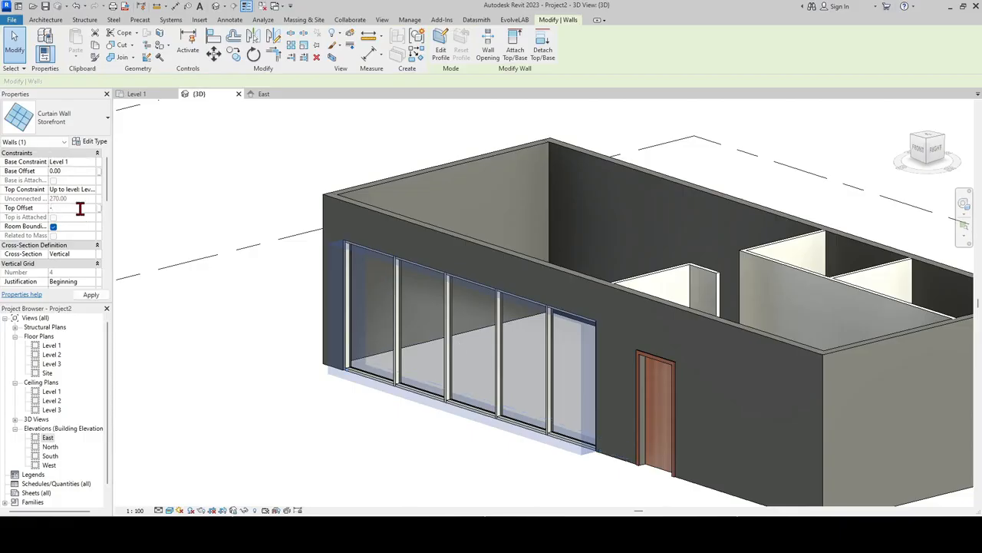
{"action": "type", "text": "100"}
{"action": "key", "text": "Return"}
{"action": "left_click", "coordinate": [282, 406]}
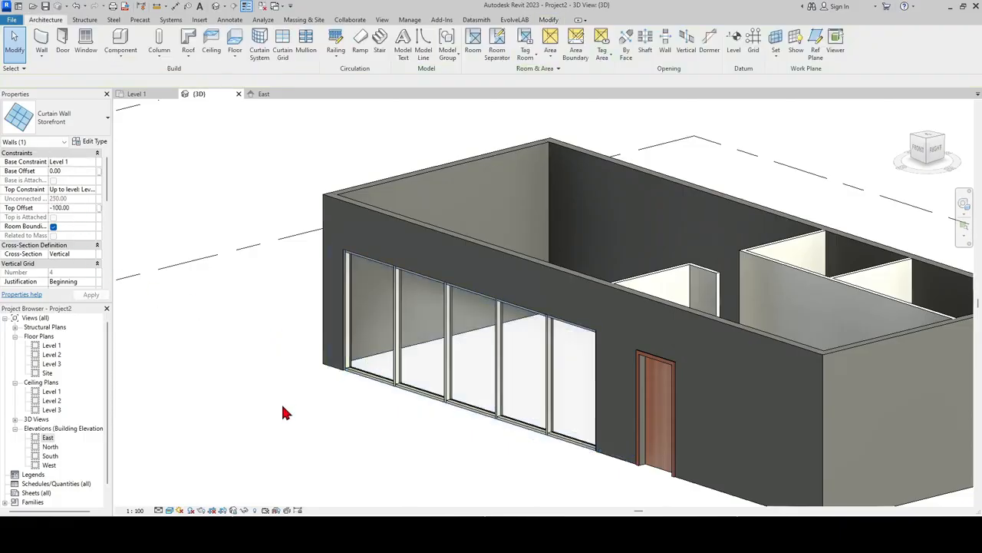
{"action": "middle_click_drag", "start_coordinate": [311, 423], "coordinate": [538, 469], "text": "shift"}
{"action": "scroll", "coordinate": [579, 372], "scroll_direction": "down", "scroll_amount": 2}
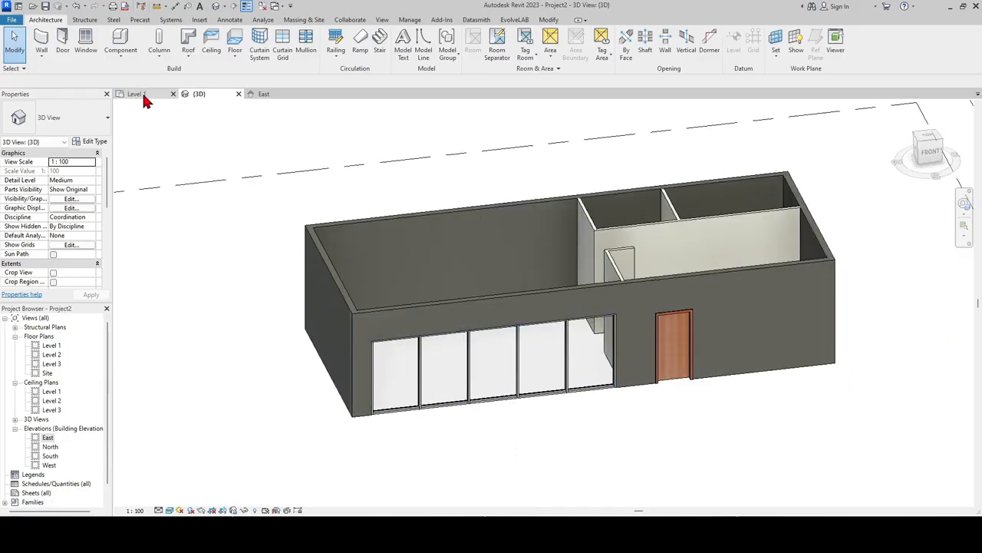
Return to the Level 1 floor plan and show the whole house plan.
{"action": "left_click", "coordinate": [150, 92]}
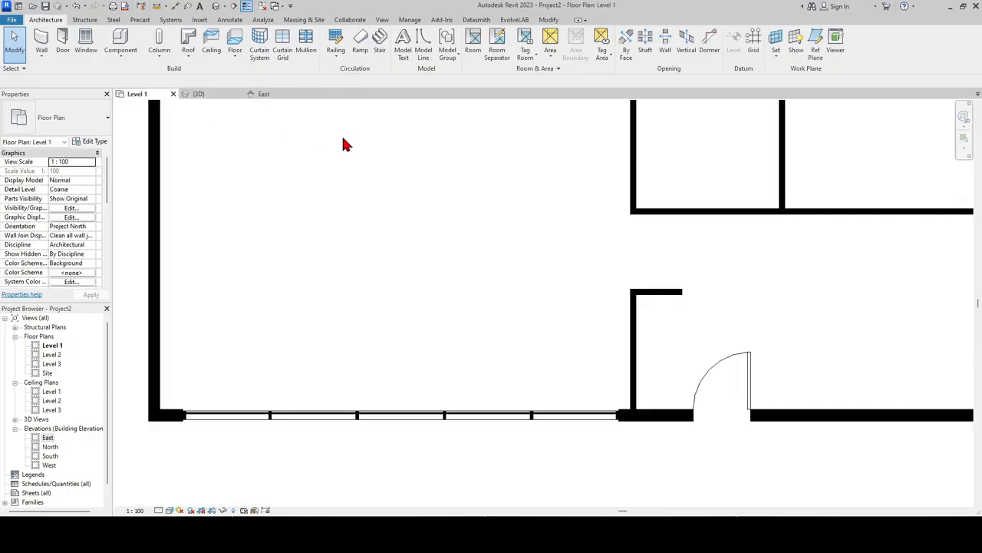
{"action": "scroll", "coordinate": [460, 199], "scroll_direction": "down", "scroll_amount": 2}
{"action": "middle_click_drag", "start_coordinate": [486, 258], "coordinate": [491, 314]}
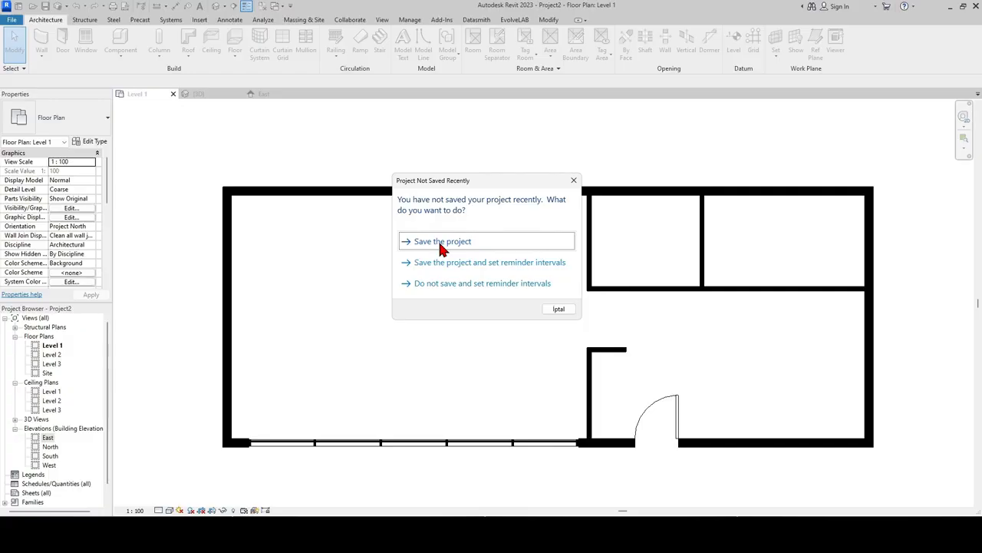
Save the project to the desktop as Test Project, keeping a maximum of 20 backups.
{"action": "left_click", "coordinate": [440, 244]}
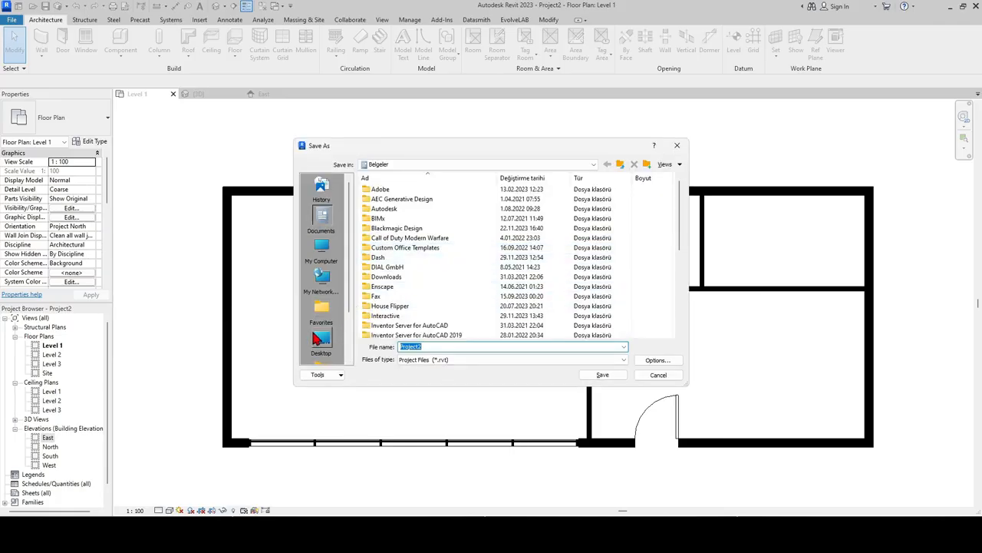
{"action": "left_click", "coordinate": [317, 342]}
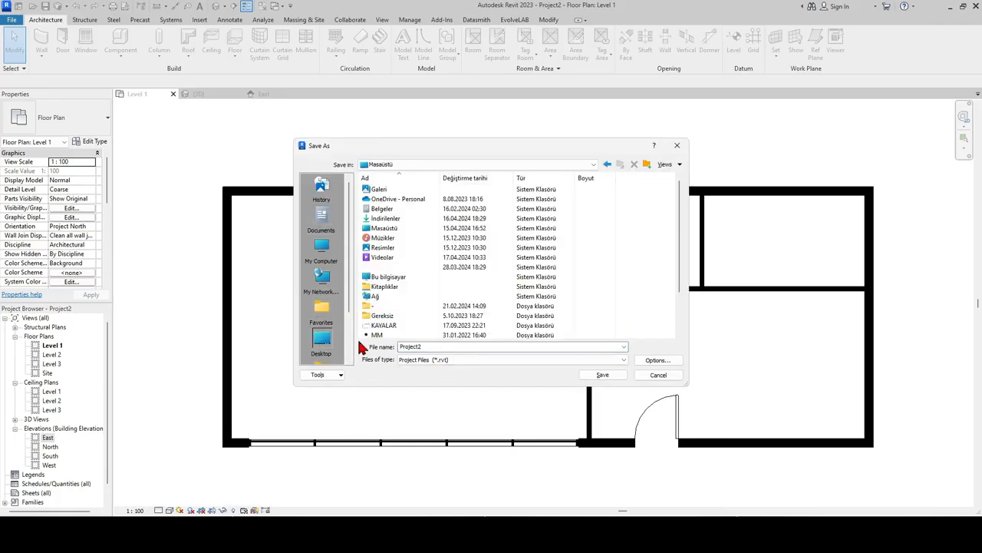
{"action": "left_click", "coordinate": [646, 361]}
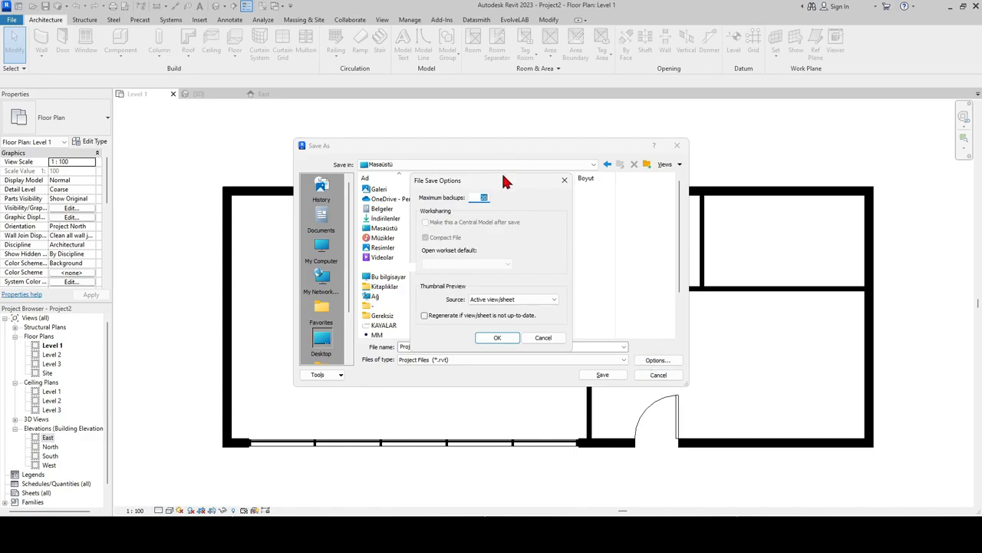
{"action": "left_click_drag", "start_coordinate": [505, 181], "coordinate": [452, 181]}
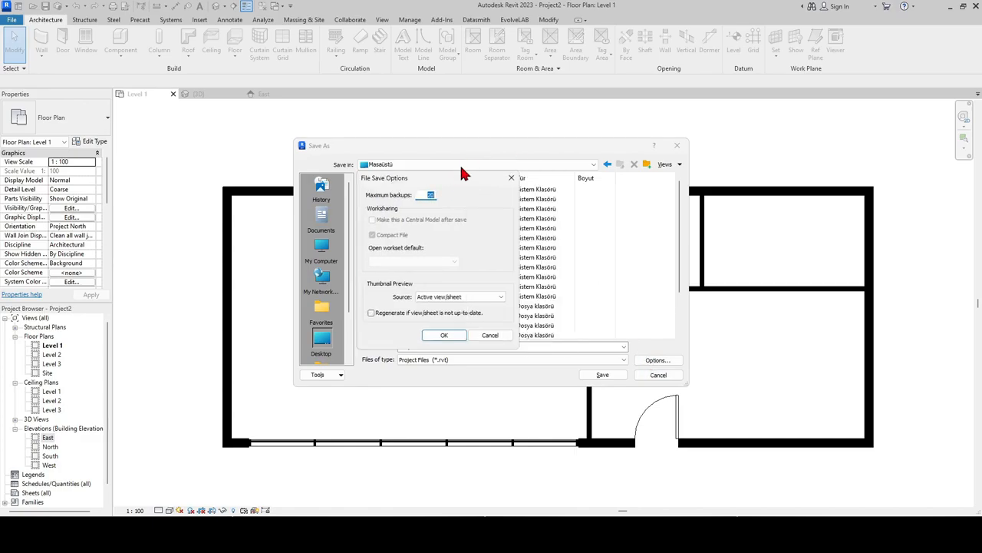
{"action": "double_click", "coordinate": [429, 195]}
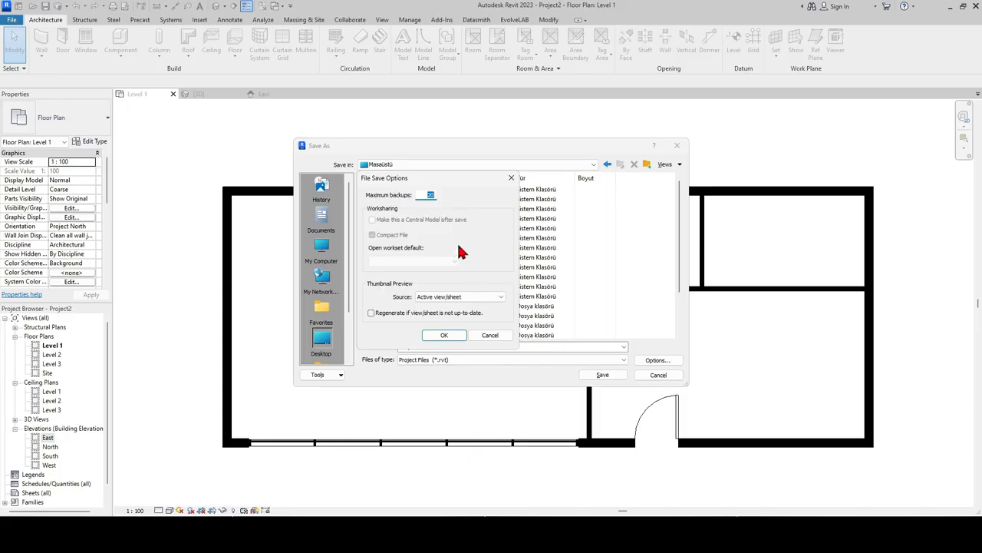
{"action": "left_click", "coordinate": [449, 336]}
{"action": "left_click", "coordinate": [448, 346]}
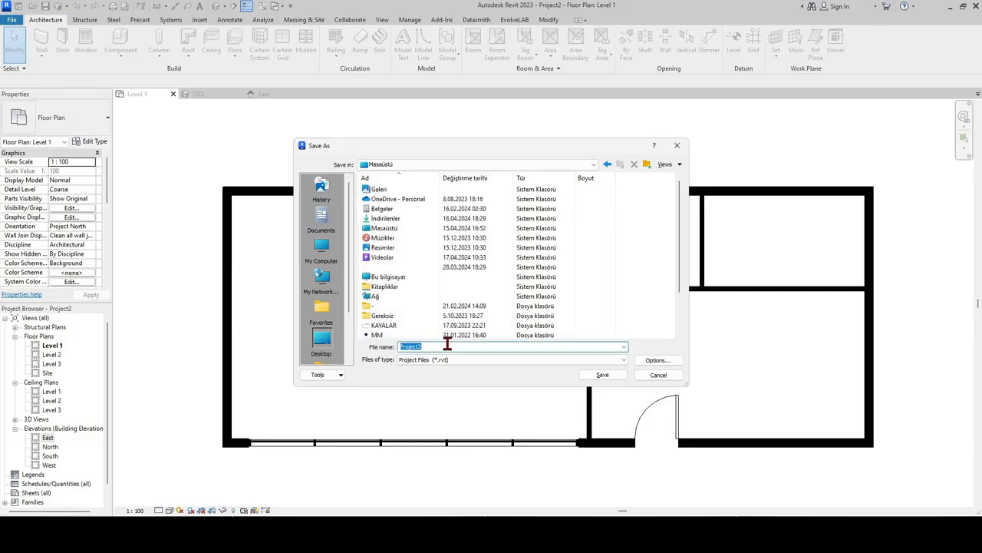
{"action": "type", "text": "Test P"}
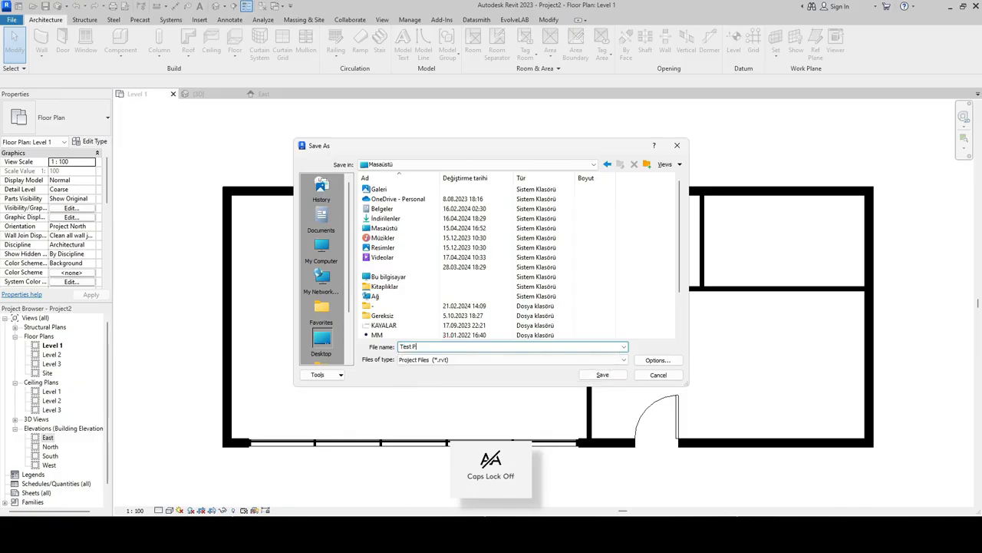
{"action": "left_click", "coordinate": [611, 373]}
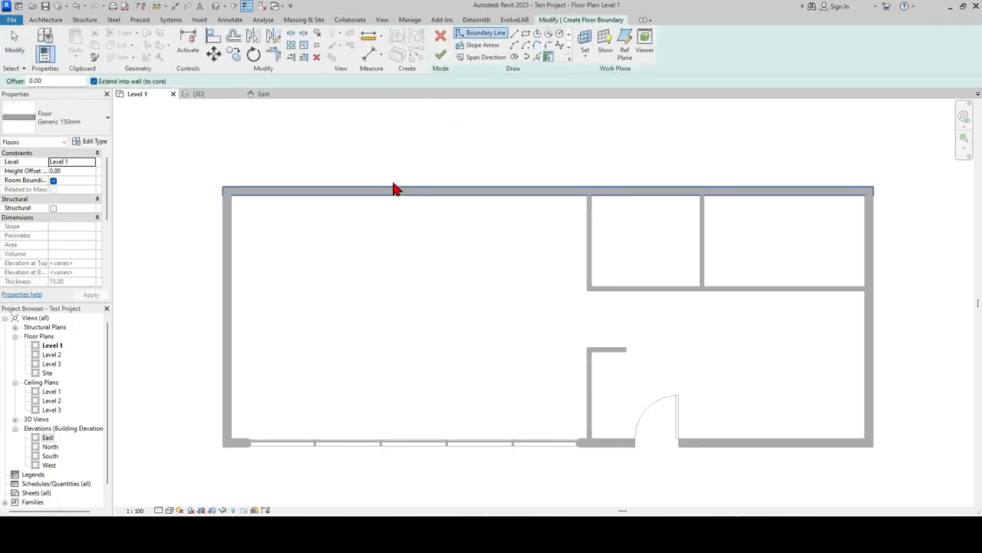
Create a Generic 150mm floor on Level 1 from a rectangular boundary along the exterior walls' outer faces, finishing the sketch in the 3D view.
{"action": "left_click", "coordinate": [440, 36]}
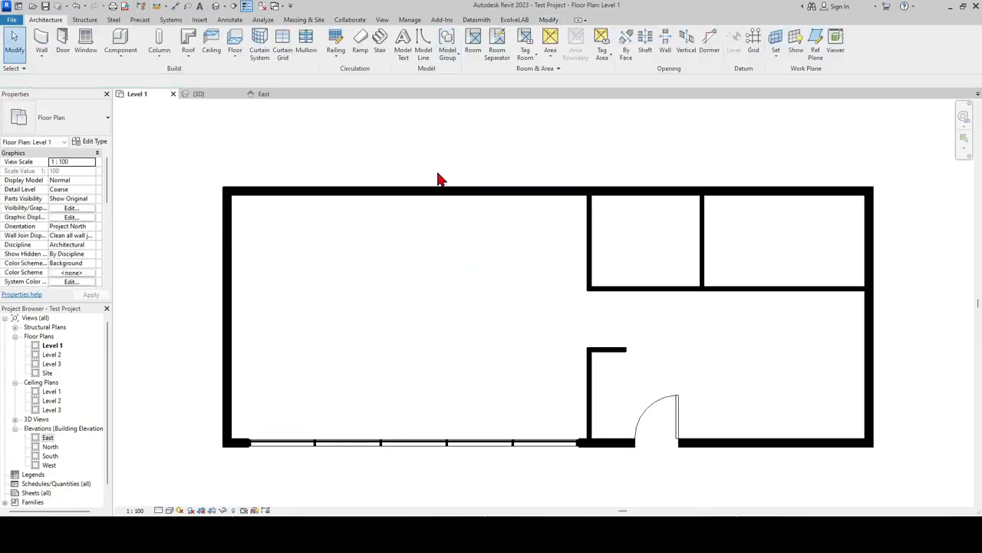
{"action": "middle_click_drag", "start_coordinate": [437, 172], "coordinate": [439, 178]}
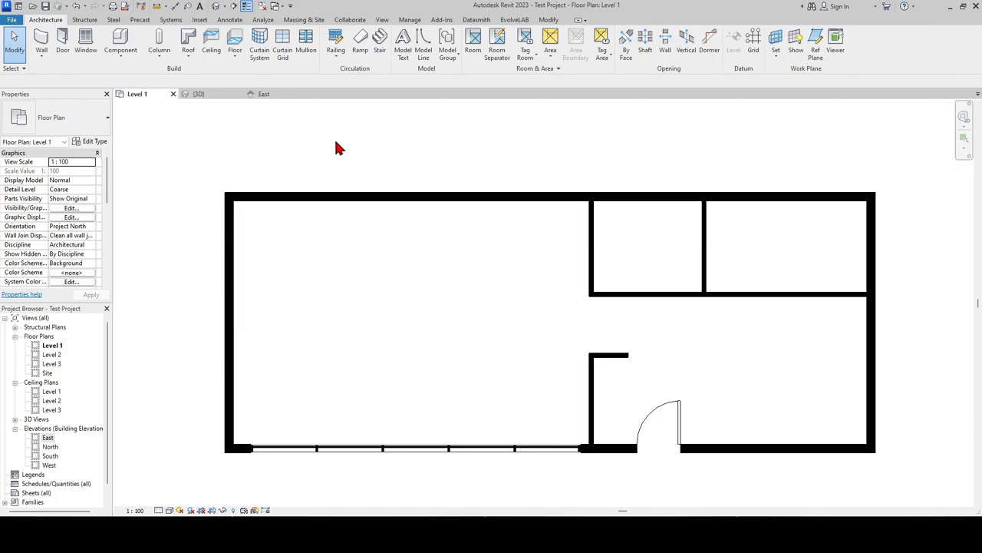
{"action": "key", "text": "f"}
{"action": "key", "text": "l"}
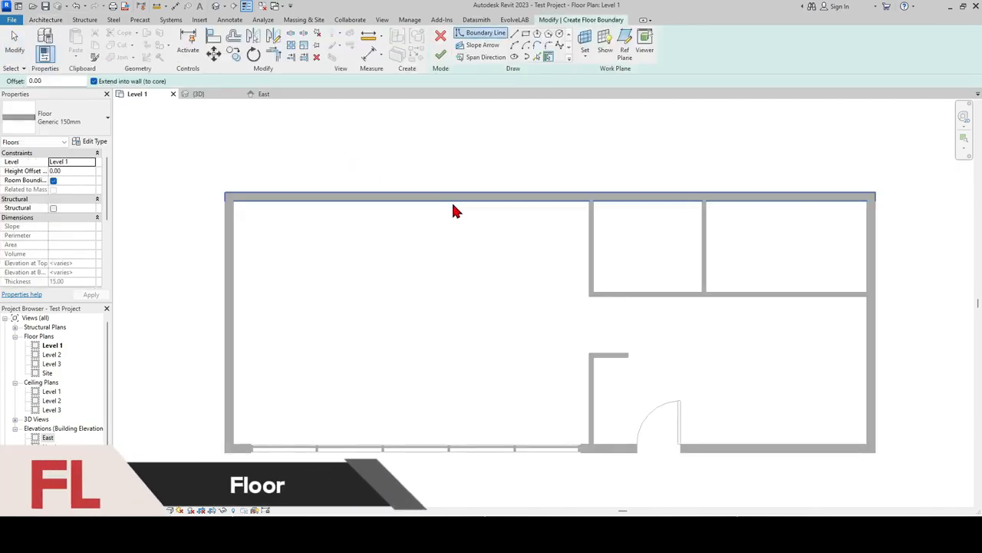
{"action": "left_click", "coordinate": [526, 39]}
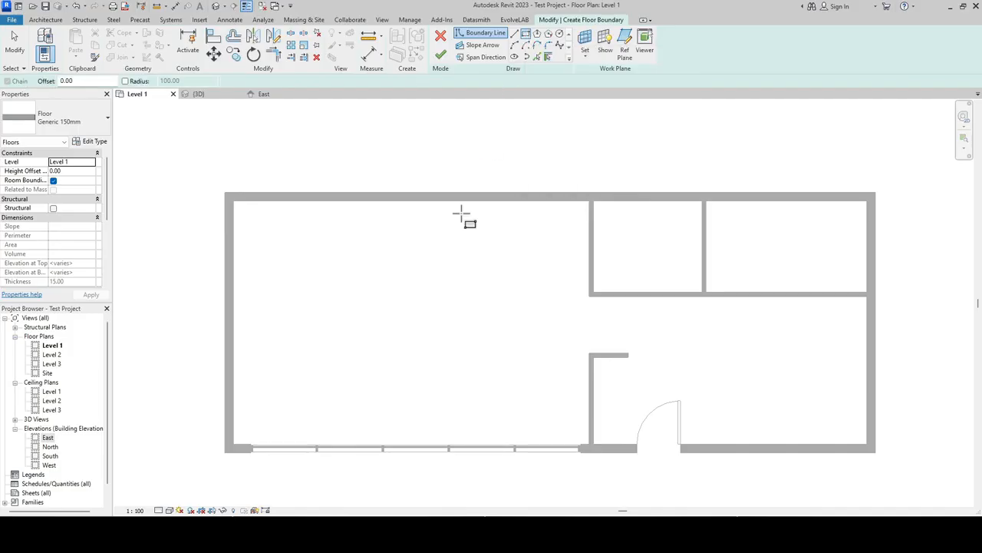
{"action": "left_click", "coordinate": [224, 191]}
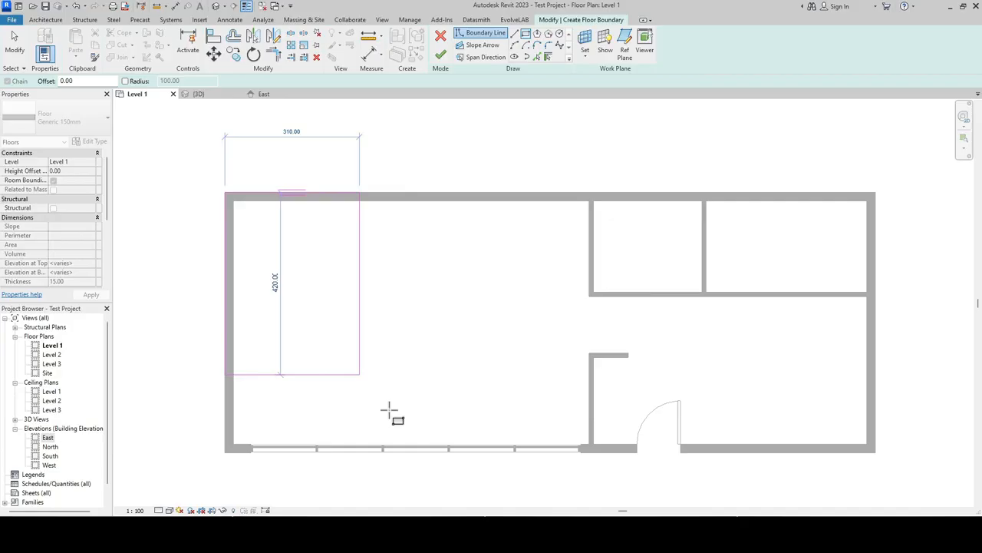
{"action": "left_click", "coordinate": [876, 452]}
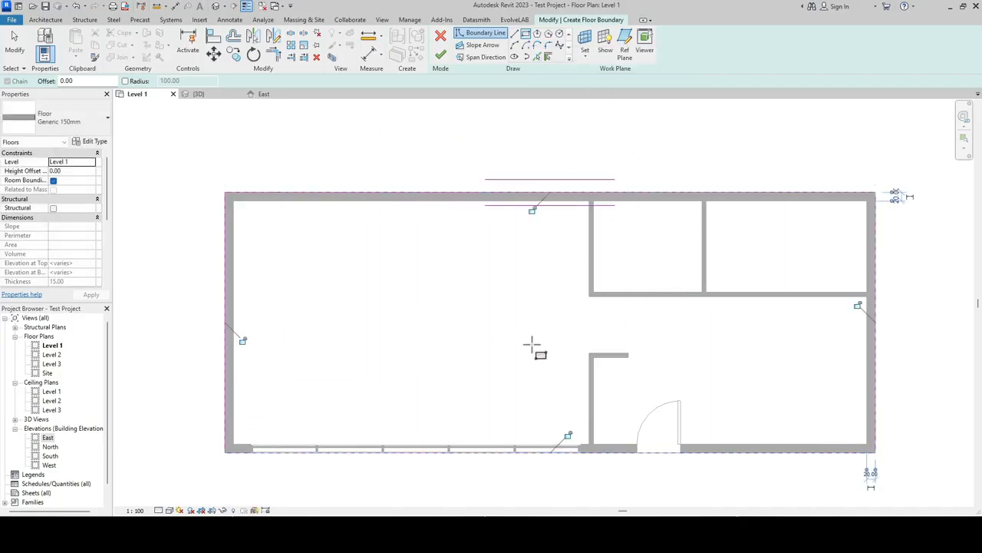
{"action": "middle_click_drag", "start_coordinate": [532, 346], "coordinate": [504, 327]}
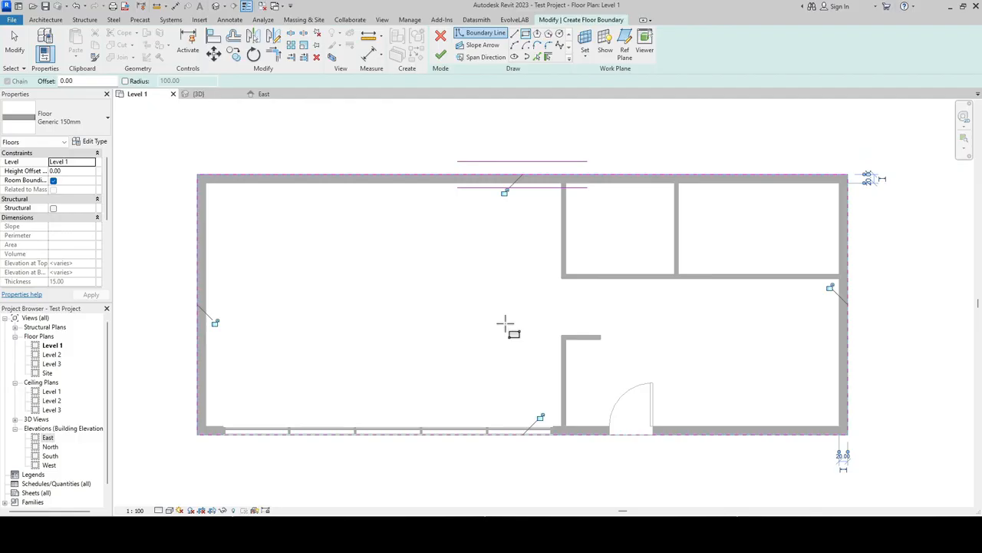
{"action": "left_click", "coordinate": [199, 95]}
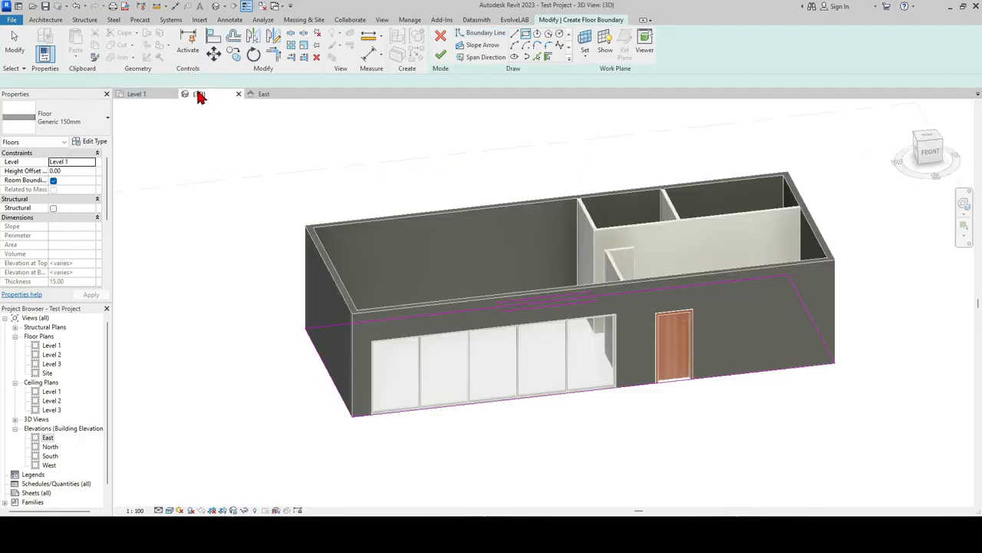
{"action": "left_click", "coordinate": [440, 60]}
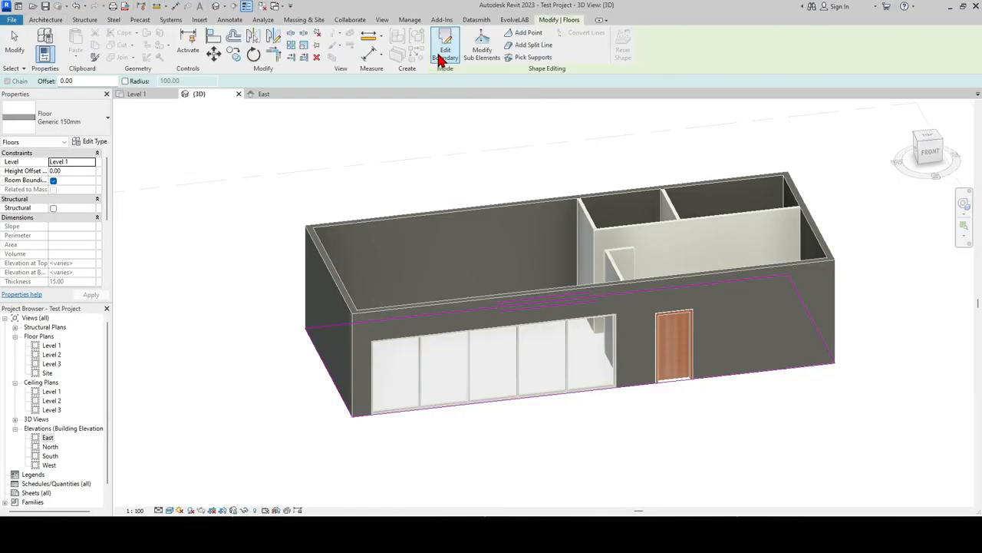
Create a new material for the structure layer of the front wall's Generic - 200mm type.
{"action": "left_click", "coordinate": [730, 445]}
{"action": "middle_click_drag", "start_coordinate": [729, 444], "coordinate": [556, 392], "text": "shift"}
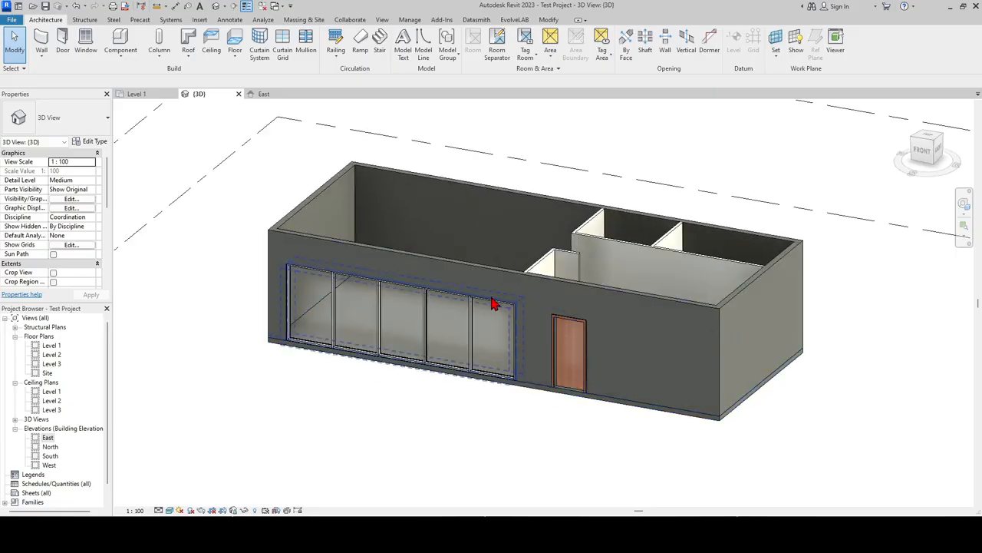
{"action": "left_click", "coordinate": [443, 268]}
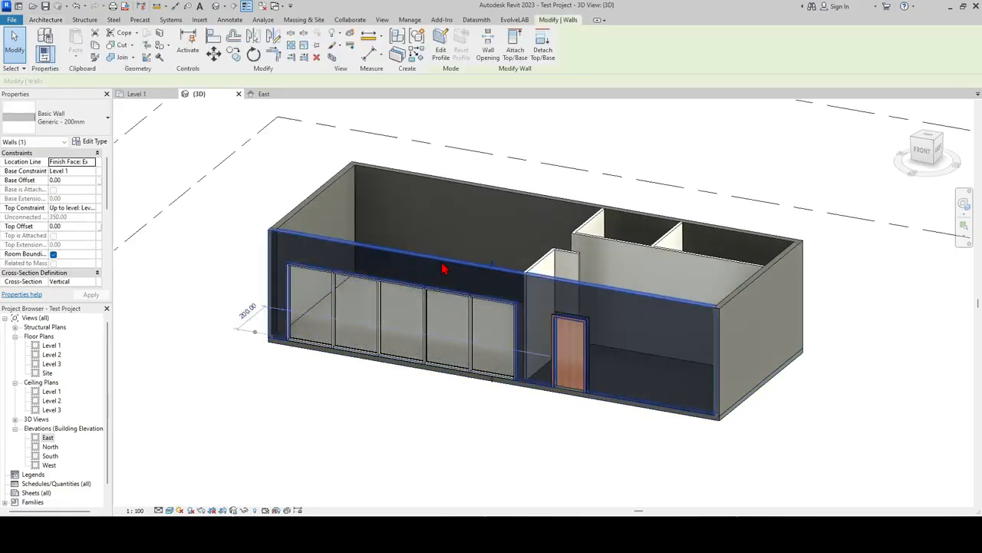
{"action": "left_click", "coordinate": [95, 142]}
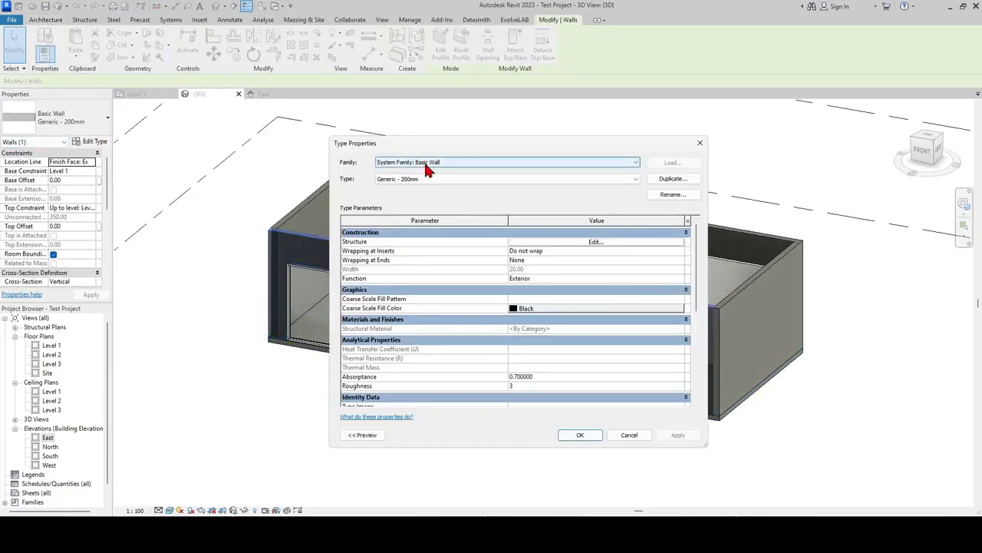
{"action": "left_click", "coordinate": [585, 243]}
{"action": "left_click", "coordinate": [488, 239]}
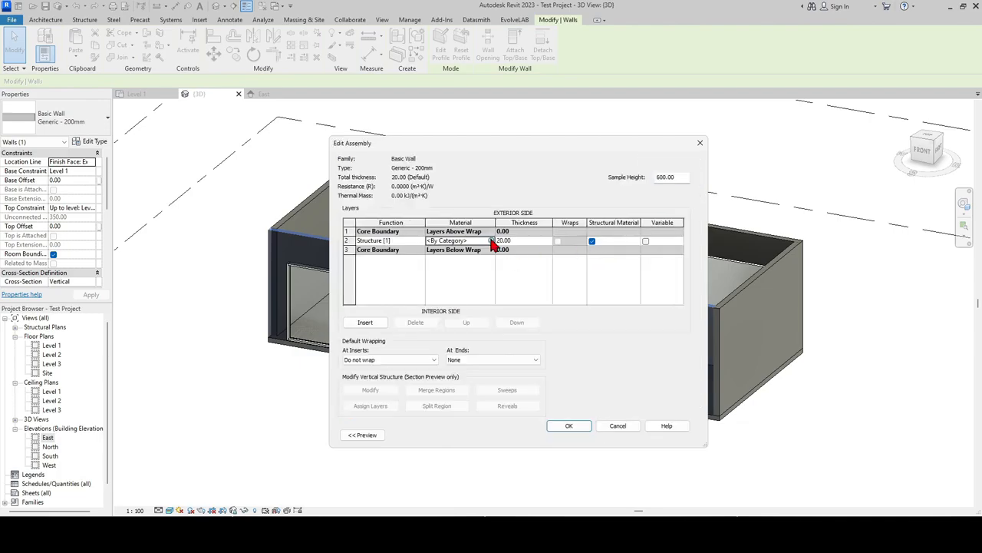
{"action": "left_click", "coordinate": [489, 238]}
{"action": "left_click", "coordinate": [330, 396]}
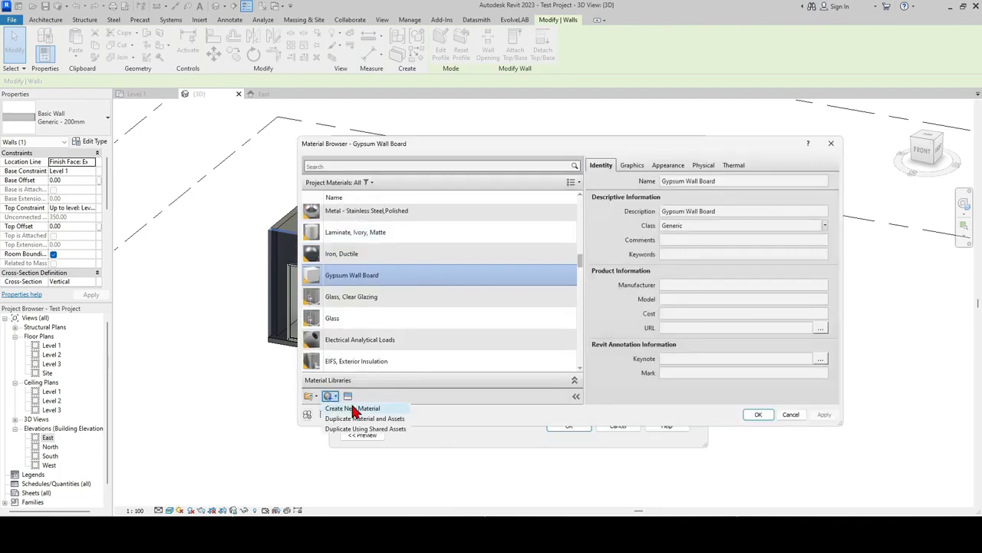
{"action": "left_click", "coordinate": [358, 406]}
Find the Gray matte wall paint appearance by searching the assets for grey, and assign it to the new material.
{"action": "left_click", "coordinate": [347, 395]}
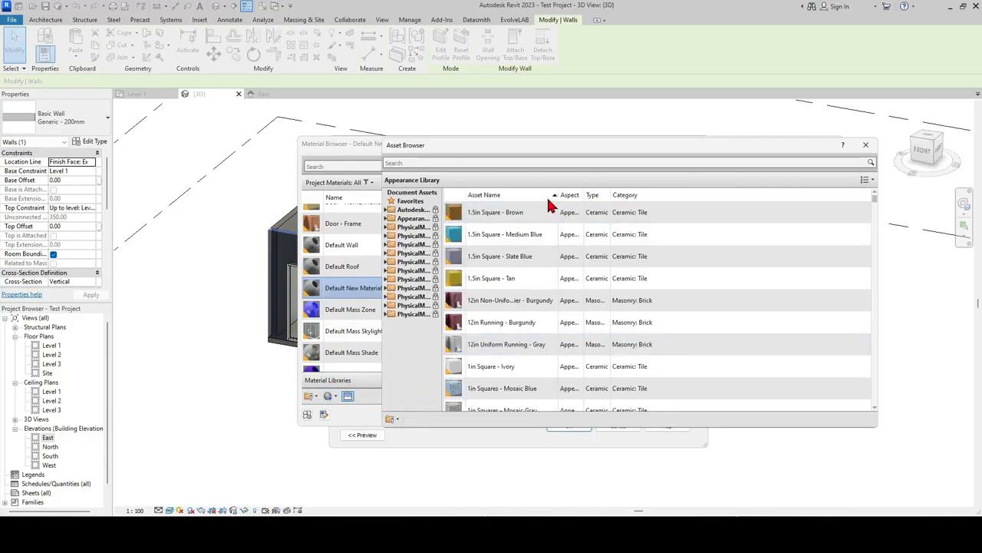
{"action": "left_click", "coordinate": [484, 164]}
{"action": "type", "text": "grey"}
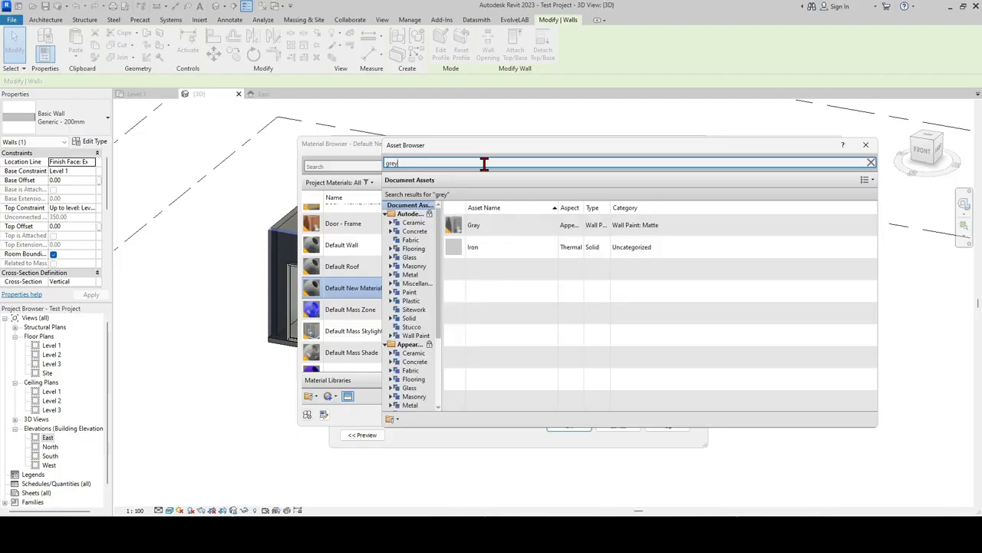
{"action": "mouse_move", "coordinate": [532, 223]}
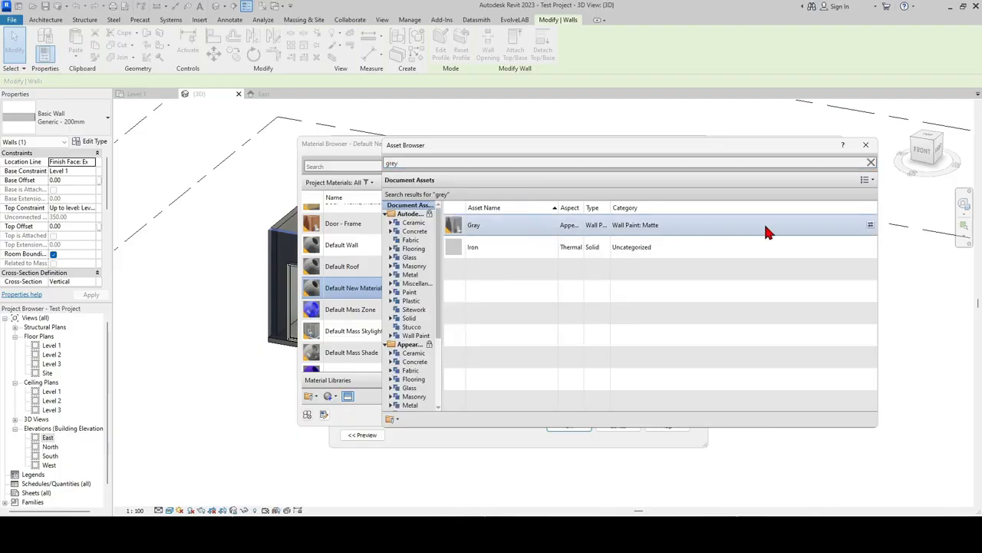
{"action": "left_click", "coordinate": [872, 228]}
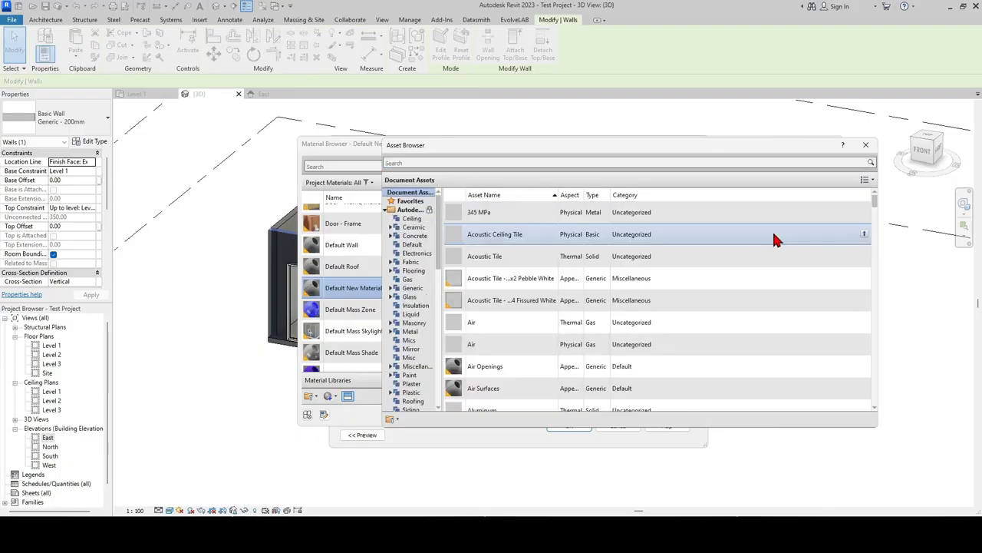
{"action": "left_click", "coordinate": [865, 144]}
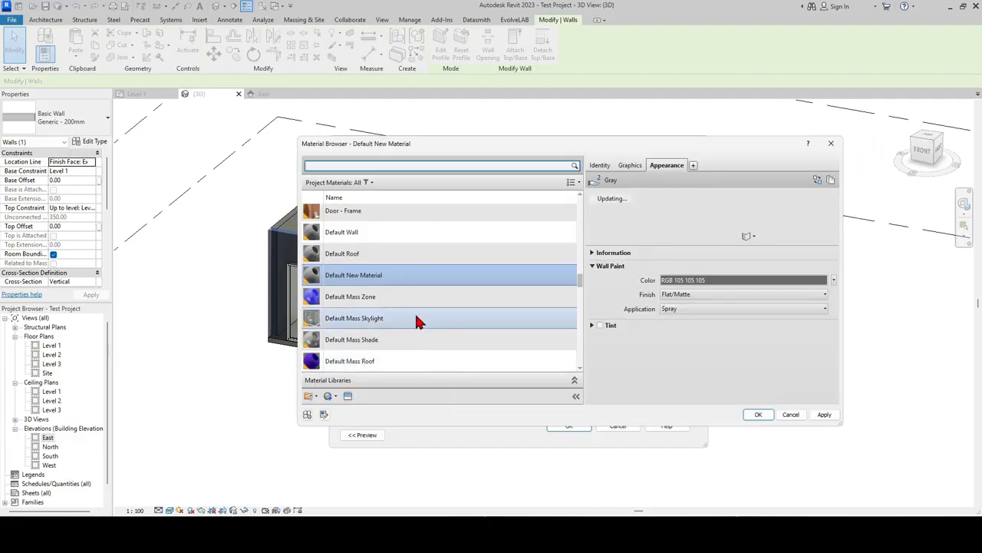
Name the new material grey, apply it to the structure layer of the Generic - 200mm wall type, and deselect the wall.
{"action": "left_click", "coordinate": [616, 165]}
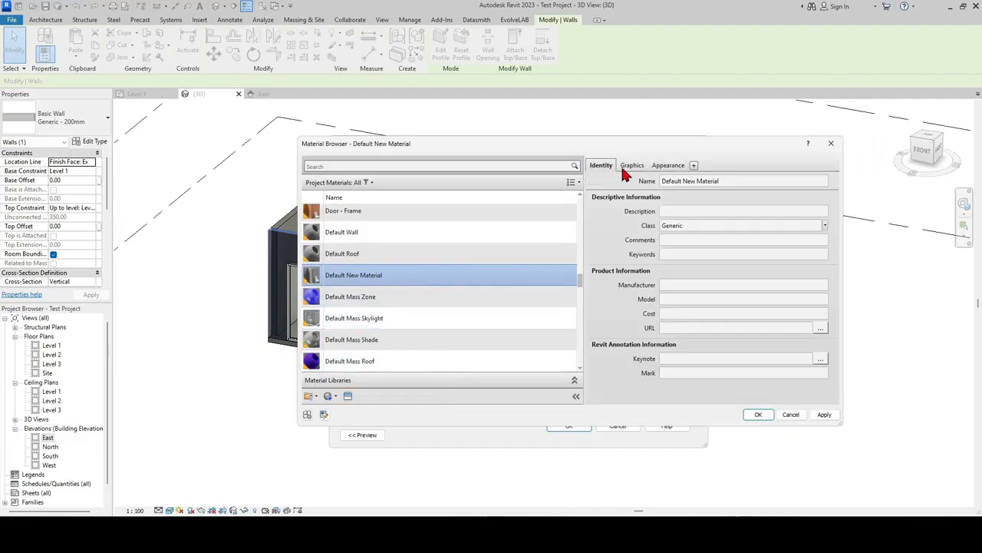
{"action": "triple_click", "coordinate": [699, 181]}
{"action": "type", "text": "grey"}
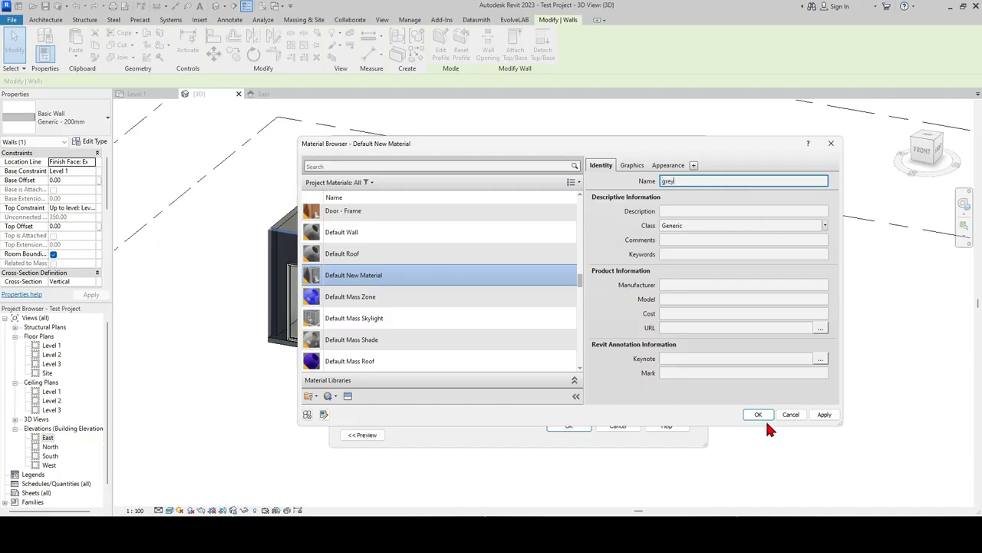
{"action": "left_click", "coordinate": [760, 415]}
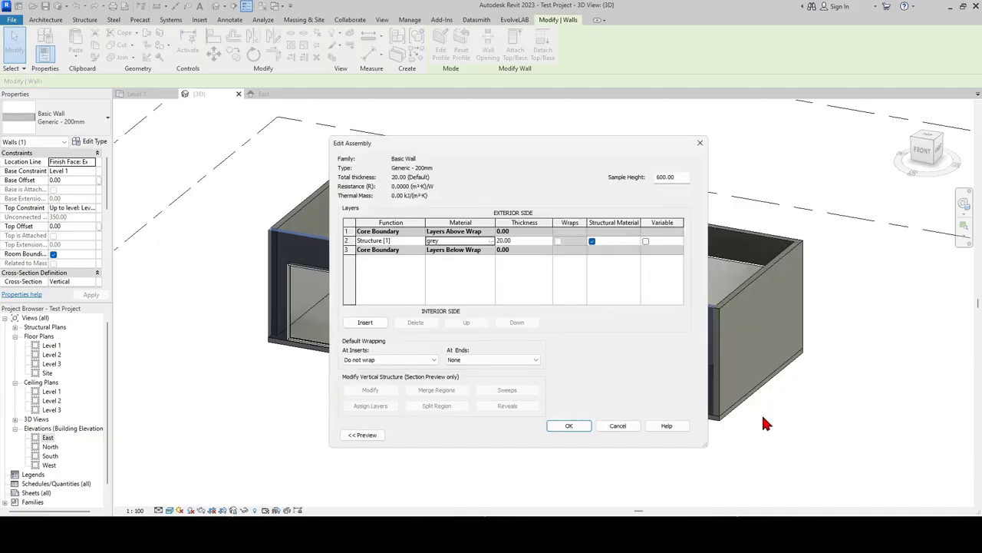
{"action": "left_click", "coordinate": [579, 426]}
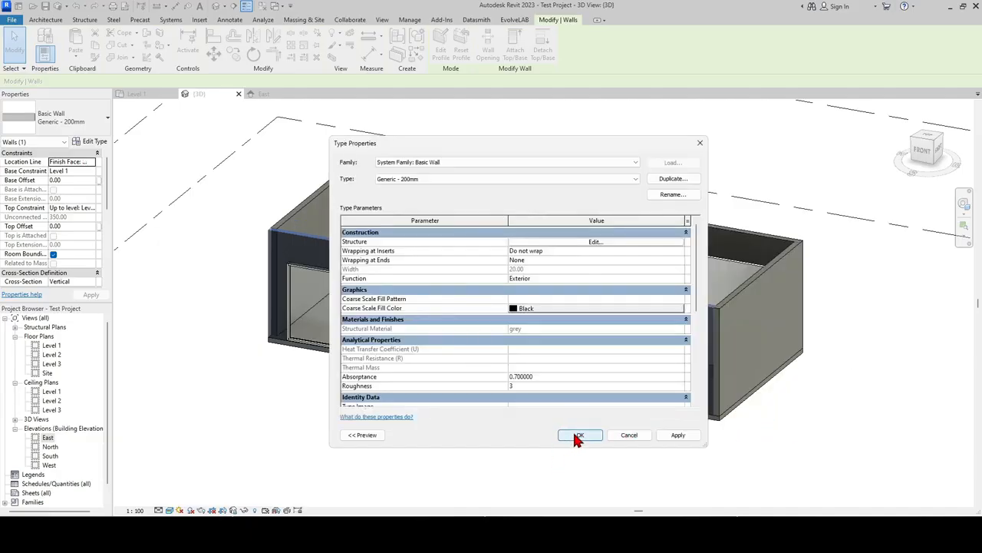
{"action": "left_click", "coordinate": [577, 436]}
{"action": "left_click", "coordinate": [571, 454]}
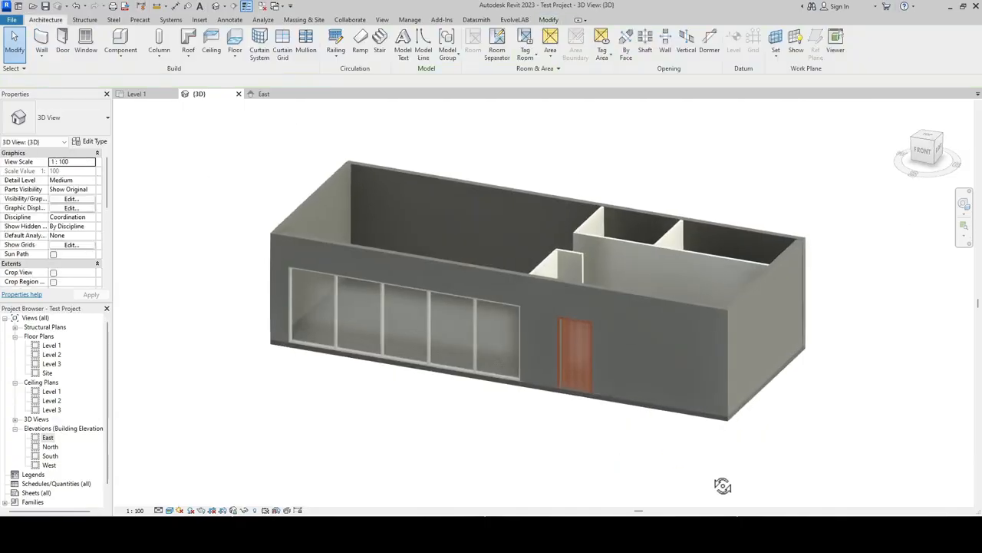
Change the Level 1 floor's type to Standard Timber-Wood Finish and deselect it.
{"action": "middle_click_drag", "start_coordinate": [722, 485], "coordinate": [754, 458], "text": "shift"}
{"action": "left_click", "coordinate": [492, 371]}
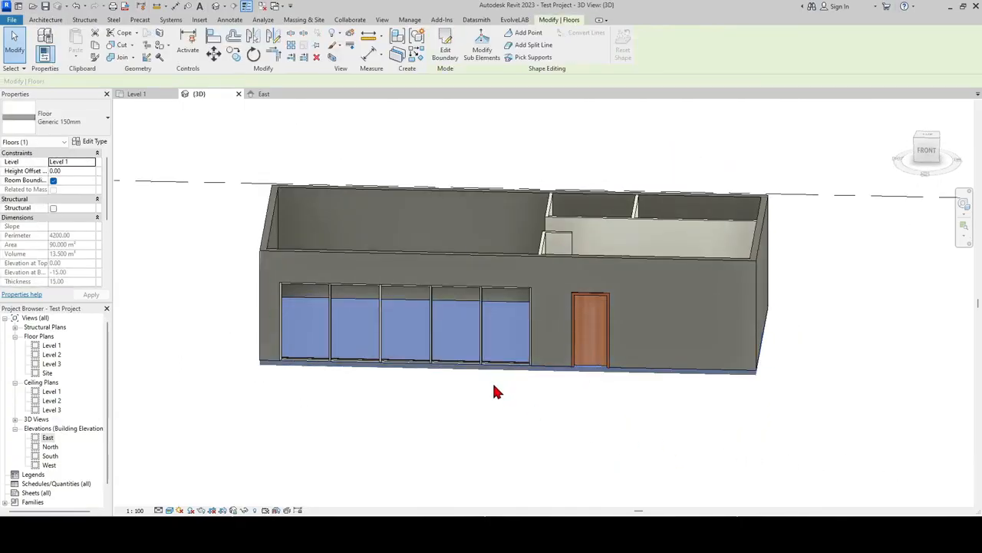
{"action": "left_click", "coordinate": [69, 118]}
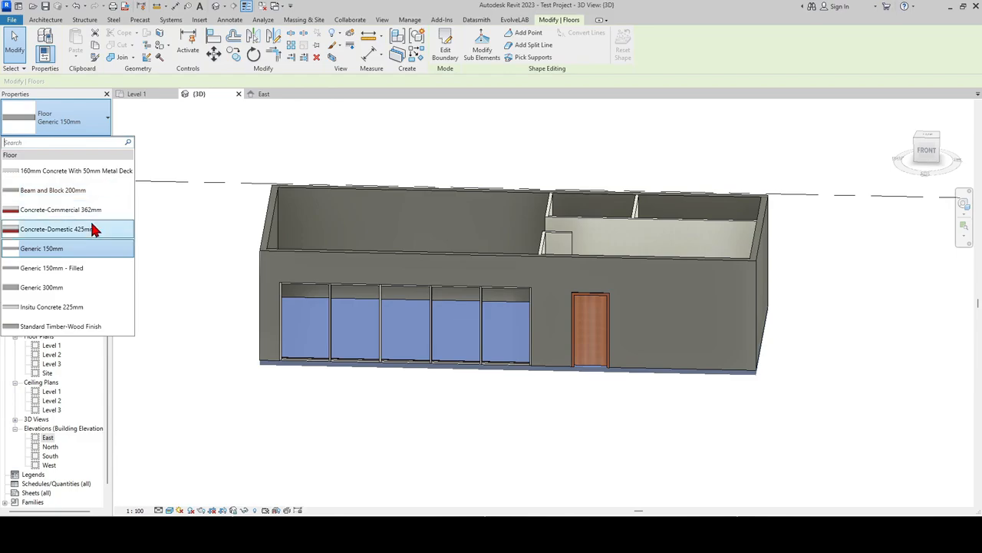
{"action": "left_click", "coordinate": [105, 329]}
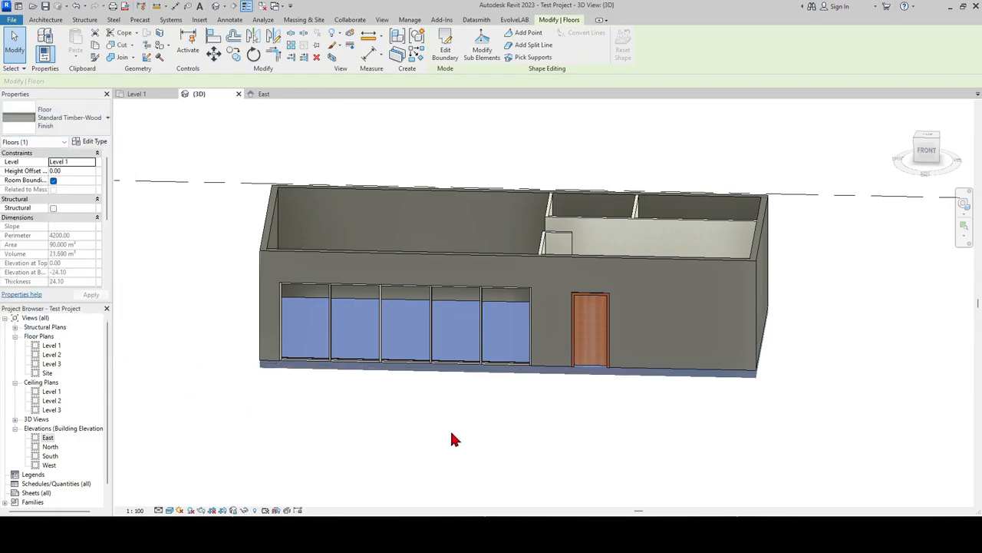
{"action": "left_click", "coordinate": [452, 438]}
{"action": "middle_click_drag", "start_coordinate": [550, 438], "coordinate": [651, 394], "text": "shift"}
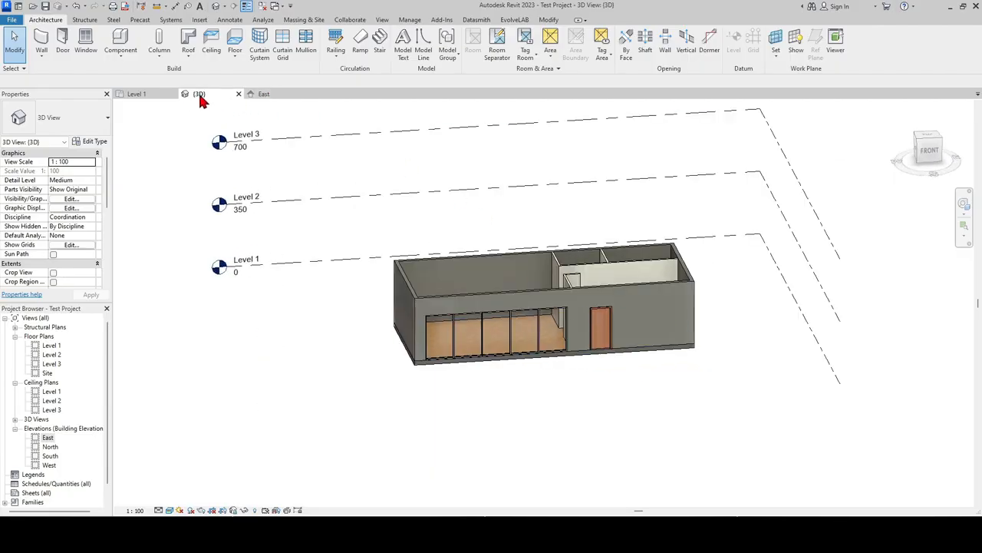
In the Level 1 plan, place two M_Fixed 0406 x 0610mm windows in the east exterior wall, the lower one about 130 cm from the front wall.
{"action": "left_click", "coordinate": [136, 93]}
{"action": "scroll", "coordinate": [537, 282], "scroll_direction": "down", "scroll_amount": 1}
{"action": "middle_click_drag", "start_coordinate": [516, 285], "coordinate": [517, 284]}
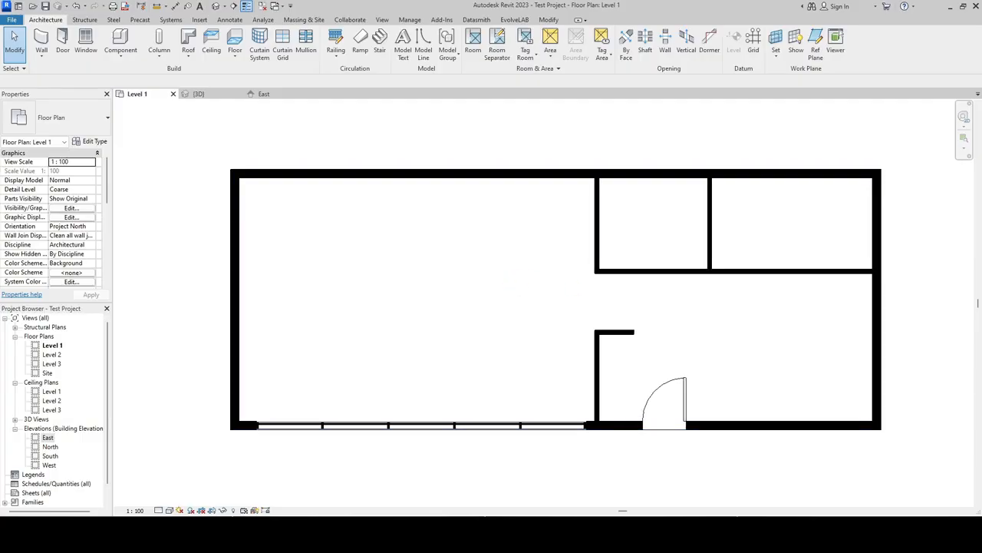
{"action": "middle_click_drag", "start_coordinate": [579, 263], "coordinate": [570, 278]}
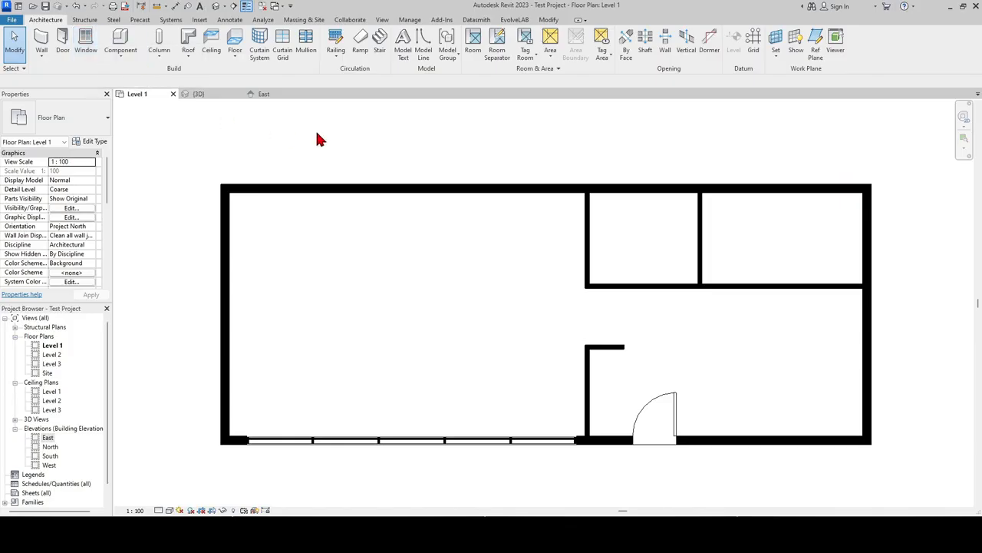
{"action": "key", "text": "w"}
{"action": "key", "text": "n"}
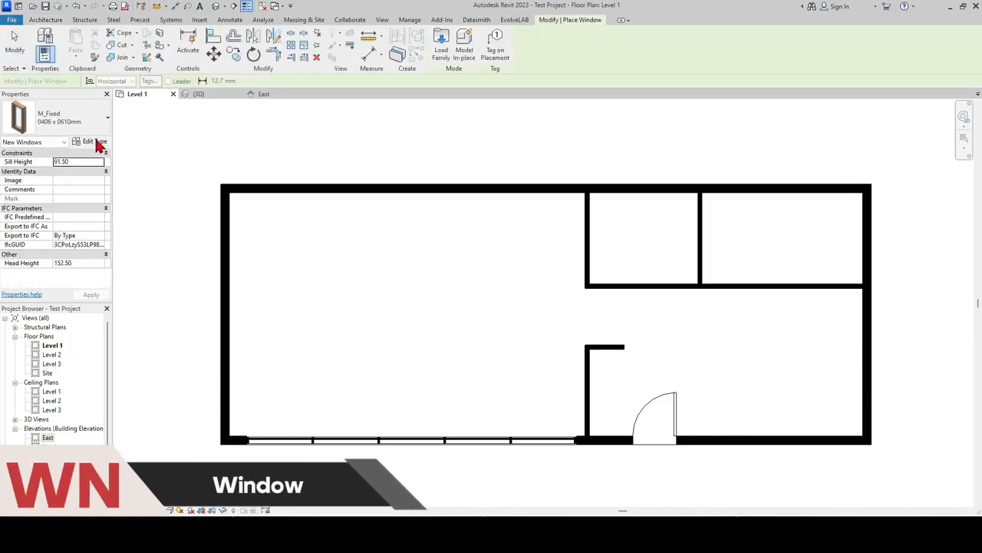
{"action": "left_click", "coordinate": [62, 127]}
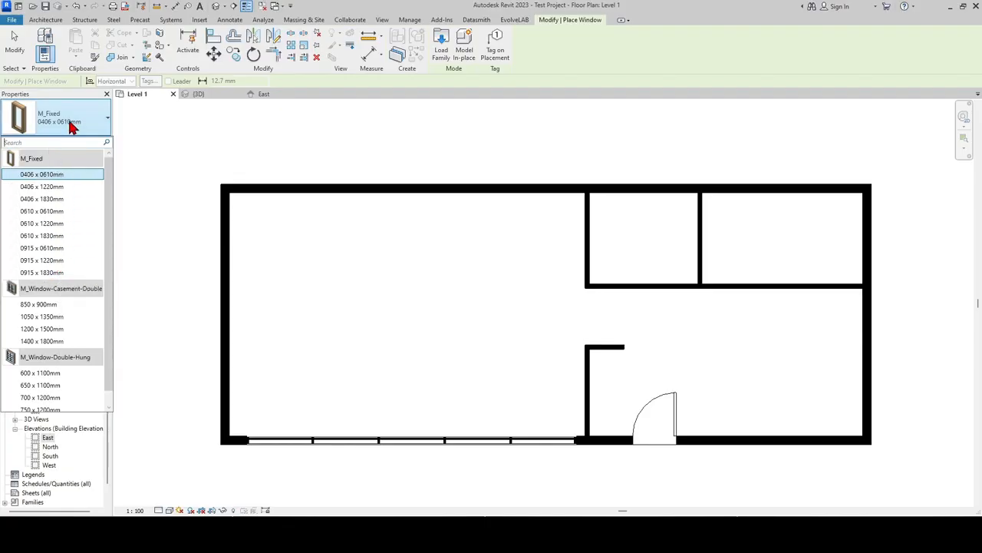
{"action": "left_click", "coordinate": [62, 175]}
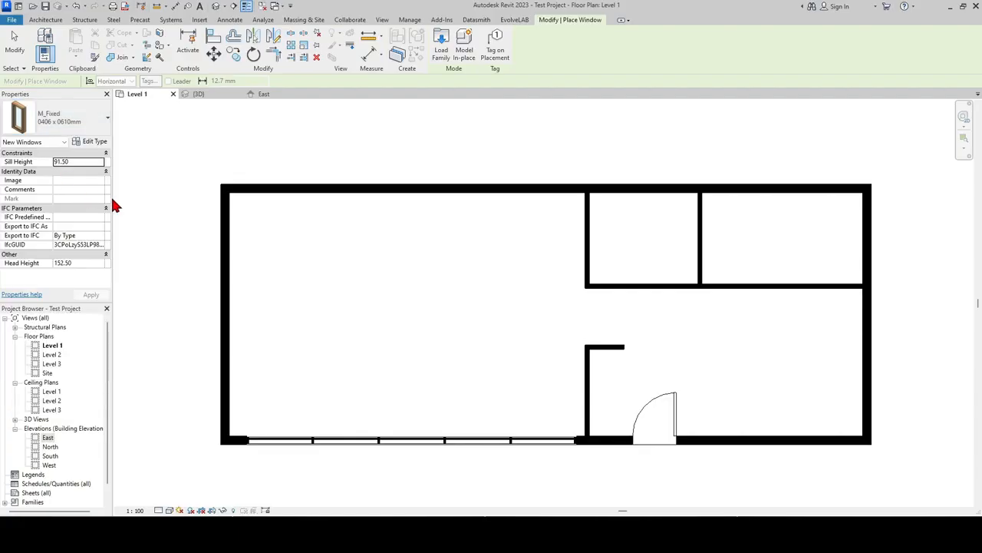
{"action": "scroll", "coordinate": [872, 366], "scroll_direction": "up", "scroll_amount": 2}
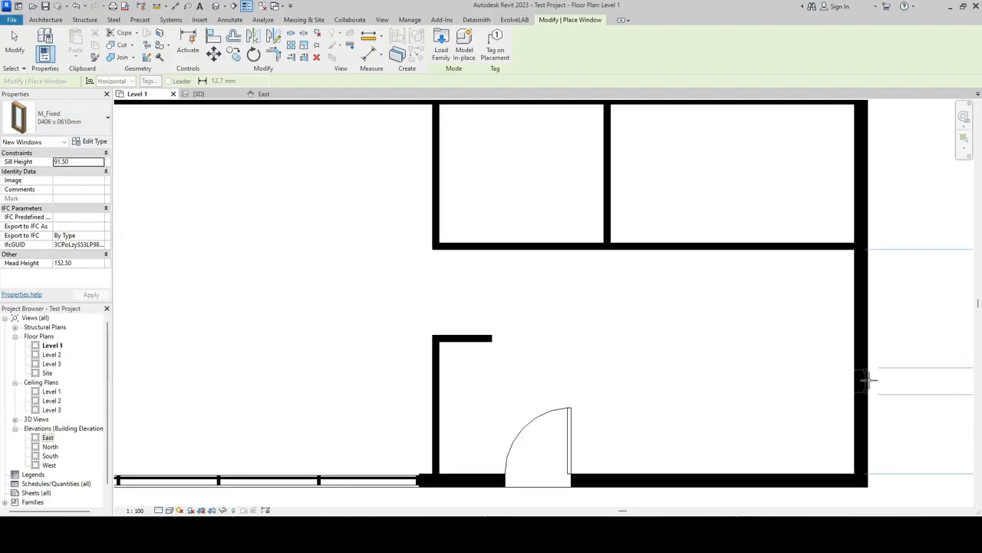
{"action": "left_click", "coordinate": [868, 375]}
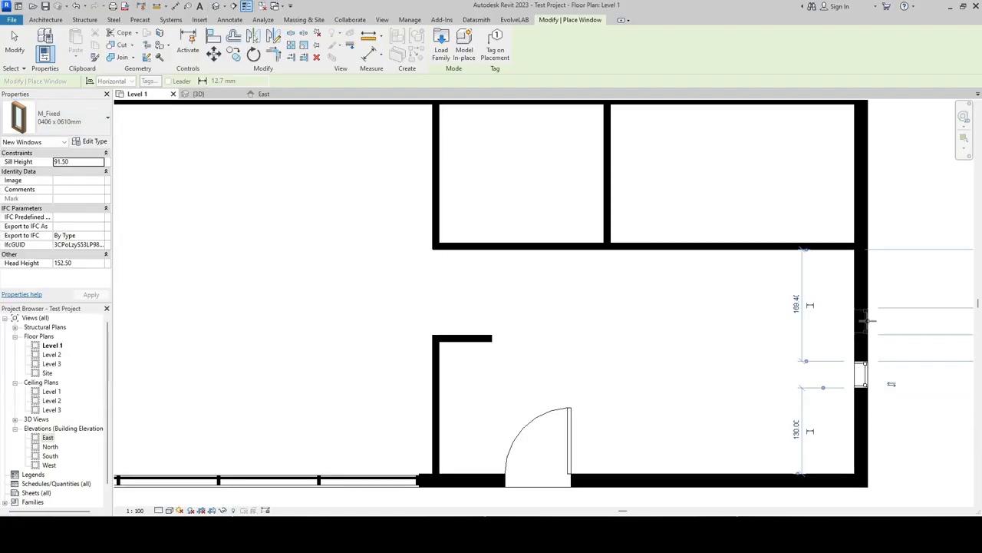
{"action": "left_click", "coordinate": [868, 321]}
{"action": "scroll", "coordinate": [867, 333], "scroll_direction": "up", "scroll_amount": 1}
{"action": "key", "text": "Escape"}
{"action": "key", "text": "Escape"}
Duplicate the type of the lower east-wall window as 70x220 and edit the new type's height and width.
{"action": "scroll", "coordinate": [813, 347], "scroll_direction": "down", "scroll_amount": 1}
{"action": "middle_click_drag", "start_coordinate": [805, 350], "coordinate": [706, 345]}
{"action": "scroll", "coordinate": [798, 376], "scroll_direction": "up", "scroll_amount": 1}
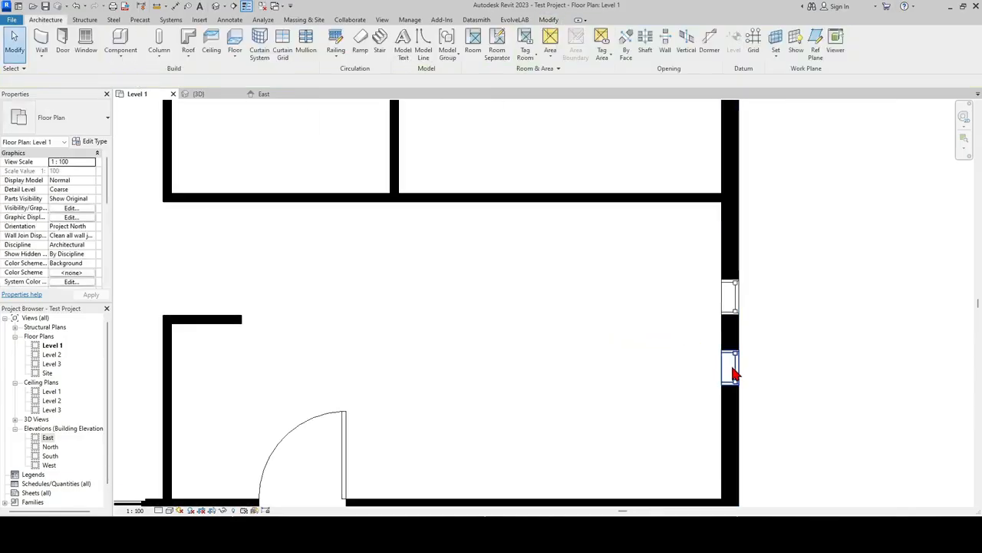
{"action": "left_click", "coordinate": [732, 368]}
{"action": "left_click", "coordinate": [92, 143]}
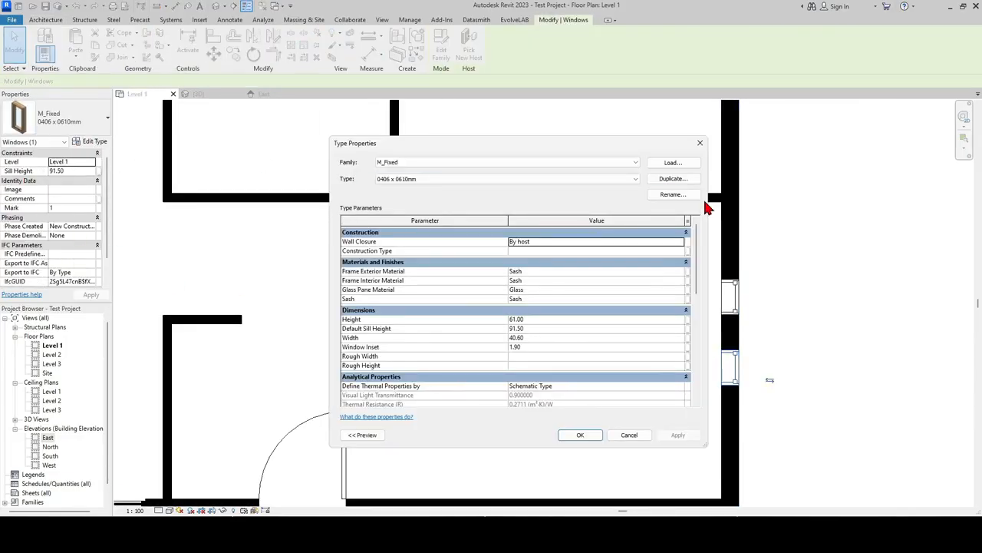
{"action": "left_click", "coordinate": [675, 183]}
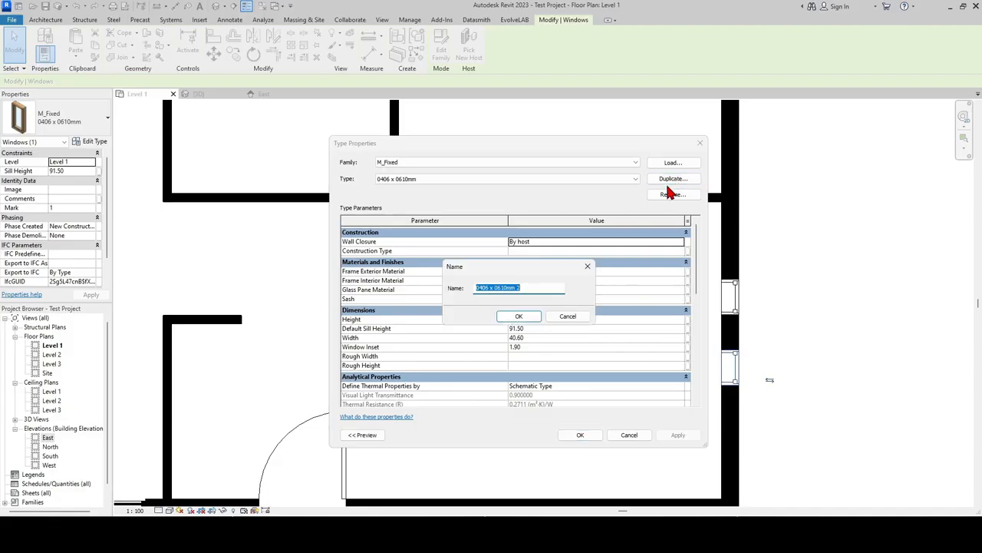
{"action": "type", "text": "70x220"}
{"action": "left_click", "coordinate": [530, 312]}
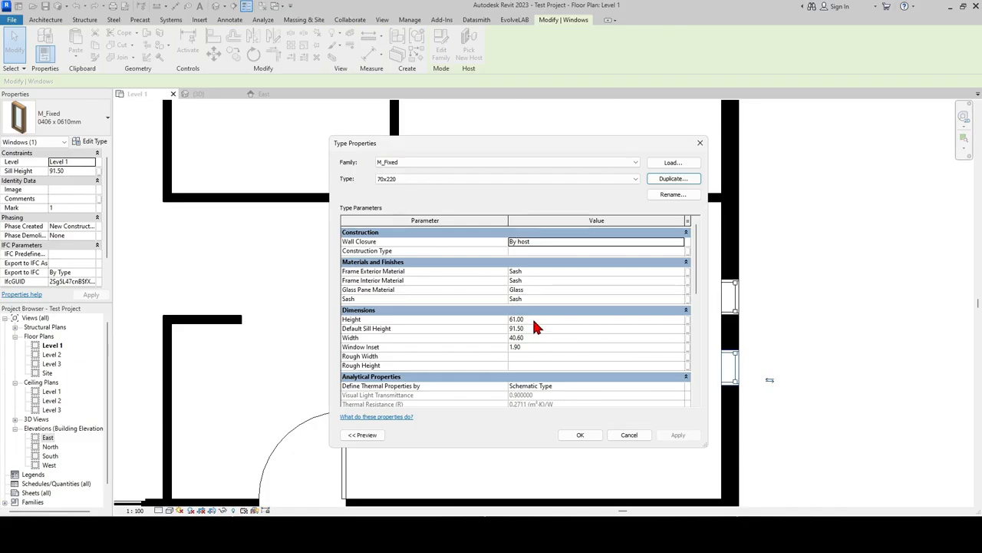
{"action": "left_click", "coordinate": [533, 319]}
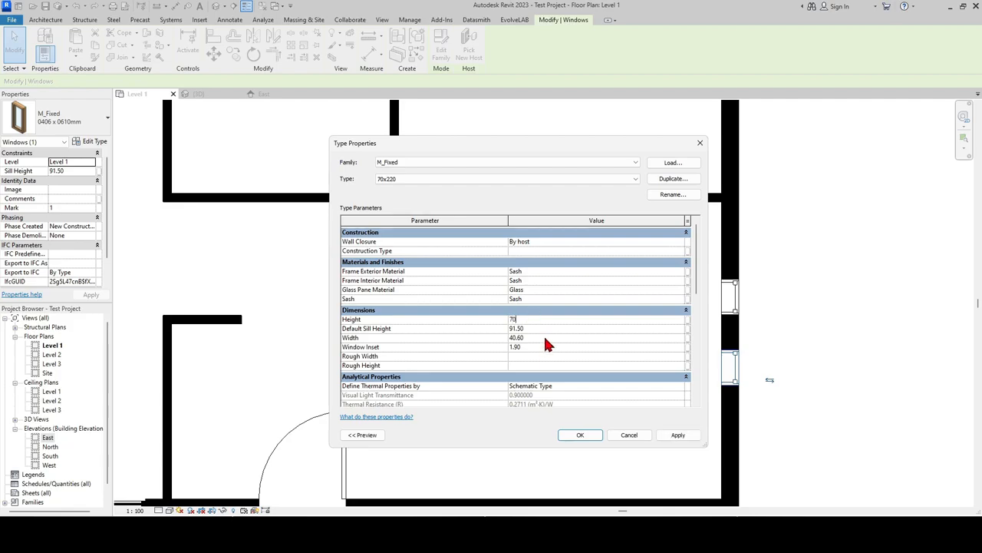
{"action": "left_click", "coordinate": [545, 337]}
{"action": "left_click", "coordinate": [583, 435]}
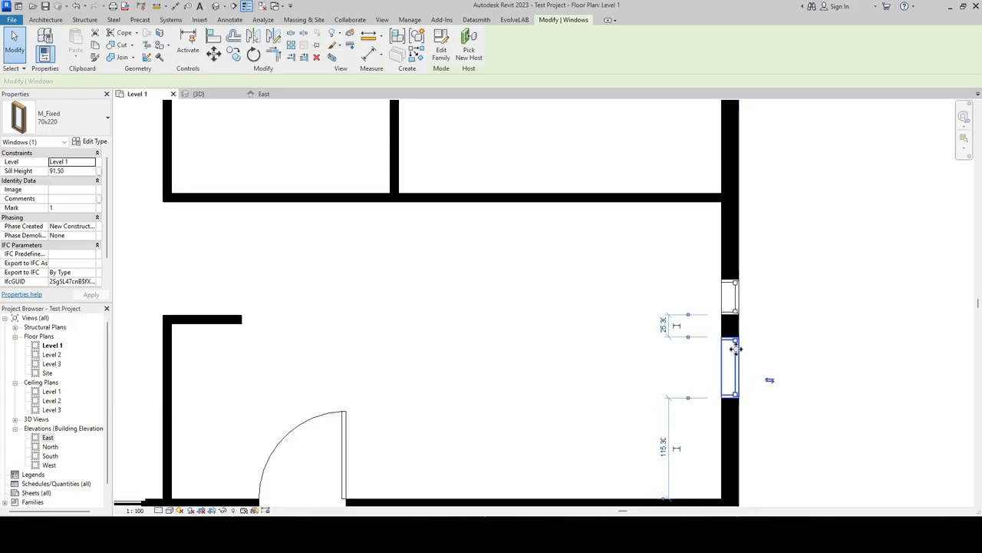
Change the upper east-wall window's type to M_Fixed 70x220.
{"action": "left_click", "coordinate": [794, 331]}
{"action": "left_click", "coordinate": [735, 311]}
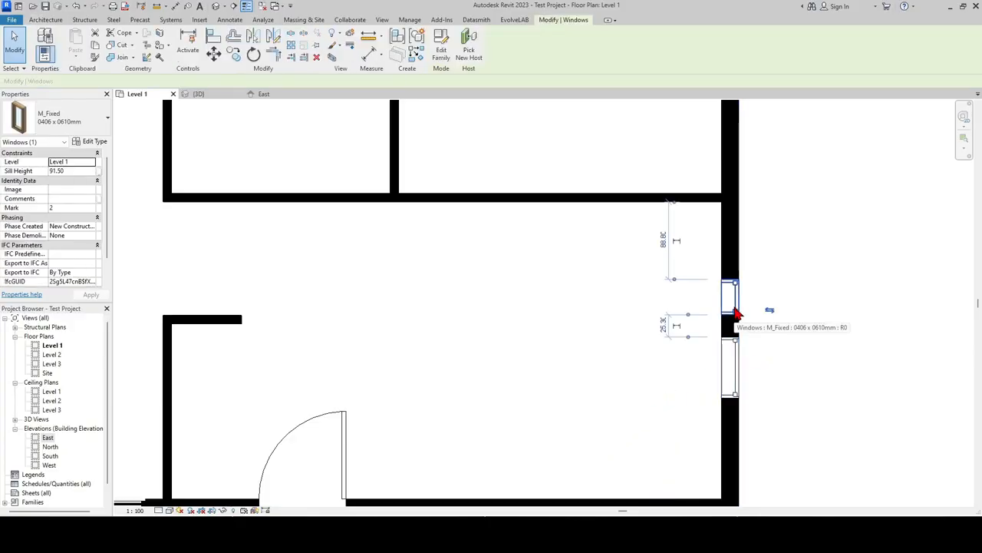
{"action": "left_click", "coordinate": [62, 119]}
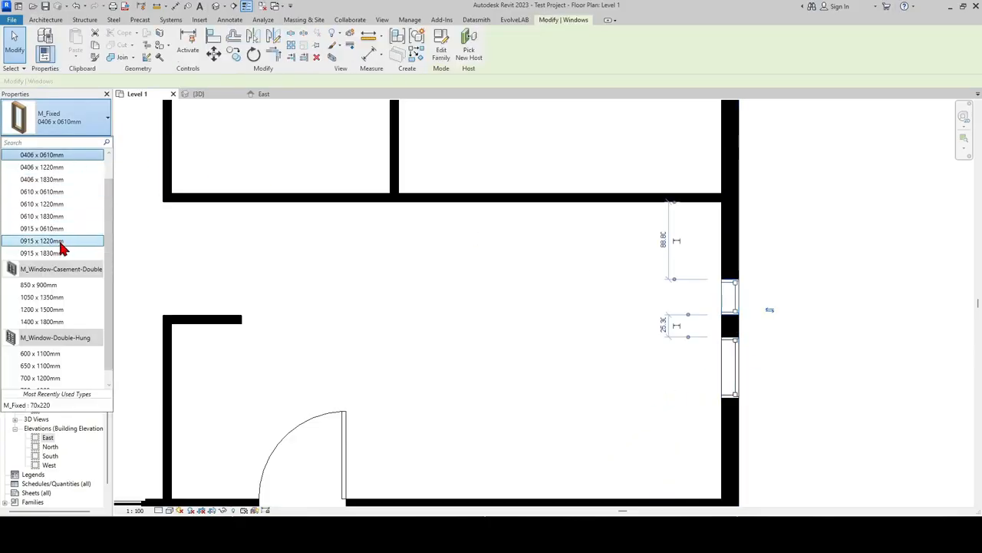
{"action": "scroll", "coordinate": [65, 234], "scroll_direction": "up", "scroll_amount": 2}
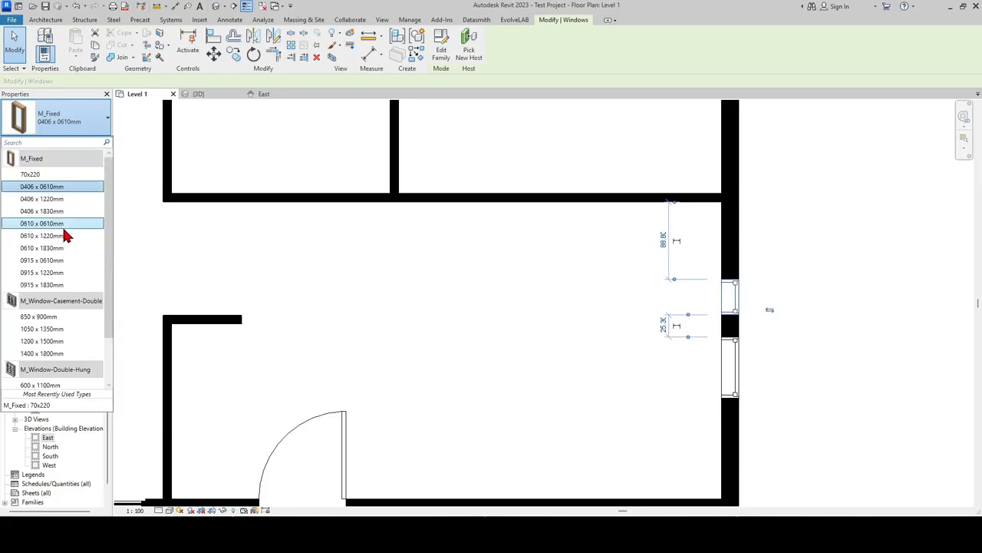
{"action": "left_click", "coordinate": [41, 179]}
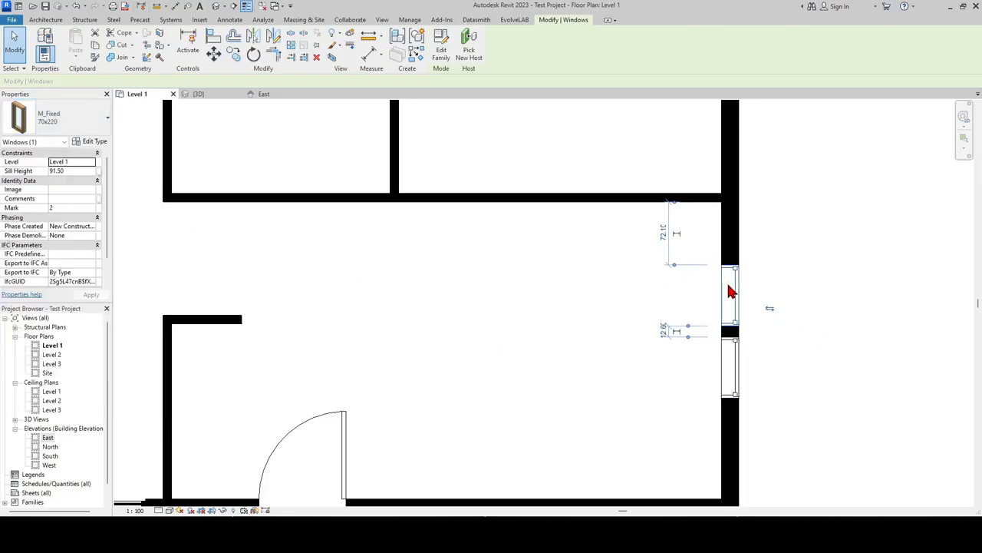
Move the upper east-wall window away from the lower one, set the gap between them to 40 cm, and clear the selection.
{"action": "left_click_drag", "start_coordinate": [730, 292], "coordinate": [730, 281]}
{"action": "left_click", "coordinate": [662, 326]}
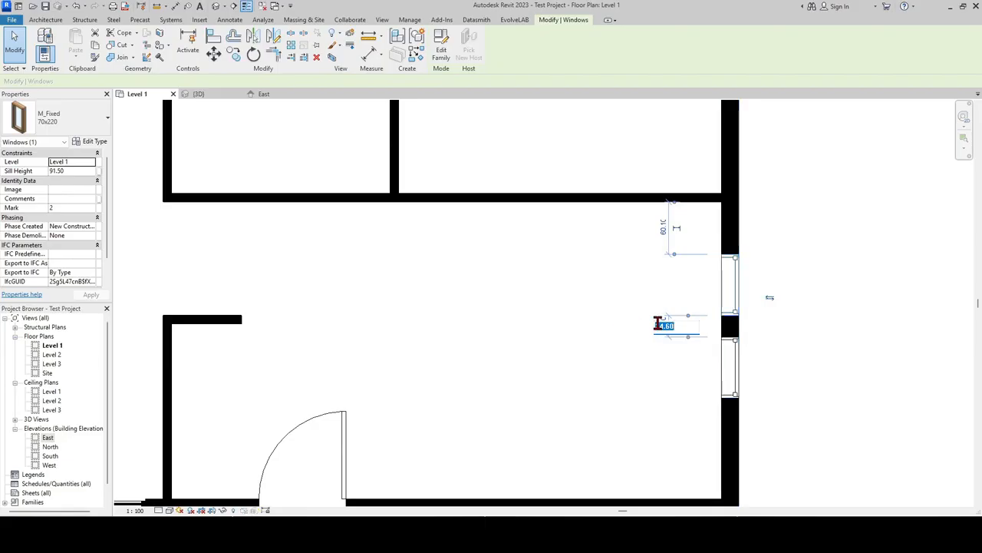
{"action": "type", "text": "40"}
{"action": "key", "text": "Return"}
{"action": "left_click", "coordinate": [648, 374]}
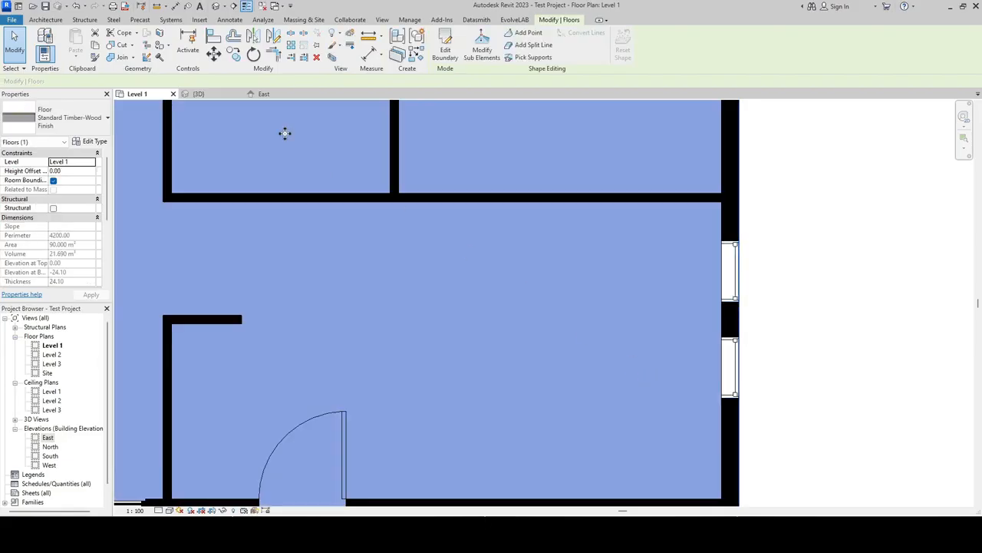
{"action": "key", "text": "Escape"}
In the 3D view, set the sill height of both east-wall windows to 30 cm and deselect them.
{"action": "left_click", "coordinate": [201, 93]}
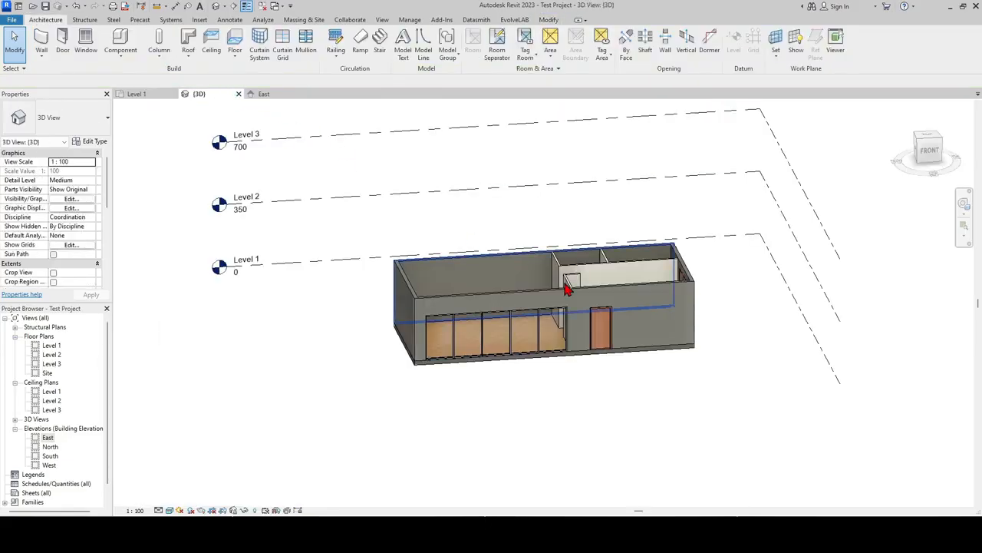
{"action": "middle_click_drag", "start_coordinate": [566, 288], "coordinate": [455, 434], "text": "shift"}
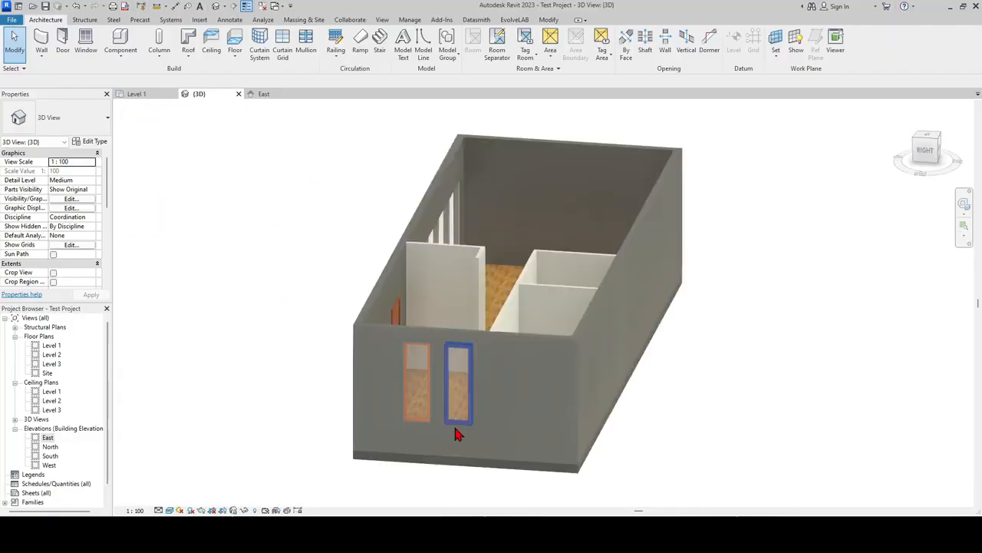
{"action": "scroll", "coordinate": [454, 427], "scroll_direction": "up", "scroll_amount": 1}
{"action": "middle_click_drag", "start_coordinate": [522, 437], "coordinate": [516, 405], "text": "shift"}
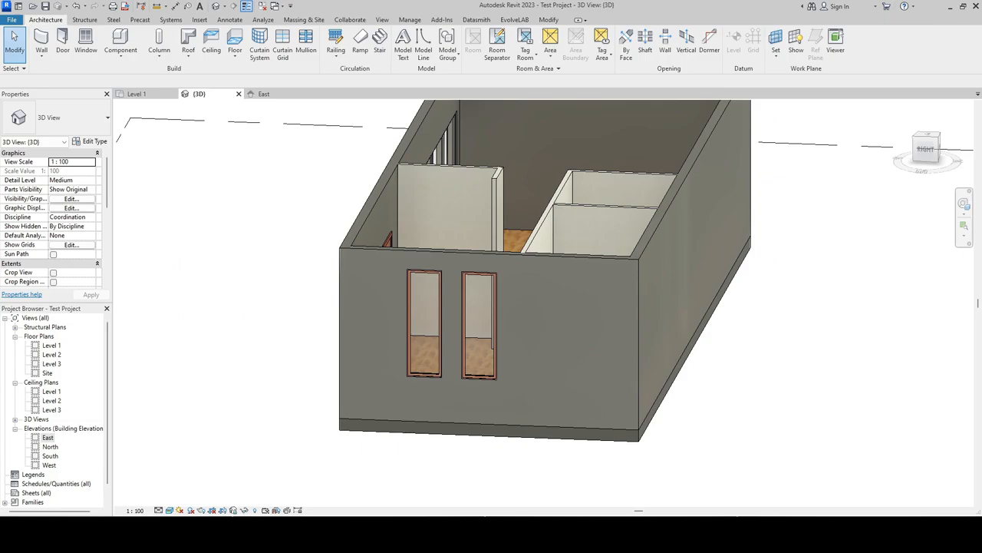
{"action": "left_click", "coordinate": [433, 362]}
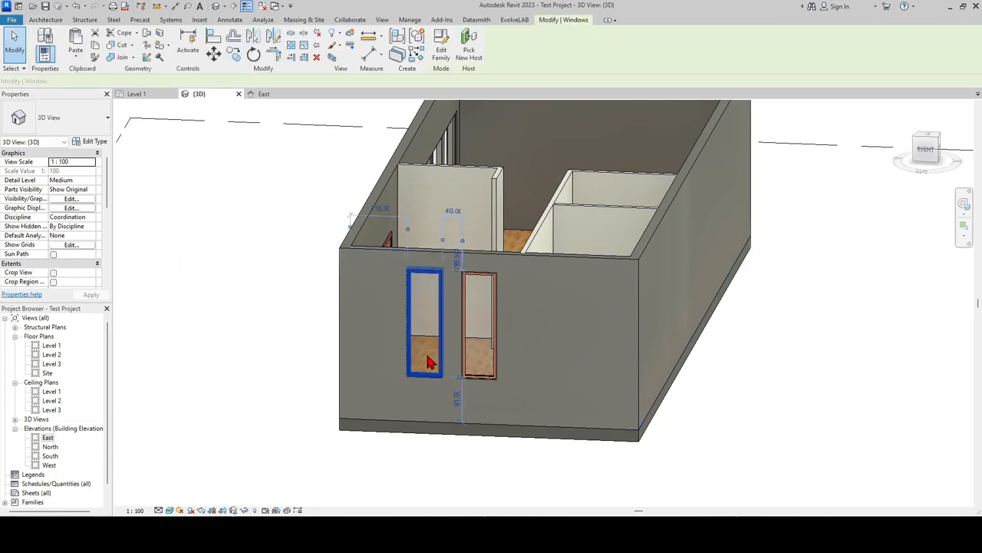
{"action": "left_click", "coordinate": [475, 345], "text": "ctrl"}
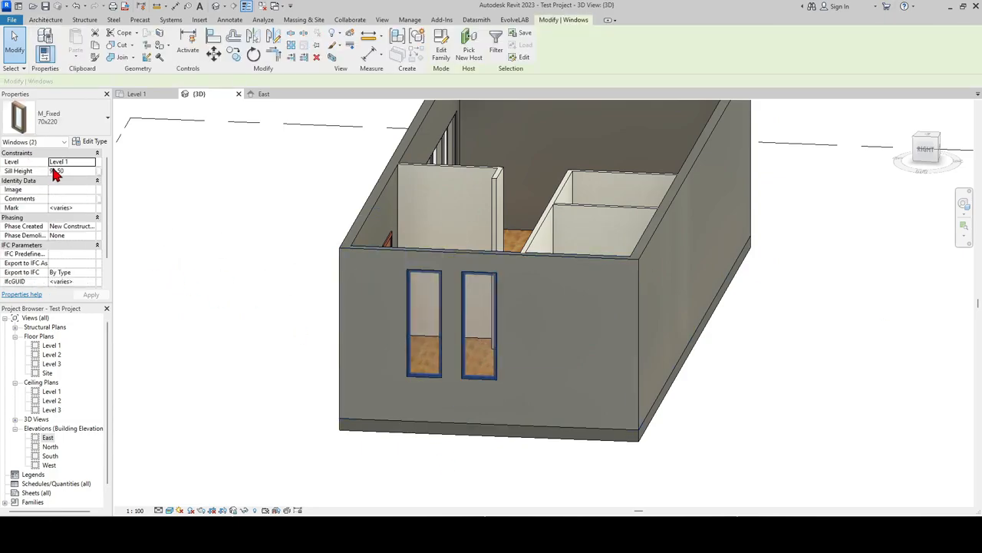
{"action": "left_click", "coordinate": [78, 171]}
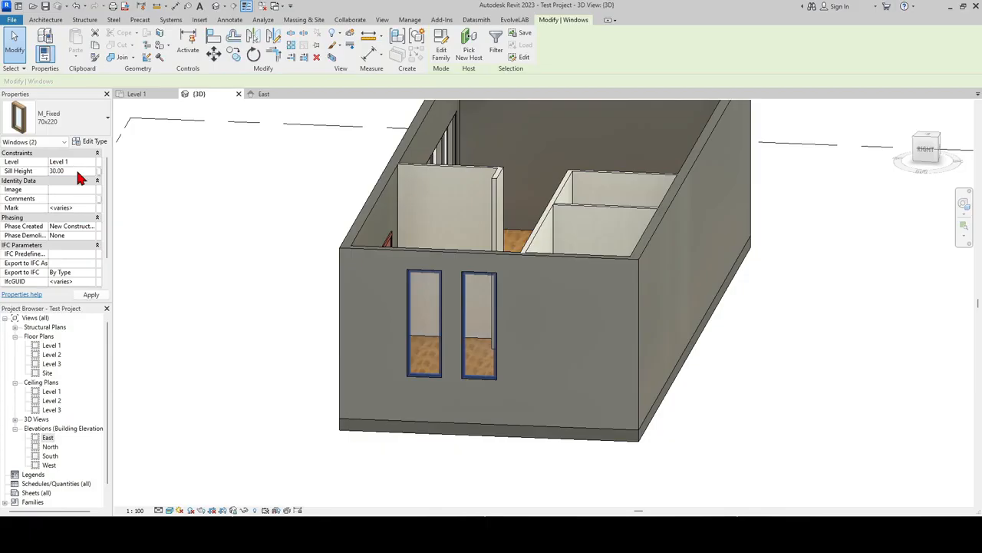
{"action": "left_click", "coordinate": [175, 298]}
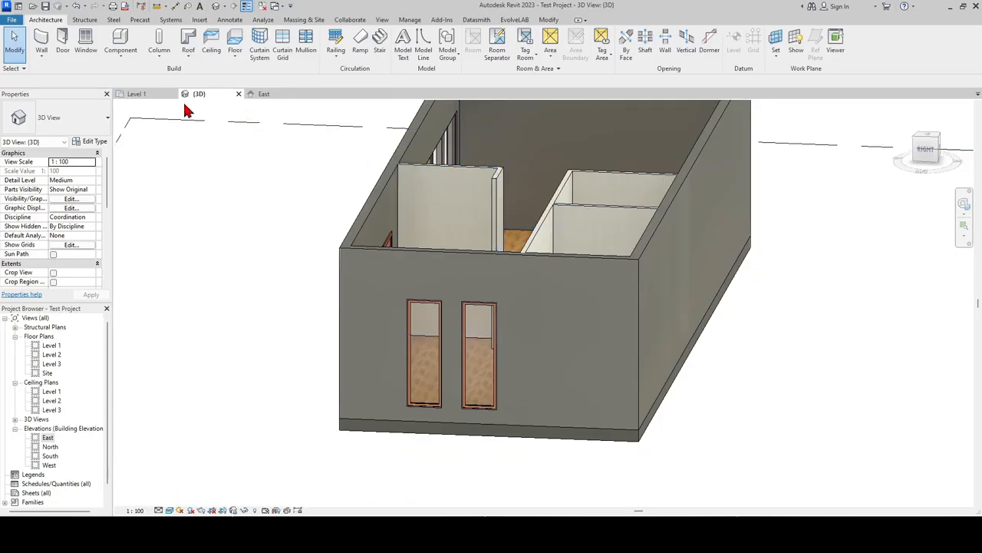
Edit the 70x220 type of an east-wall window and set its Frame Exterior Material to Metal Stud Layer.
{"action": "left_click", "coordinate": [928, 149]}
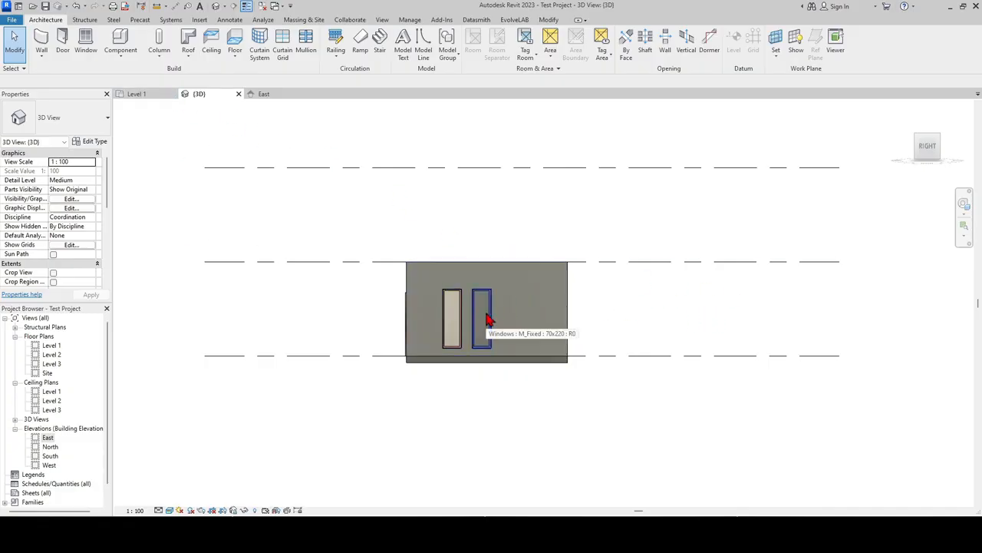
{"action": "scroll", "coordinate": [494, 345], "scroll_direction": "up", "scroll_amount": 2}
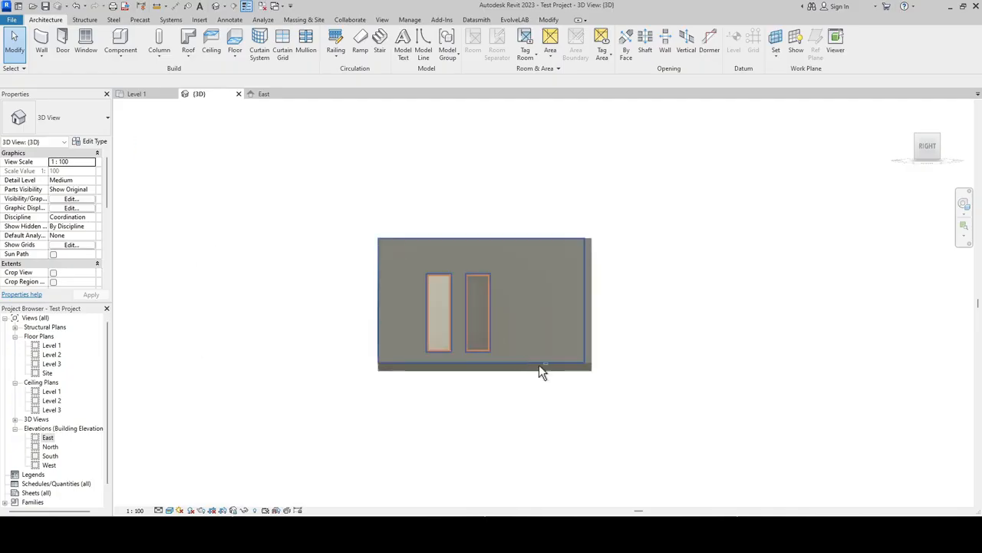
{"action": "middle_click_drag", "start_coordinate": [538, 365], "coordinate": [680, 357], "text": "shift"}
{"action": "left_click", "coordinate": [680, 358]}
{"action": "left_click", "coordinate": [92, 142]}
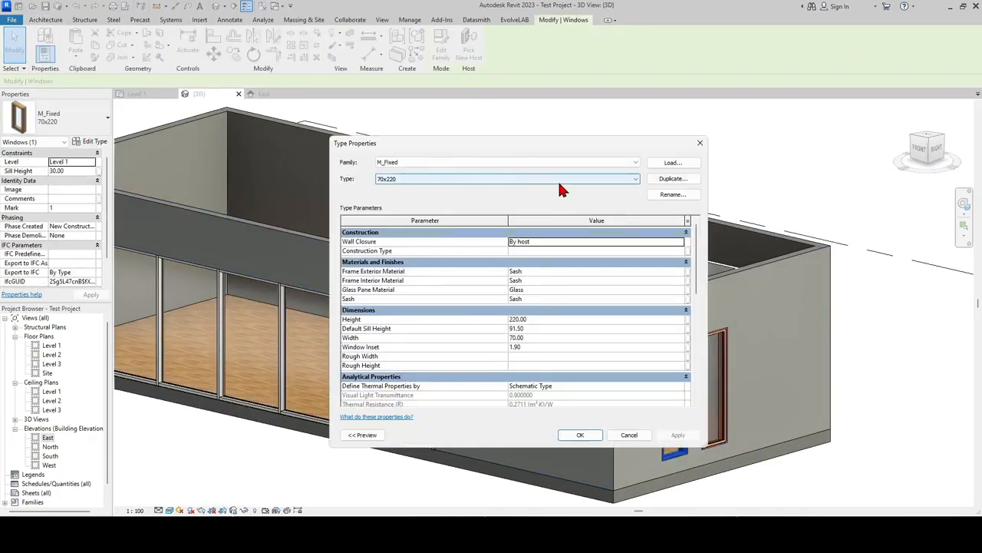
{"action": "double_click", "coordinate": [680, 274]}
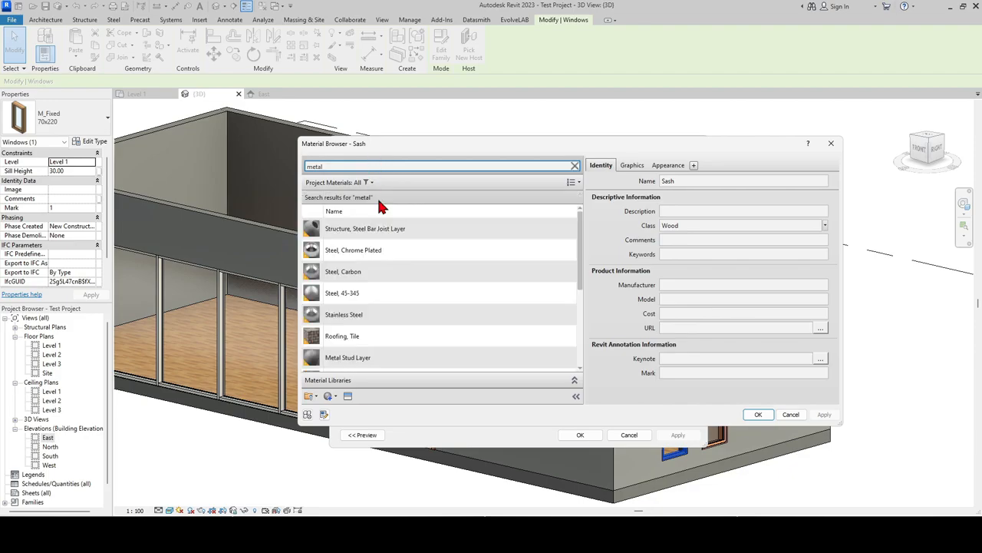
{"action": "type", "text": "metal"}
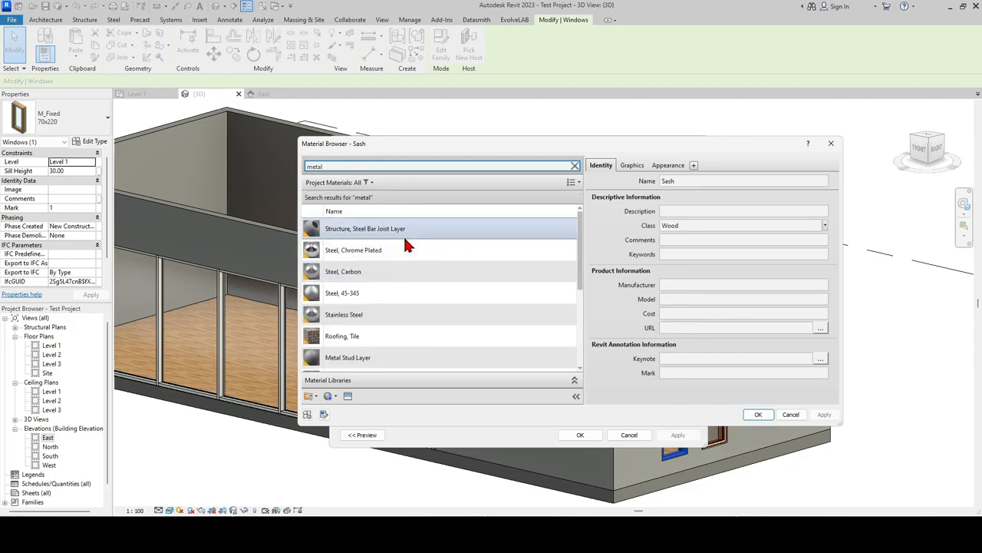
{"action": "type", "text": " stud"}
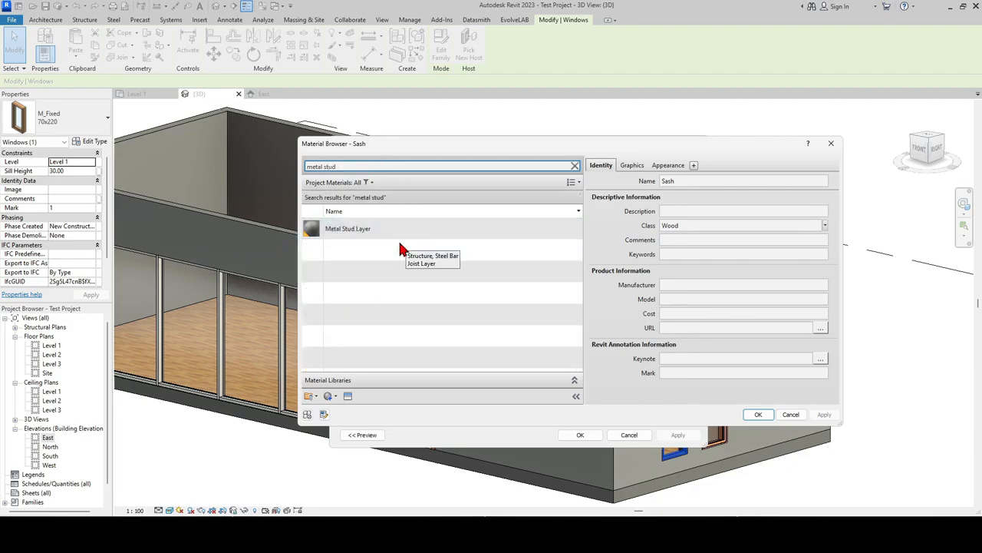
{"action": "left_click", "coordinate": [757, 413]}
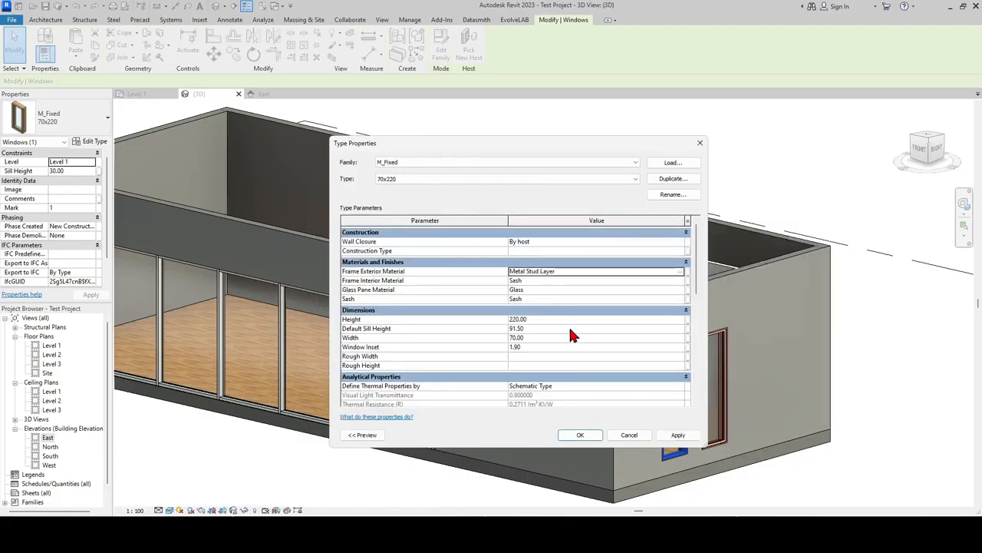
Set the 70x220 window type's Frame Interior Material to Metal Stud Layer.
{"action": "left_click", "coordinate": [680, 281]}
{"action": "left_click", "coordinate": [680, 281]}
{"action": "type", "text": "me"}
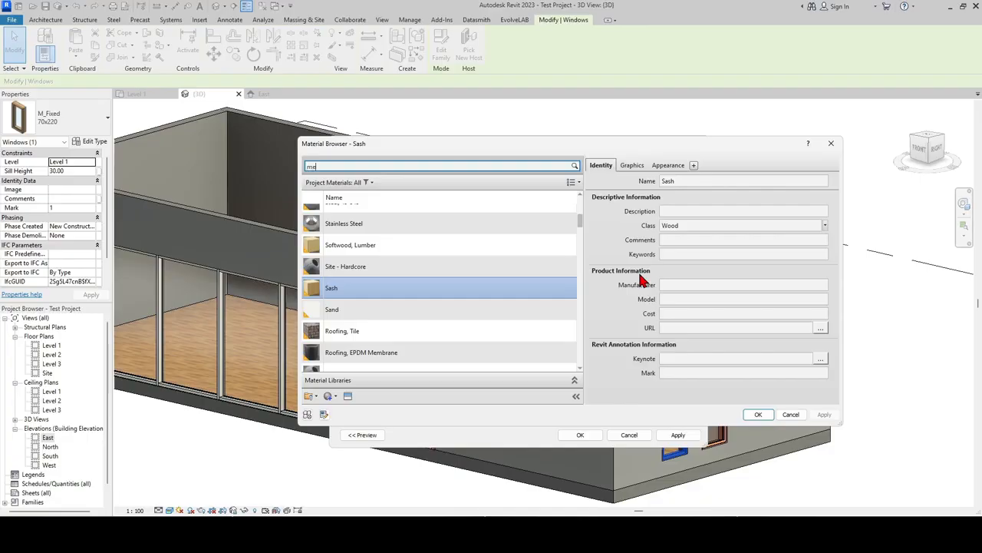
{"action": "type", "text": "tal"}
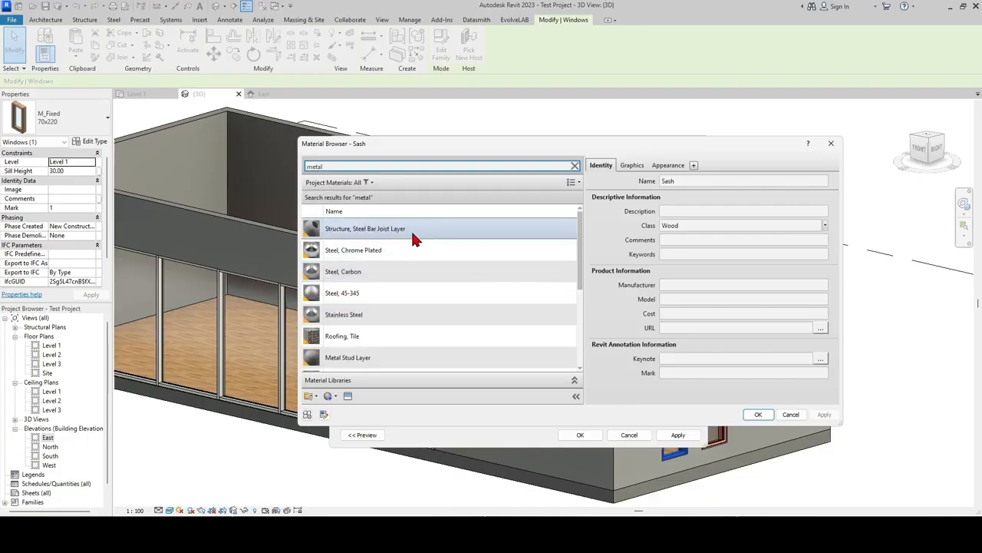
{"action": "type", "text": " st"}
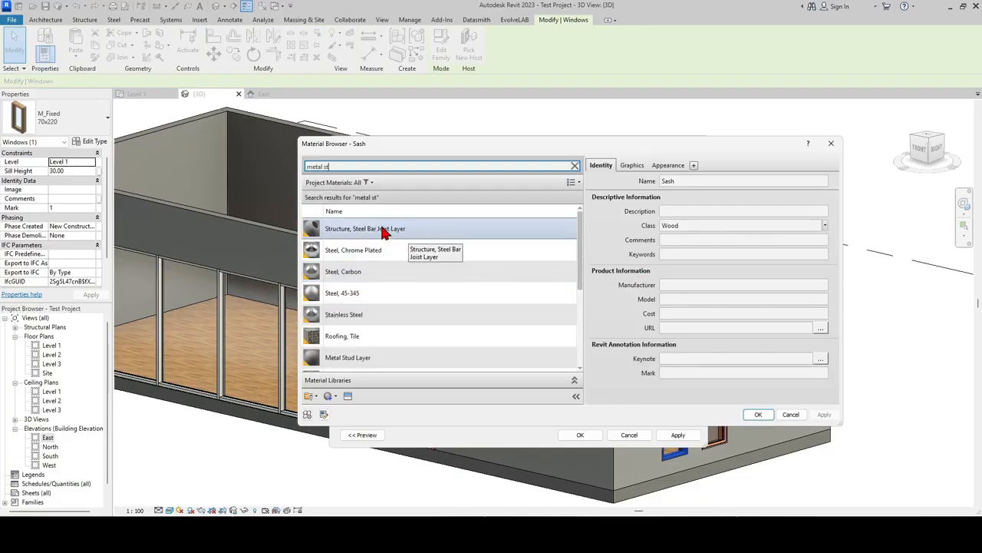
{"action": "type", "text": "ud"}
{"action": "left_click", "coordinate": [378, 229]}
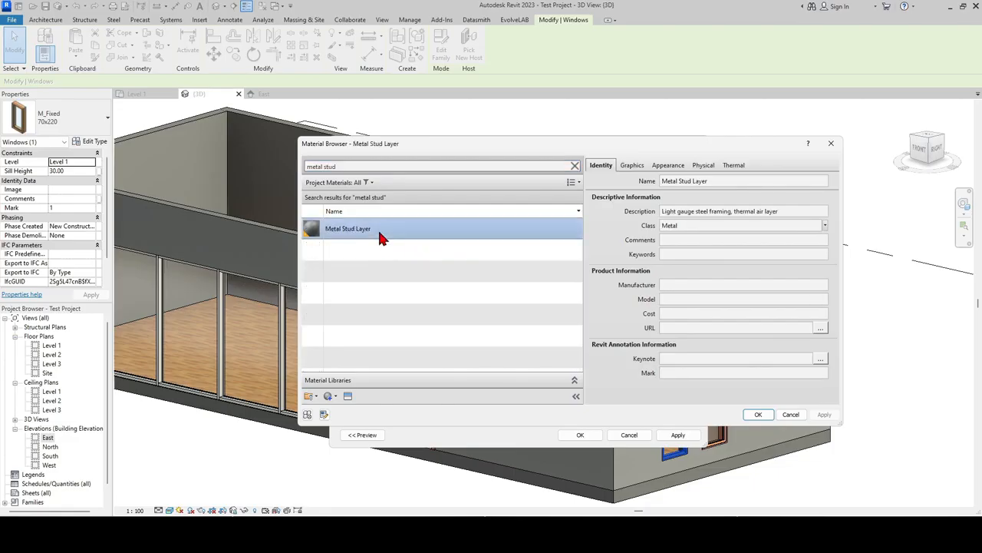
{"action": "left_click", "coordinate": [367, 169]}
{"action": "left_click", "coordinate": [375, 230]}
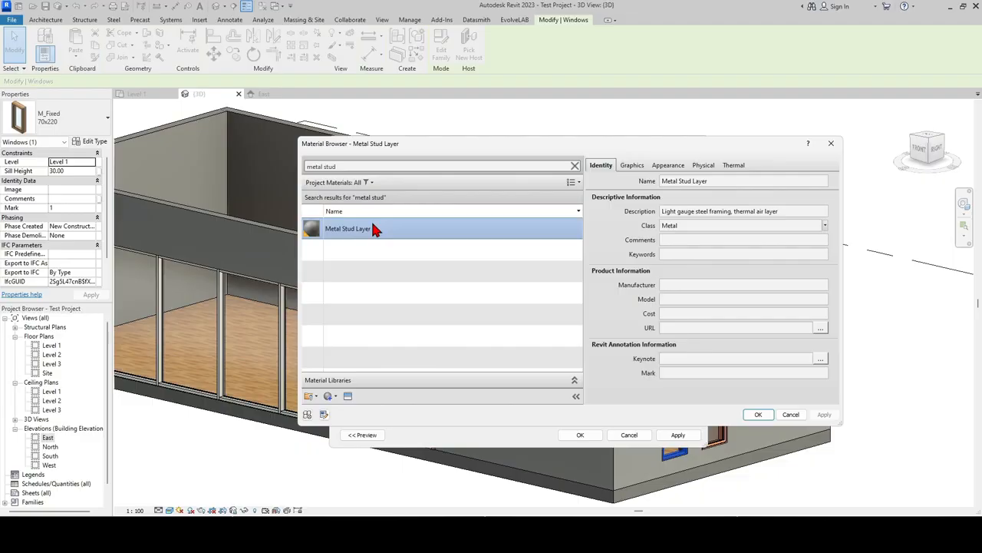
{"action": "left_click", "coordinate": [756, 415]}
Set the 70x220 window type's Sash material to Metal Stud Layer, apply the type changes, and check the windows in 3D.
{"action": "left_click", "coordinate": [672, 299]}
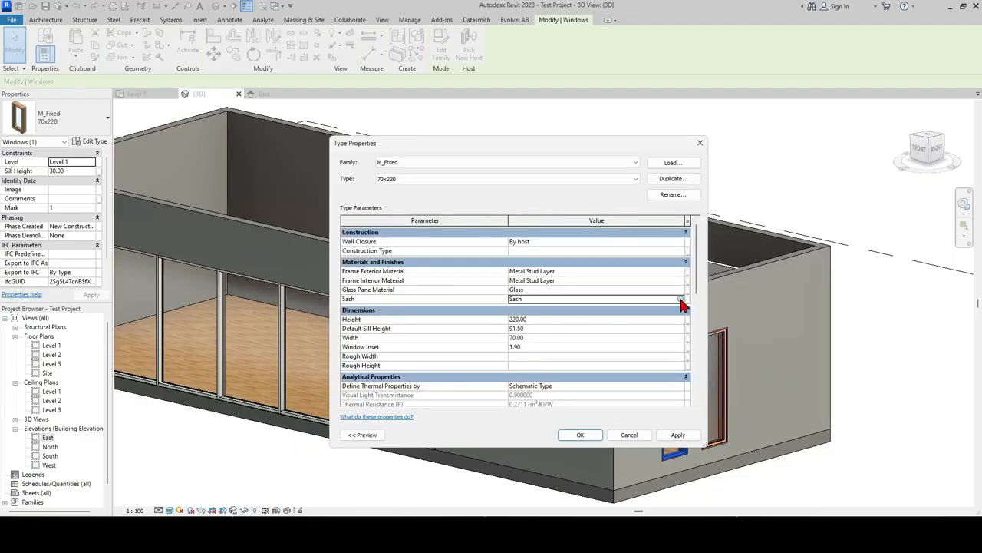
{"action": "left_click", "coordinate": [681, 299]}
{"action": "type", "text": "metal stud"}
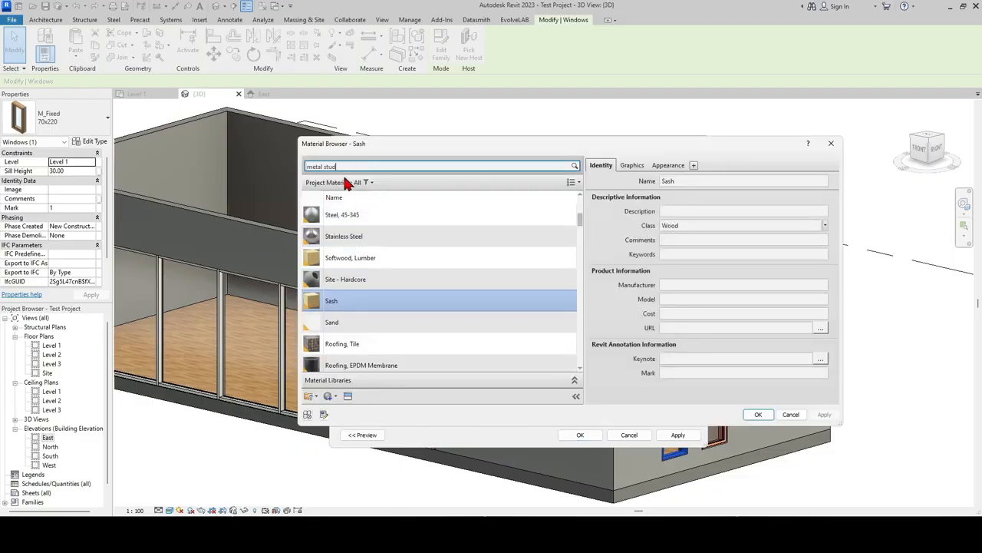
{"action": "left_click", "coordinate": [355, 229]}
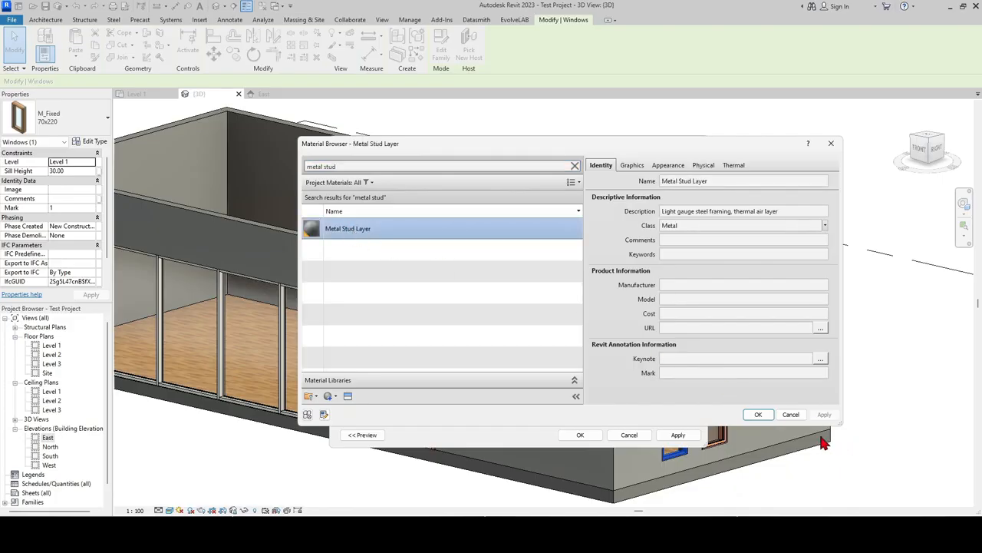
{"action": "left_click", "coordinate": [758, 414]}
{"action": "left_click_drag", "start_coordinate": [599, 145], "coordinate": [491, 154]}
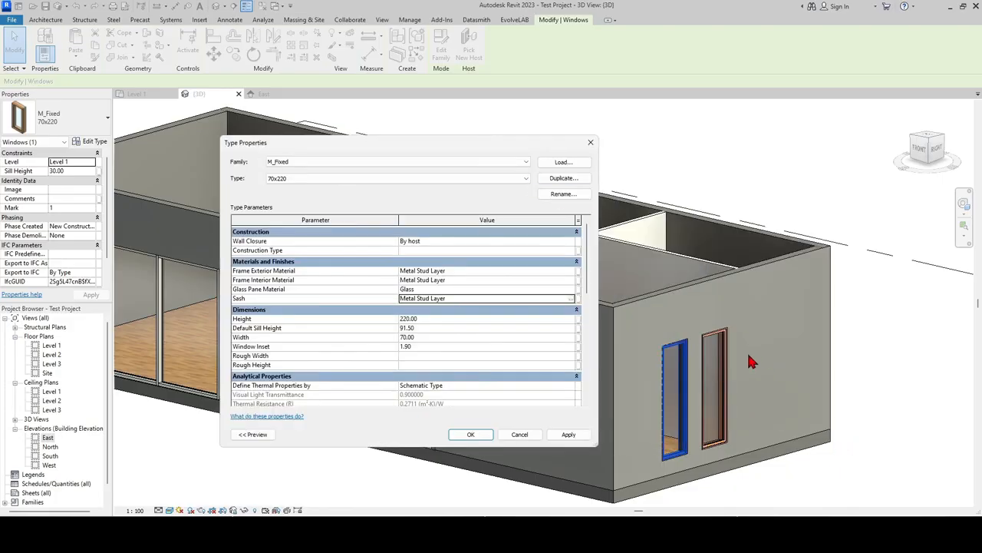
{"action": "left_click", "coordinate": [568, 436]}
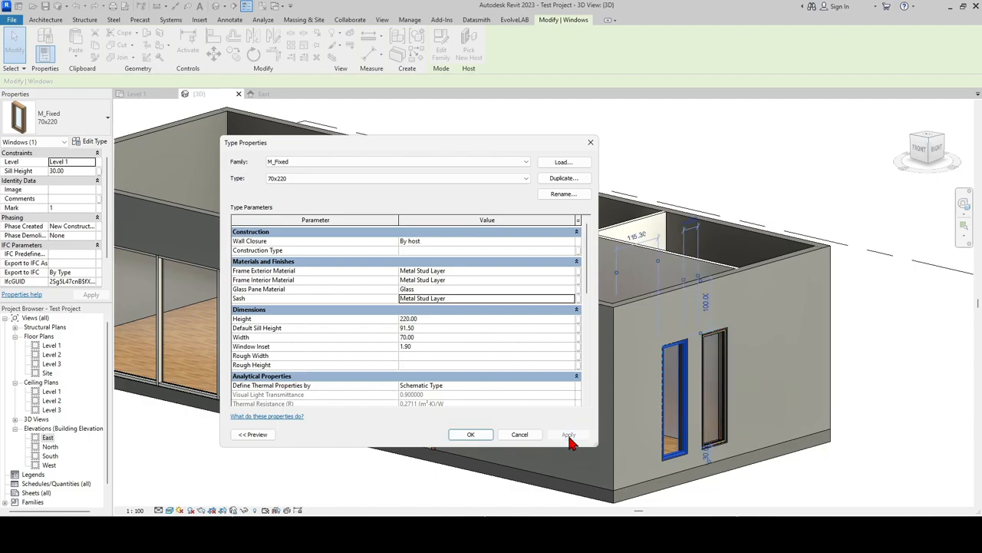
{"action": "left_click", "coordinate": [471, 435]}
{"action": "scroll", "coordinate": [730, 388], "scroll_direction": "up", "scroll_amount": 5}
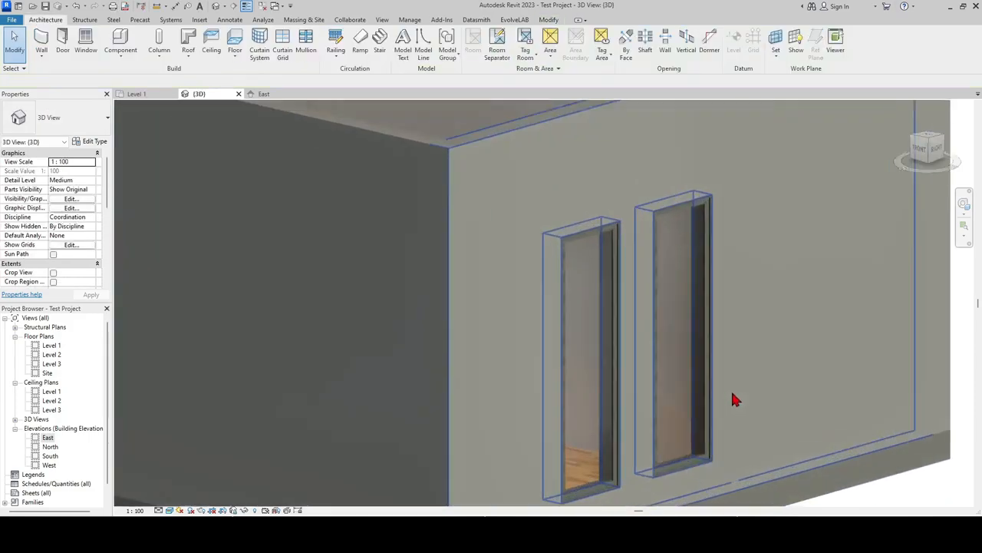
{"action": "scroll", "coordinate": [730, 395], "scroll_direction": "down", "scroll_amount": 5}
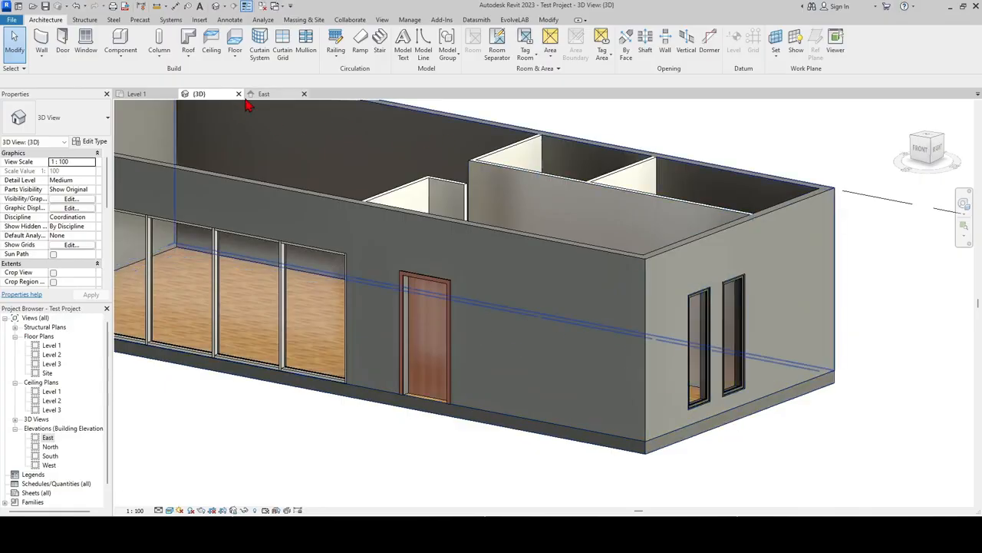
On the Level 1 plan, place three more 70x220 fixed windows in the south wall, 70 cm from the east wall and 40 cm apart.
{"action": "left_click", "coordinate": [148, 97]}
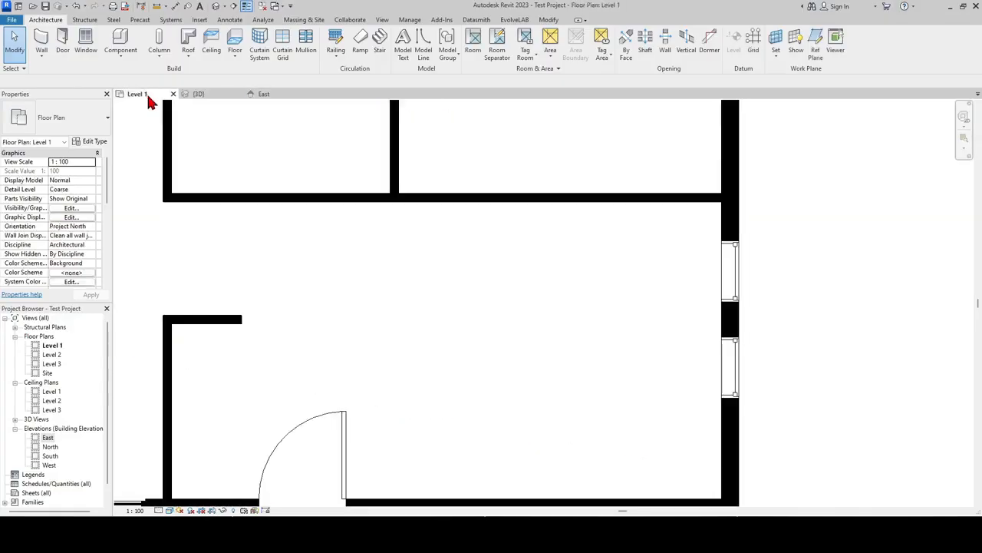
{"action": "left_click", "coordinate": [735, 342]}
{"action": "key", "text": "c"}
{"action": "key", "text": "s"}
{"action": "middle_click_drag", "start_coordinate": [789, 328], "coordinate": [772, 309]}
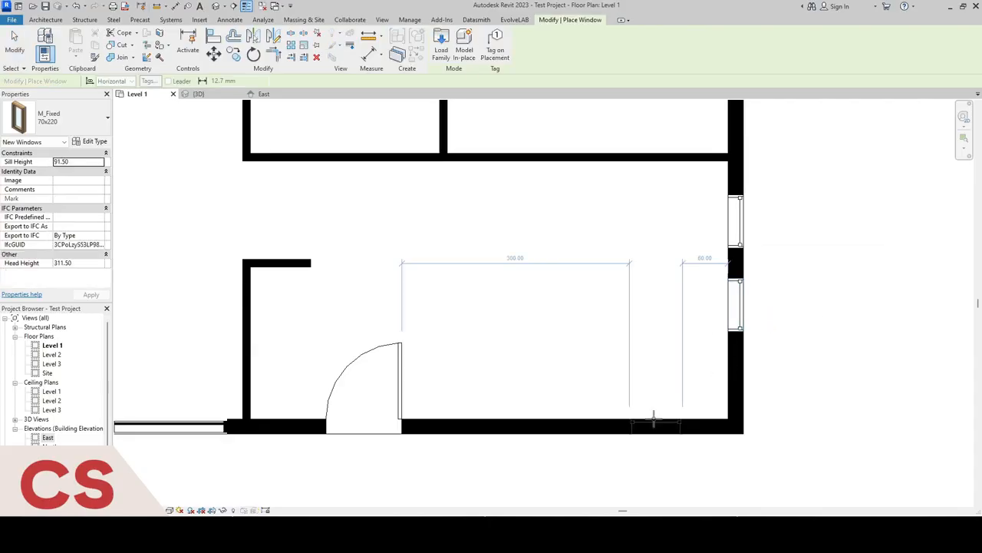
{"action": "scroll", "coordinate": [641, 429], "scroll_direction": "up", "scroll_amount": 2}
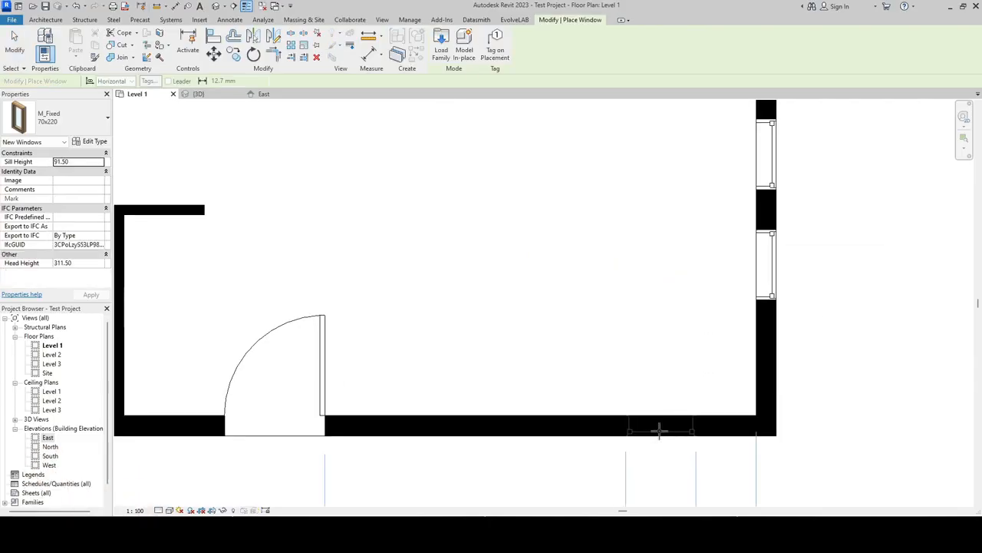
{"action": "scroll", "coordinate": [658, 429], "scroll_direction": "down", "scroll_amount": 3}
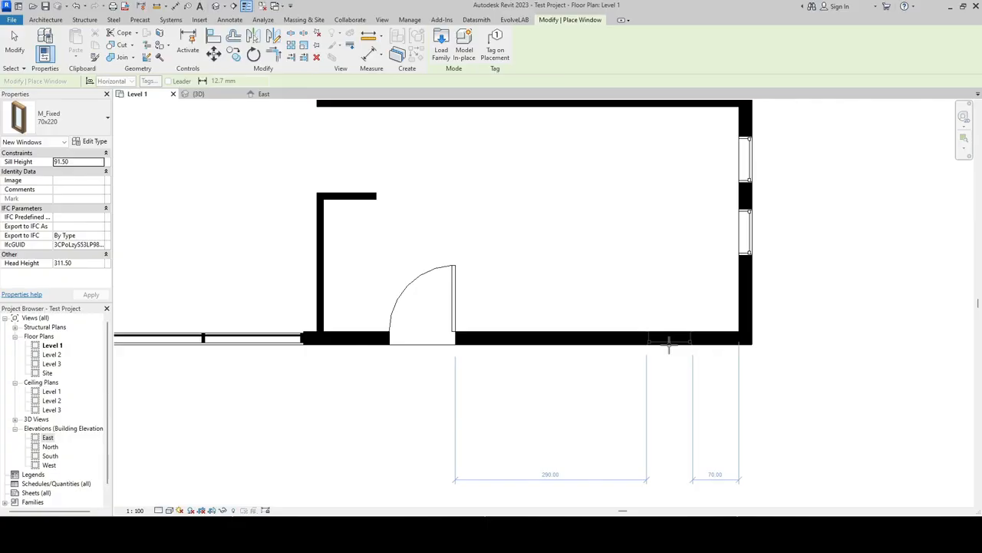
{"action": "left_click", "coordinate": [668, 343]}
{"action": "left_click", "coordinate": [598, 338]}
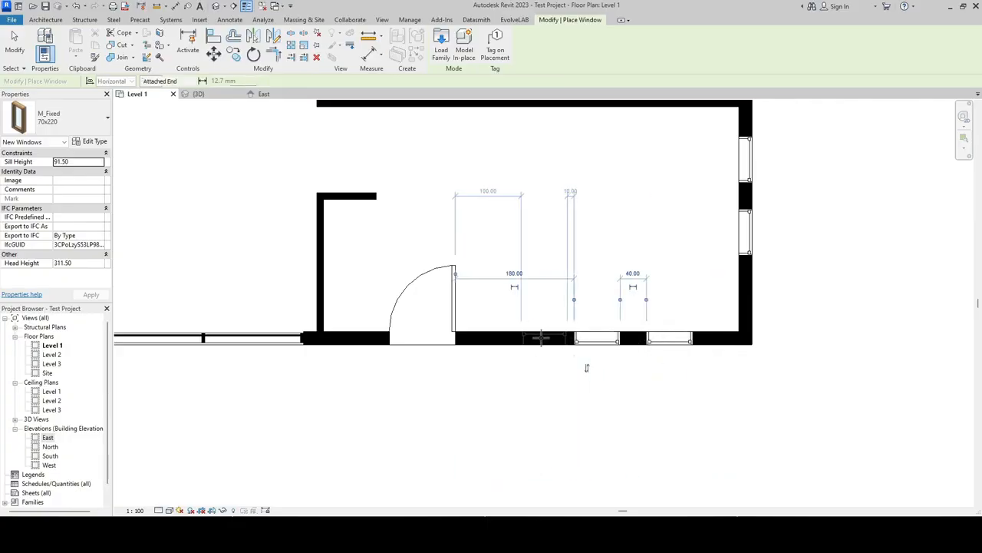
{"action": "left_click", "coordinate": [527, 341]}
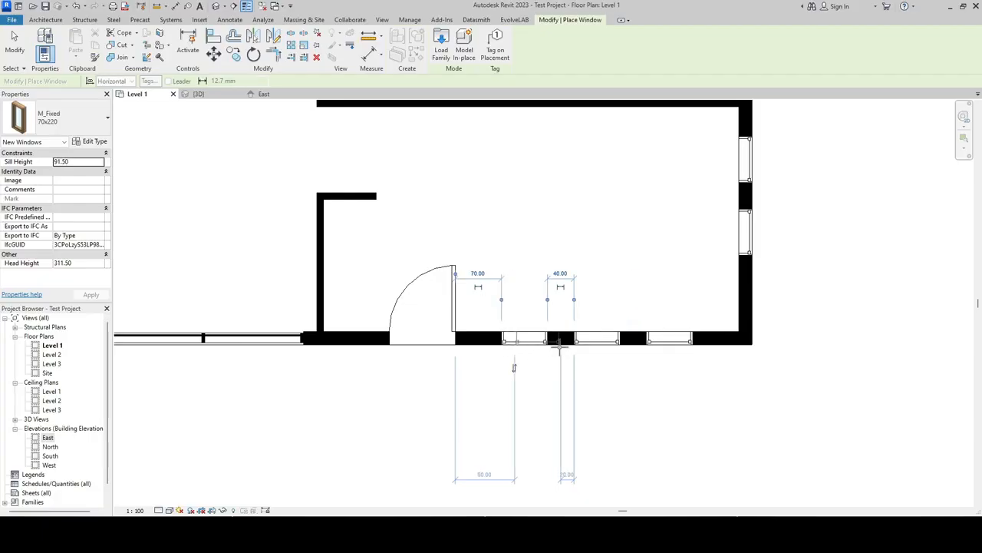
{"action": "key", "text": "Escape"}
{"action": "scroll", "coordinate": [644, 344], "scroll_direction": "down", "scroll_amount": 2}
{"action": "middle_click_drag", "start_coordinate": [631, 259], "coordinate": [639, 293]}
{"action": "middle_click_drag", "start_coordinate": [470, 215], "coordinate": [553, 345]}
{"action": "middle_click_drag", "start_coordinate": [610, 219], "coordinate": [612, 265]}
{"action": "middle_click_drag", "start_coordinate": [515, 273], "coordinate": [580, 217]}
{"action": "scroll", "coordinate": [551, 244], "scroll_direction": "down", "scroll_amount": 1}
In the 3D view, set the sill height of the three south-wall windows to 30 cm and deselect them.
{"action": "left_click", "coordinate": [221, 94]}
{"action": "scroll", "coordinate": [565, 314], "scroll_direction": "down", "scroll_amount": 5}
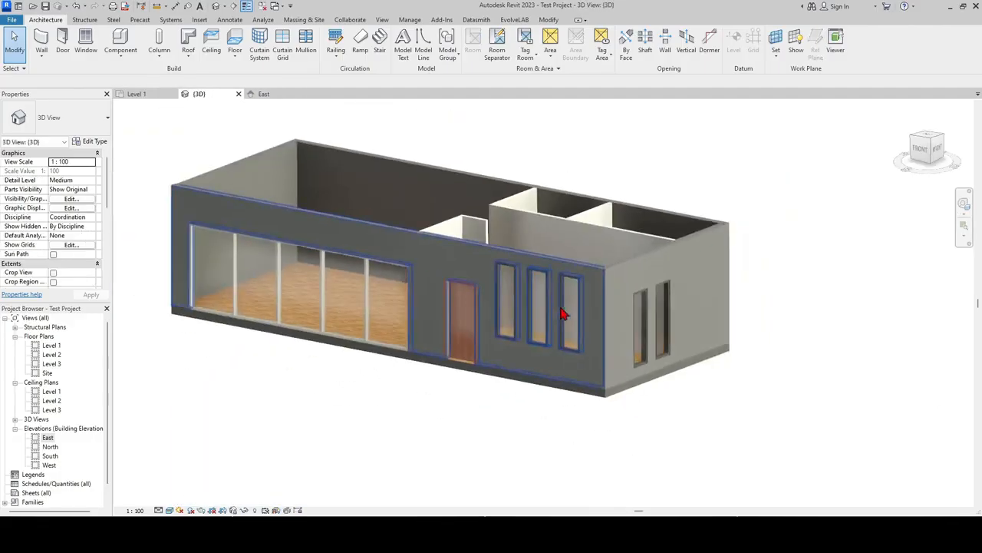
{"action": "middle_click_drag", "start_coordinate": [757, 350], "coordinate": [717, 358], "text": "shift"}
{"action": "scroll", "coordinate": [579, 324], "scroll_direction": "up", "scroll_amount": 4}
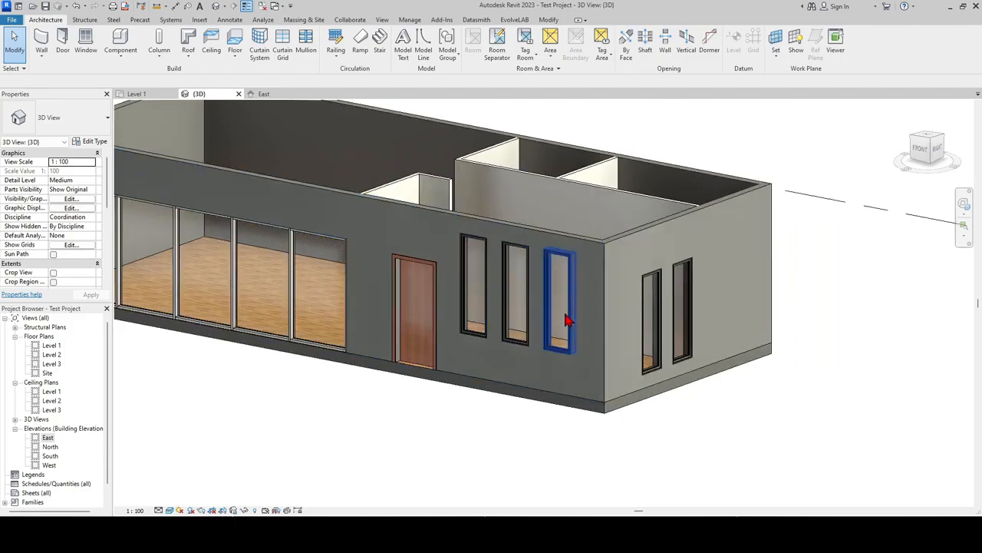
{"action": "left_click", "coordinate": [567, 326]}
{"action": "left_click", "coordinate": [526, 307], "text": "ctrl"}
{"action": "left_click", "coordinate": [486, 303], "text": "ctrl"}
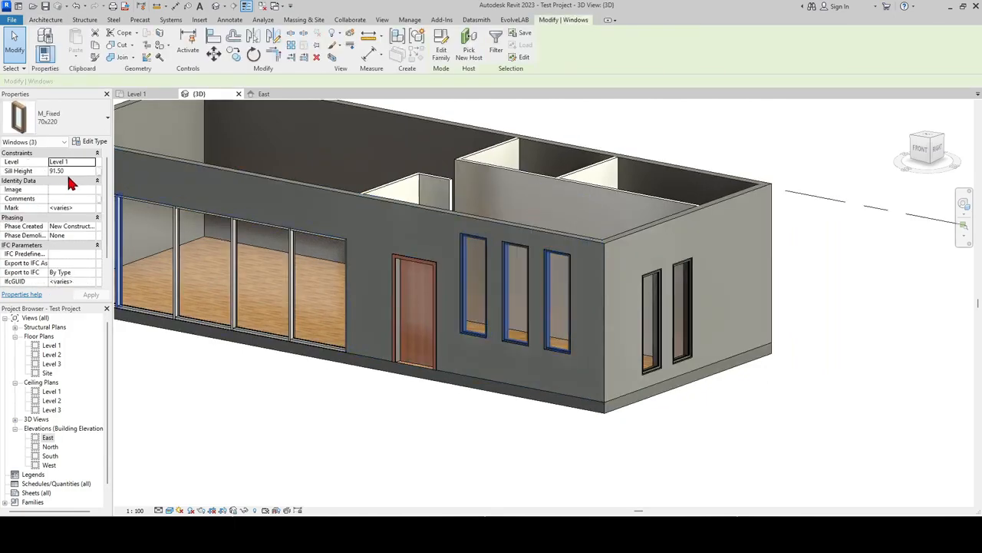
{"action": "double_click", "coordinate": [77, 171]}
{"action": "type", "text": "30"}
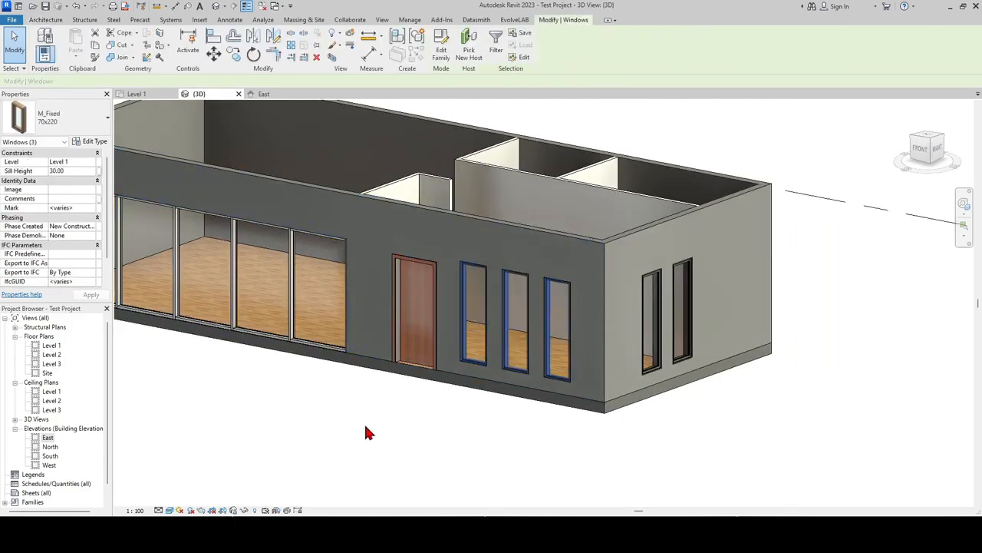
{"action": "left_click", "coordinate": [365, 432]}
On the Level 1 plan, start placing a window and duplicate the 70x220 fixed type under the name 100x400.
{"action": "middle_click_drag", "start_coordinate": [474, 432], "coordinate": [641, 366], "text": "shift"}
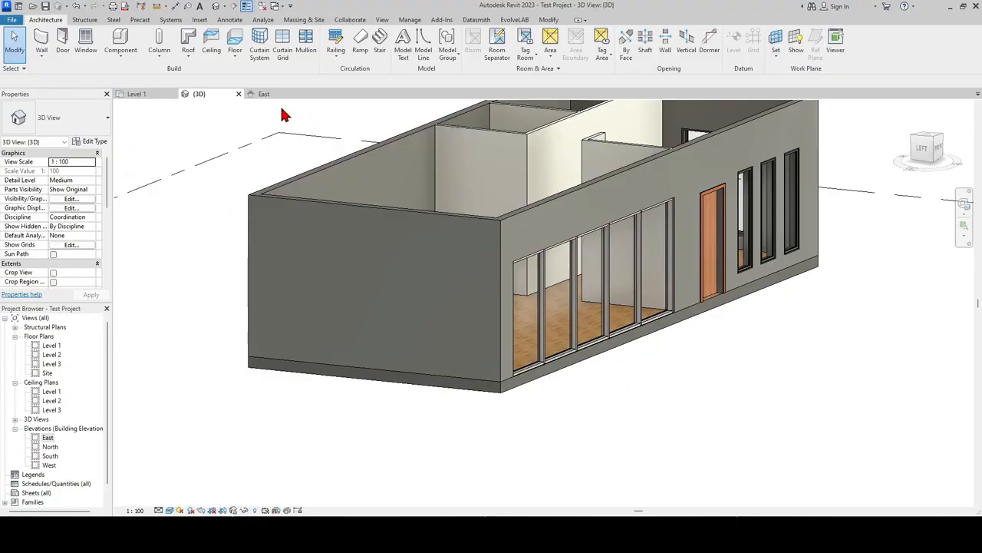
{"action": "middle_click_drag", "start_coordinate": [282, 116], "coordinate": [505, 402], "text": "shift"}
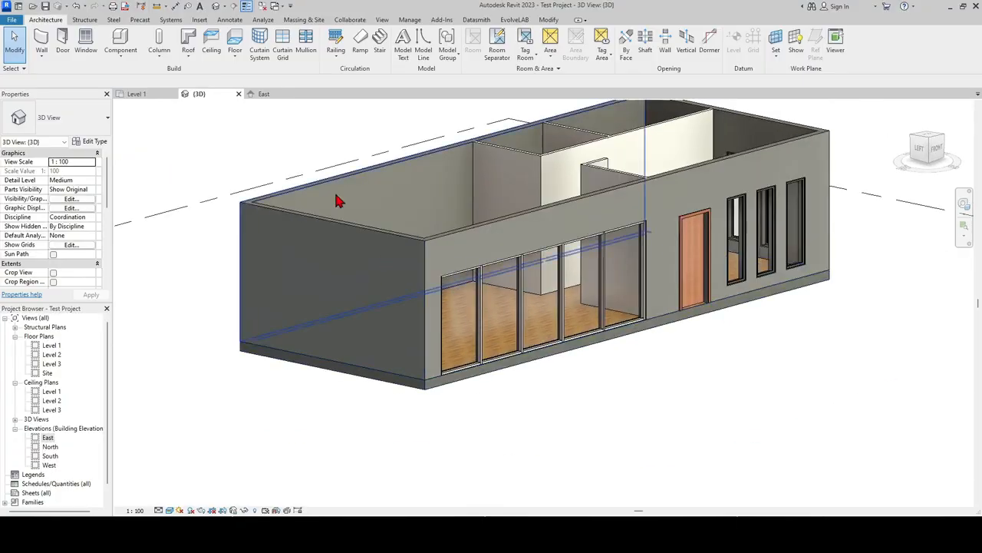
{"action": "left_click", "coordinate": [158, 96]}
{"action": "middle_click_drag", "start_coordinate": [361, 297], "coordinate": [388, 315]}
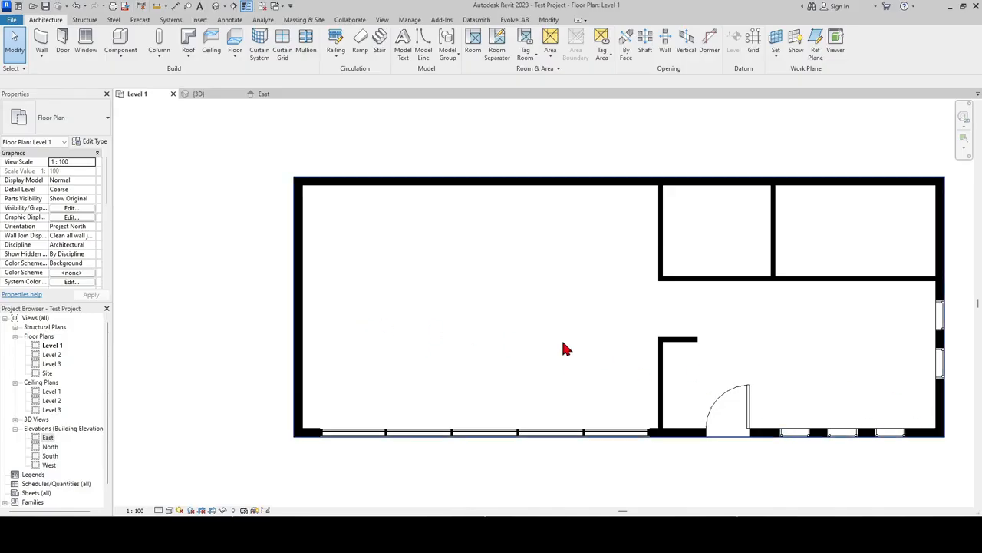
{"action": "key", "text": "w"}
{"action": "key", "text": "n"}
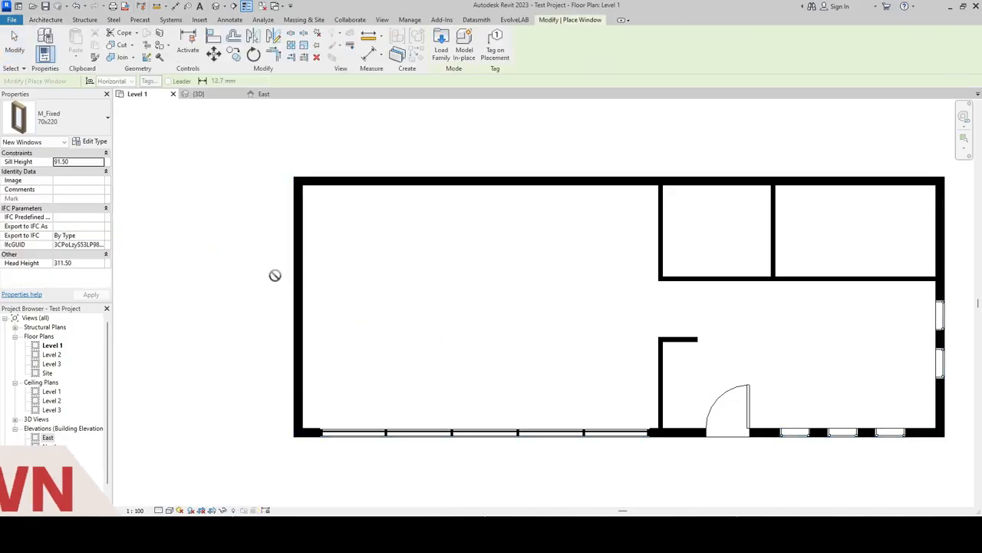
{"action": "left_click", "coordinate": [90, 142]}
{"action": "left_click", "coordinate": [572, 179]}
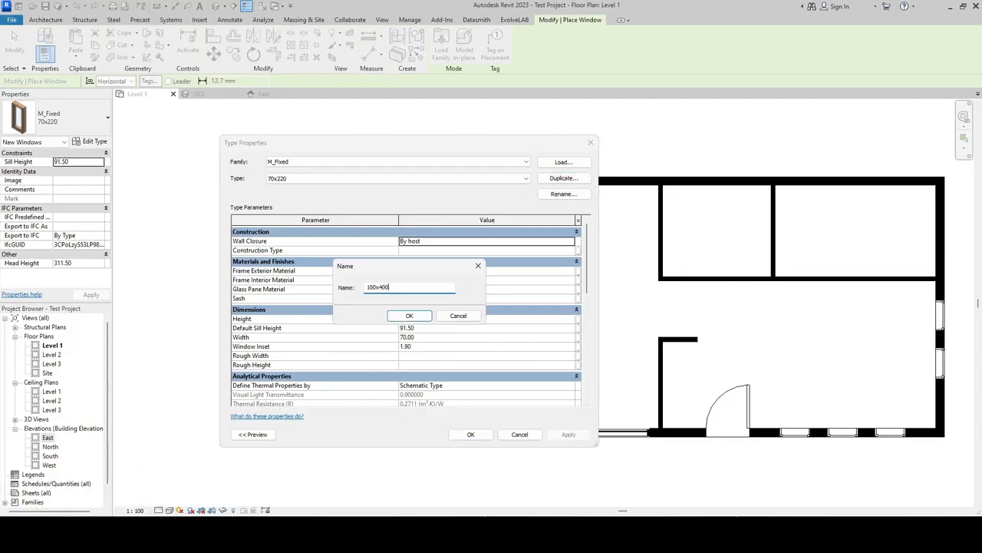
{"action": "type", "text": "100x400"}
{"action": "key", "text": "Return"}
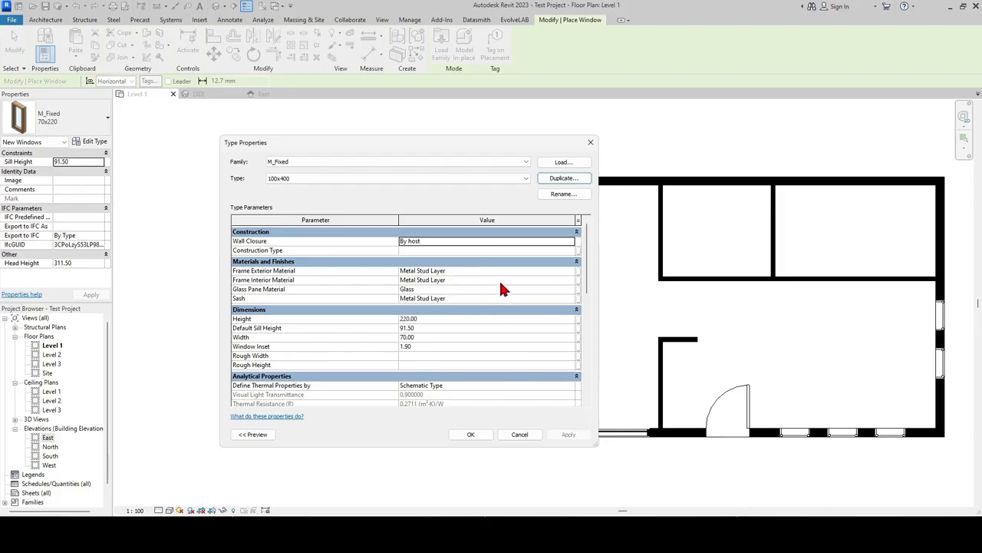
Set the duplicated window type's height to 100 cm and width to 400 cm, rename it 400x100, and apply the changes.
{"action": "left_click", "coordinate": [431, 319]}
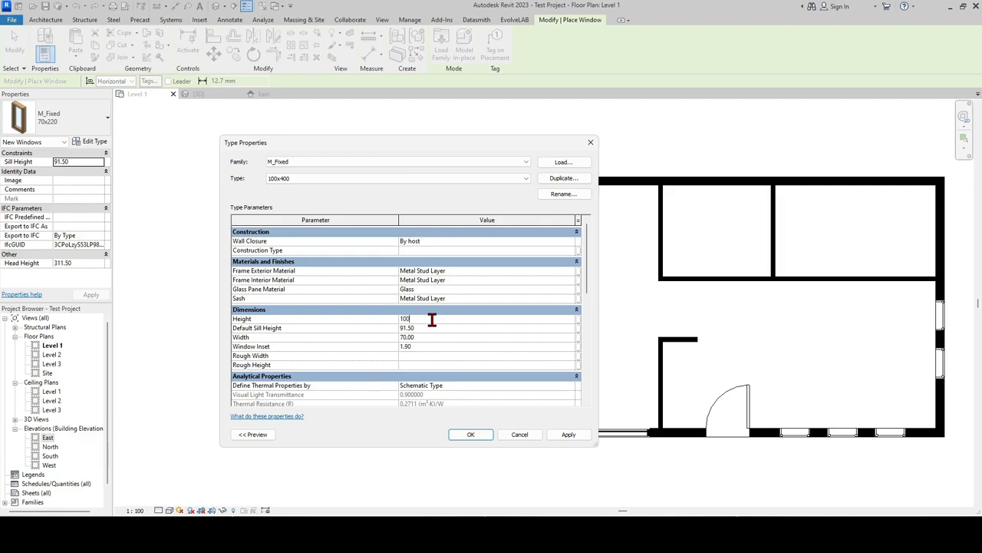
{"action": "left_click", "coordinate": [422, 337]}
{"action": "left_click", "coordinate": [561, 193]}
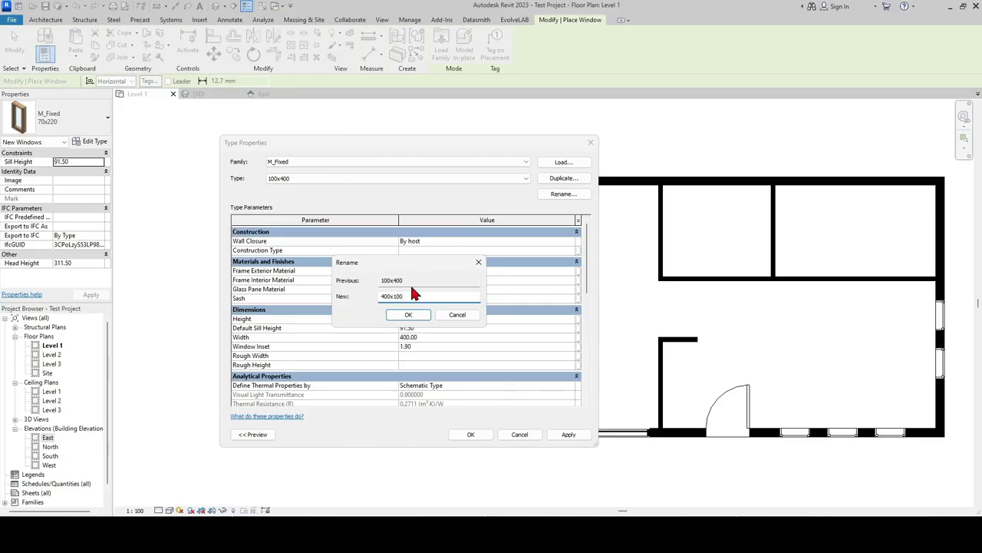
{"action": "left_click", "coordinate": [419, 320]}
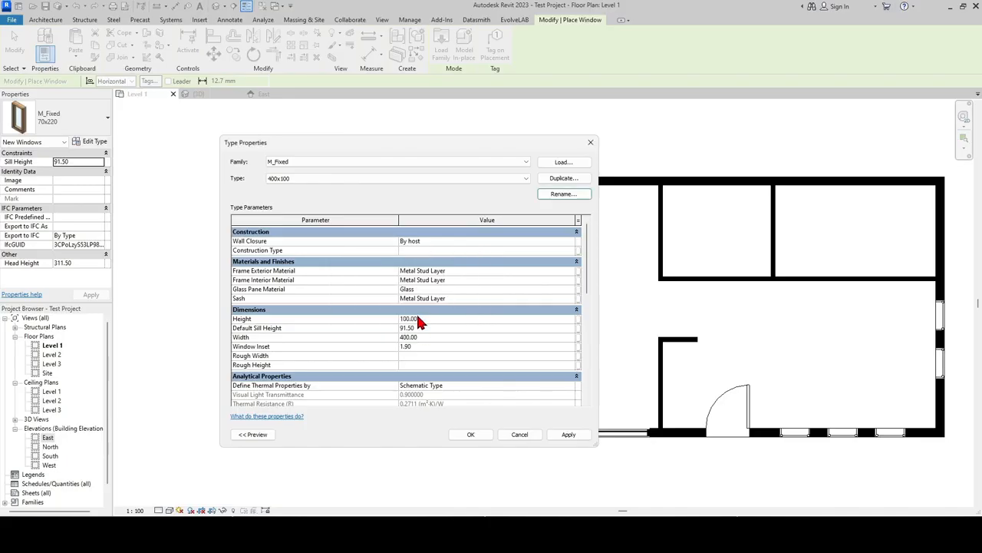
{"action": "left_click", "coordinate": [569, 434]}
{"action": "left_click", "coordinate": [480, 435]}
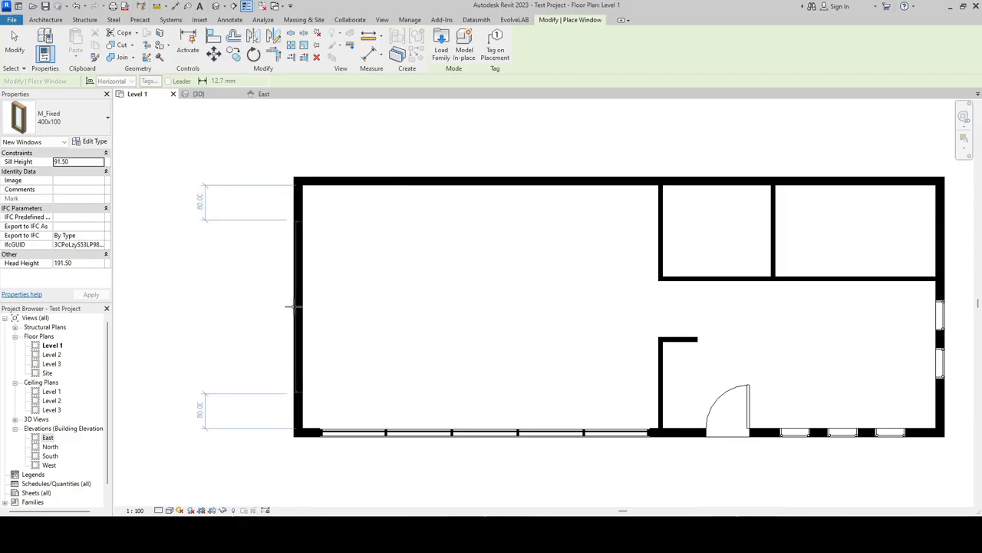
Place the 400x100 window centred in the west wall, 80 cm from both corners, and show it in 3D.
{"action": "left_click", "coordinate": [294, 306]}
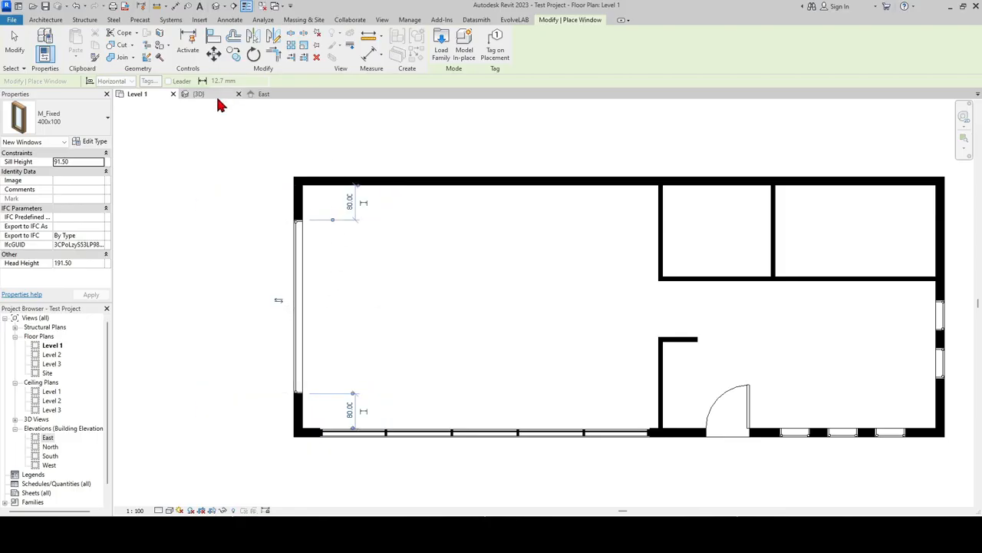
{"action": "left_click", "coordinate": [217, 94]}
{"action": "key", "text": "Escape"}
{"action": "key", "text": "Escape"}
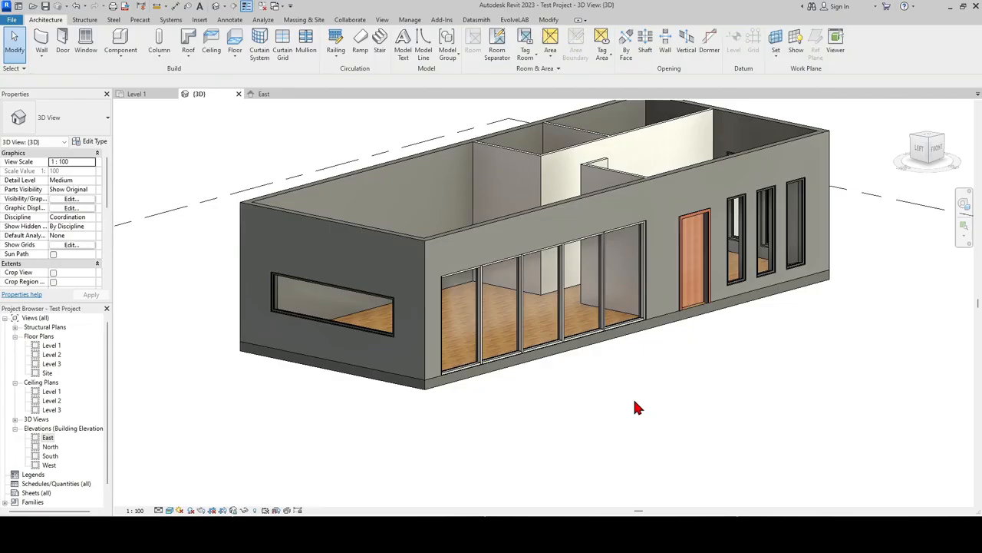
Try a 200 cm sill height on the west-wall window, settle on 150 cm, and check the house in 3D with nothing selected.
{"action": "left_click", "coordinate": [344, 314]}
{"action": "left_click", "coordinate": [76, 174]}
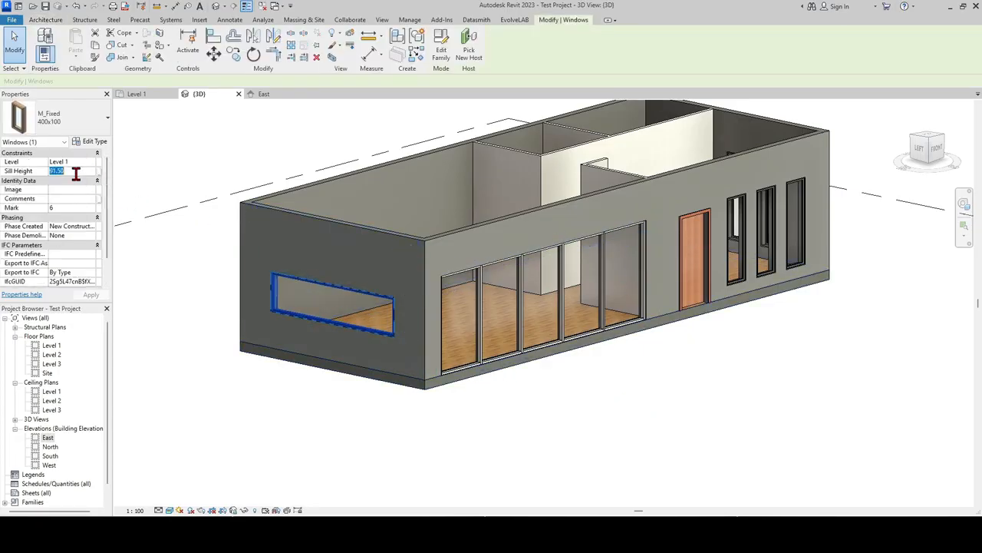
{"action": "key", "text": "Return"}
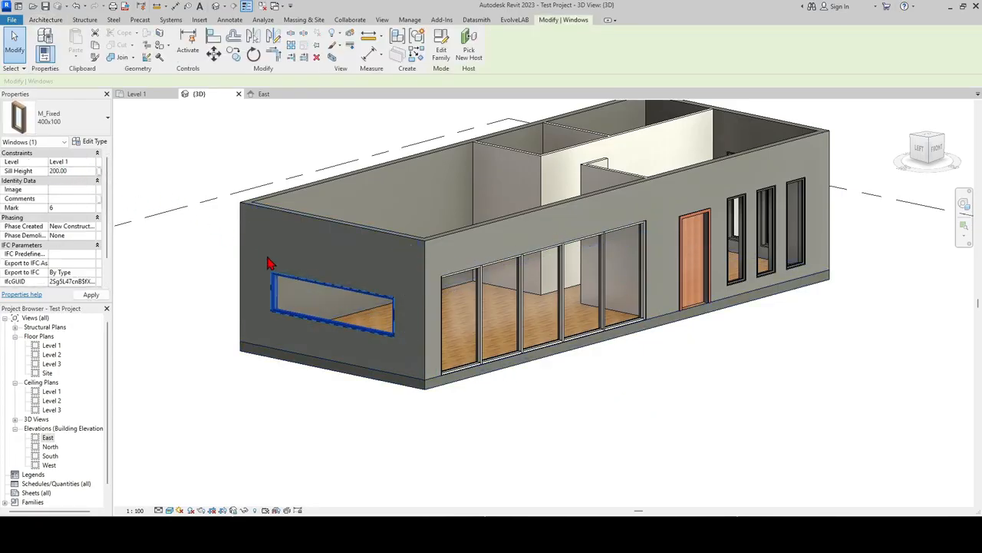
{"action": "left_click", "coordinate": [70, 172]}
{"action": "type", "text": "1"}
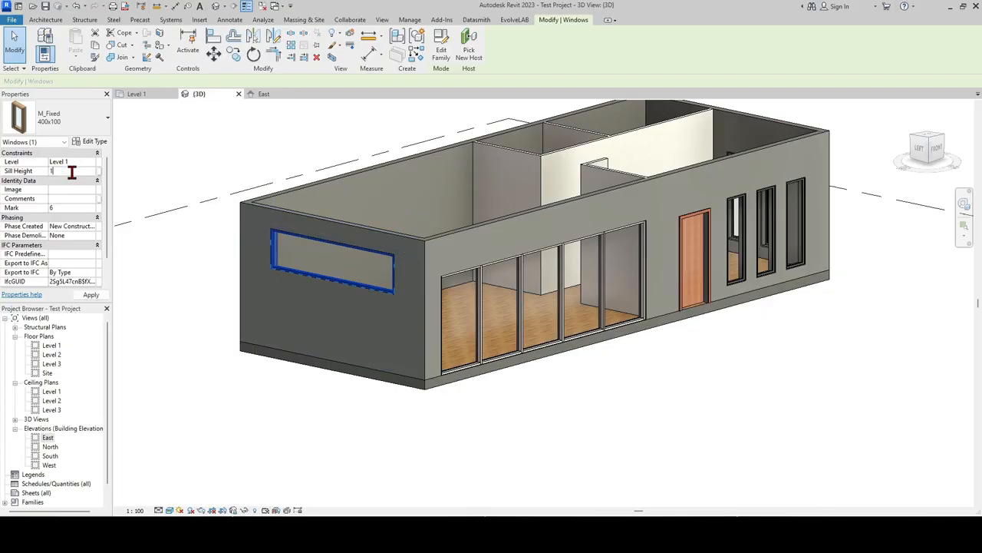
{"action": "type", "text": "50"}
{"action": "key", "text": "Return"}
{"action": "left_click", "coordinate": [392, 381]}
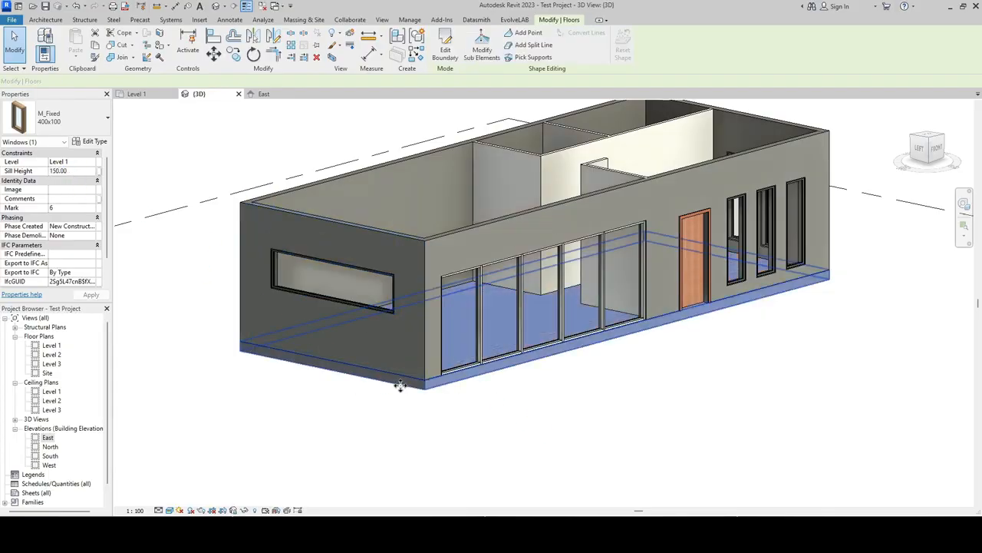
{"action": "scroll", "coordinate": [585, 428], "scroll_direction": "up", "scroll_amount": 2}
{"action": "middle_click_drag", "start_coordinate": [585, 426], "coordinate": [559, 445], "text": "shift"}
{"action": "scroll", "coordinate": [564, 425], "scroll_direction": "down", "scroll_amount": 4}
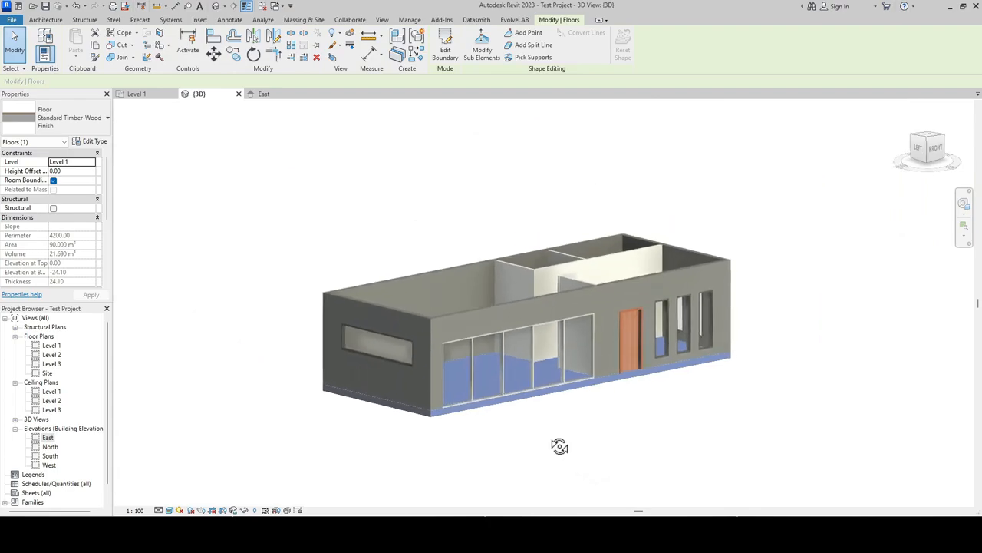
{"action": "scroll", "coordinate": [479, 351], "scroll_direction": "up", "scroll_amount": 3}
{"action": "scroll", "coordinate": [567, 383], "scroll_direction": "down", "scroll_amount": 2}
{"action": "left_click", "coordinate": [612, 379]}
On the Level 1 plan, start an assembled stair with a straight first run 250 cm long, heading east along the south wall beside the door.
{"action": "left_click", "coordinate": [137, 94]}
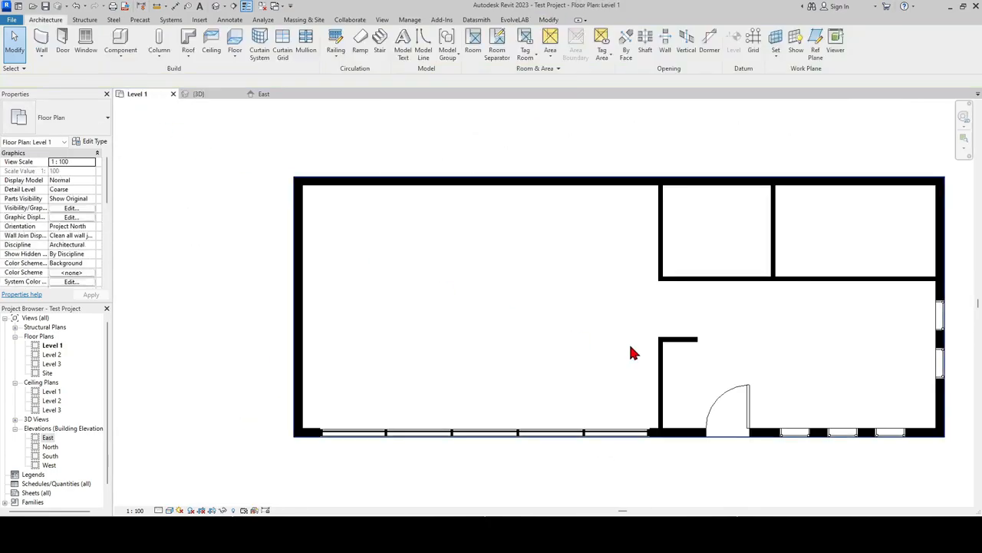
{"action": "middle_click_drag", "start_coordinate": [739, 347], "coordinate": [636, 347]}
{"action": "left_click", "coordinate": [54, 20]}
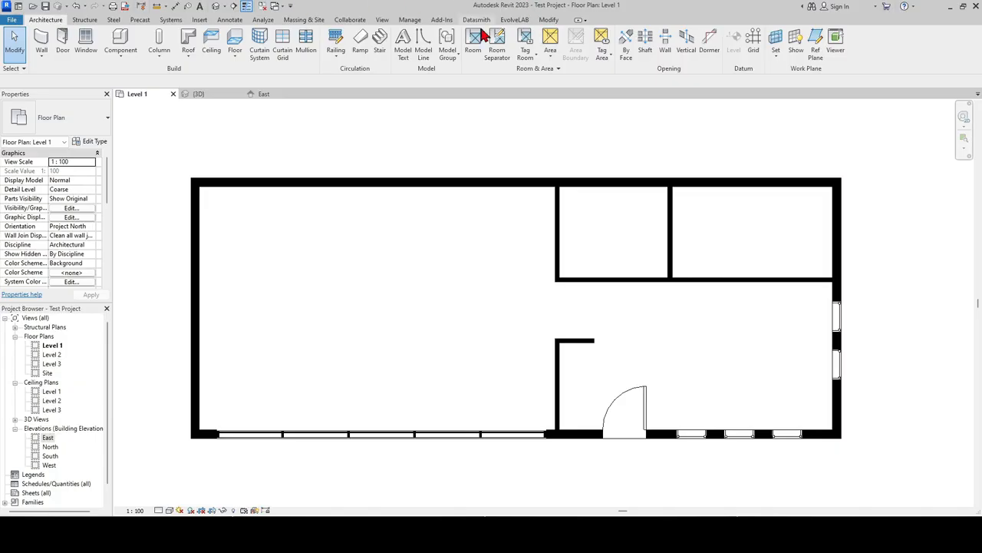
{"action": "left_click", "coordinate": [381, 39]}
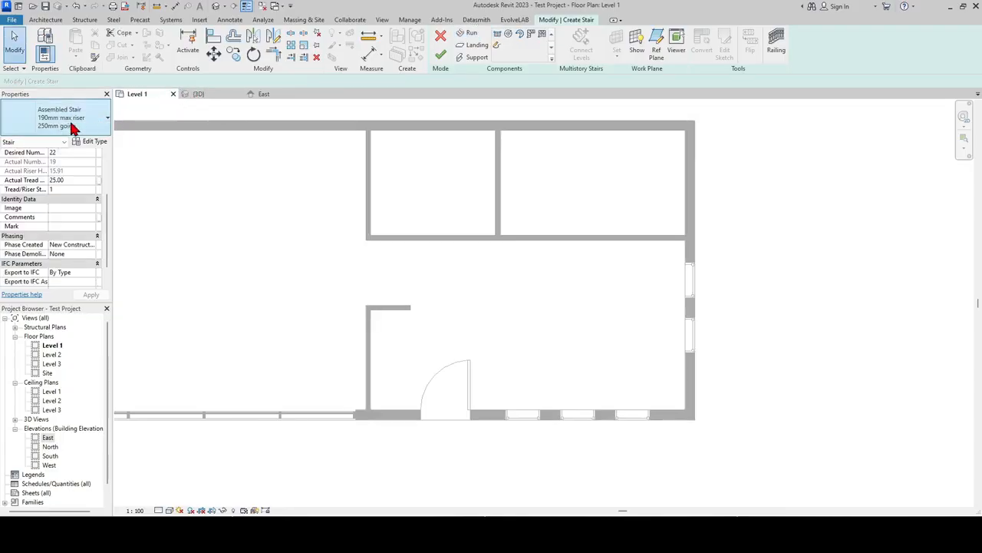
{"action": "left_click", "coordinate": [496, 36]}
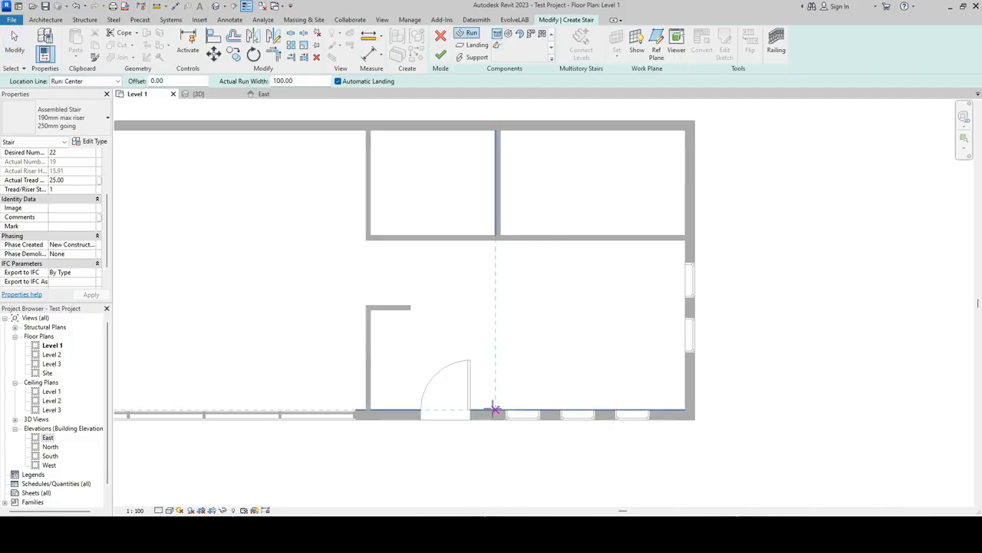
{"action": "left_click", "coordinate": [495, 409]}
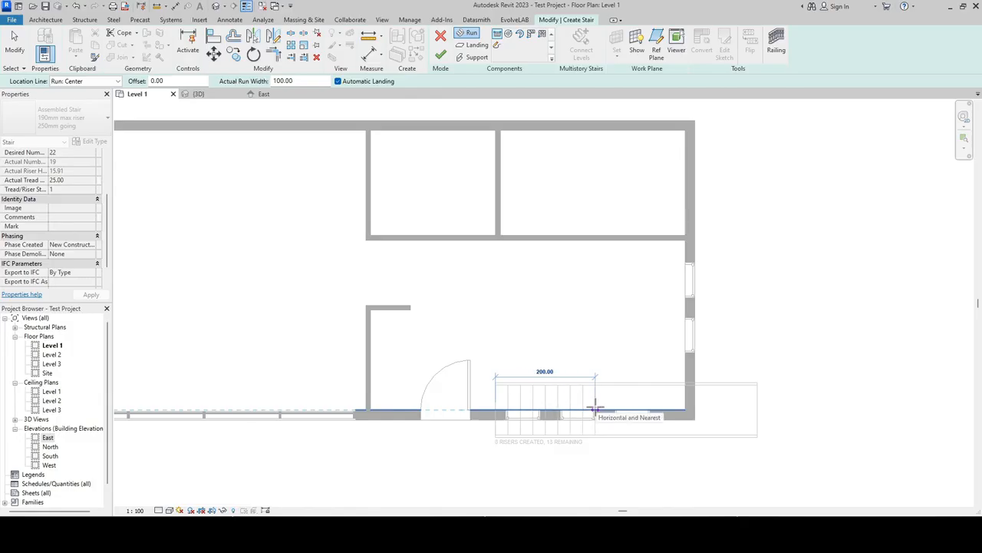
{"action": "left_click", "coordinate": [622, 404]}
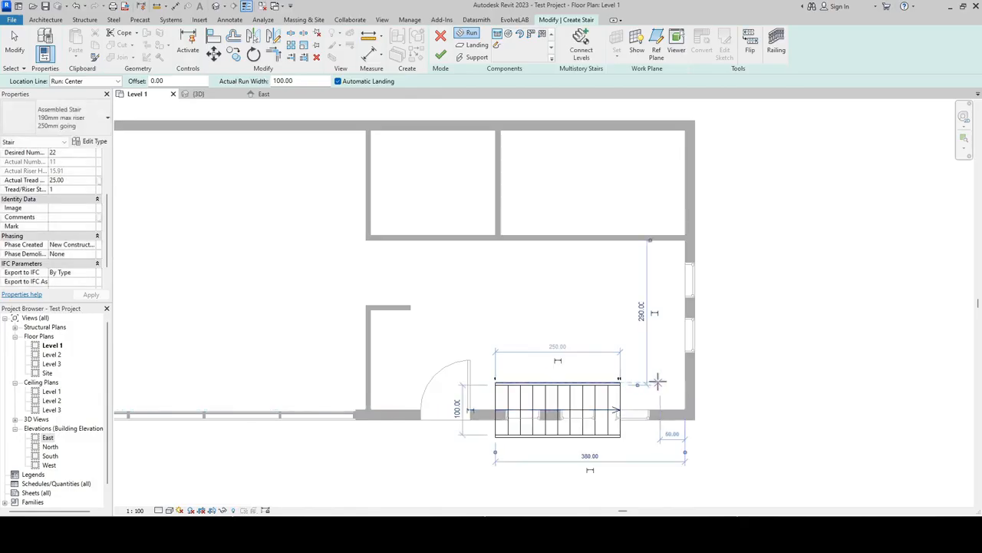
Add a 125 cm second run heading north along the east wall and a 100 cm third run heading west, completing the 22 risers.
{"action": "left_click", "coordinate": [650, 382]}
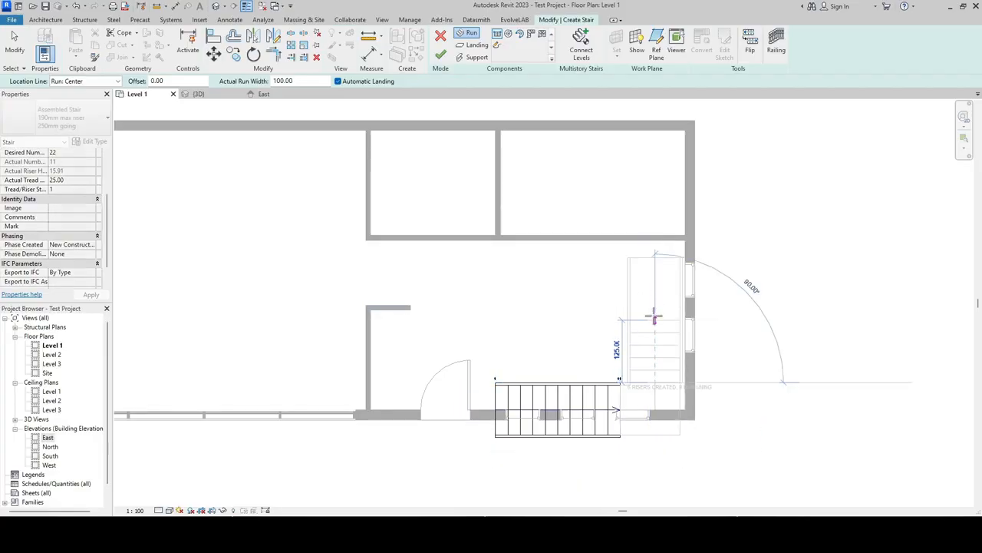
{"action": "left_click", "coordinate": [654, 319]}
{"action": "left_click", "coordinate": [629, 265]}
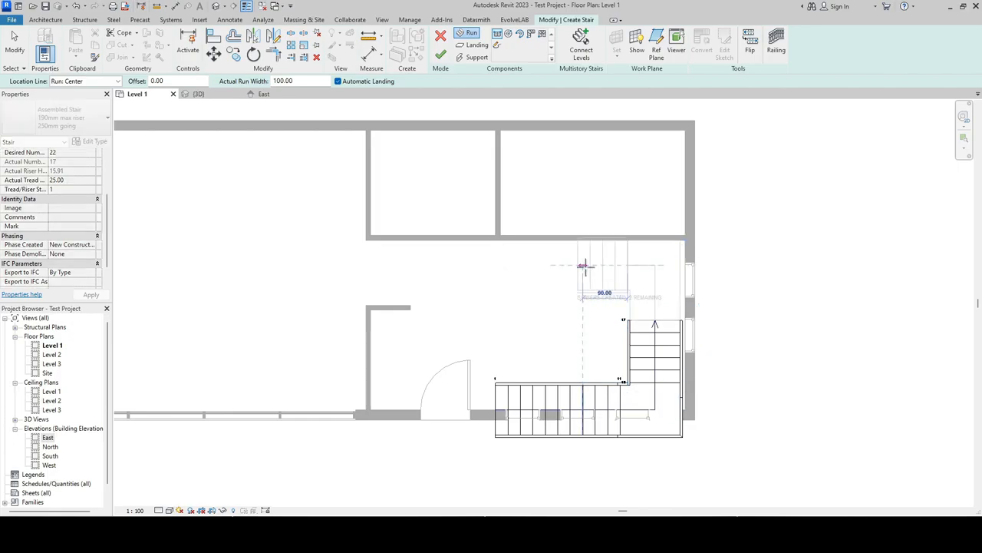
{"action": "left_click", "coordinate": [564, 265]}
{"action": "scroll", "coordinate": [647, 362], "scroll_direction": "up", "scroll_amount": 3}
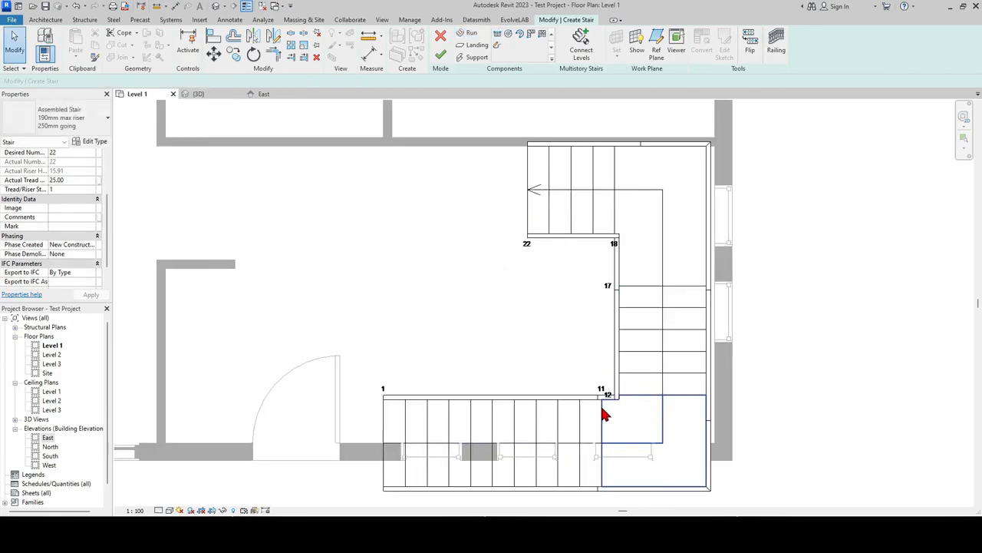
{"action": "key", "text": "Escape"}
Move the stair's first run north so its outer edge lies against the inner face of the south wall.
{"action": "left_click", "coordinate": [539, 423]}
{"action": "left_click_drag", "start_coordinate": [517, 432], "coordinate": [515, 386]}
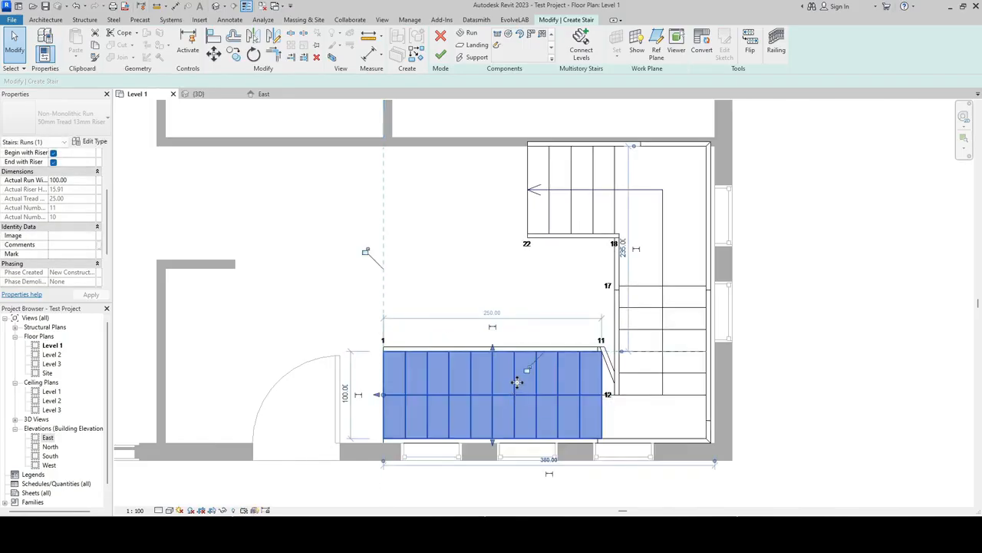
{"action": "left_click", "coordinate": [539, 315]}
Move the middle run north to start at the first run's inner edge, and shift it east against the east wall.
{"action": "left_click", "coordinate": [644, 350]}
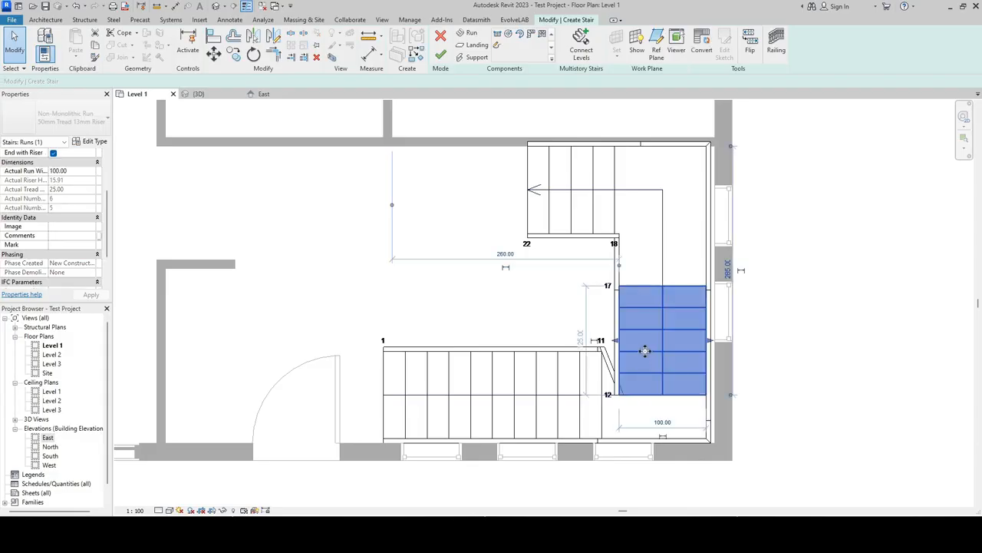
{"action": "left_click_drag", "start_coordinate": [645, 347], "coordinate": [641, 299]}
{"action": "left_click", "coordinate": [506, 303]}
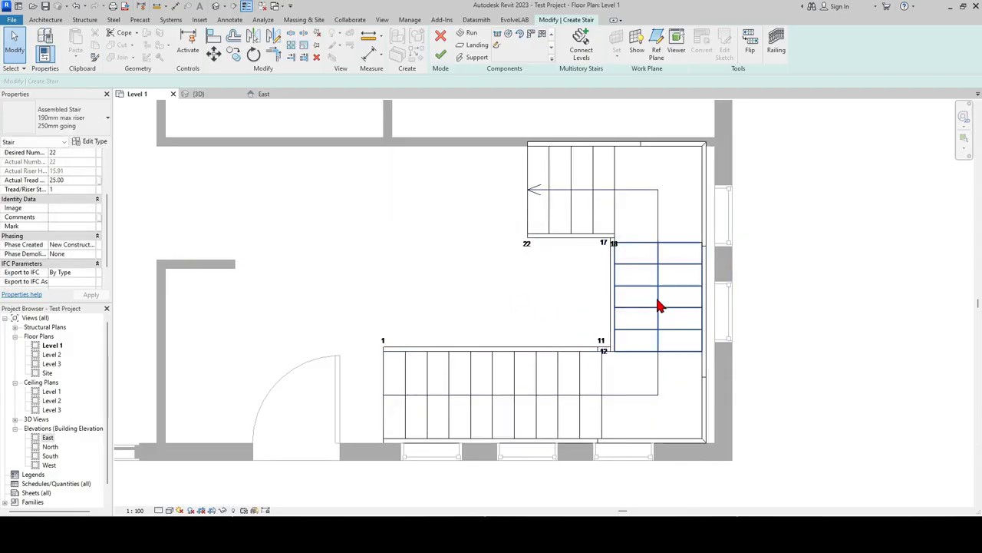
{"action": "left_click", "coordinate": [686, 304]}
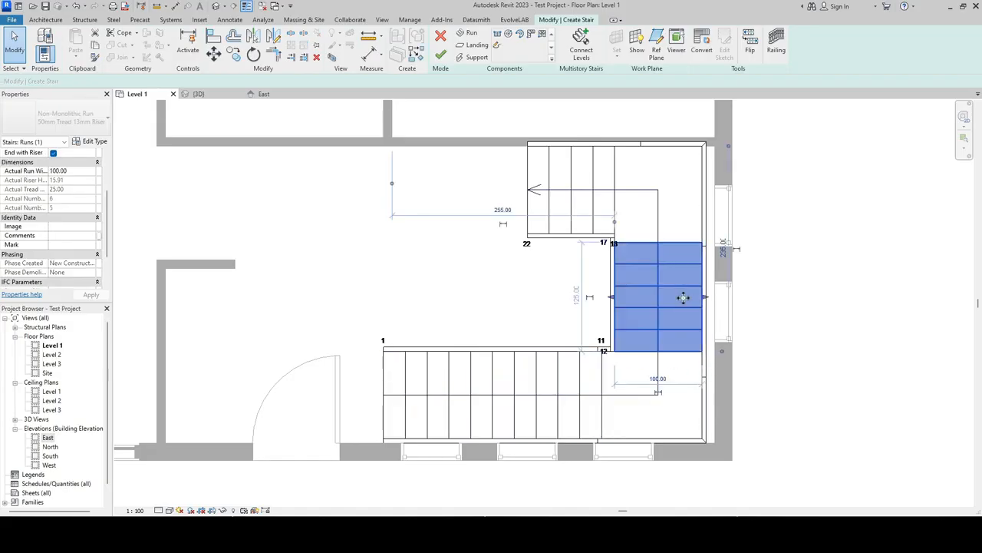
{"action": "left_click_drag", "start_coordinate": [690, 300], "coordinate": [691, 290]}
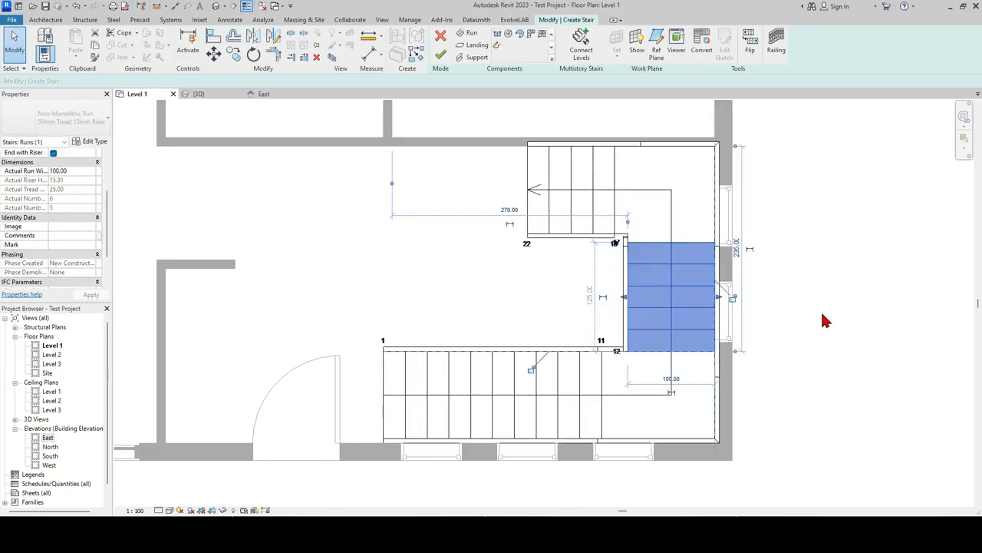
Move the first run east until its last riser meets the middle run's inner edge.
{"action": "left_click", "coordinate": [549, 366]}
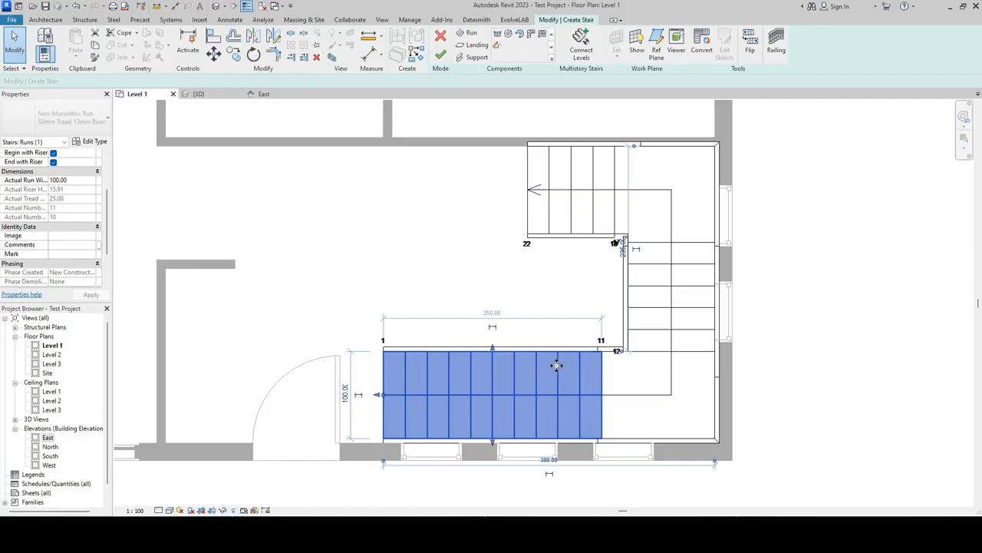
{"action": "left_click_drag", "start_coordinate": [556, 365], "coordinate": [581, 366]}
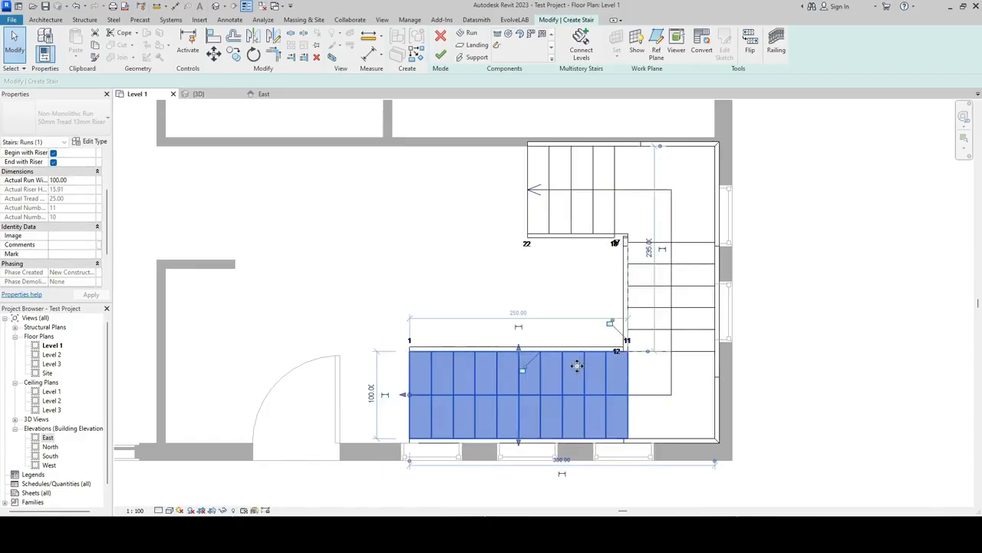
{"action": "left_click", "coordinate": [504, 307]}
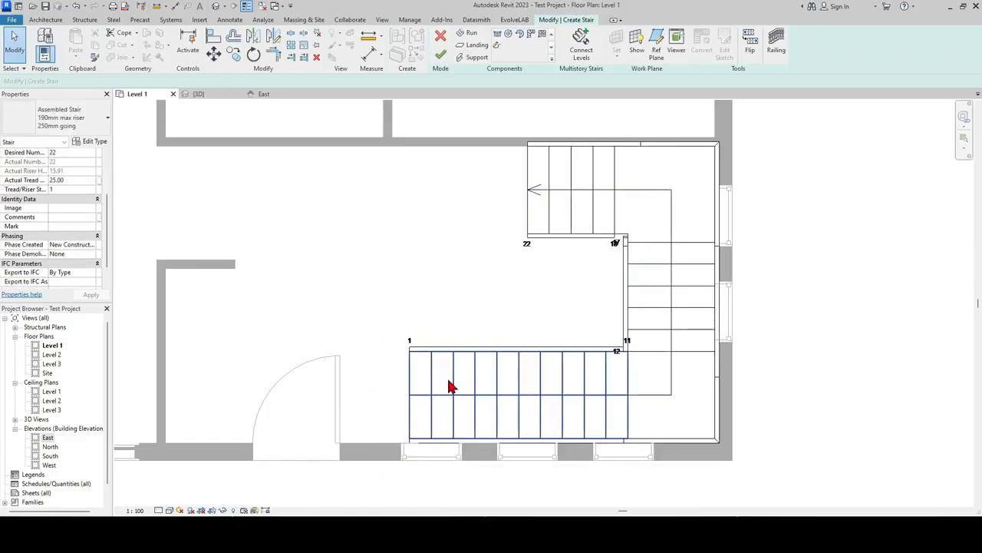
Try moving the last run east by hand towards the middle run's inner edge, and undo the latest shift.
{"action": "middle_click_drag", "start_coordinate": [484, 299], "coordinate": [473, 317]}
{"action": "middle_click_drag", "start_coordinate": [506, 282], "coordinate": [485, 336]}
{"action": "left_click", "coordinate": [568, 272]}
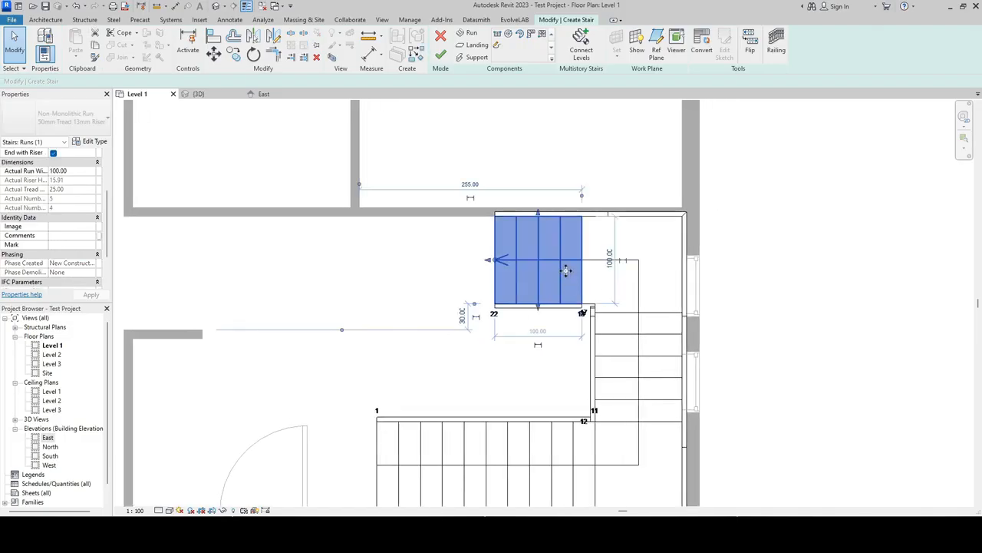
{"action": "left_click_drag", "start_coordinate": [581, 268], "coordinate": [603, 270]}
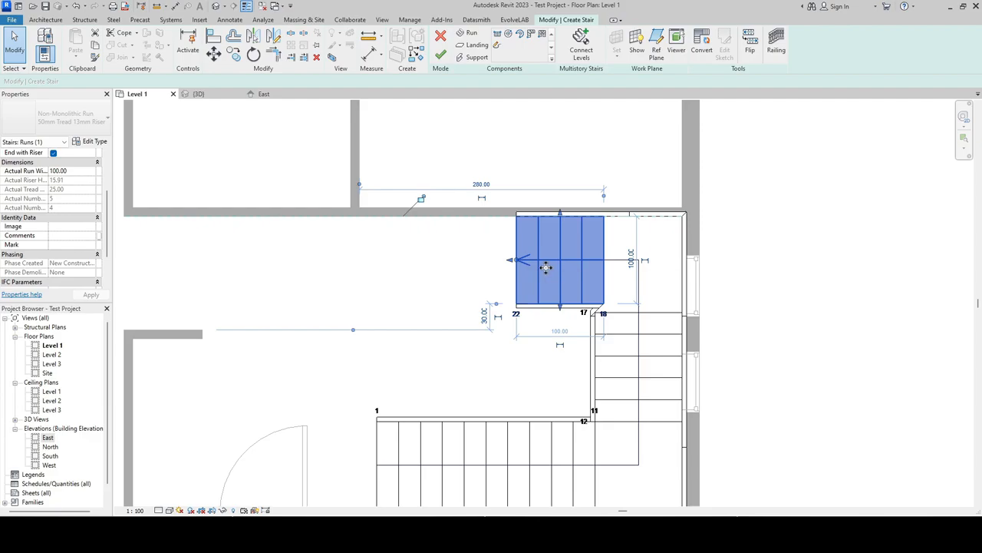
{"action": "left_click_drag", "start_coordinate": [531, 267], "coordinate": [527, 267]}
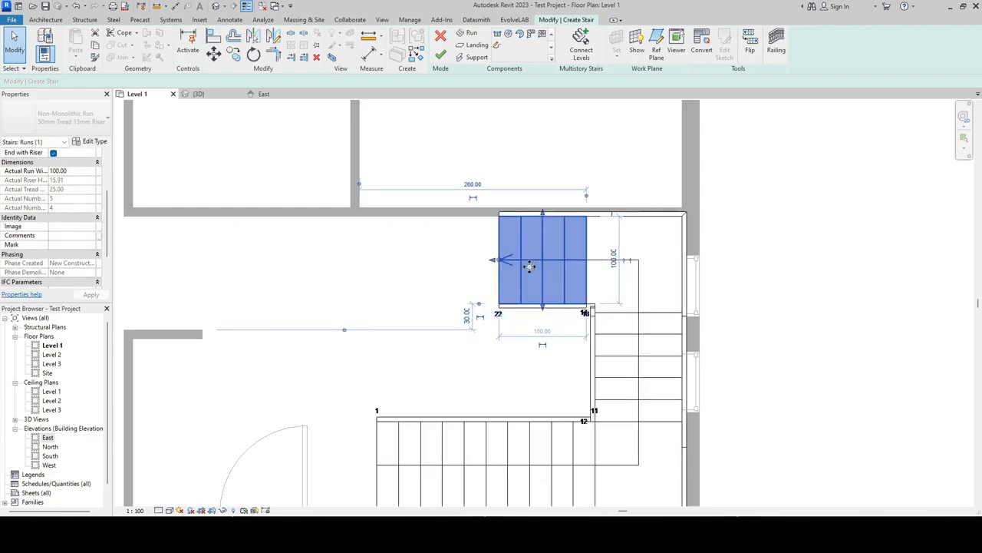
{"action": "left_click", "coordinate": [414, 272]}
{"action": "left_click", "coordinate": [574, 274]}
{"action": "key", "text": "ctrl+z"}
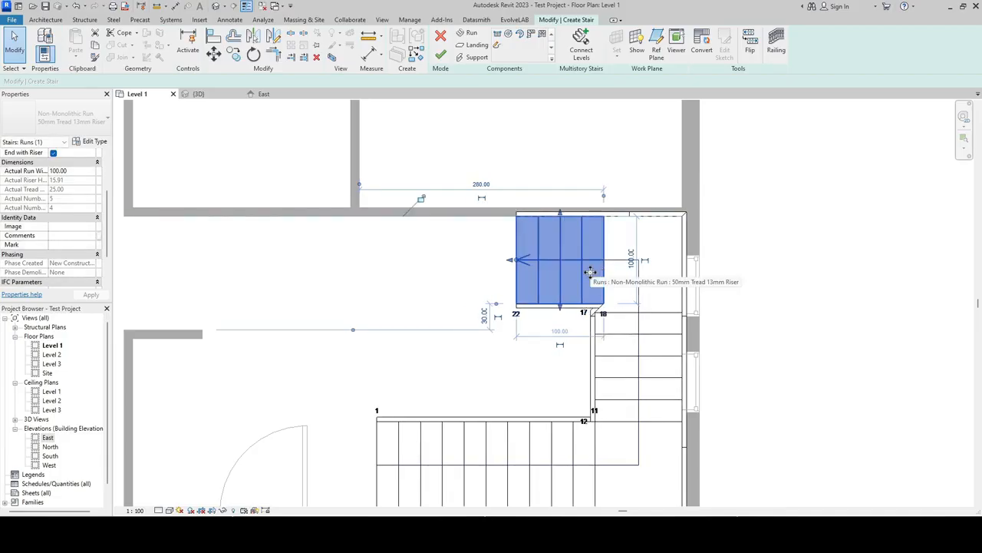
Align the last run's first riser with the inner face of the middle run's stringer.
{"action": "key", "text": "Escape"}
{"action": "scroll", "coordinate": [602, 330], "scroll_direction": "up", "scroll_amount": 1}
{"action": "key", "text": "a"}
{"action": "key", "text": "l"}
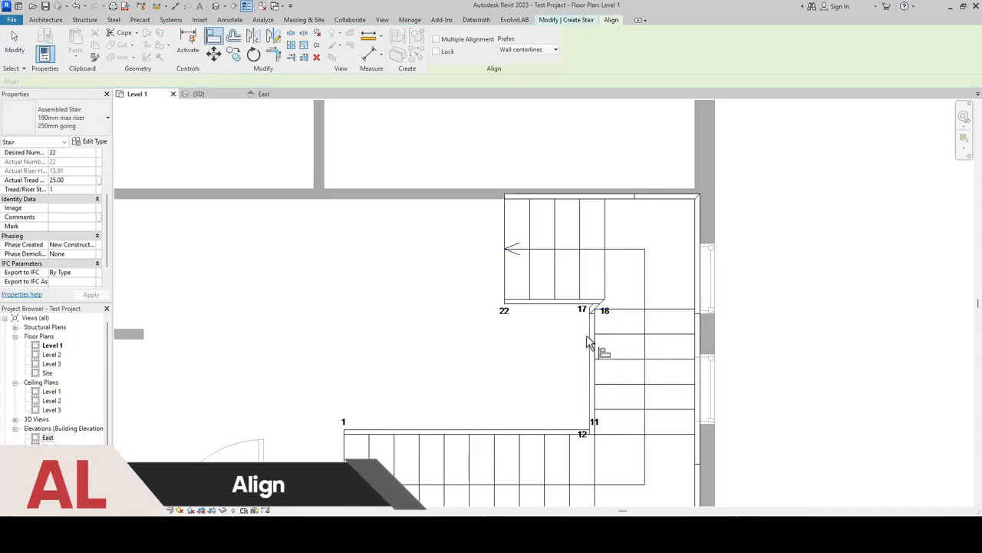
{"action": "left_click", "coordinate": [589, 335]}
{"action": "left_click", "coordinate": [616, 290]}
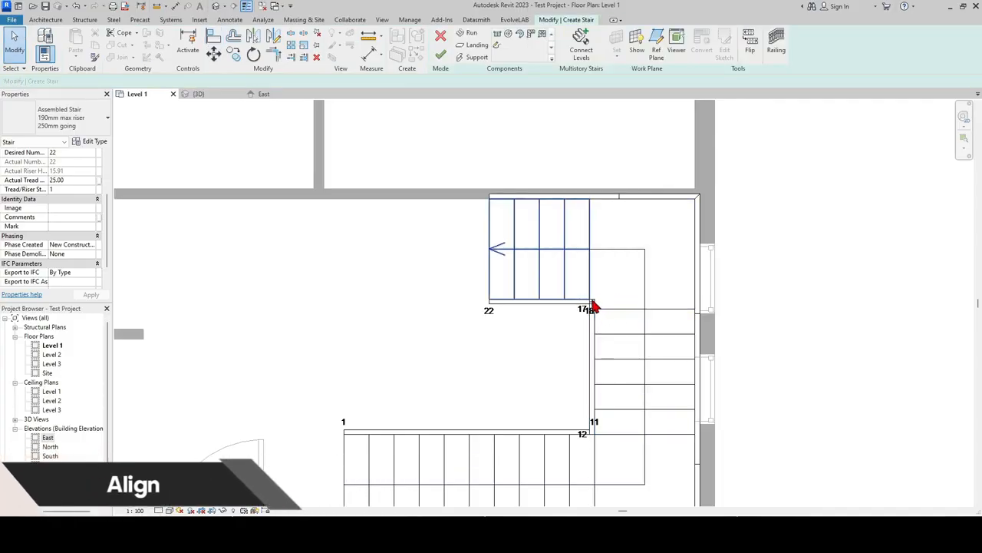
Finish the stair from the 3D view and look at it from several sides.
{"action": "left_click", "coordinate": [205, 94]}
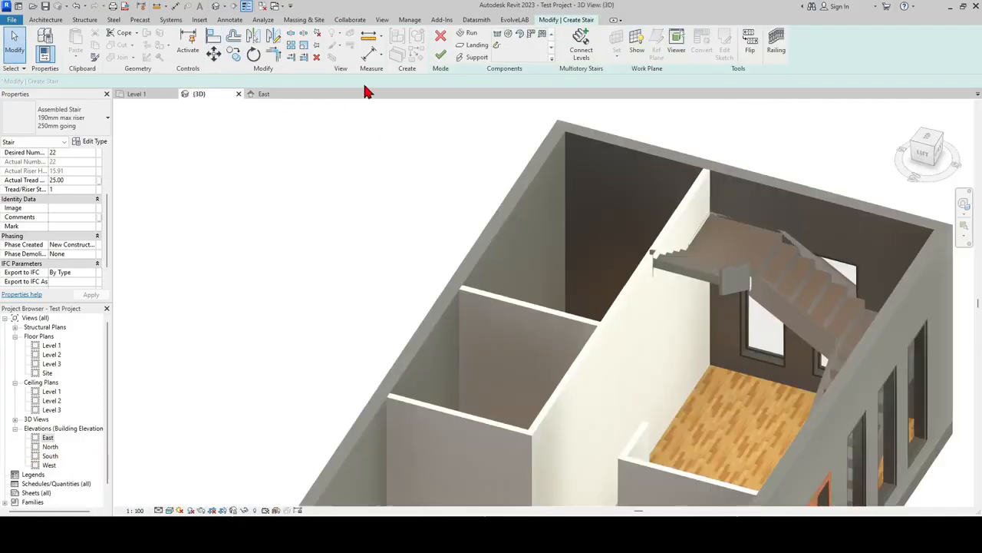
{"action": "left_click", "coordinate": [441, 56]}
{"action": "scroll", "coordinate": [537, 253], "scroll_direction": "down", "scroll_amount": 2}
{"action": "middle_click_drag", "start_coordinate": [520, 266], "coordinate": [687, 300], "text": "shift"}
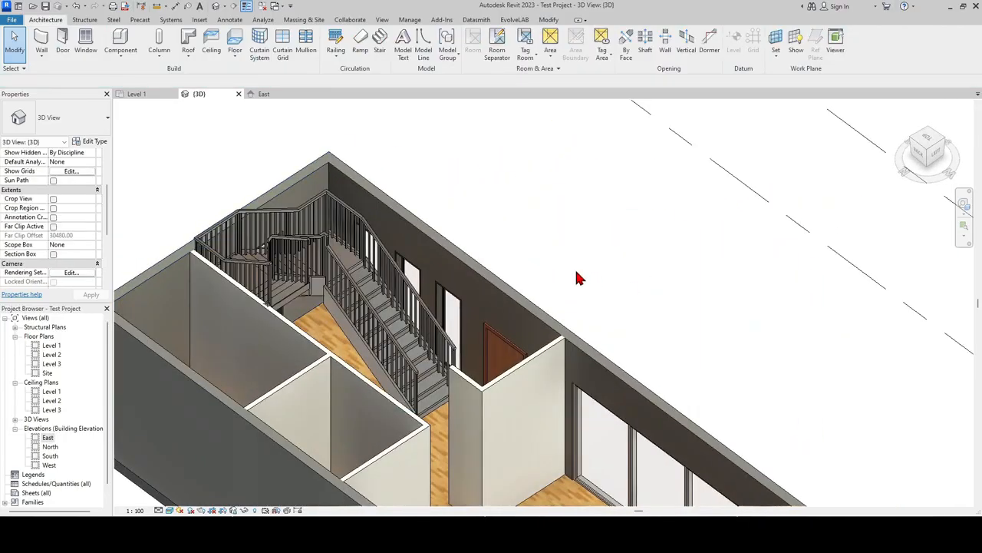
Delete the outer stair railing that runs along the walls, keeping the inner one.
{"action": "left_click", "coordinate": [409, 350]}
{"action": "middle_click_drag", "start_coordinate": [408, 349], "coordinate": [549, 331], "text": "shift"}
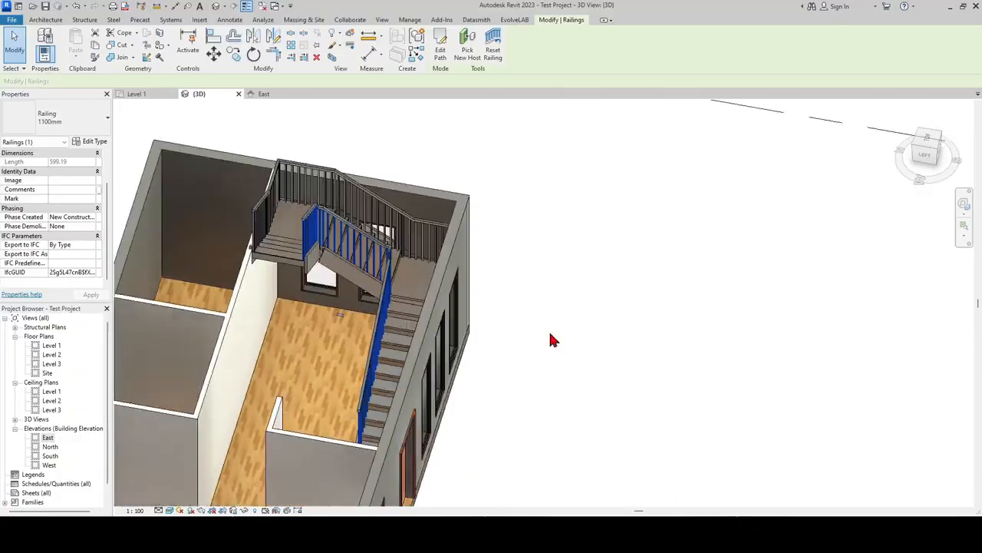
{"action": "left_click", "coordinate": [385, 223]}
{"action": "middle_click_drag", "start_coordinate": [491, 294], "coordinate": [475, 307], "text": "shift"}
{"action": "key", "text": "Delete"}
Change the inner stair railing to the Glass Panel - Bottom Fill type and check it in 3D.
{"action": "left_click", "coordinate": [405, 255]}
{"action": "left_click", "coordinate": [79, 118]}
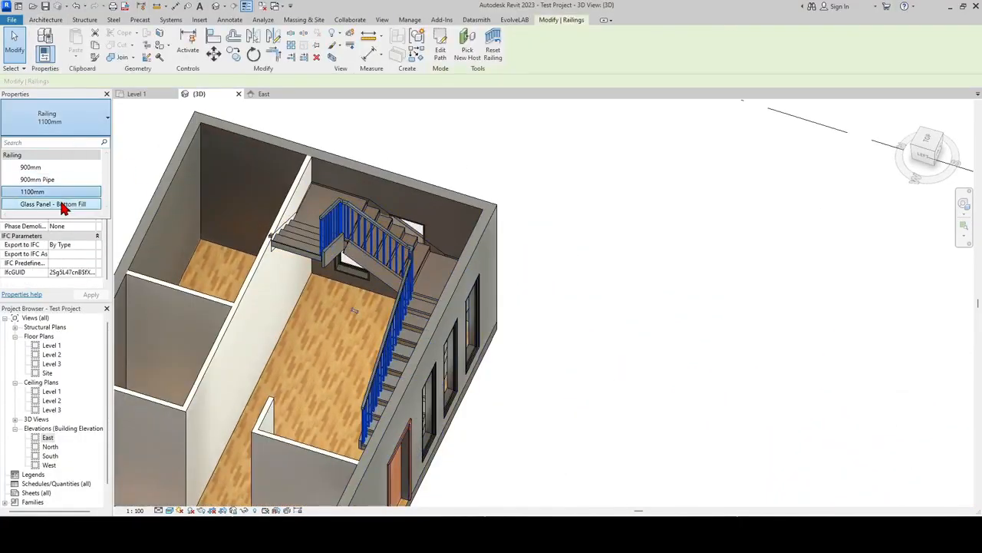
{"action": "left_click", "coordinate": [66, 203]}
{"action": "left_click", "coordinate": [597, 290]}
{"action": "middle_click_drag", "start_coordinate": [597, 290], "coordinate": [418, 234], "text": "shift"}
{"action": "middle_click_drag", "start_coordinate": [393, 200], "coordinate": [170, 96], "text": "shift"}
On the Level 1 plan, move the inner wall beside the last run north of the stair, and align its south face with the stair's outer edge.
{"action": "left_click", "coordinate": [150, 96]}
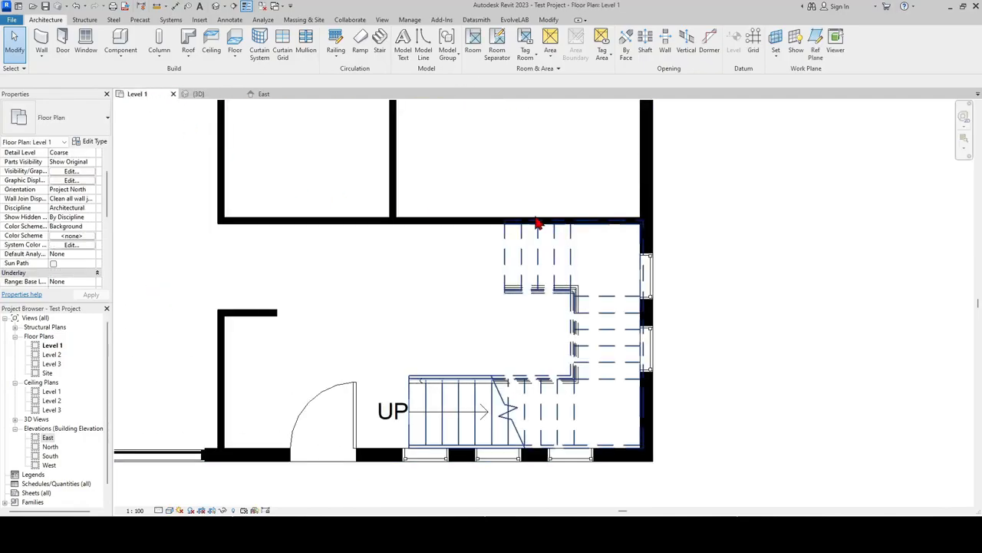
{"action": "left_click", "coordinate": [471, 221]}
{"action": "scroll", "coordinate": [495, 225], "scroll_direction": "up", "scroll_amount": 4}
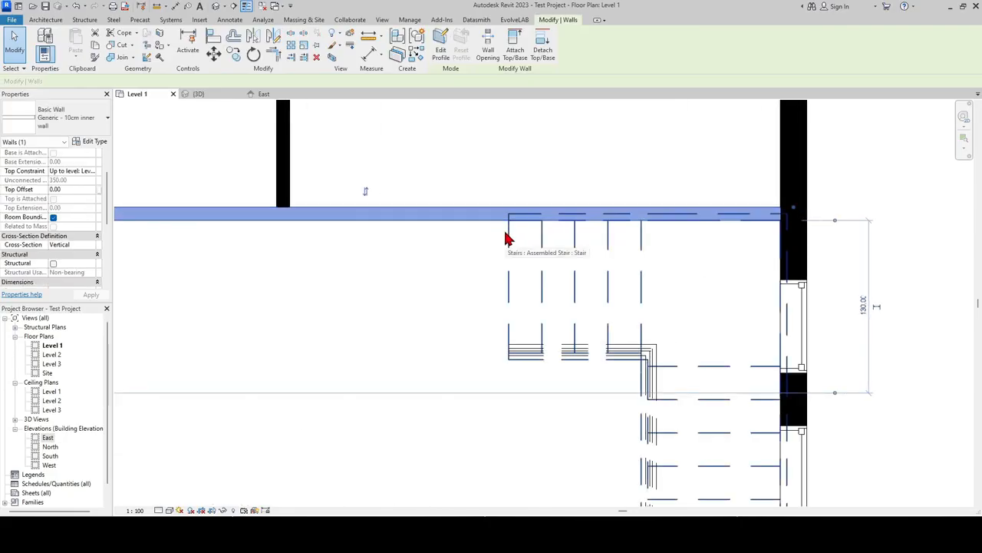
{"action": "scroll", "coordinate": [461, 253], "scroll_direction": "down", "scroll_amount": 3}
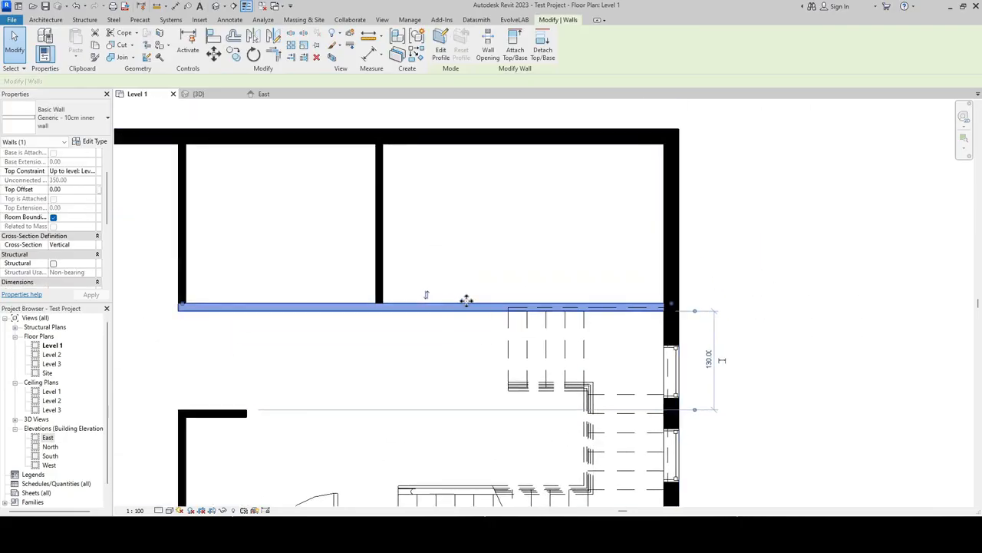
{"action": "left_click_drag", "start_coordinate": [479, 307], "coordinate": [485, 277]}
{"action": "key", "text": "Escape"}
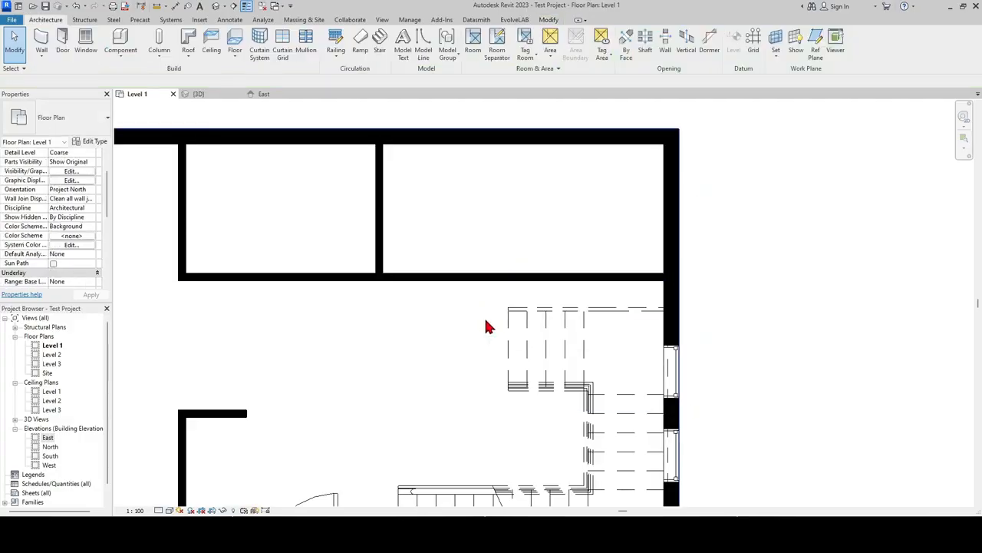
{"action": "key", "text": "a"}
{"action": "key", "text": "l"}
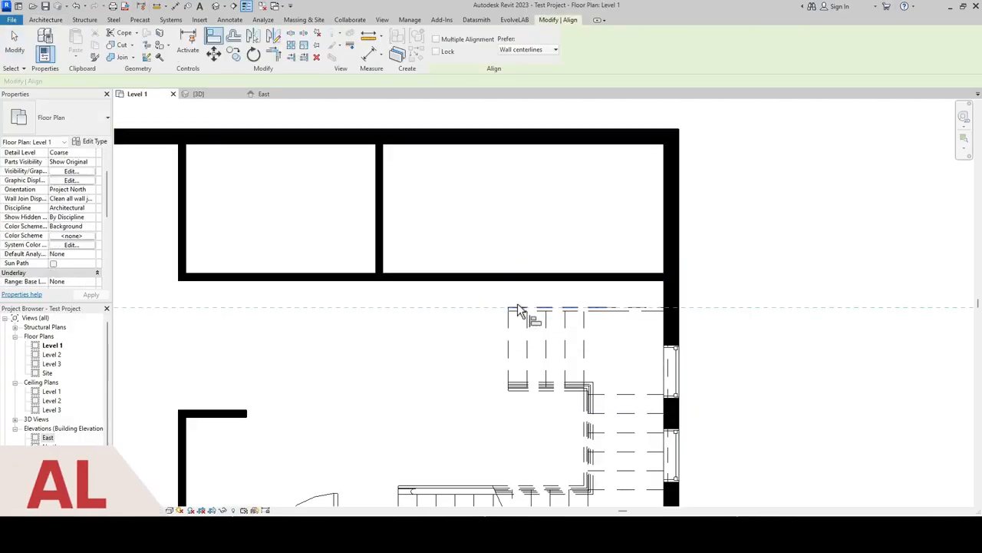
{"action": "left_click", "coordinate": [453, 286]}
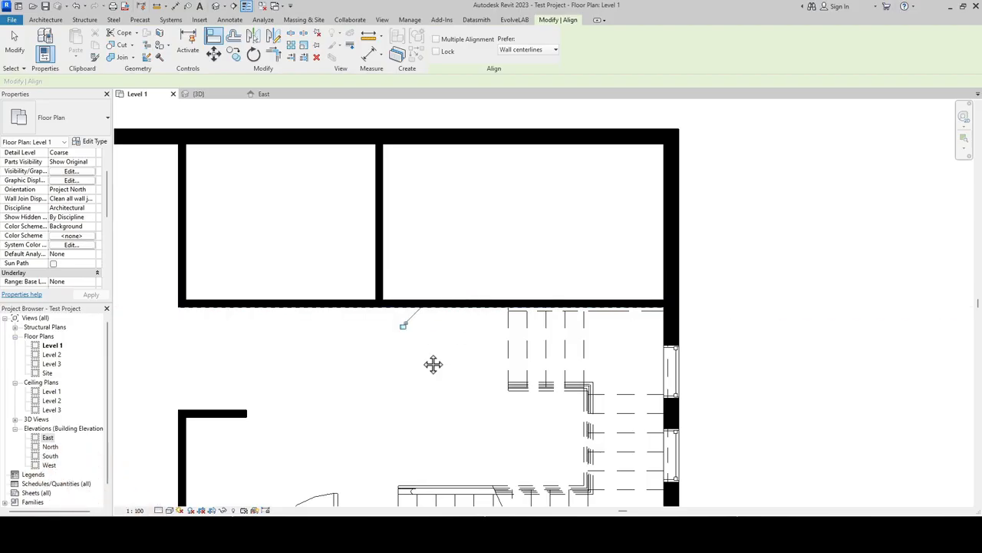
{"action": "key", "text": "Escape"}
{"action": "key", "text": "Escape"}
Start placing a door and duplicate the M_Single-Flush 100 x 230 type as 80x210.
{"action": "middle_click_drag", "start_coordinate": [434, 364], "coordinate": [588, 296]}
{"action": "scroll", "coordinate": [495, 321], "scroll_direction": "down", "scroll_amount": 1}
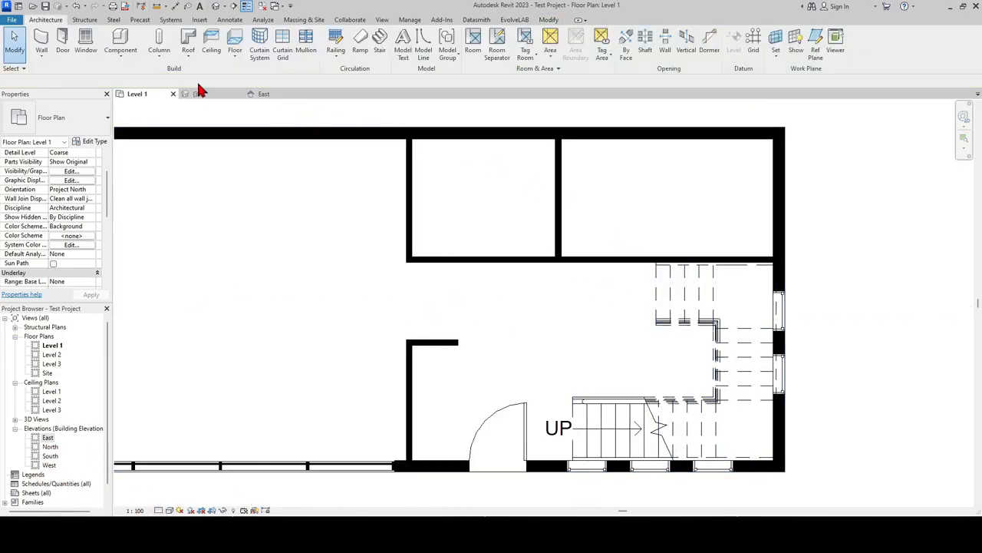
{"action": "middle_click_drag", "start_coordinate": [382, 277], "coordinate": [440, 283]}
{"action": "scroll", "coordinate": [451, 291], "scroll_direction": "down", "scroll_amount": 2}
{"action": "middle_click_drag", "start_coordinate": [482, 319], "coordinate": [588, 357]}
{"action": "key", "text": "d"}
{"action": "key", "text": "r"}
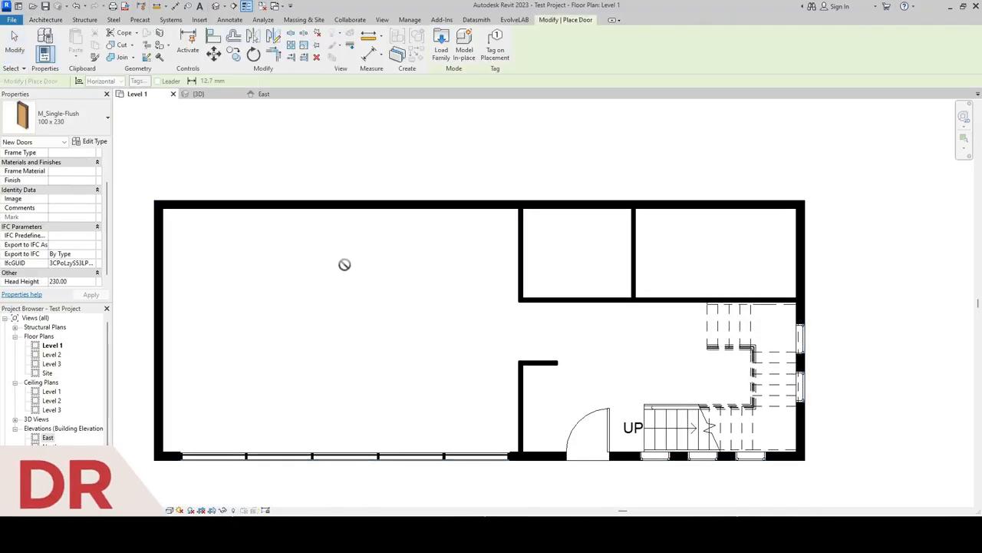
{"action": "left_click", "coordinate": [55, 127]}
{"action": "left_click", "coordinate": [56, 127]}
{"action": "left_click", "coordinate": [93, 142]}
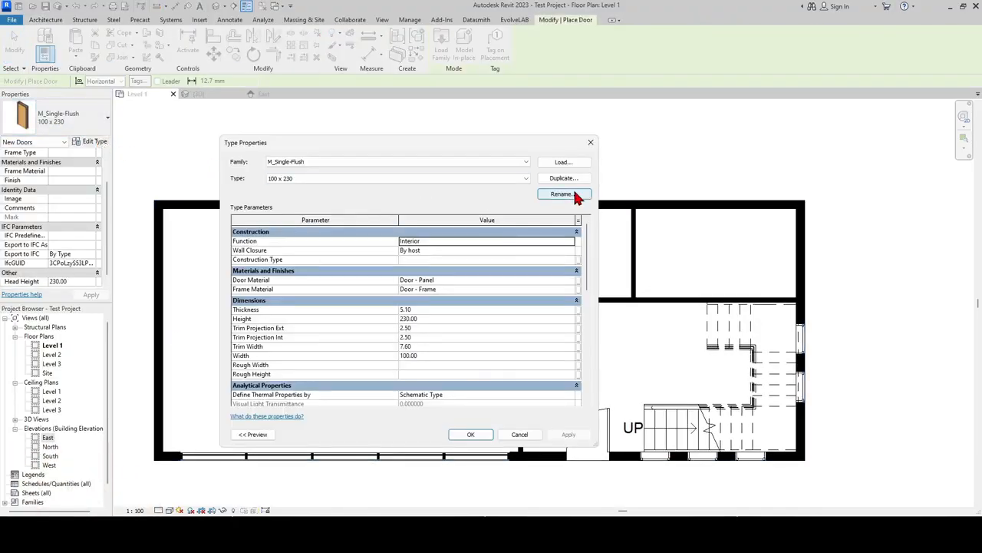
{"action": "left_click", "coordinate": [566, 179]}
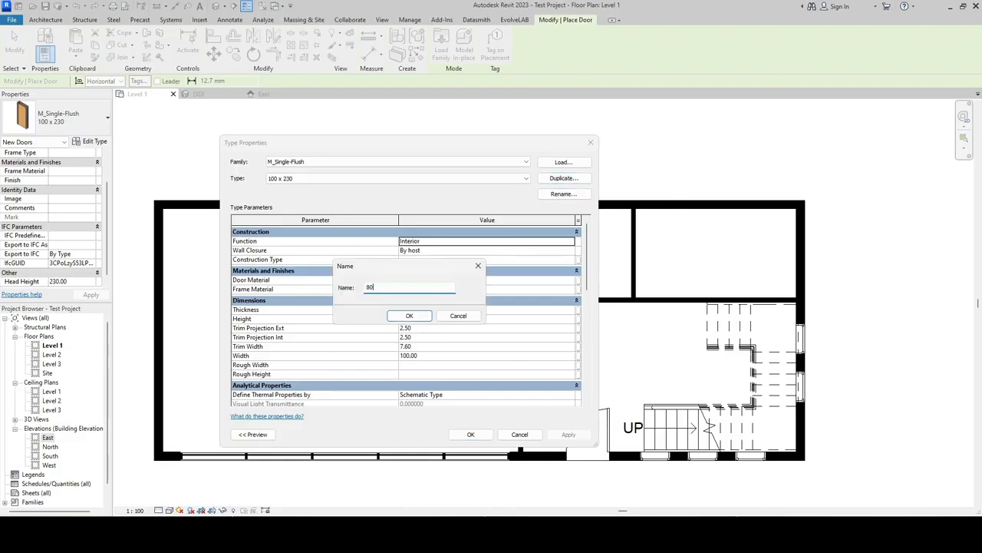
{"action": "type", "text": "80x210"}
{"action": "left_click", "coordinate": [407, 316]}
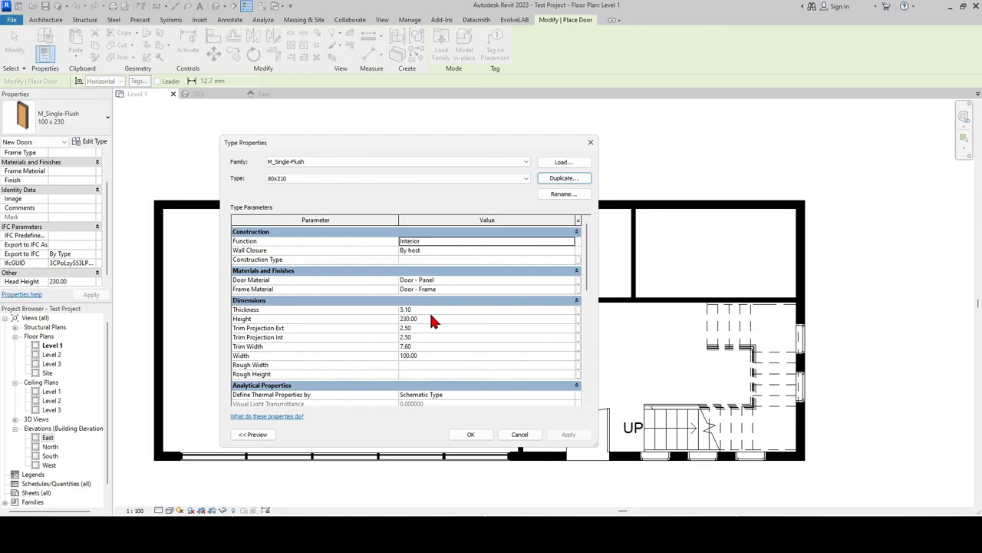
Set the 80x210 door type's height to 210 cm and width to 80 cm, and accept the type properties.
{"action": "left_click", "coordinate": [431, 318]}
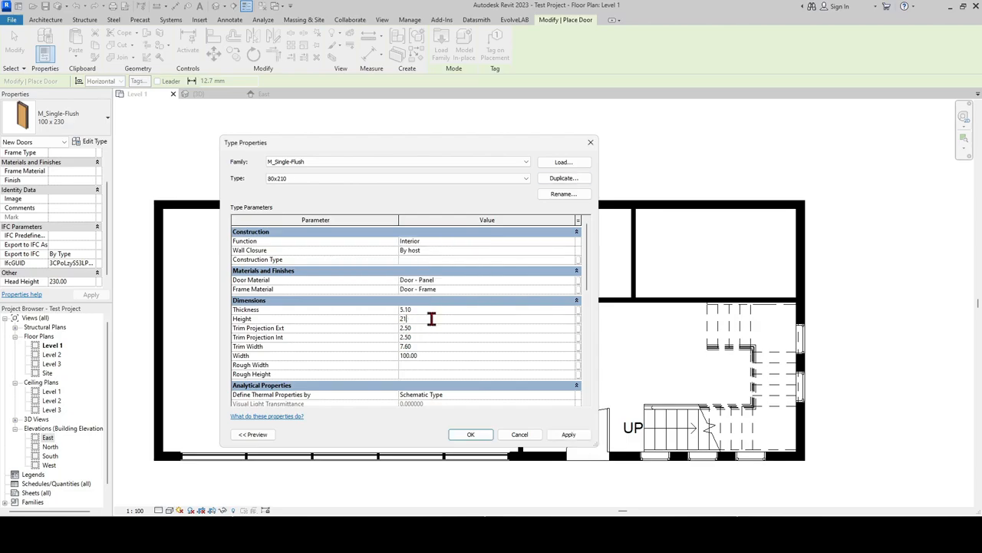
{"action": "left_click", "coordinate": [434, 311]}
{"action": "left_click", "coordinate": [421, 354]}
{"action": "type", "text": "80"}
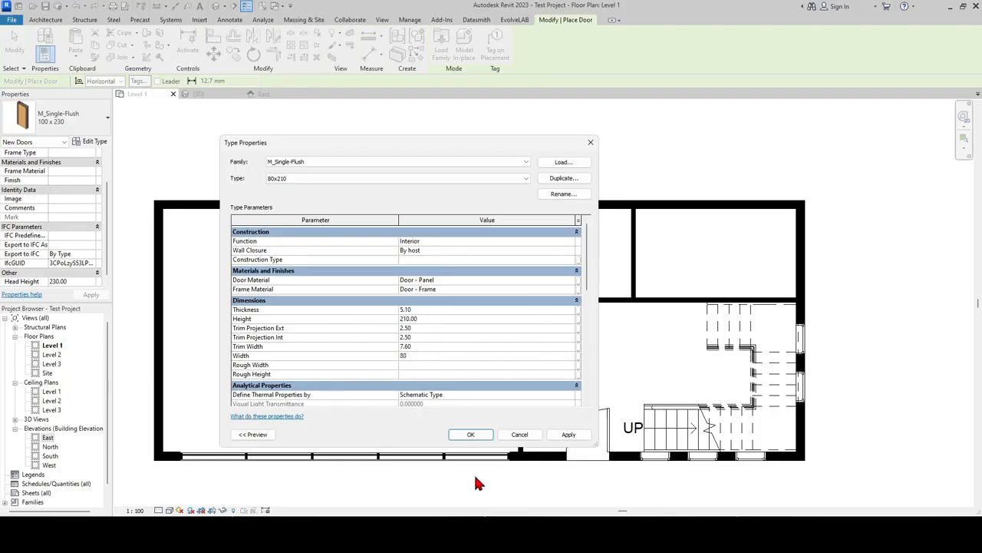
{"action": "left_click", "coordinate": [471, 434]}
Place an 80x210 door in the smaller north room's south wall, 20 cm west of the partition, swinging into the room.
{"action": "scroll", "coordinate": [599, 294], "scroll_direction": "up", "scroll_amount": 2}
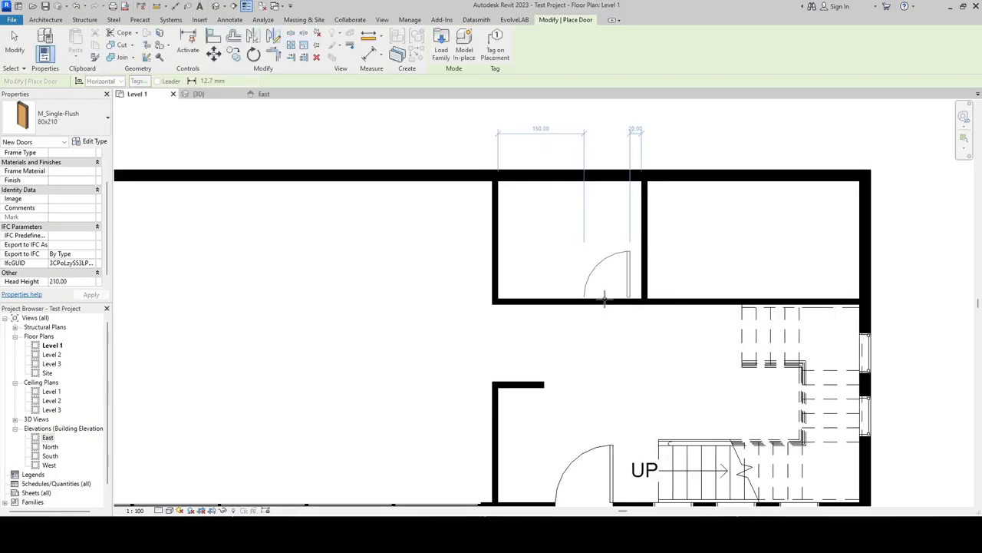
{"action": "left_click", "coordinate": [607, 298]}
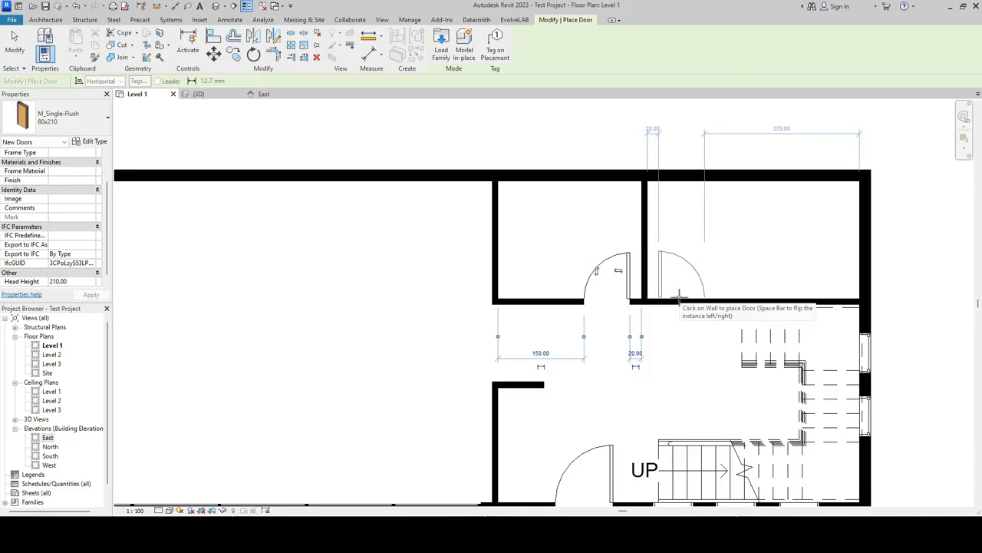
Open the Level 2 floor plan and save the project.
{"action": "double_click", "coordinate": [54, 354]}
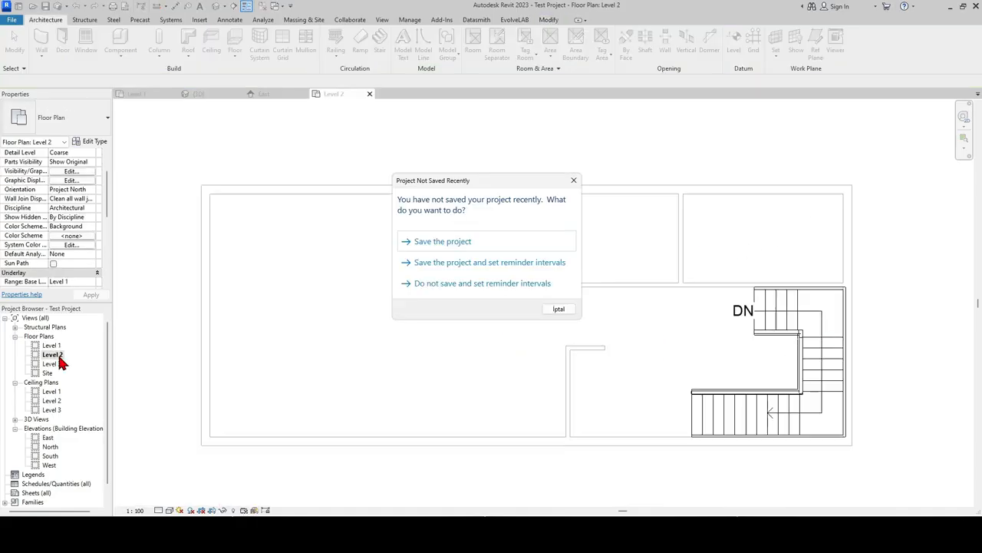
{"action": "left_click", "coordinate": [488, 243]}
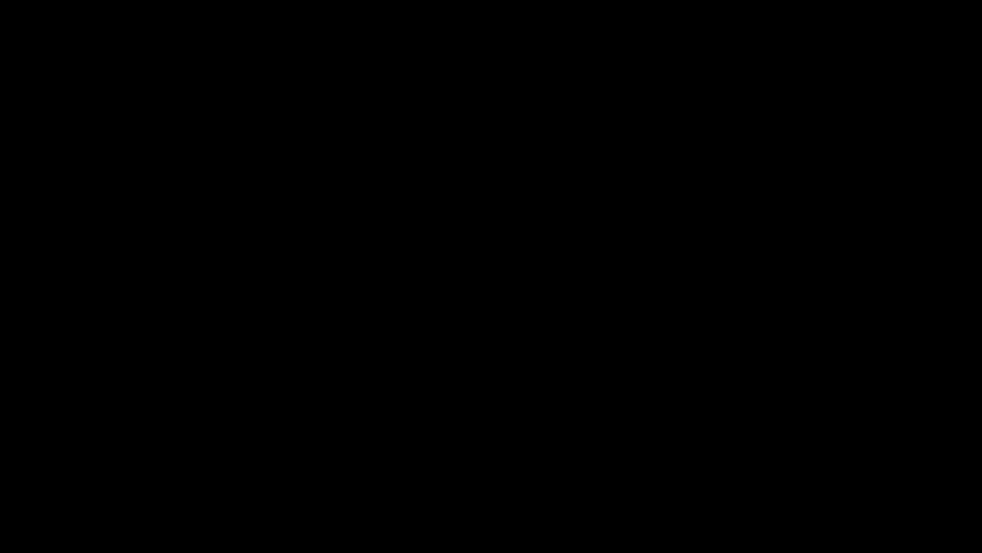